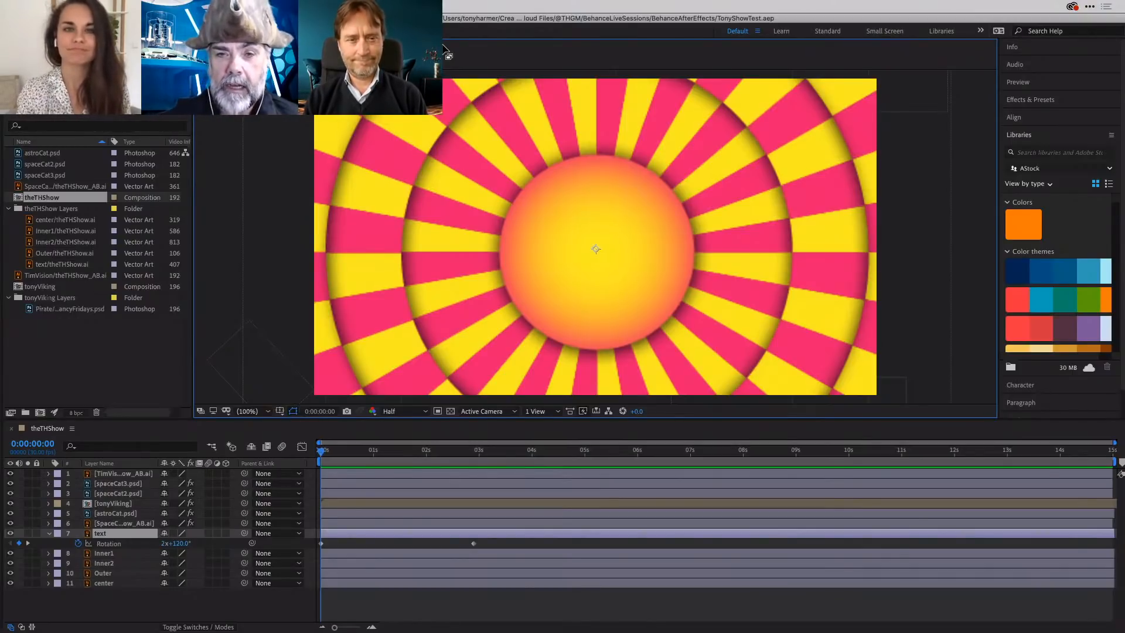
- Preview the theTHShow composition's animation by playing it and scrubbing from the start to near the 14-second mark
click(379, 451)
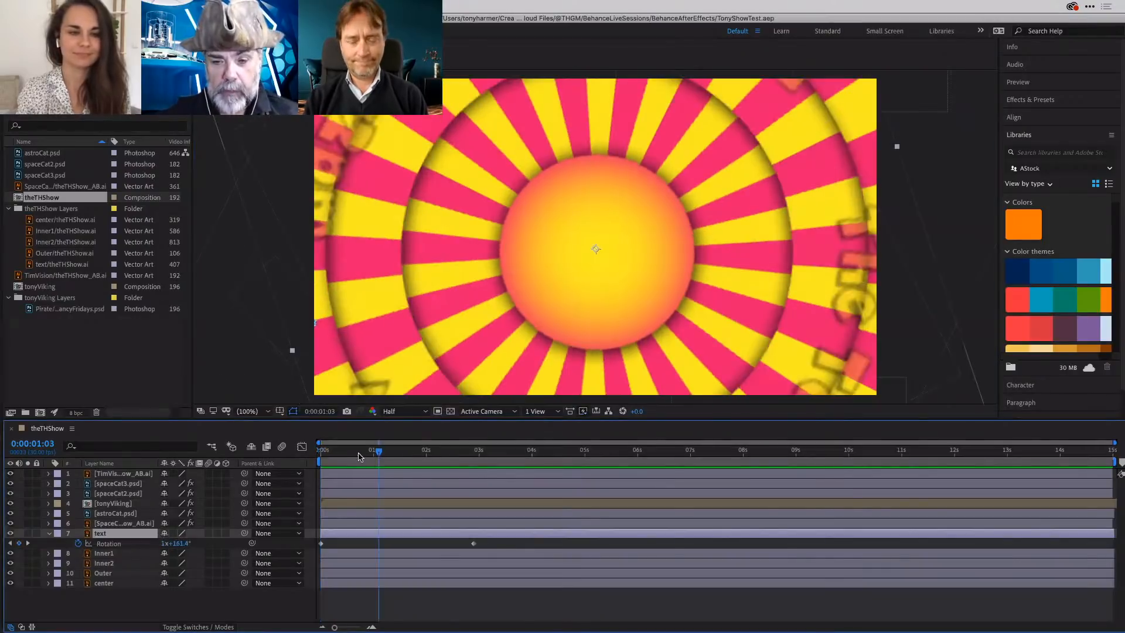
drag(378, 451, 310, 456)
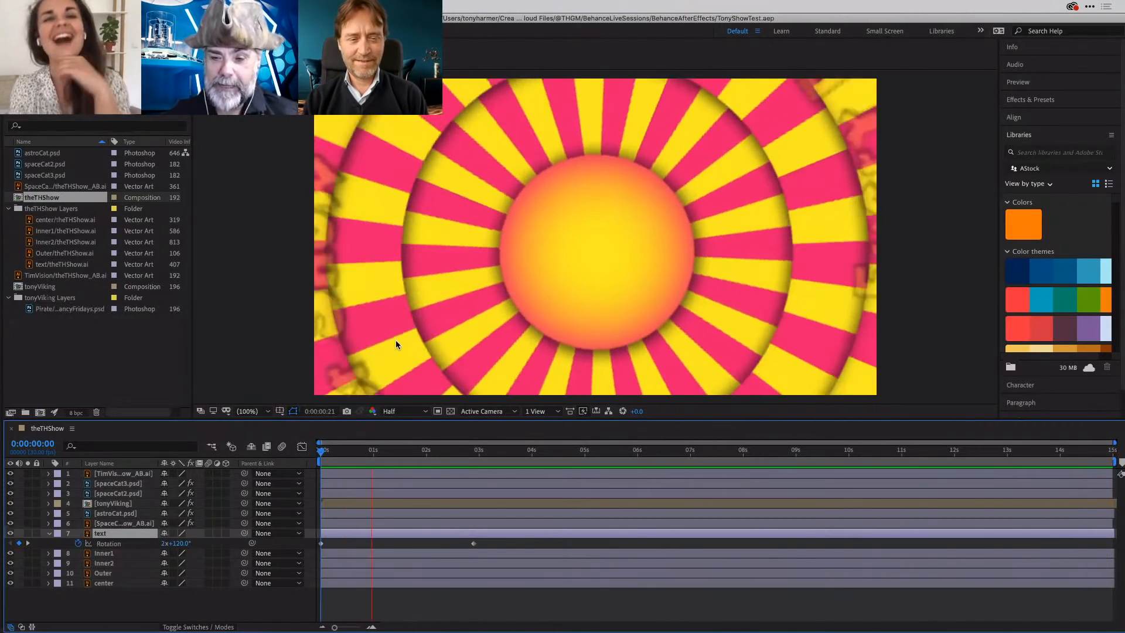
key(space)
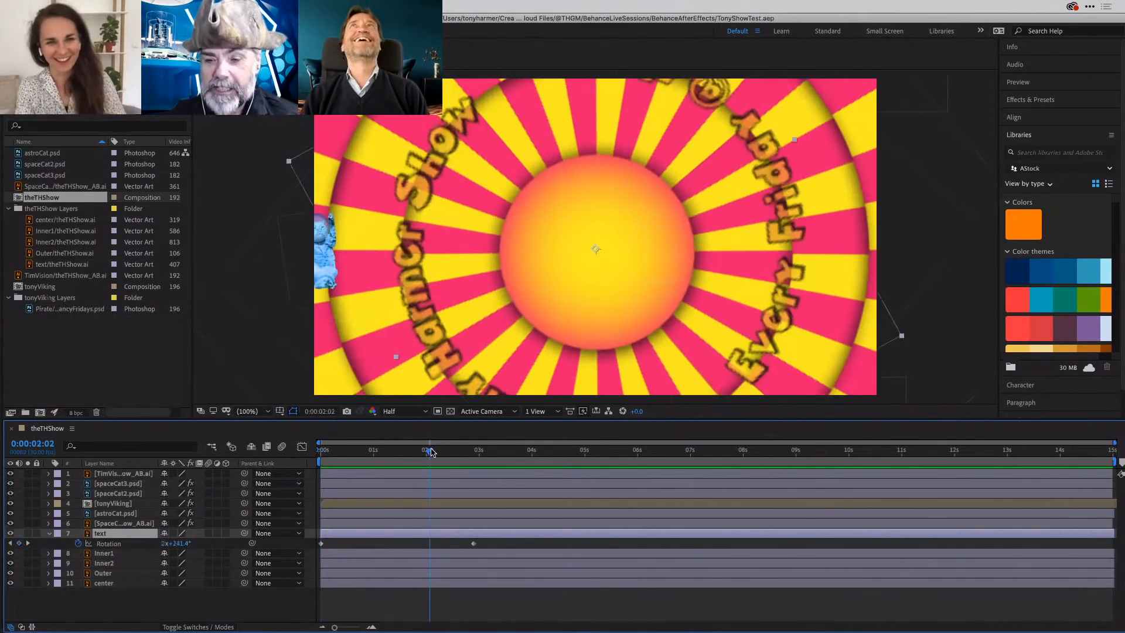
drag(432, 452, 1065, 469)
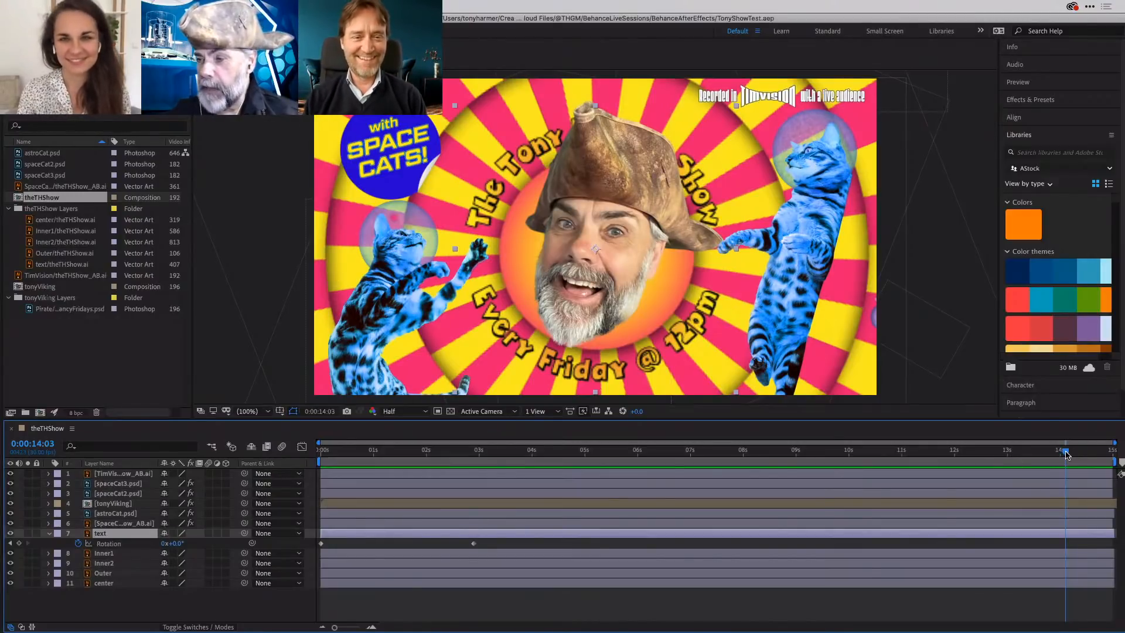
drag(1066, 454, 844, 441)
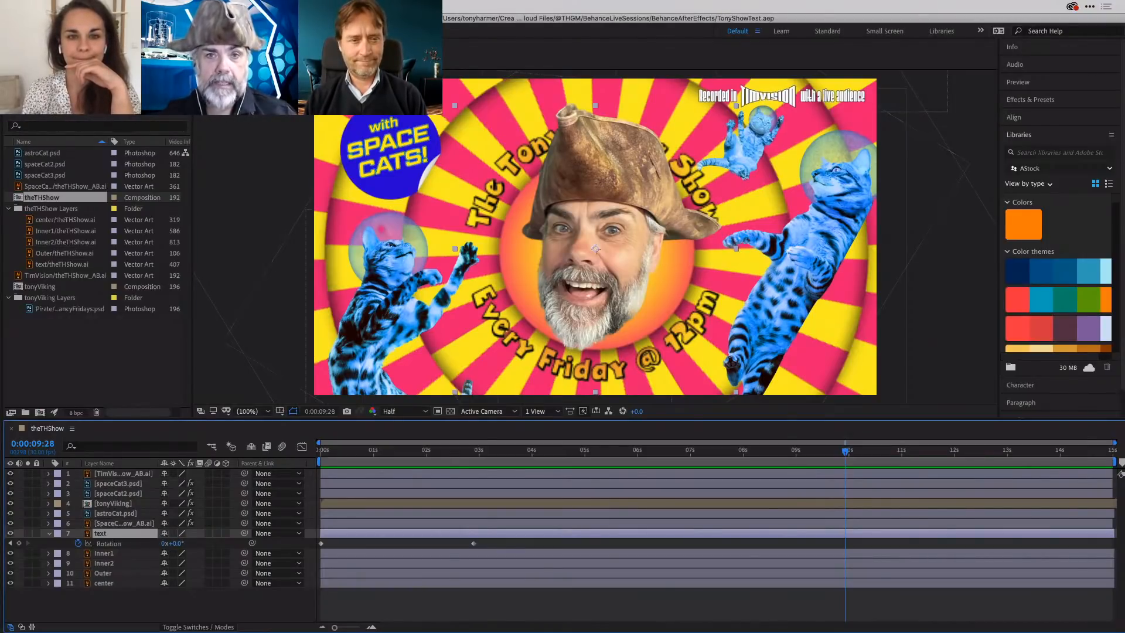
click(258, 47)
click(212, 7)
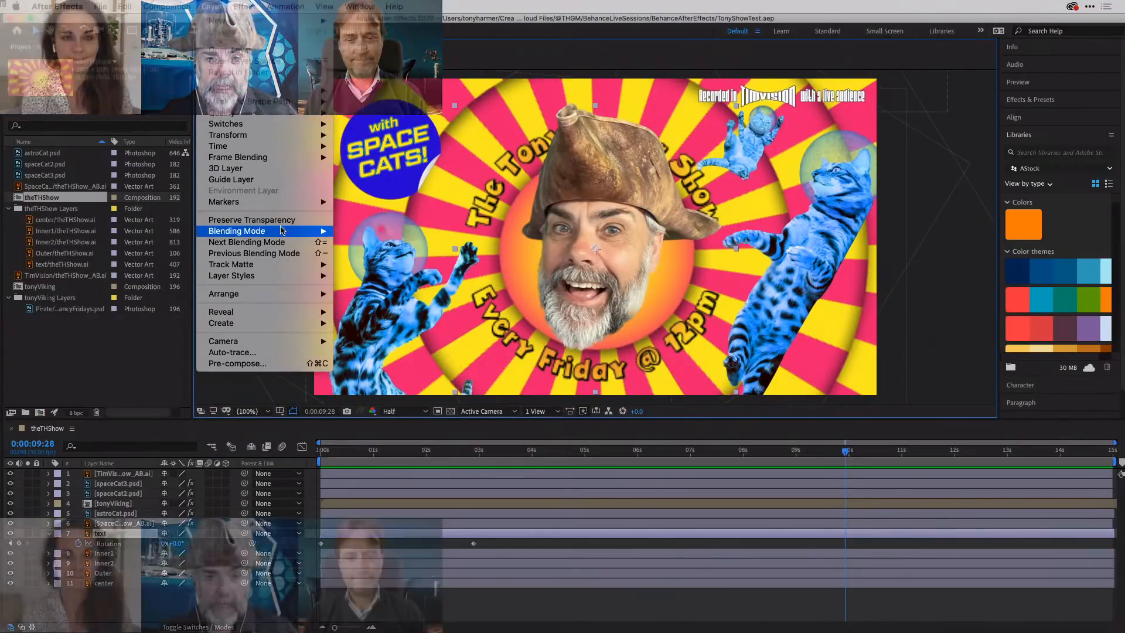
mouse_move(283, 234)
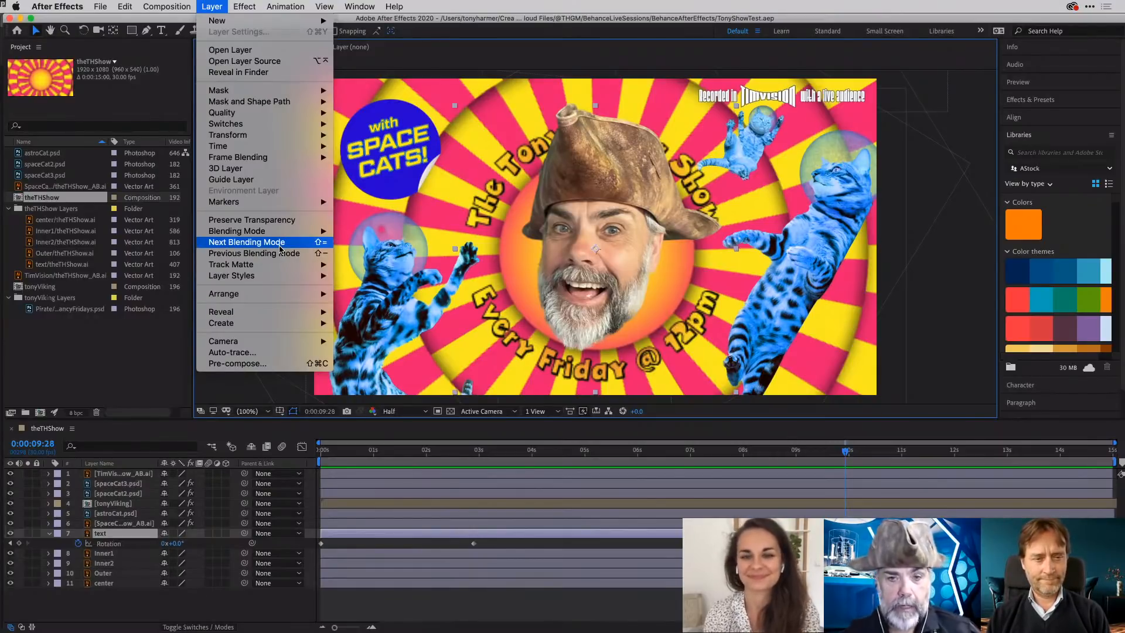
mouse_move(282, 277)
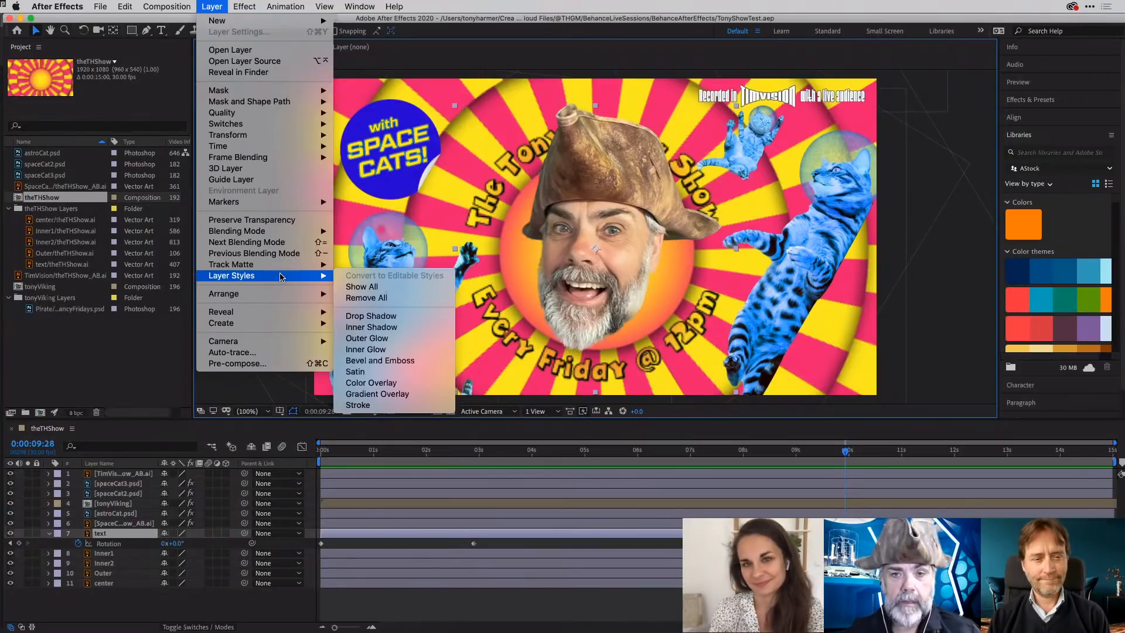
click(215, 6)
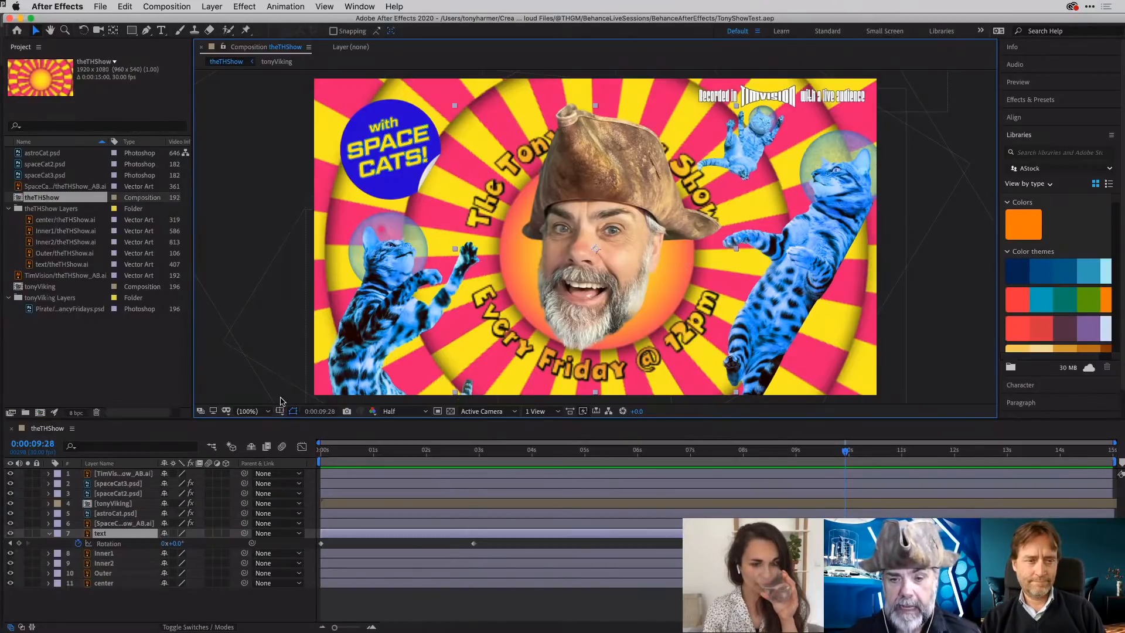
click(288, 432)
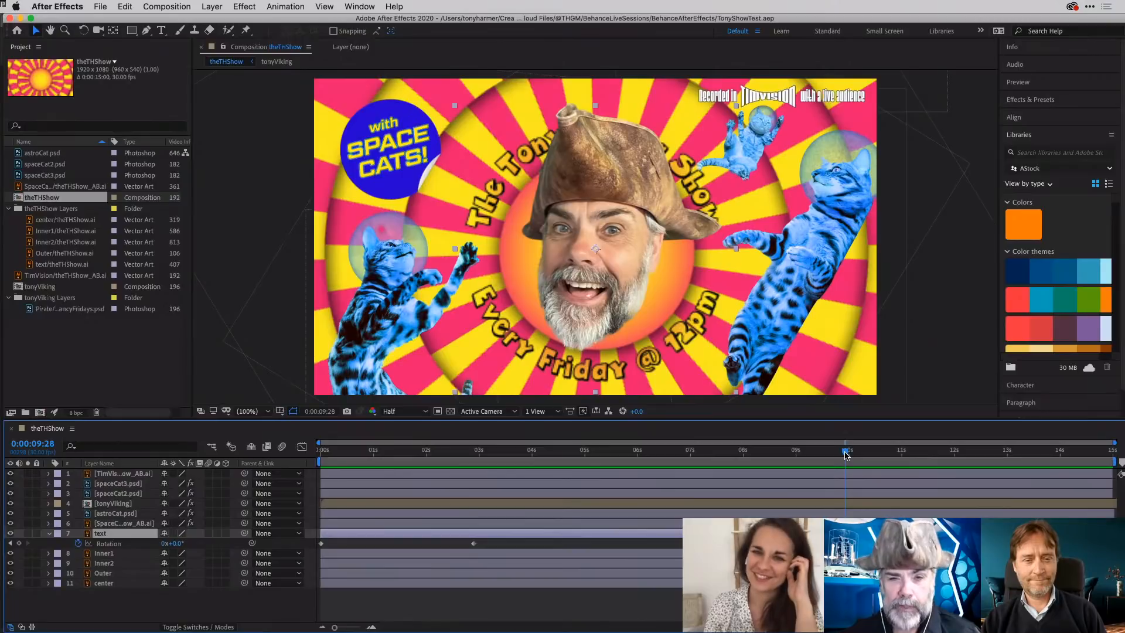
- Review the rotating text animation by scrubbing back to the first second and forward to 0:00:04:16
drag(845, 456, 358, 464)
drag(434, 452, 372, 453)
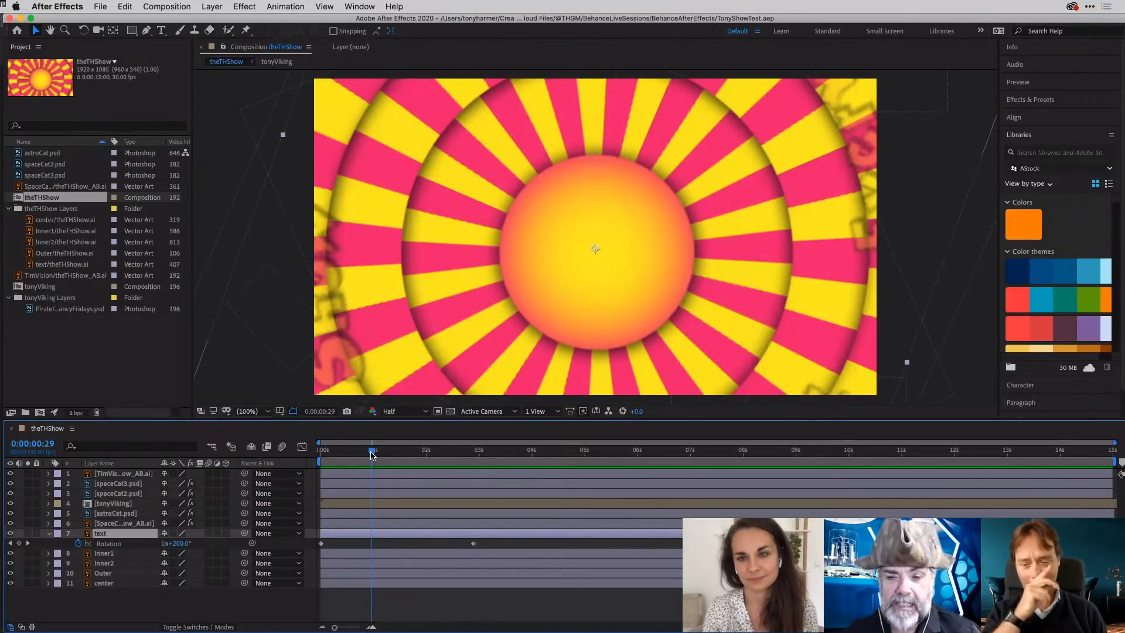
key(shift+Page_Up)
drag(460, 441, 560, 444)
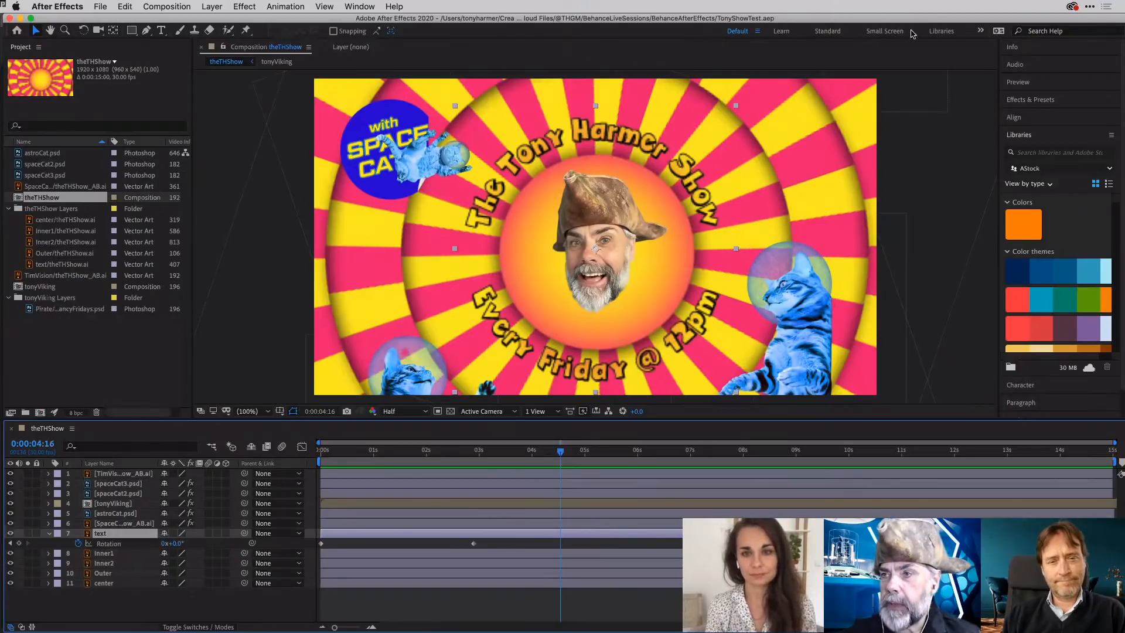
- Look over the beginner tutorials in the Learn workspace and return to the Default workspace
click(783, 33)
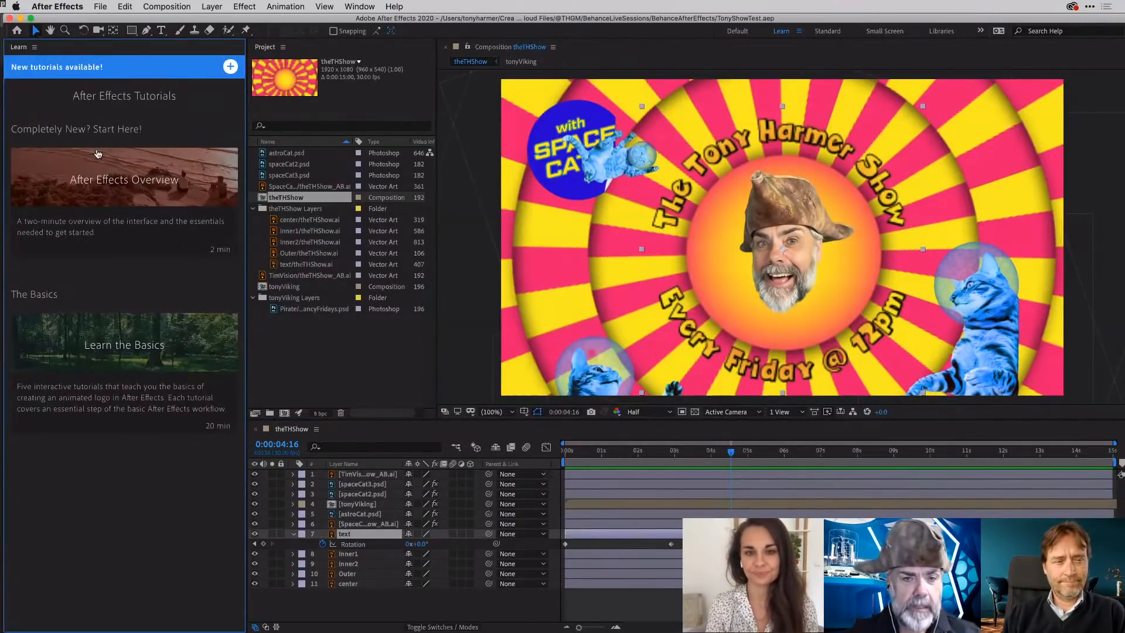
mouse_move(107, 331)
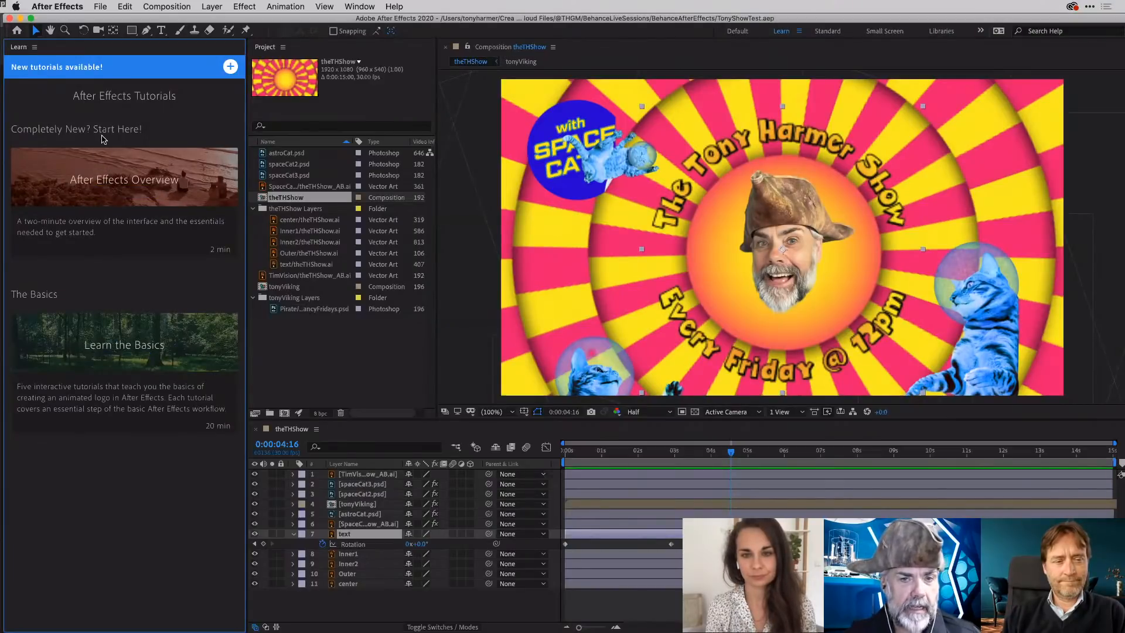
mouse_move(108, 176)
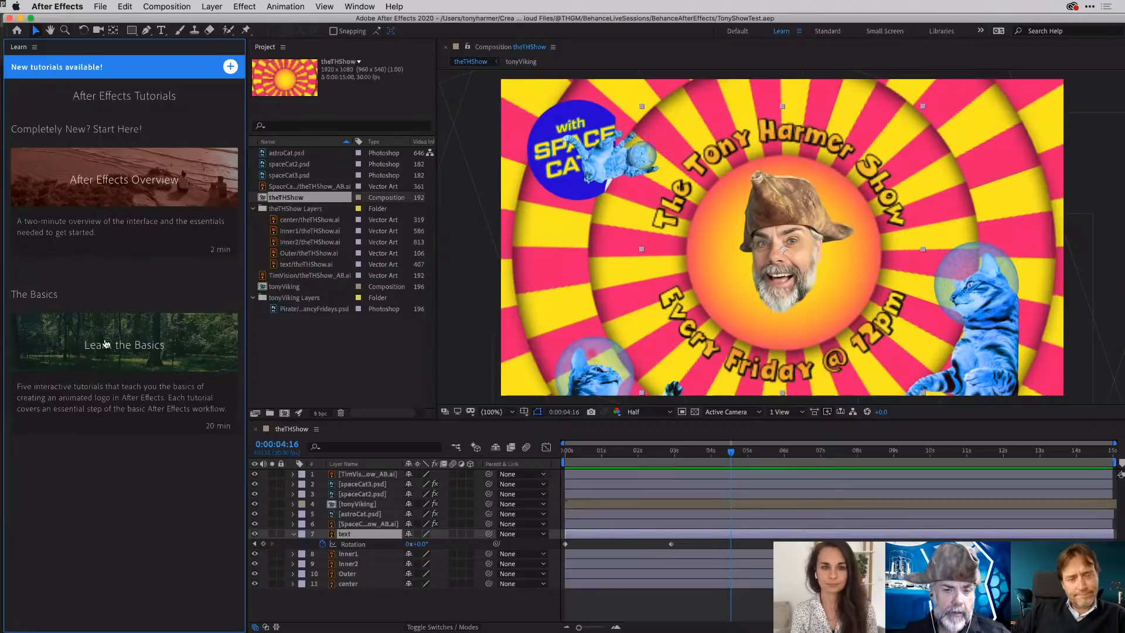
mouse_move(95, 350)
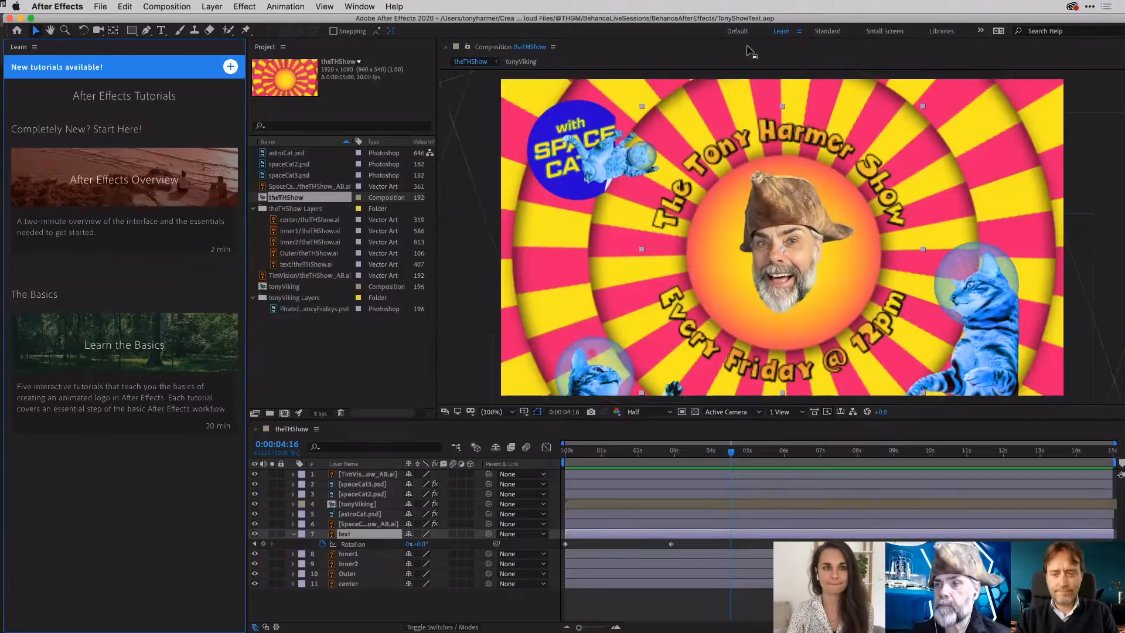
click(737, 31)
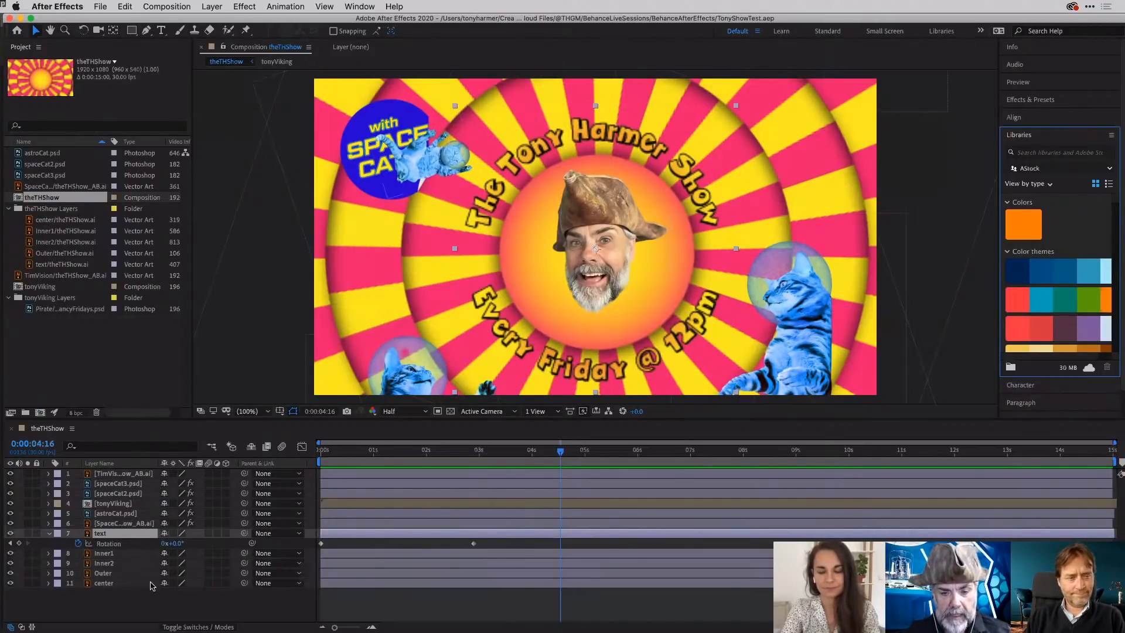
- Return the playhead to 0:00:00:00 and expand the Effects & Presets list
drag(560, 451, 322, 459)
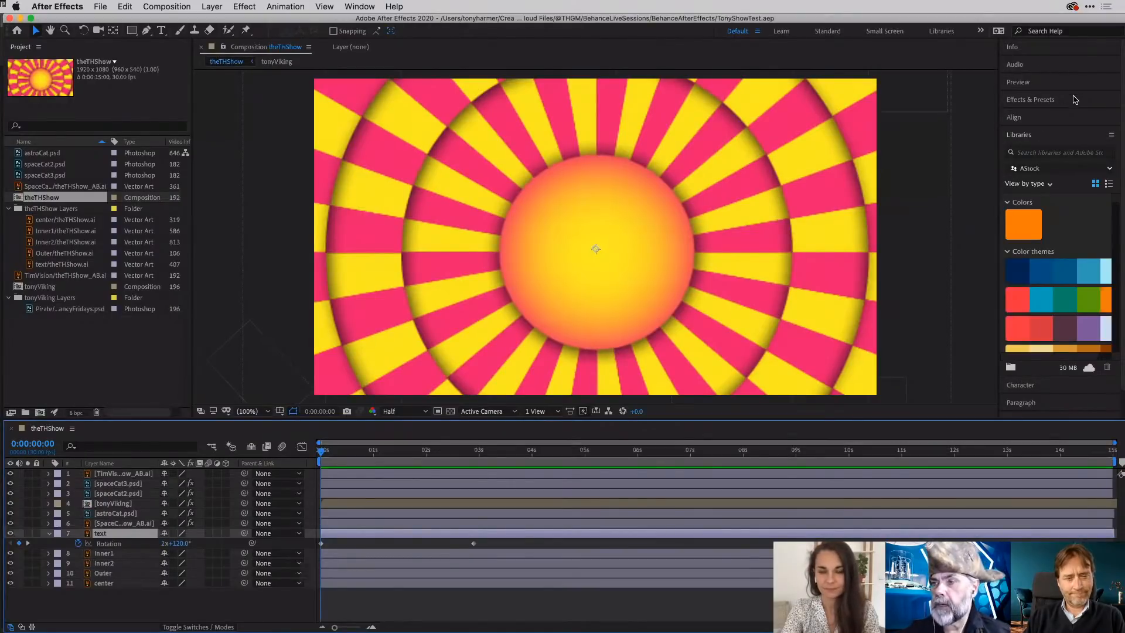
click(1074, 100)
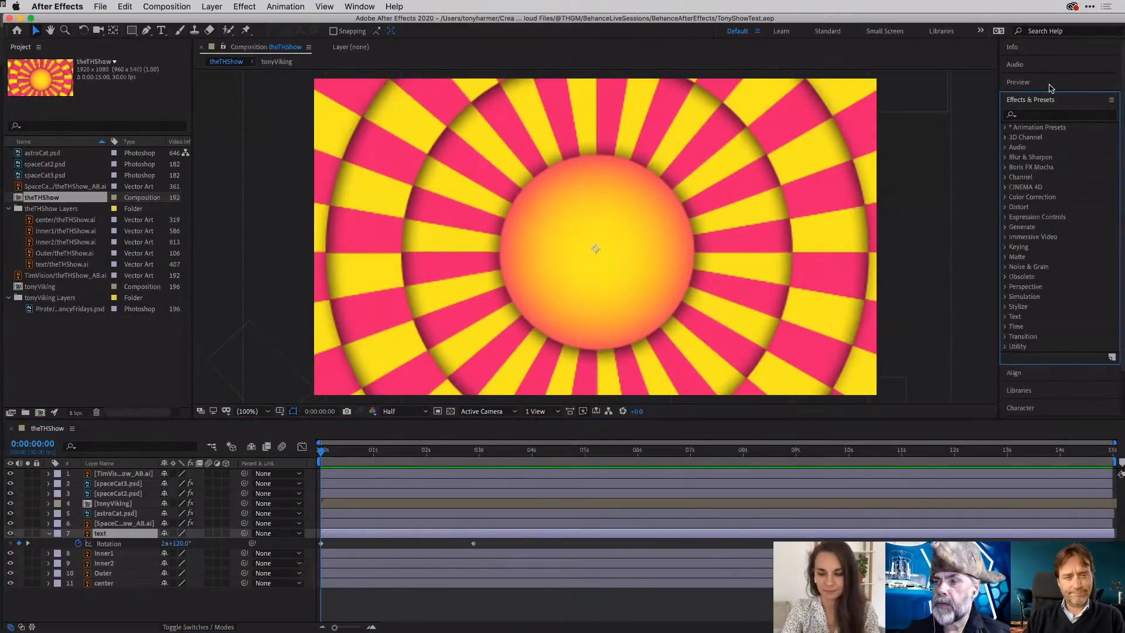
click(1050, 86)
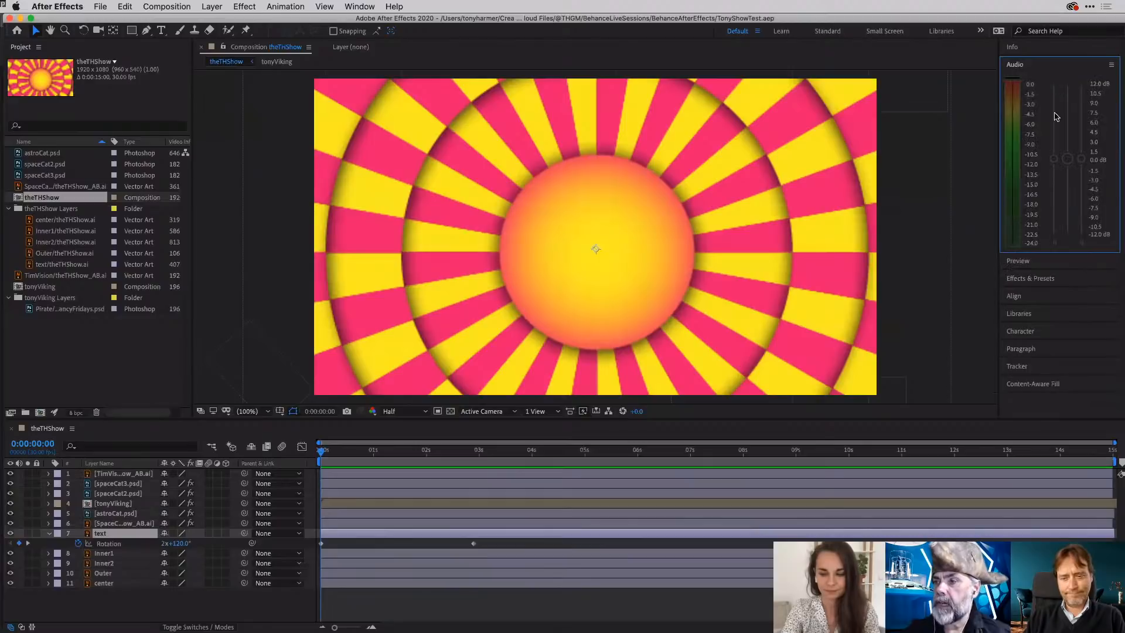
click(1067, 277)
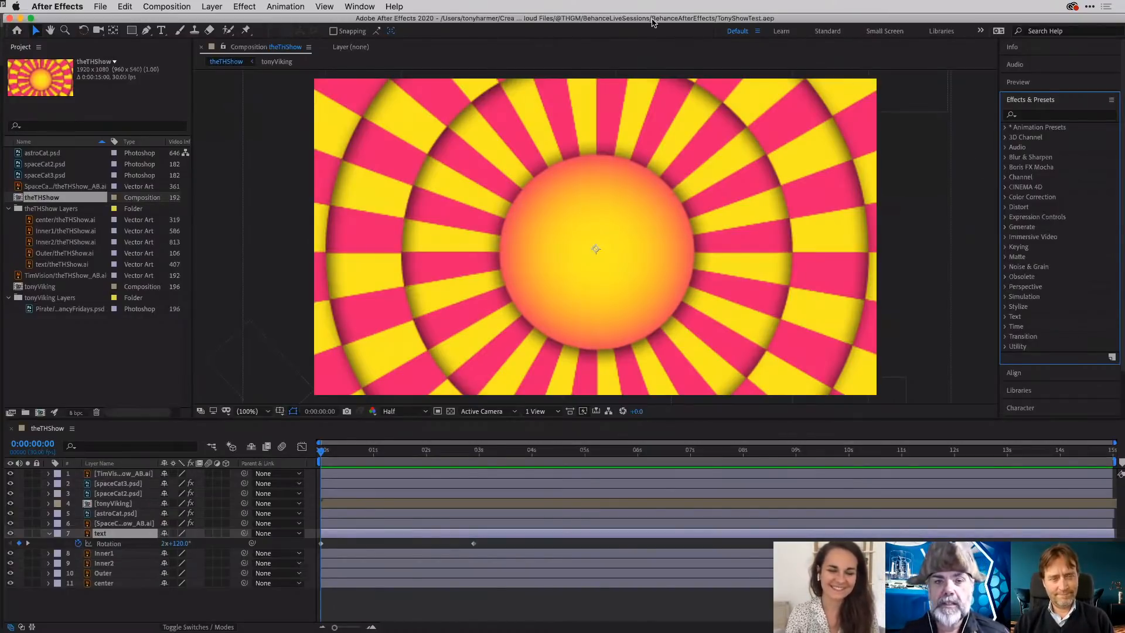
- Close the TonyShowTest.aep project and switch to the theTHShow_AB.ai artwork in Illustrator
click(101, 7)
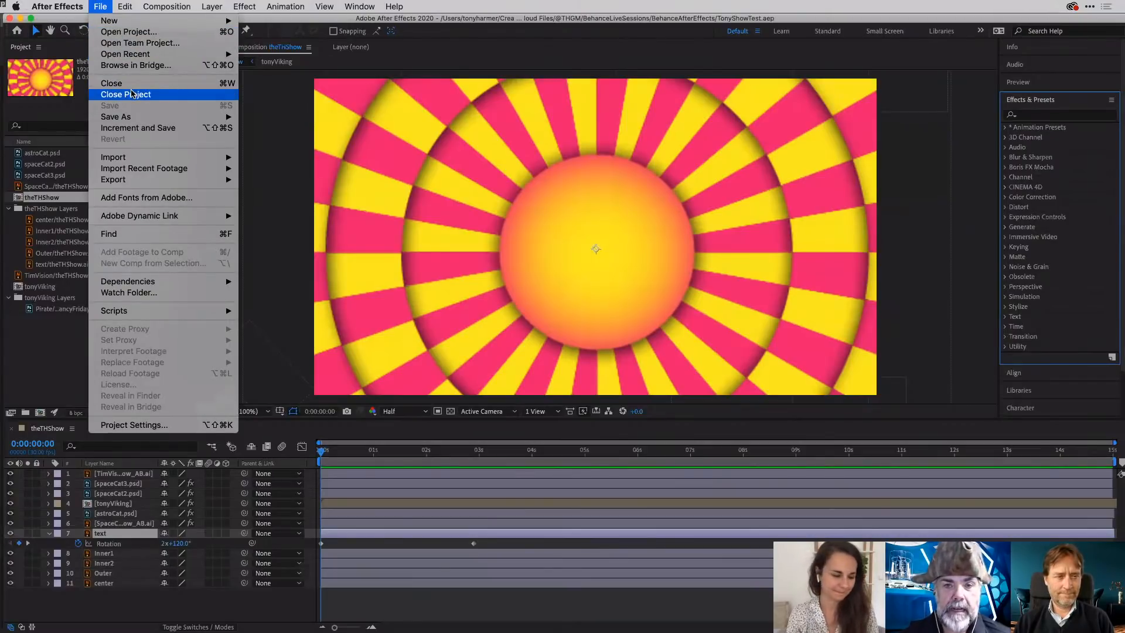
click(132, 94)
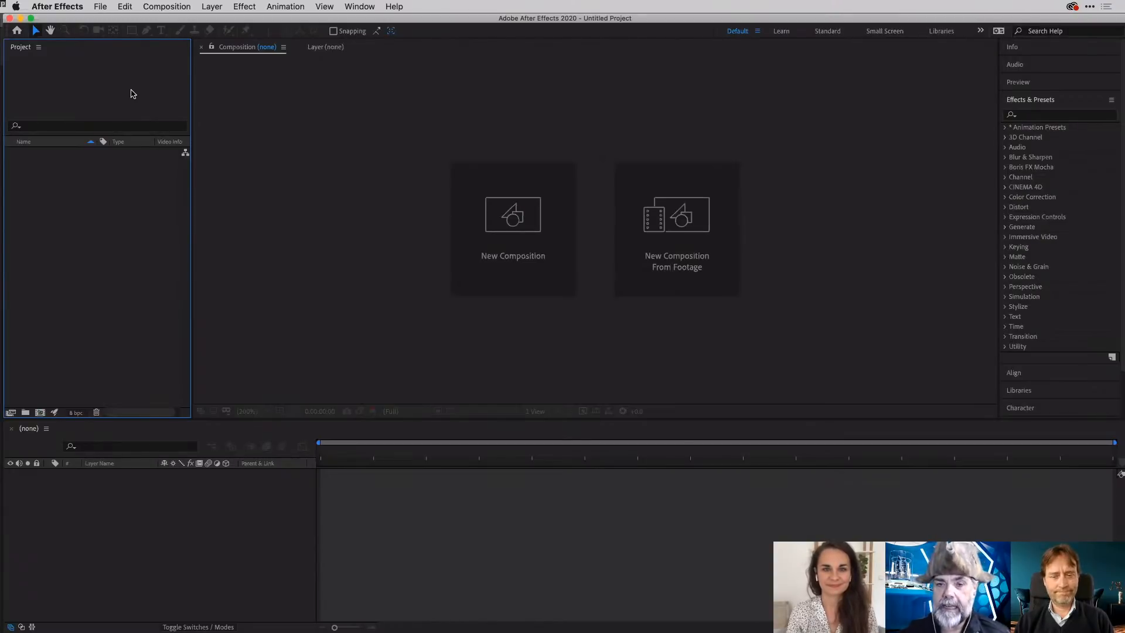
key(super+Tab)
key(super+Tab)
key(super+Tab)
key(super+Tab)
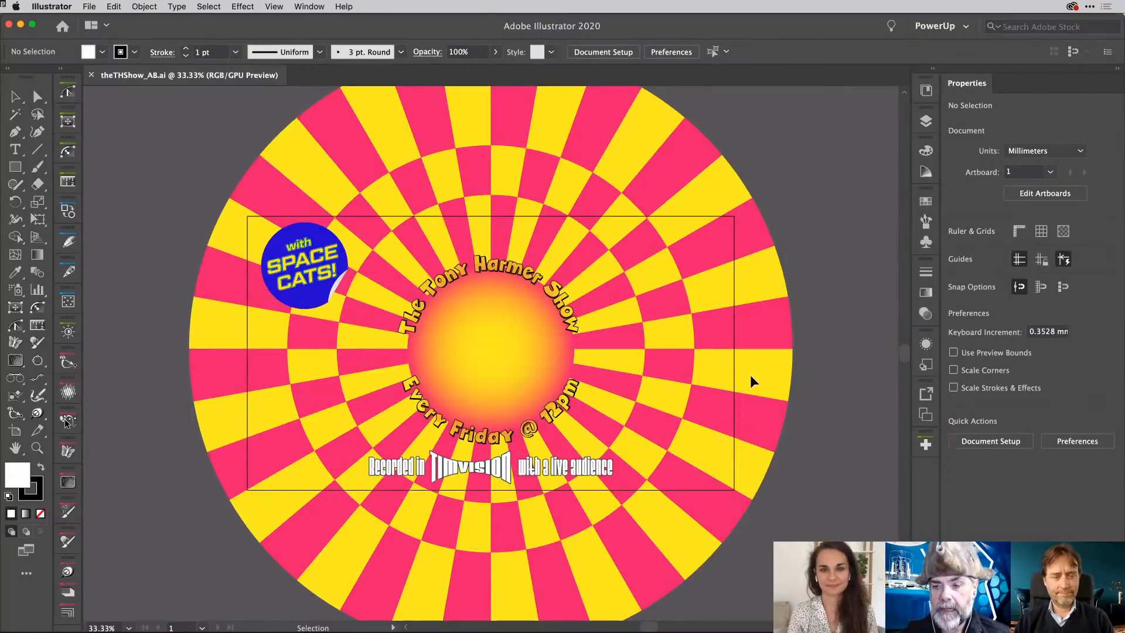
- Display the artwork's layer list and hide every layer from TimVision down to Inner1
scroll(736, 390, down, 2)
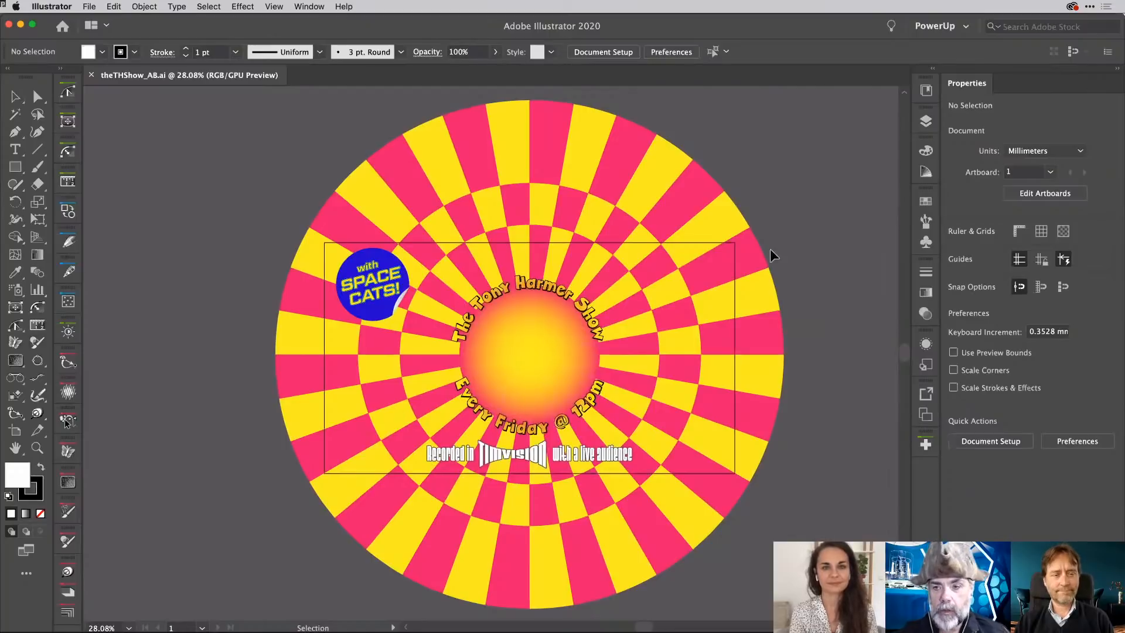
click(930, 121)
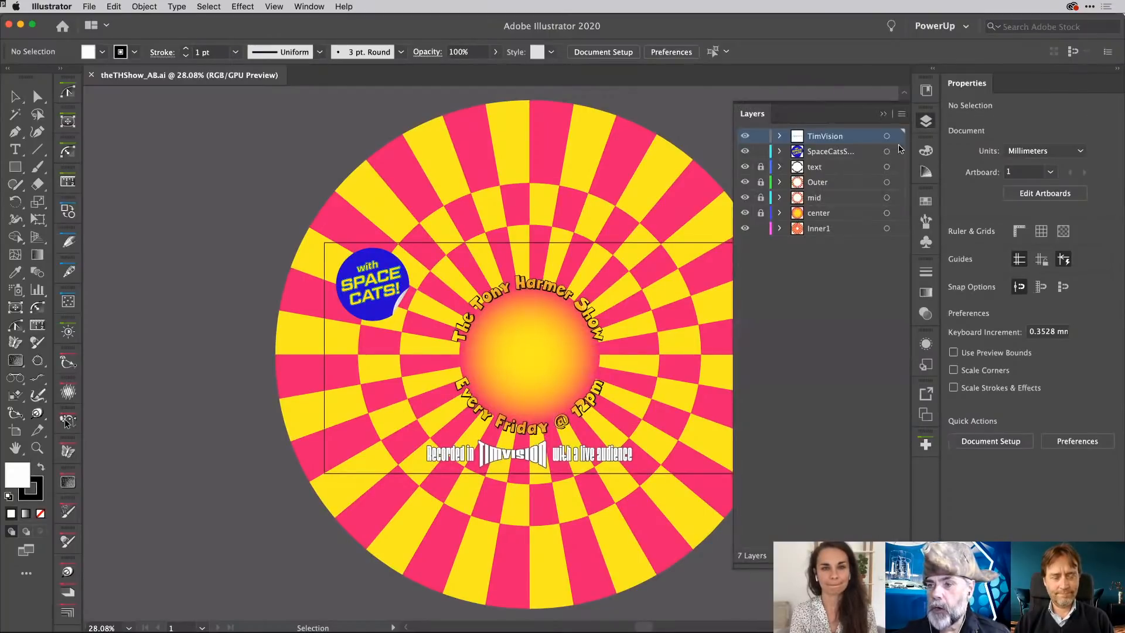
drag(744, 214, 742, 238)
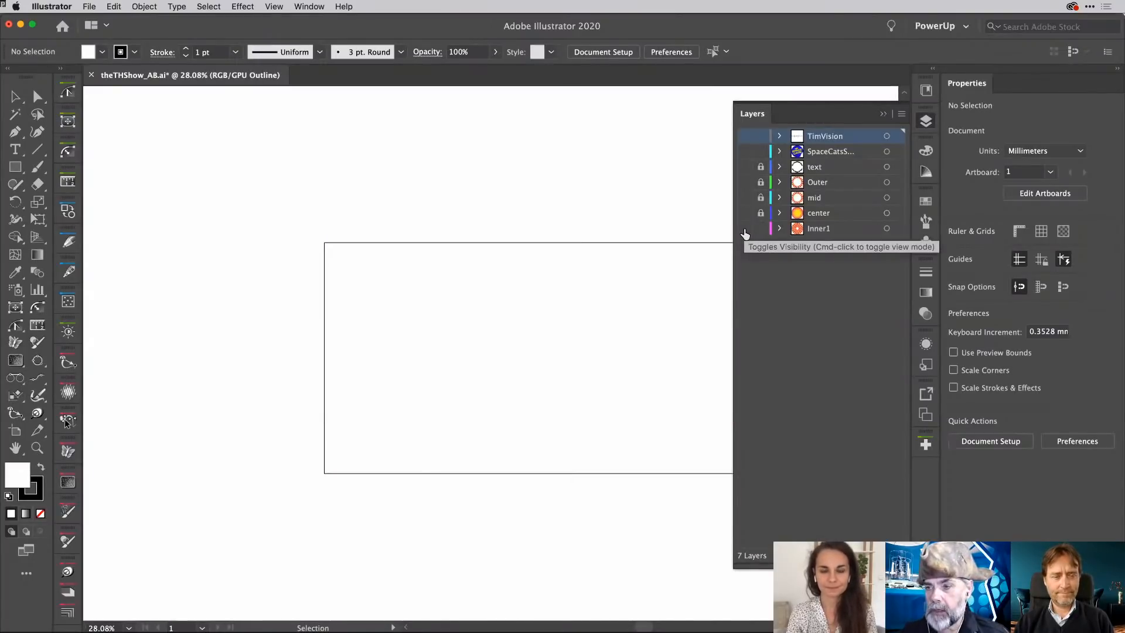
- Make the Inner1 and center layers visible, switching center off and on once to compare
click(745, 229)
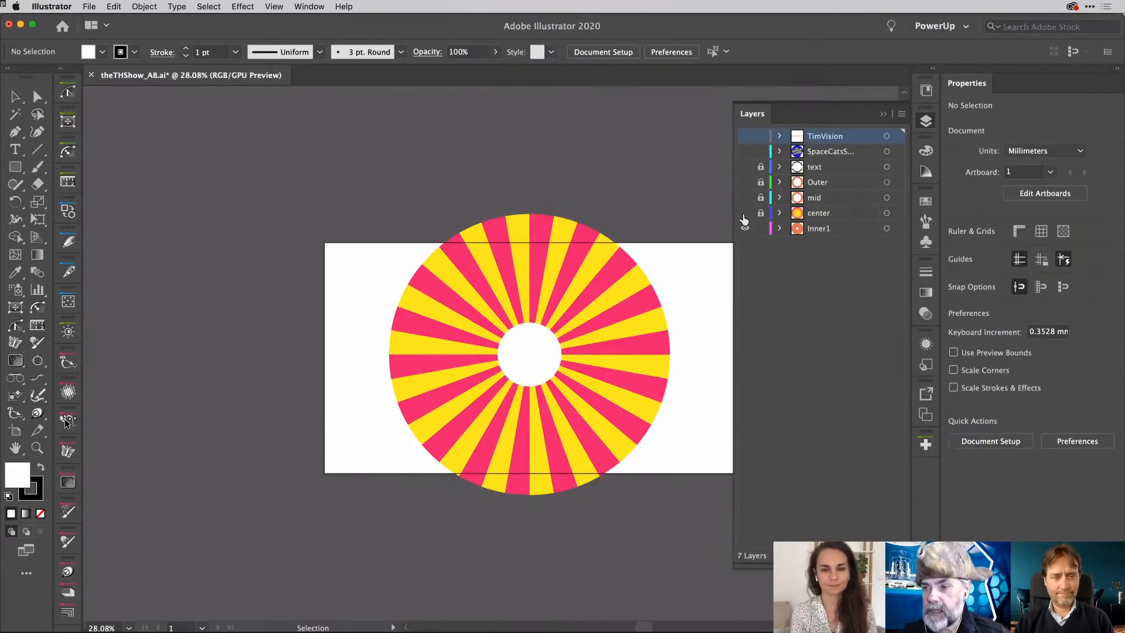
click(744, 216)
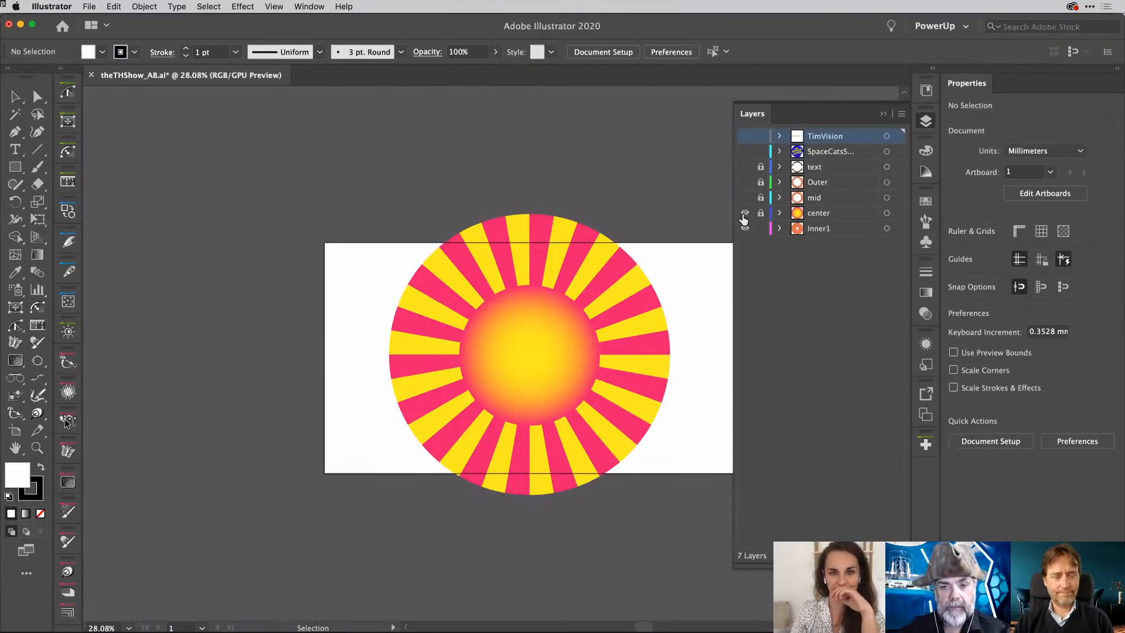
click(743, 217)
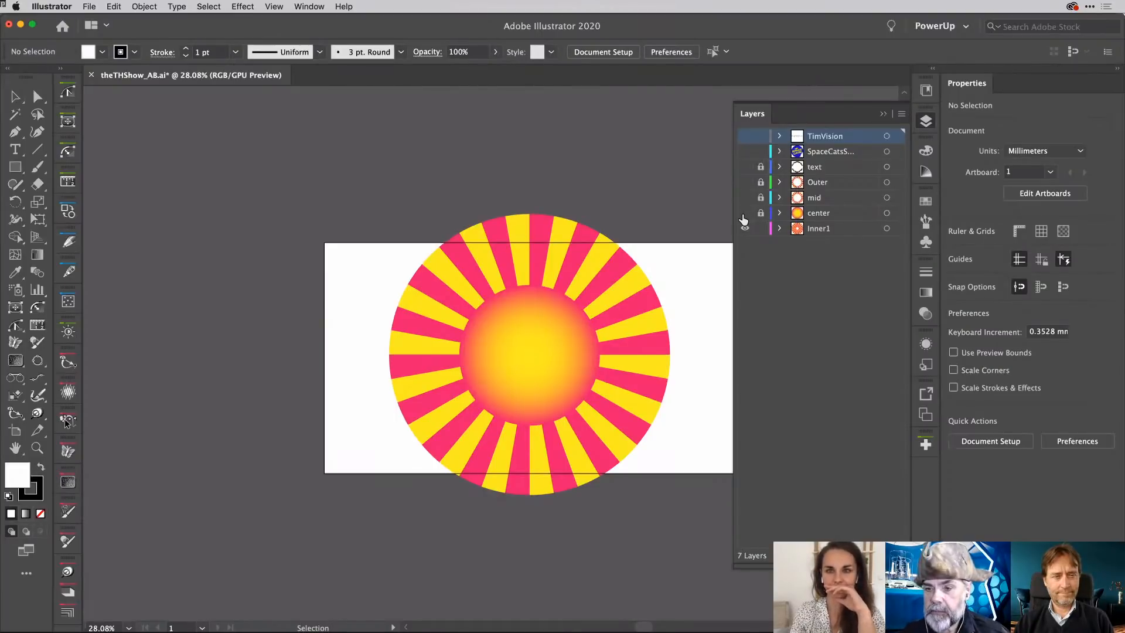
click(743, 217)
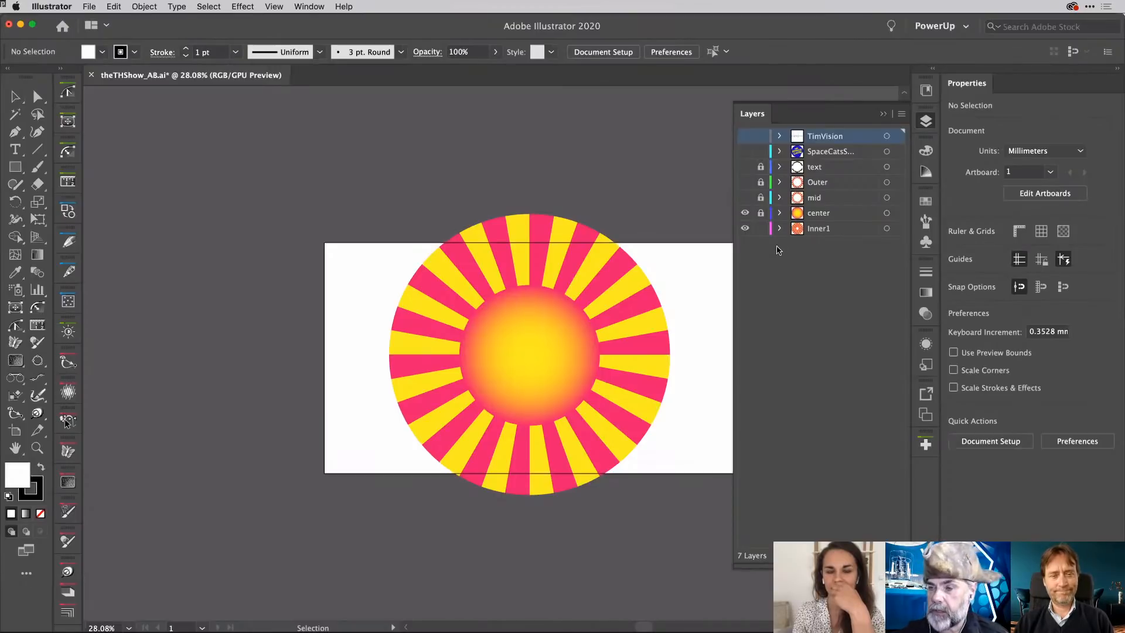
- Make the mid and Outer ring layers visible, briefly toggling center and Inner1 off and back on
click(745, 199)
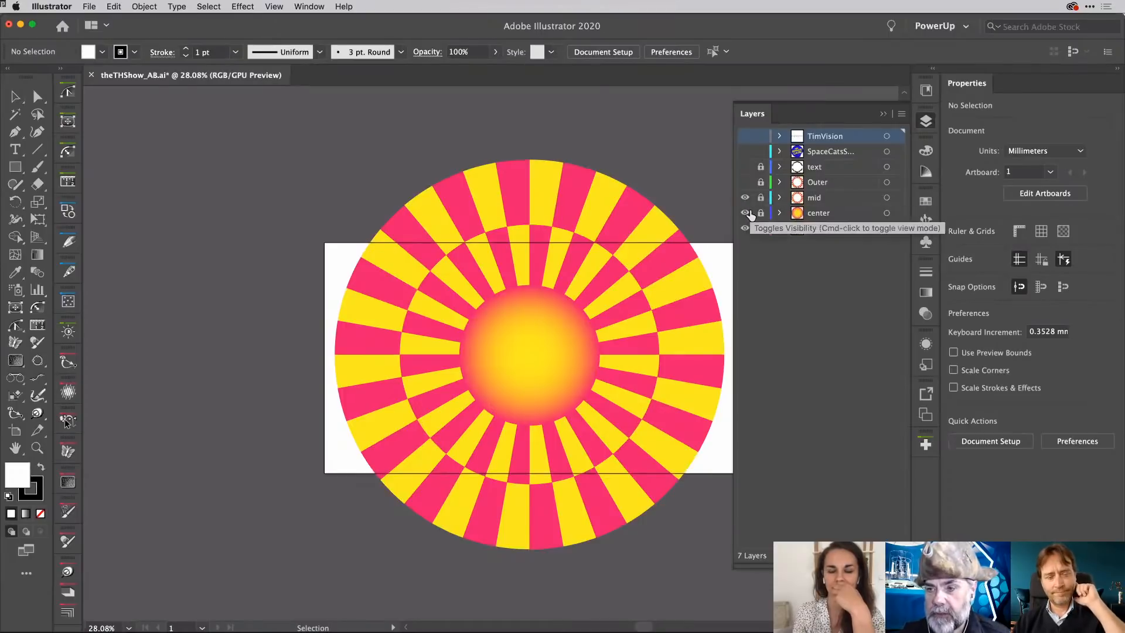
click(745, 213)
click(745, 212)
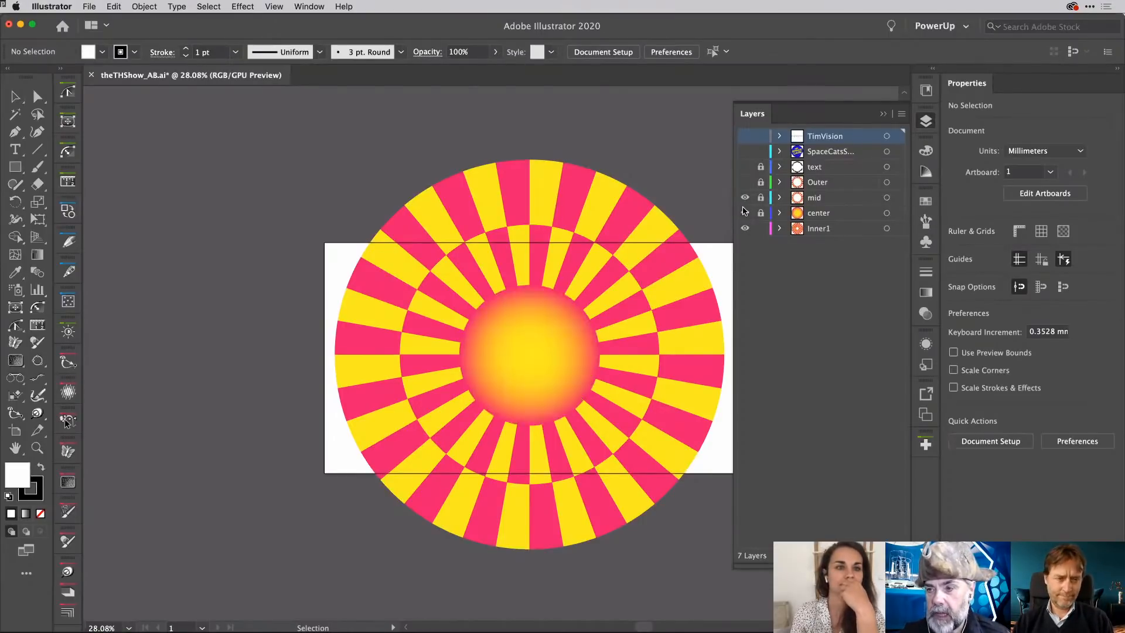
click(745, 230)
click(744, 230)
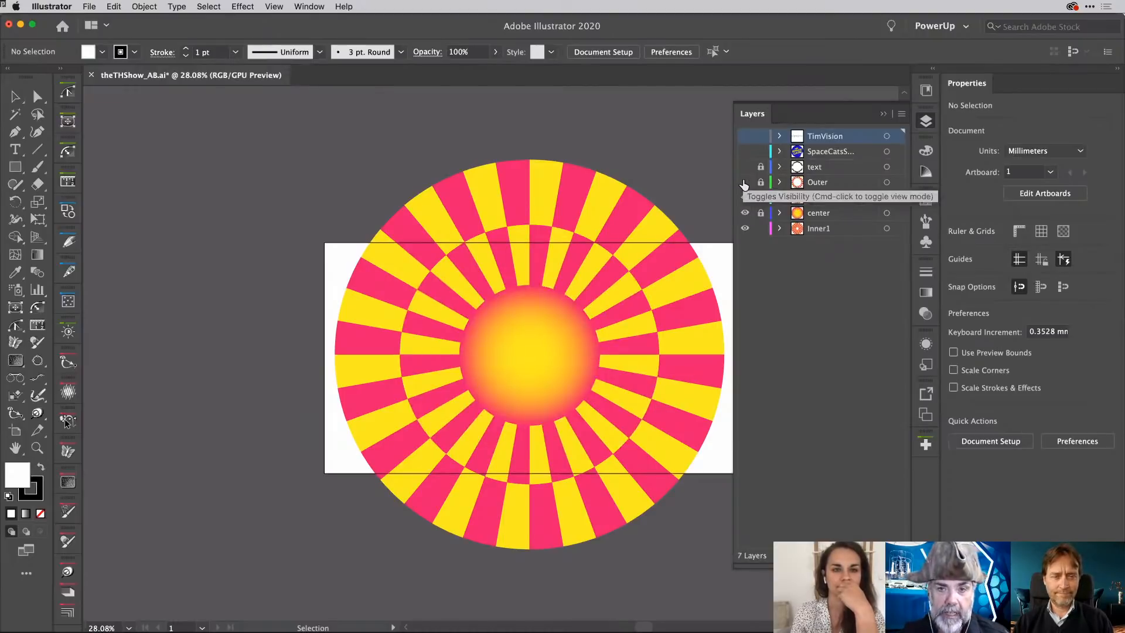
click(744, 184)
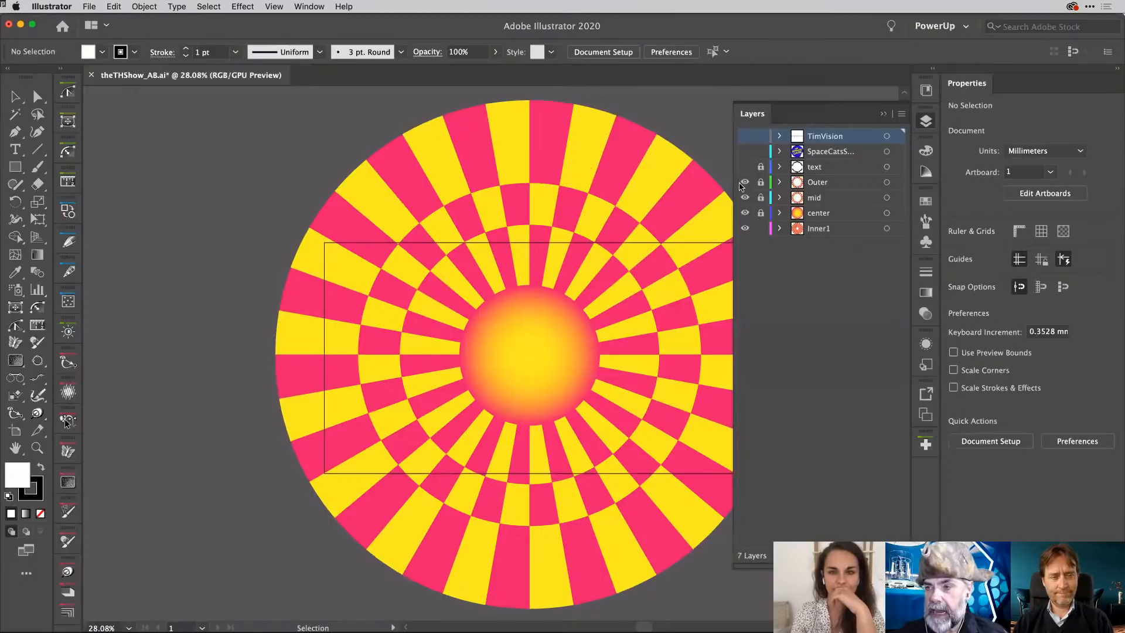
- Make the text, SpaceCats sticker and TimVision layers visible, hide the layer list, and save the artwork
click(743, 168)
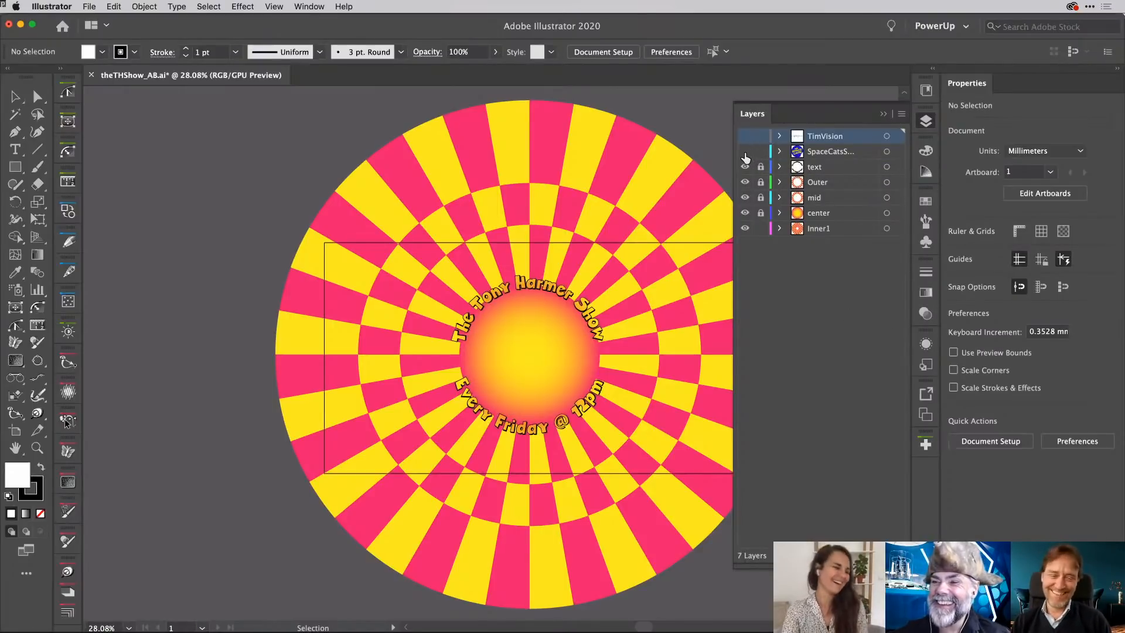
click(745, 152)
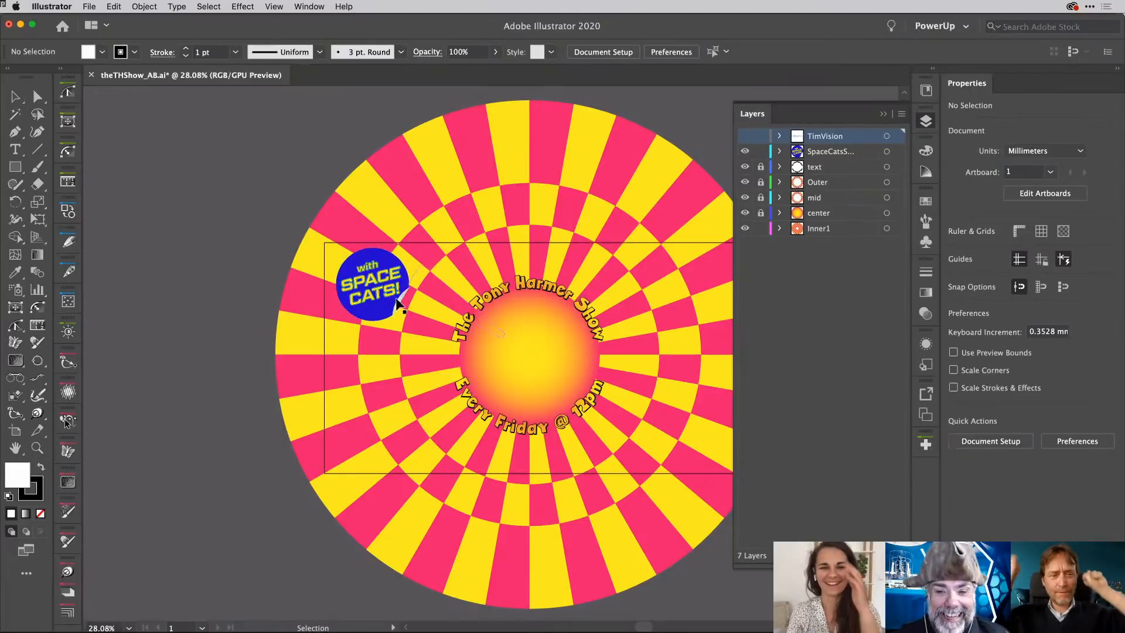
click(744, 136)
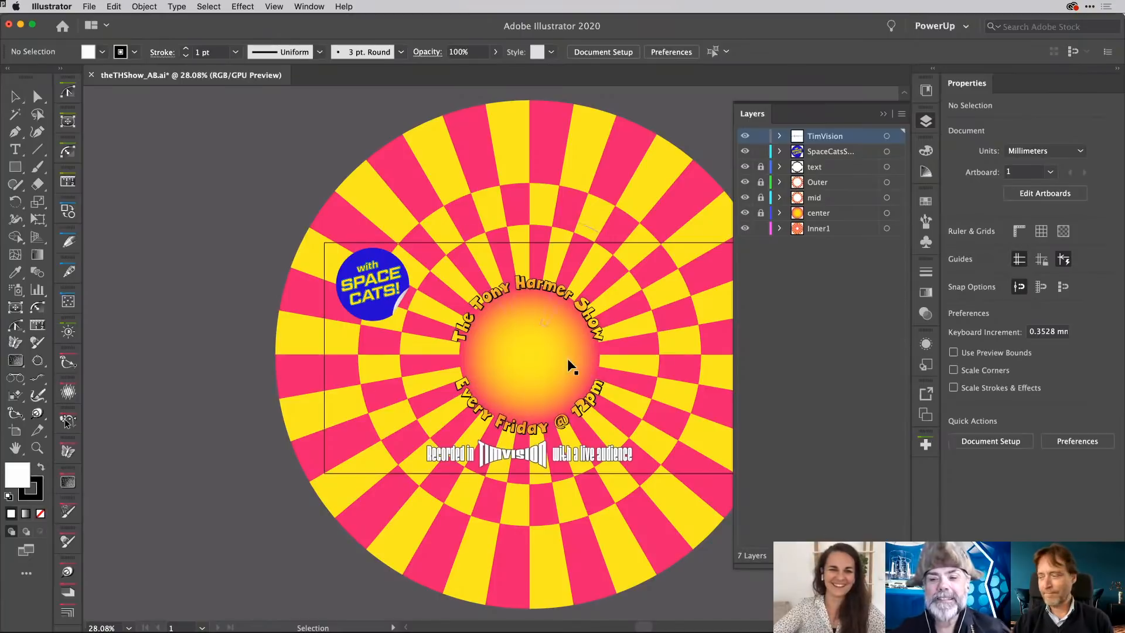
click(929, 121)
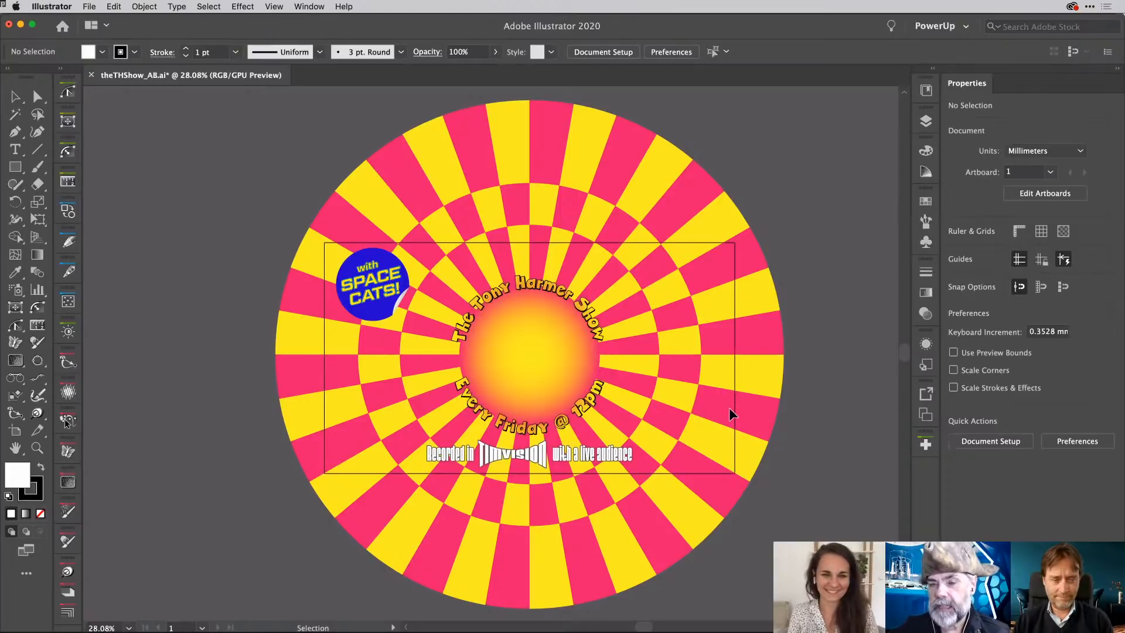
key(a)
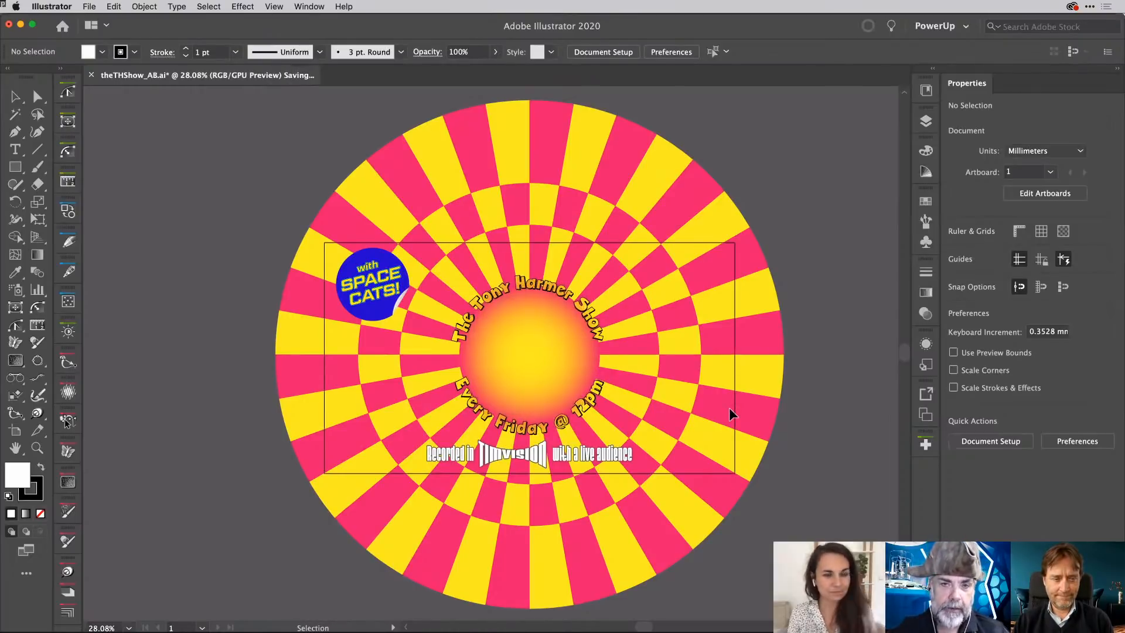
key(super+s)
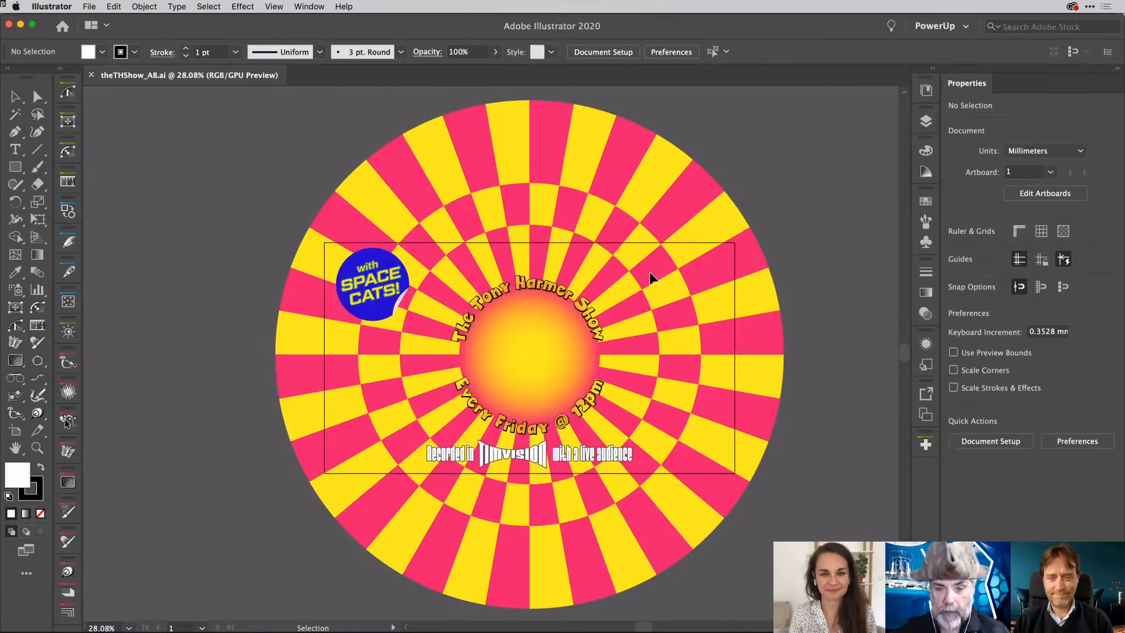
- Switch to After Effects, start a new composition from footage, and browse to the BehanceAfterEffects folder
key(super+Tab)
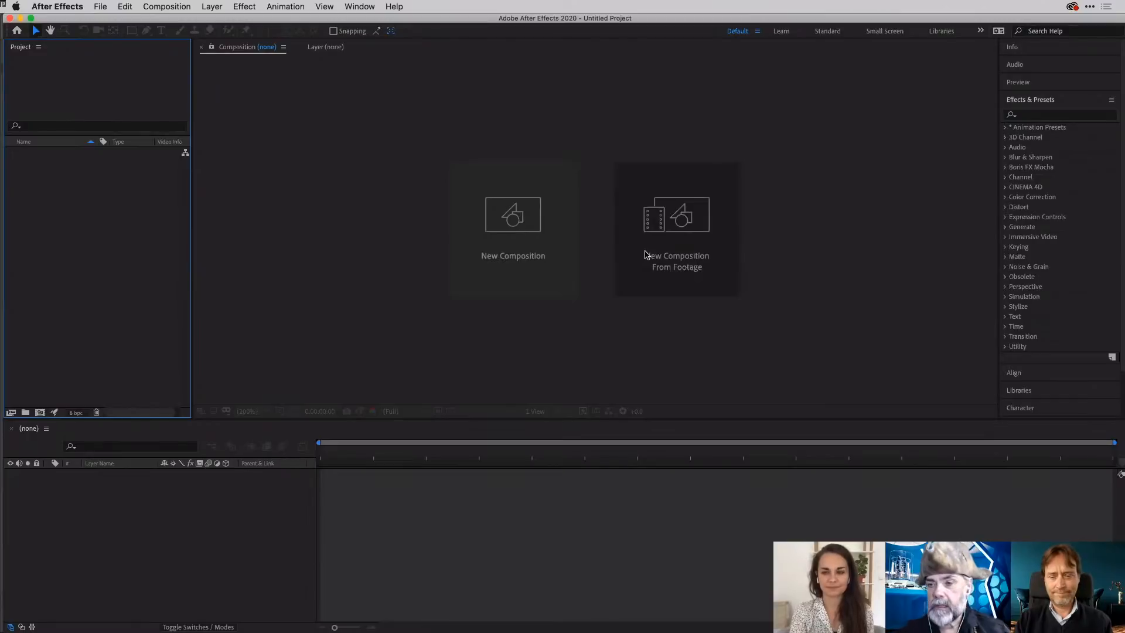
click(692, 225)
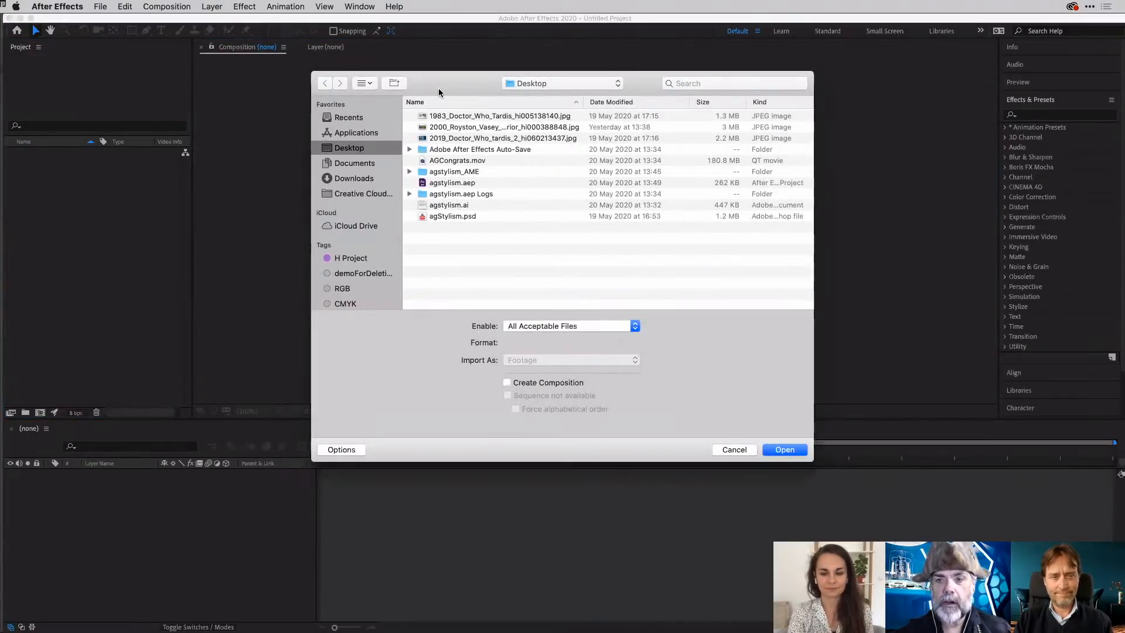
drag(440, 93, 529, 87)
click(678, 83)
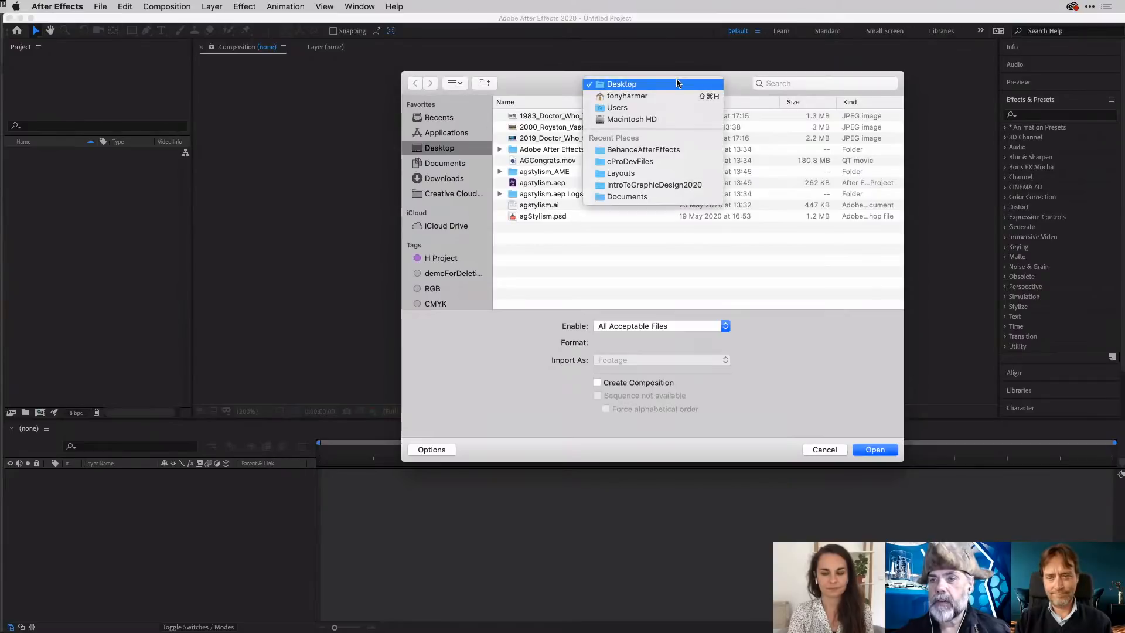
click(666, 149)
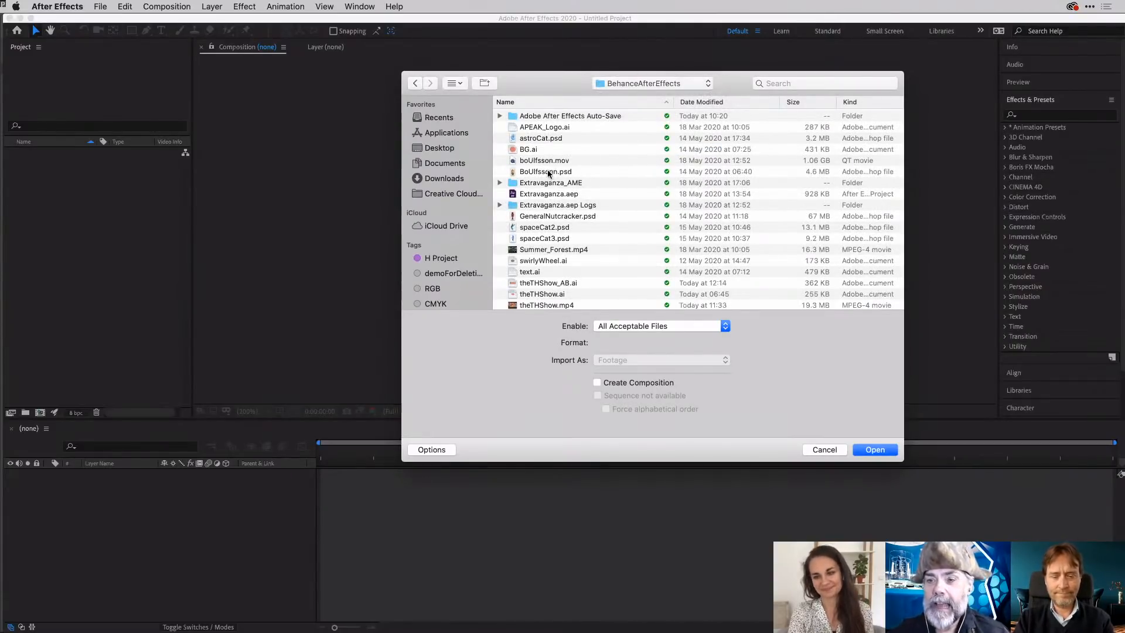
- Preview theTHShow_AB.ai and import it as Composition - Retain Layer Sizes
scroll(627, 170, down, 4)
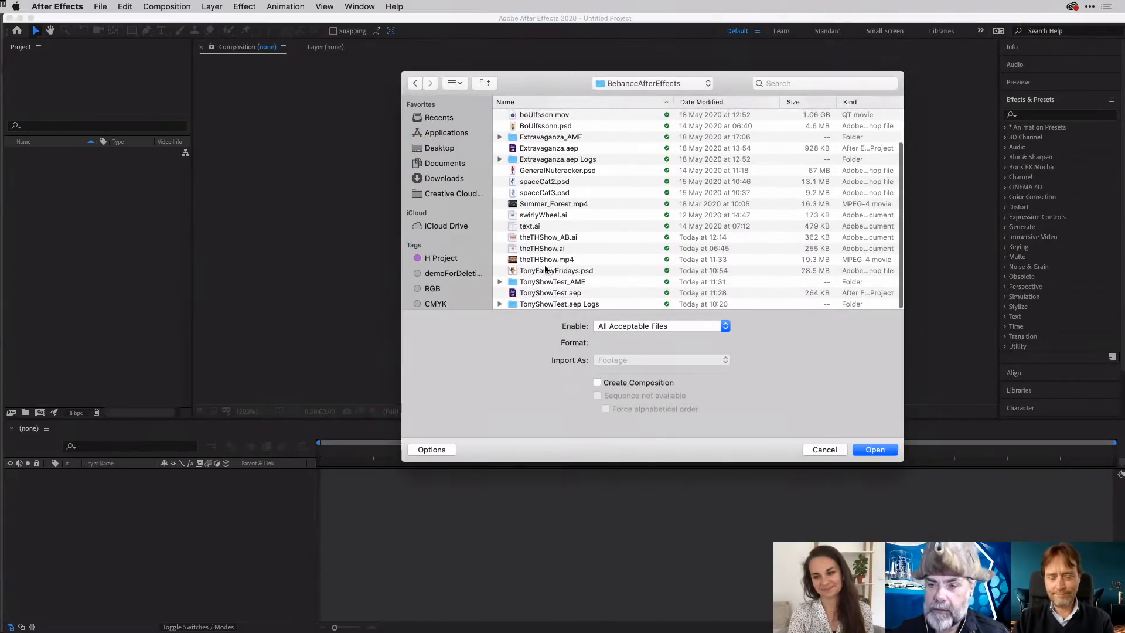
click(552, 238)
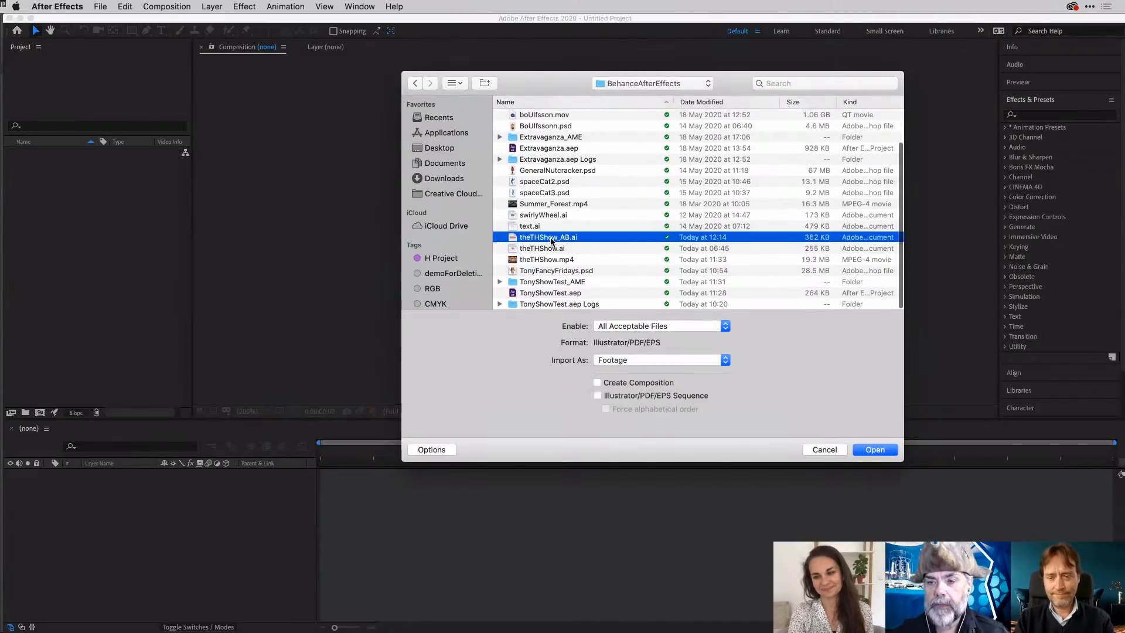
key(space)
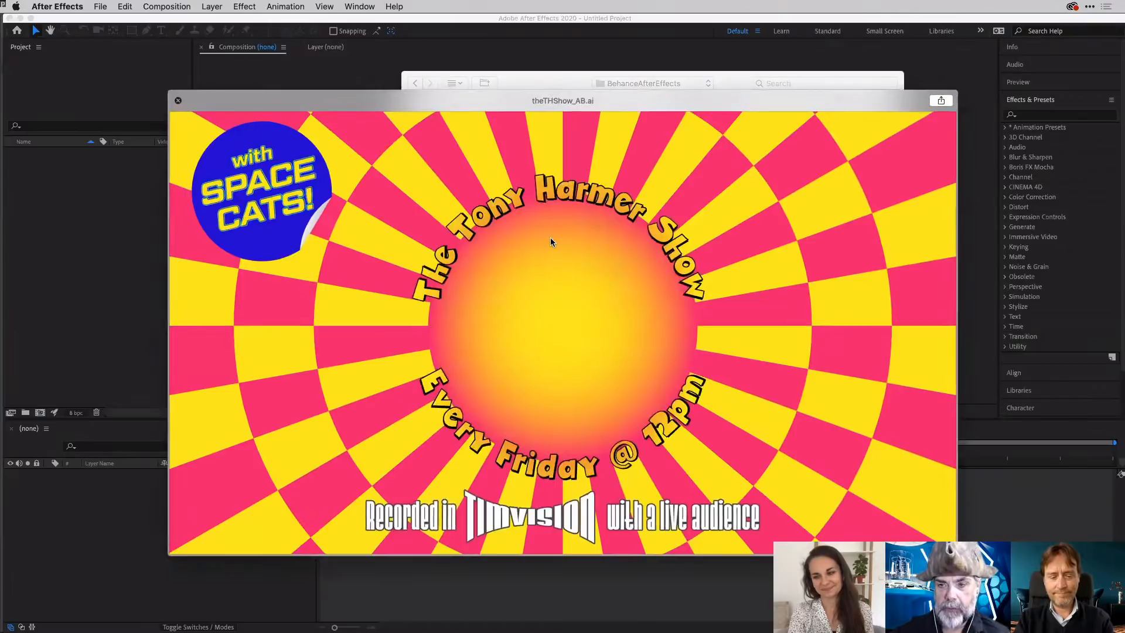
key(space)
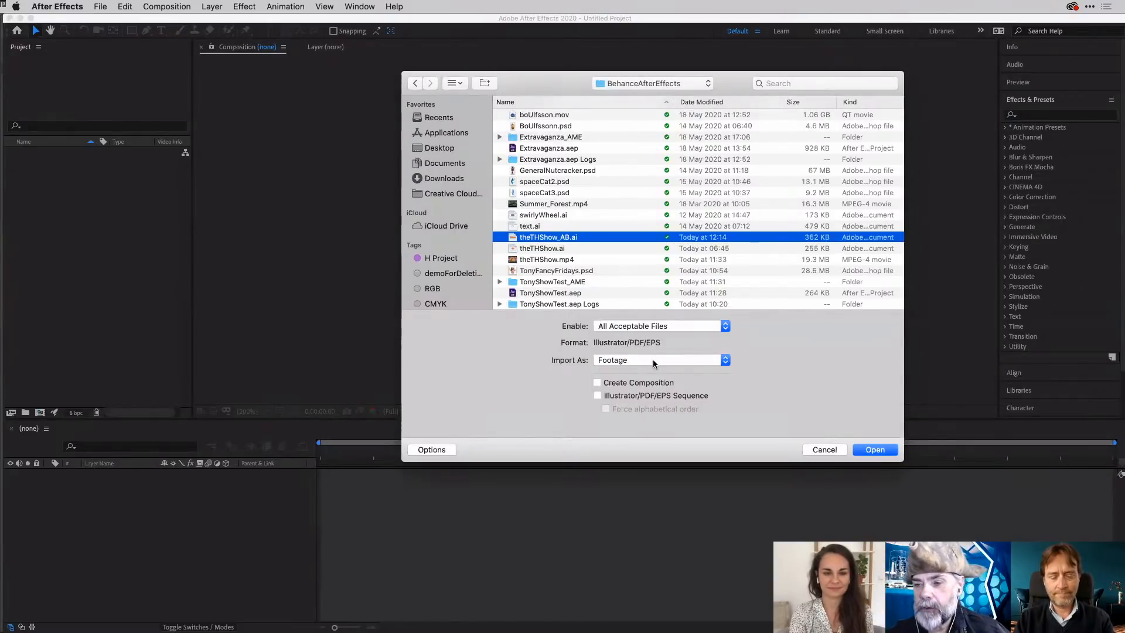
click(638, 361)
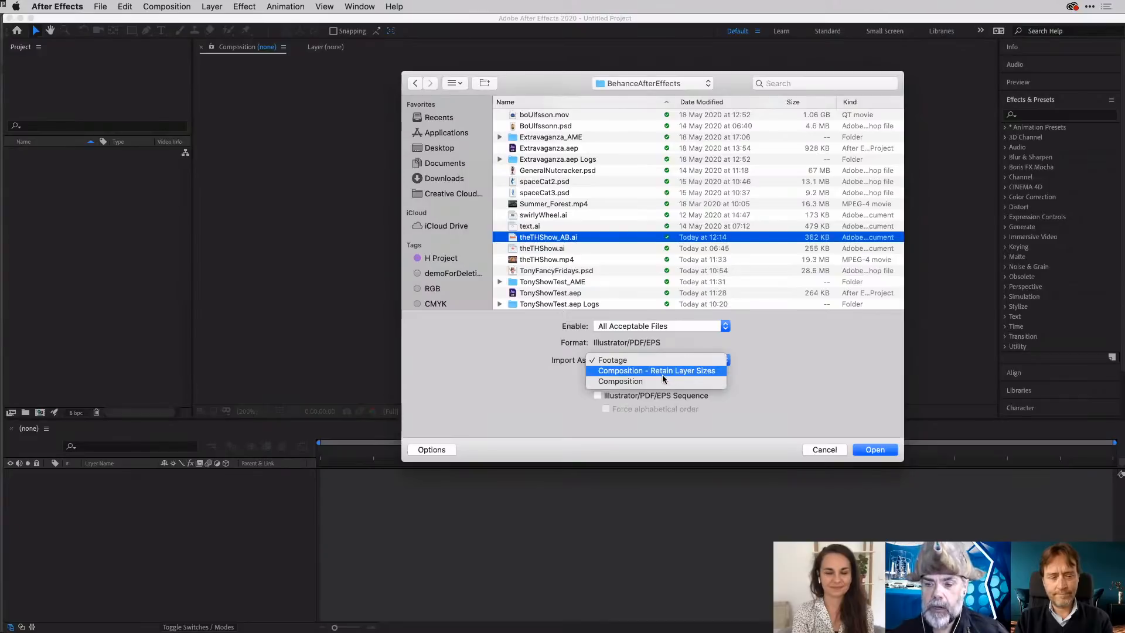
click(652, 375)
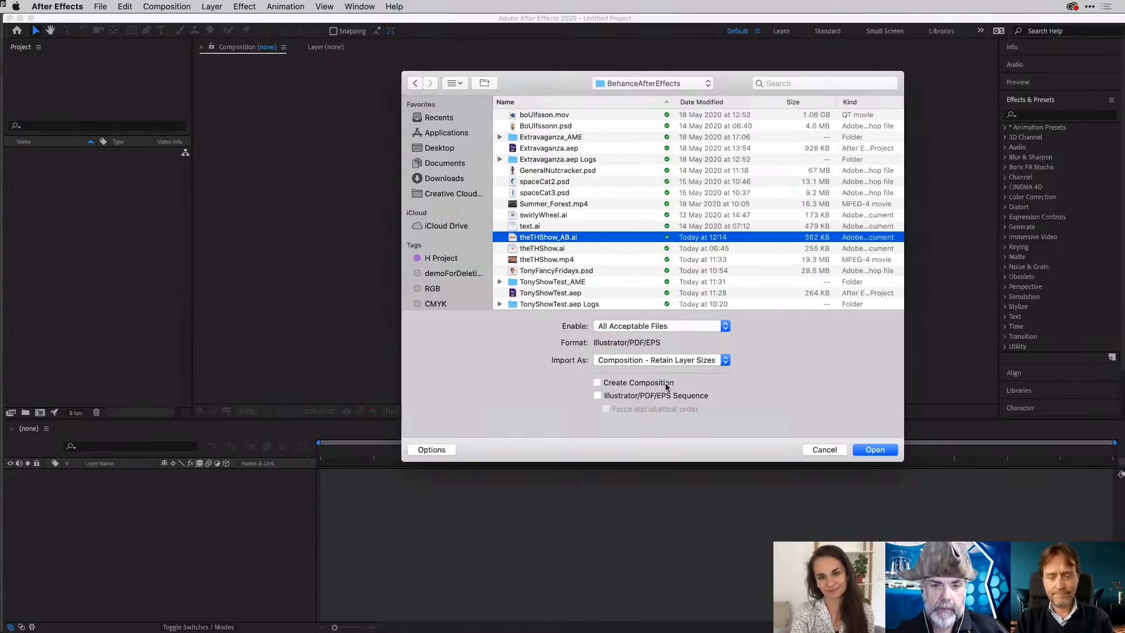
click(870, 449)
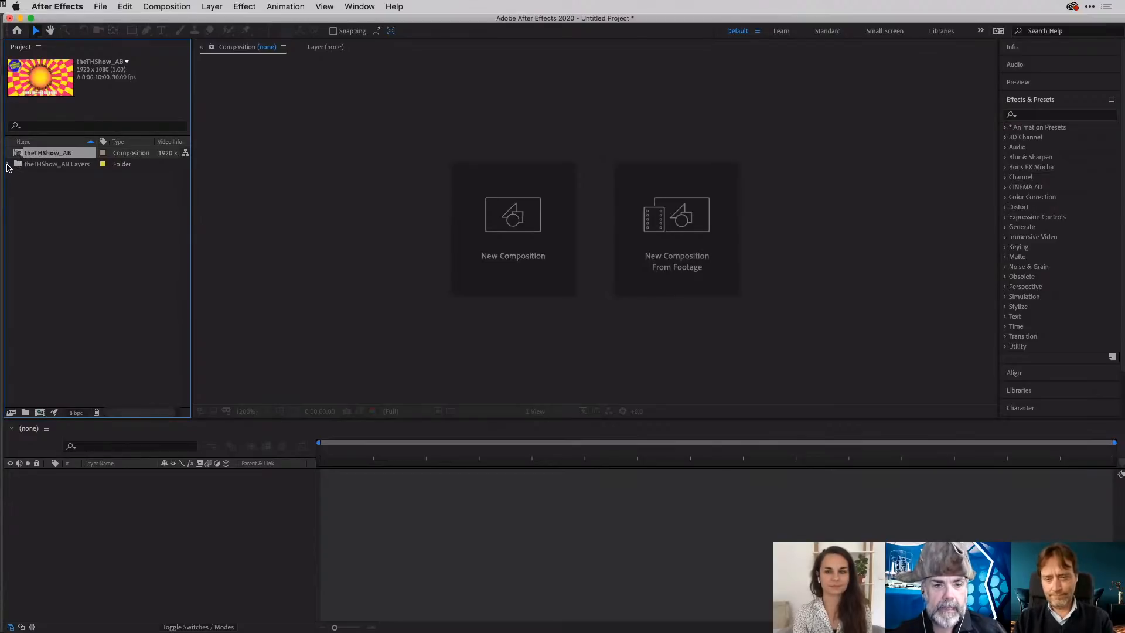
- Expand the imported layers folder, open the theTHShow_AB composition, and hide every layer except Outer
click(7, 165)
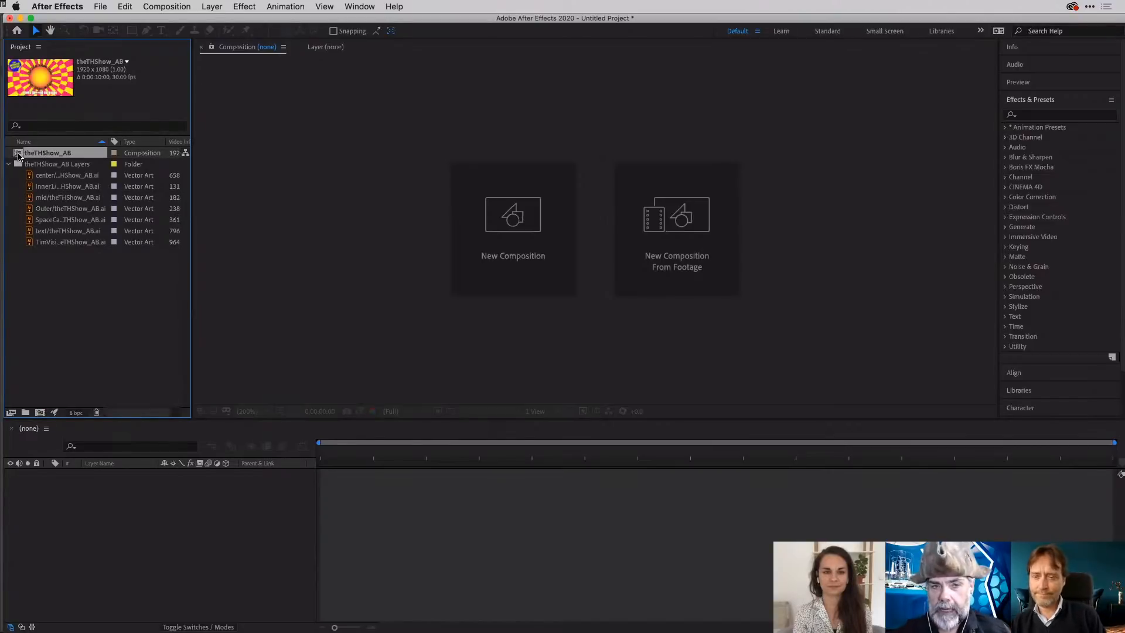
double_click(18, 155)
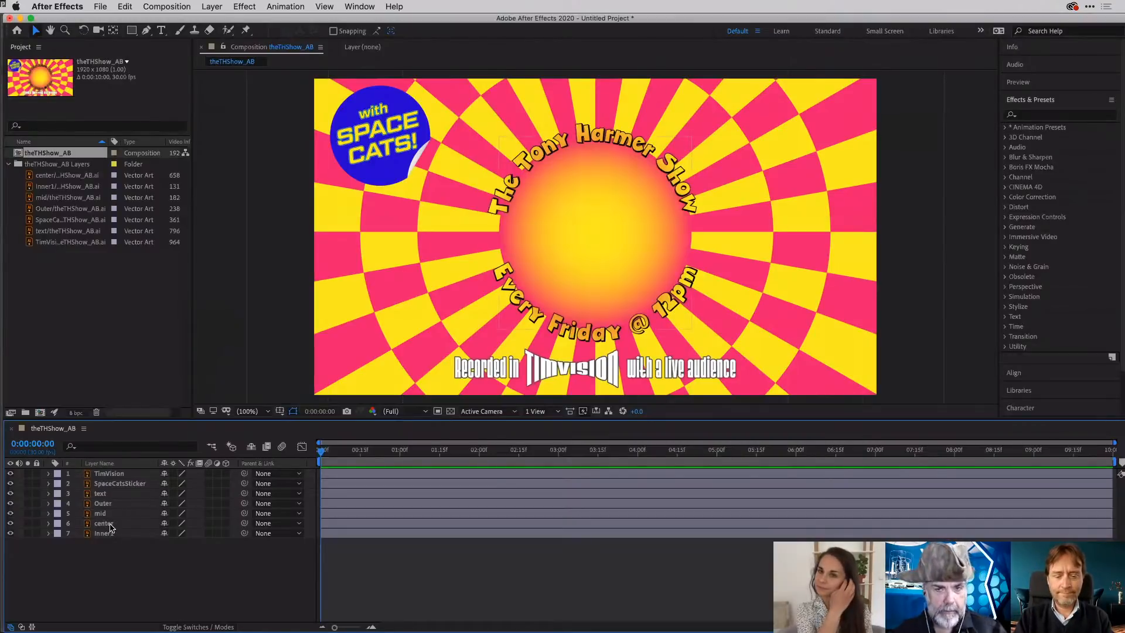
click(111, 524)
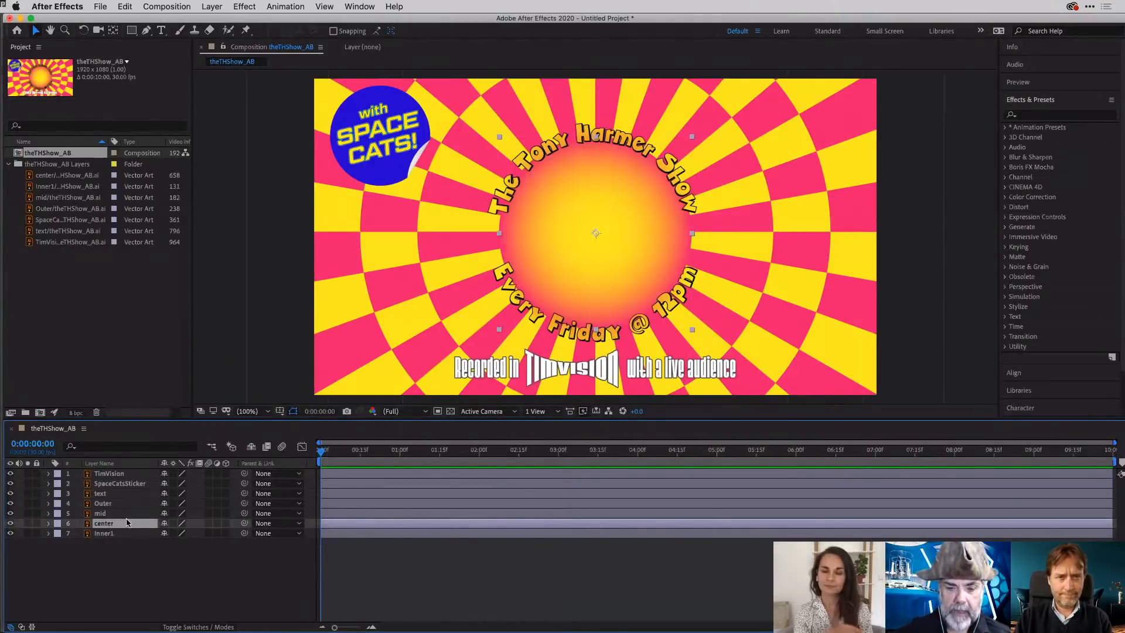
click(108, 505)
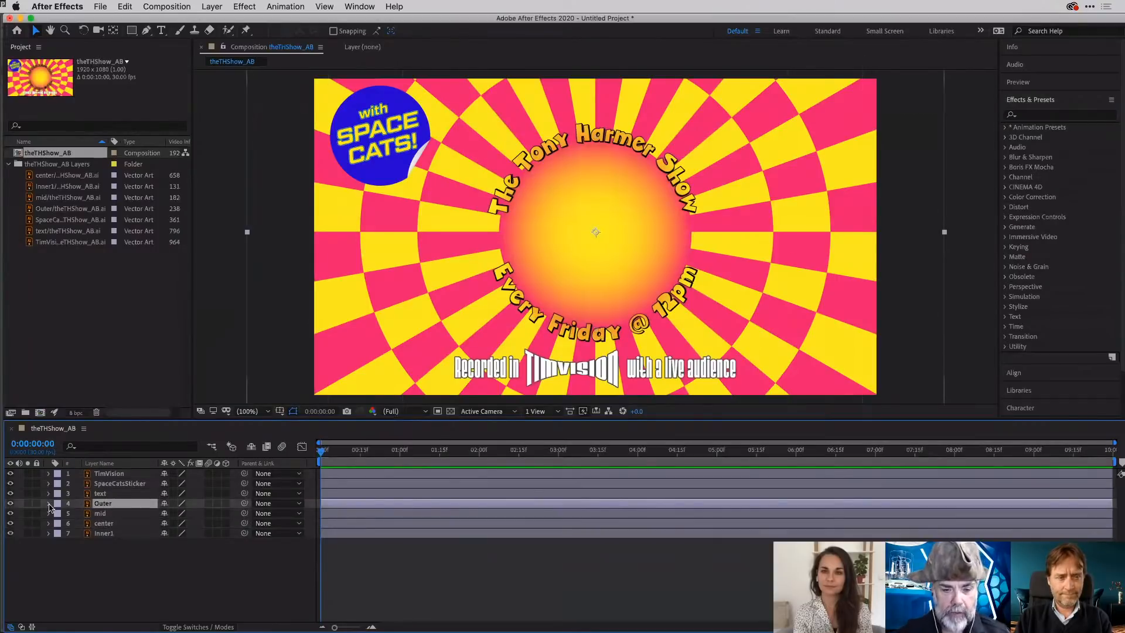
drag(10, 513, 10, 540)
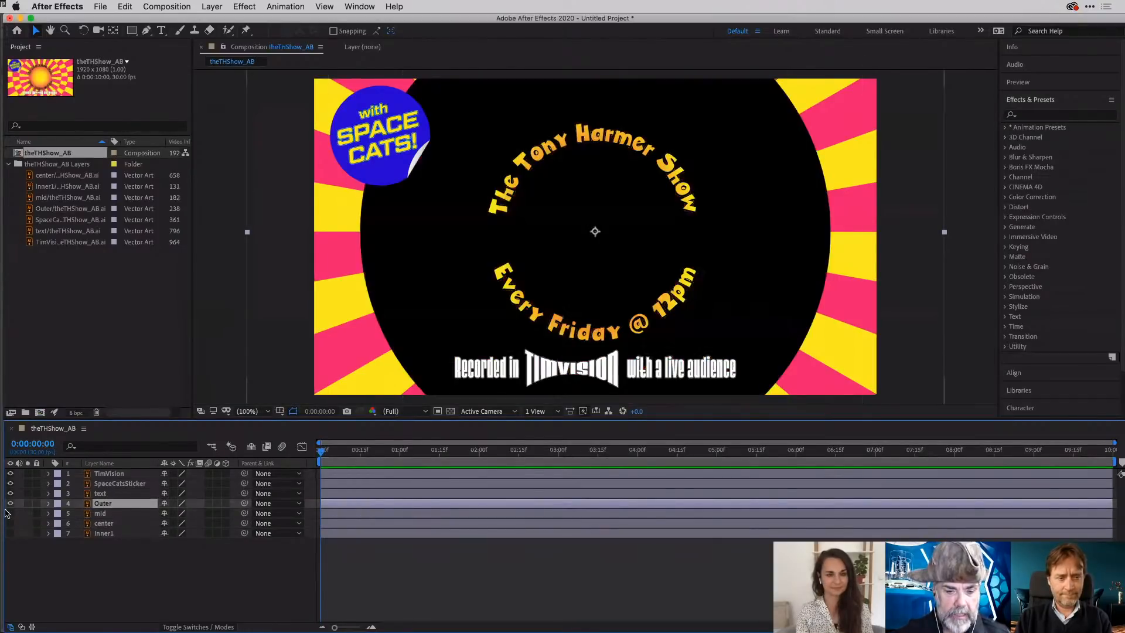
drag(10, 493, 10, 475)
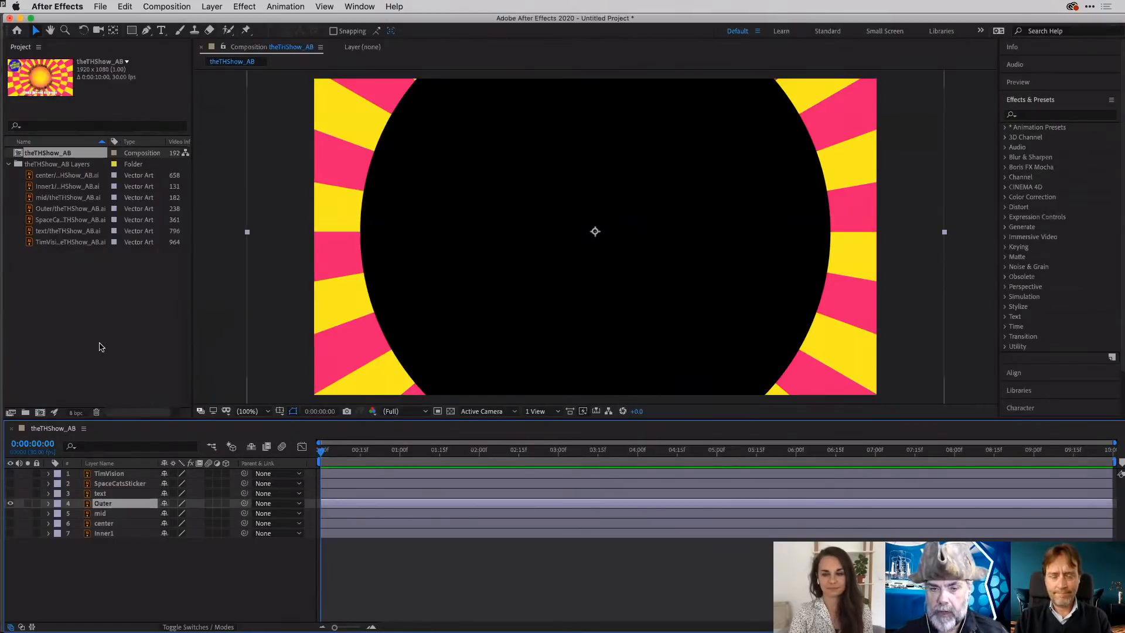
- Show the Rotation property of all layers and try rotating the Outer layer to 26°
click(99, 345)
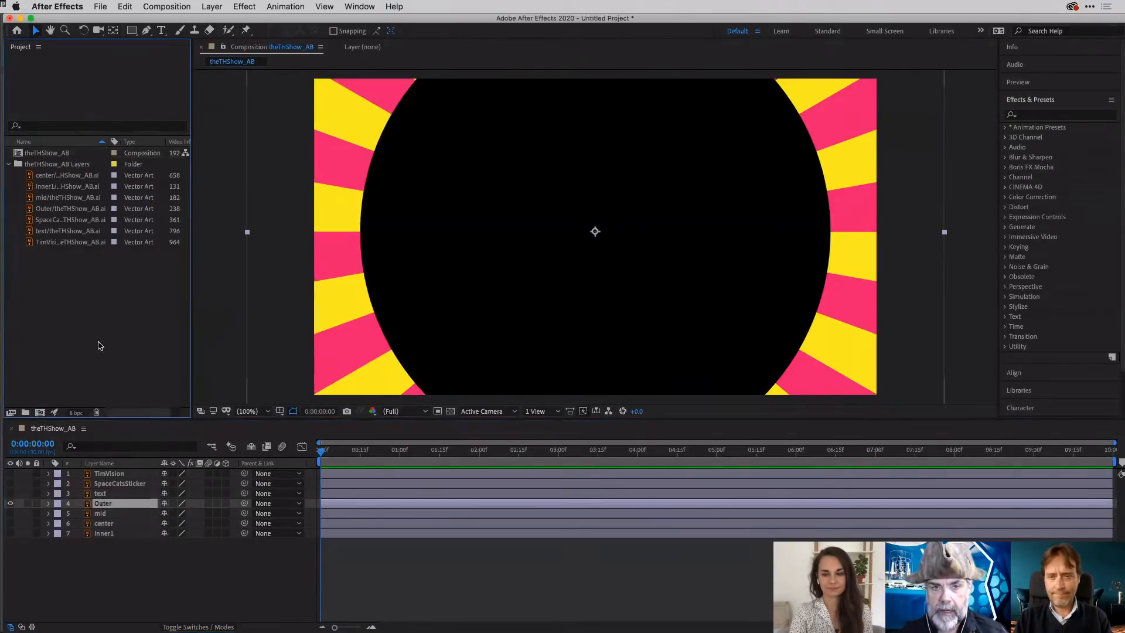
click(990, 307)
click(596, 435)
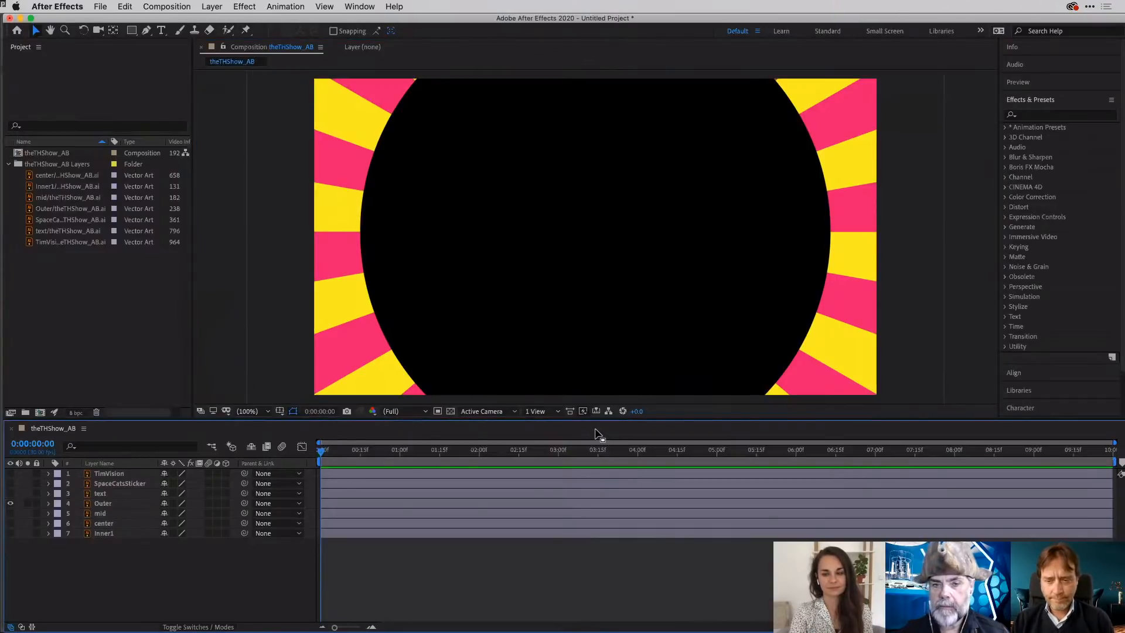
key(r)
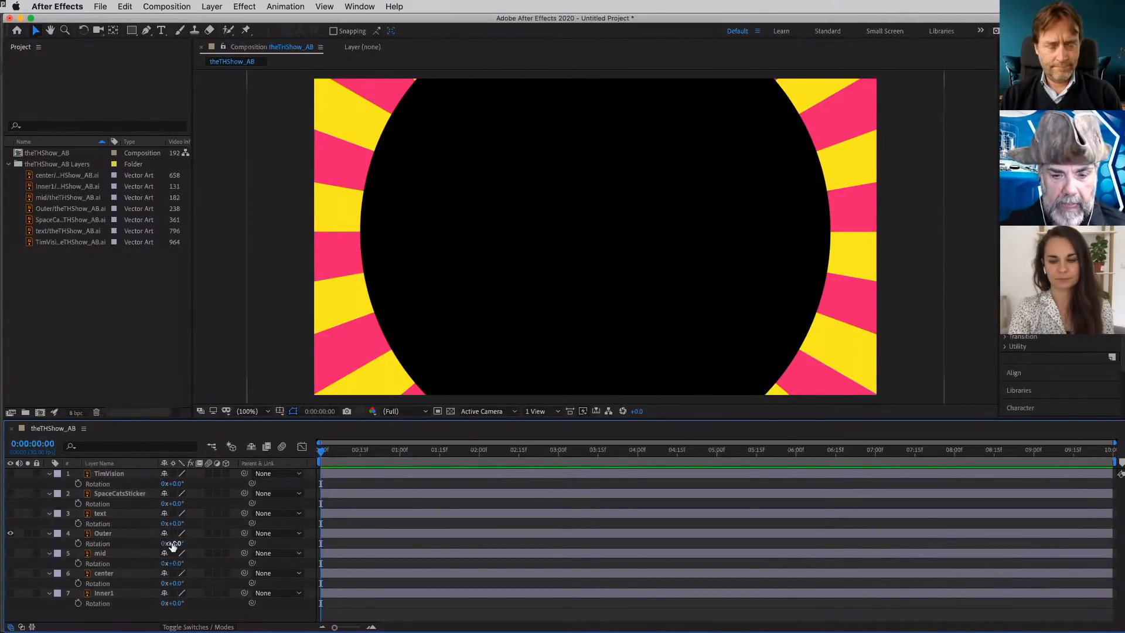
drag(174, 543, 196, 548)
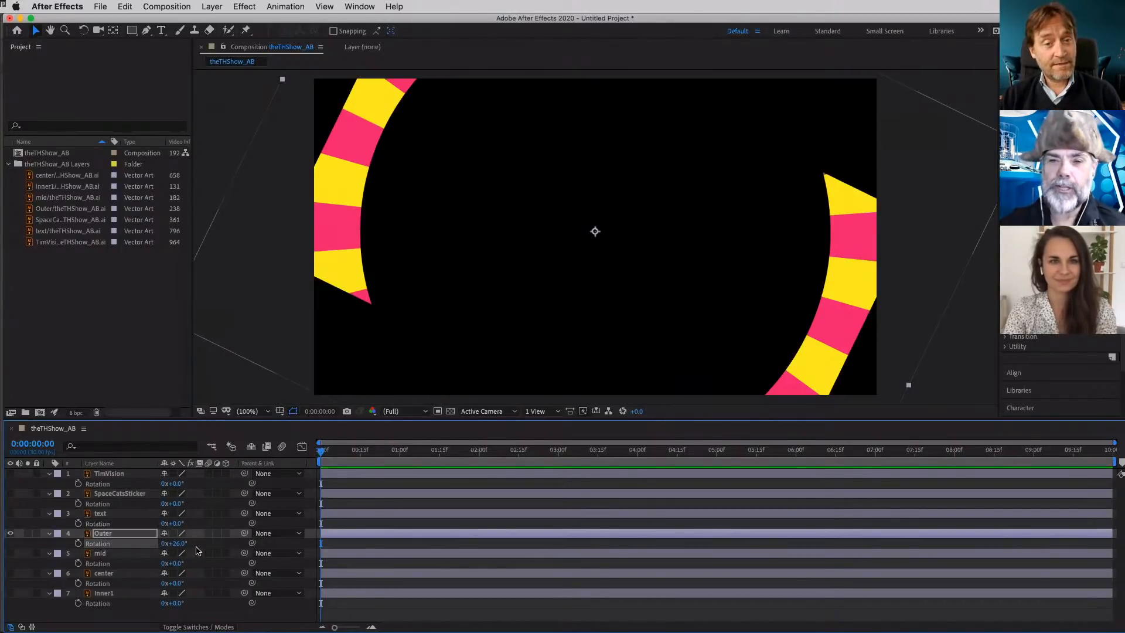
- Undo the Outer rotation, the layer visibility changes and the artwork import
key(super+z)
key(super+z)
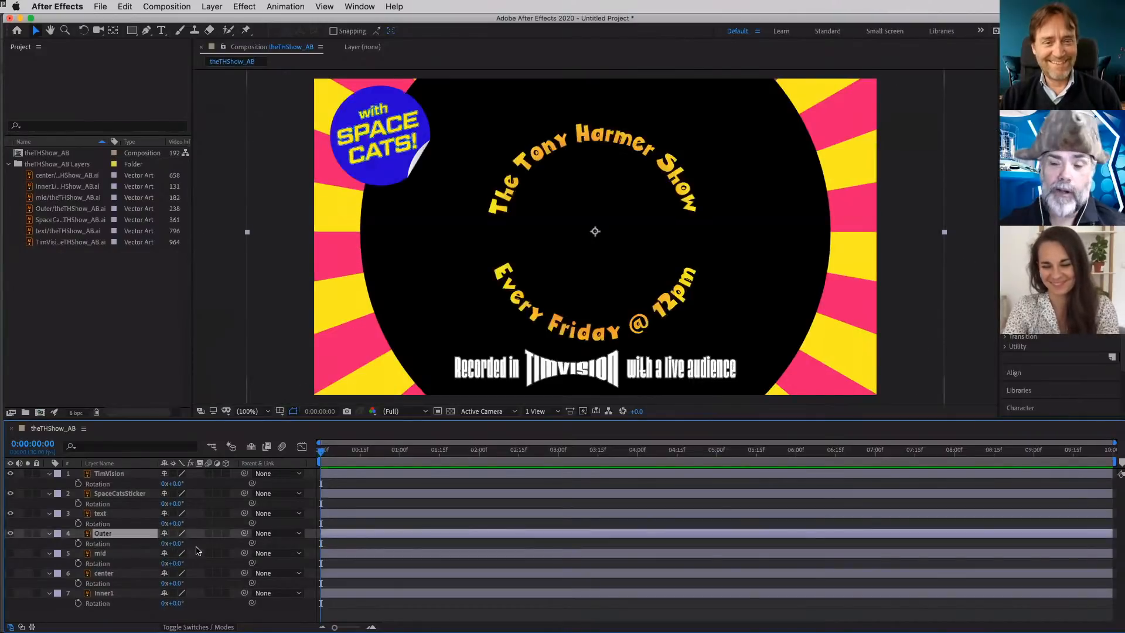
key(super+z)
key(super+z)
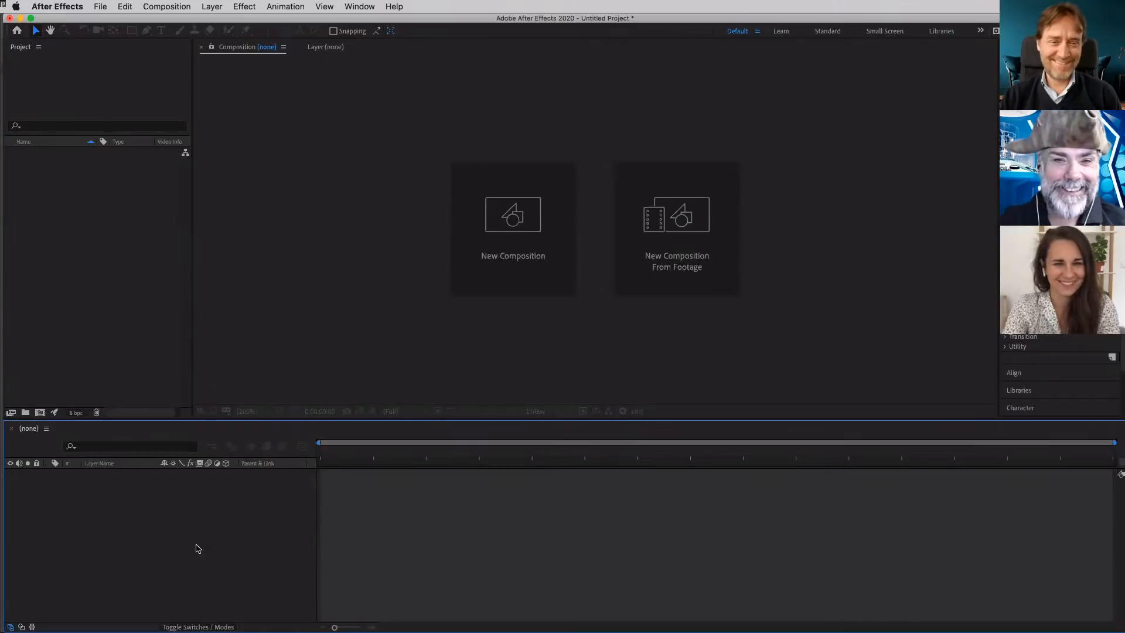
- Switch to Illustrator and draw a second artboard enclosing the whole circular artwork, about 839.15 mm square
key(super+Tab)
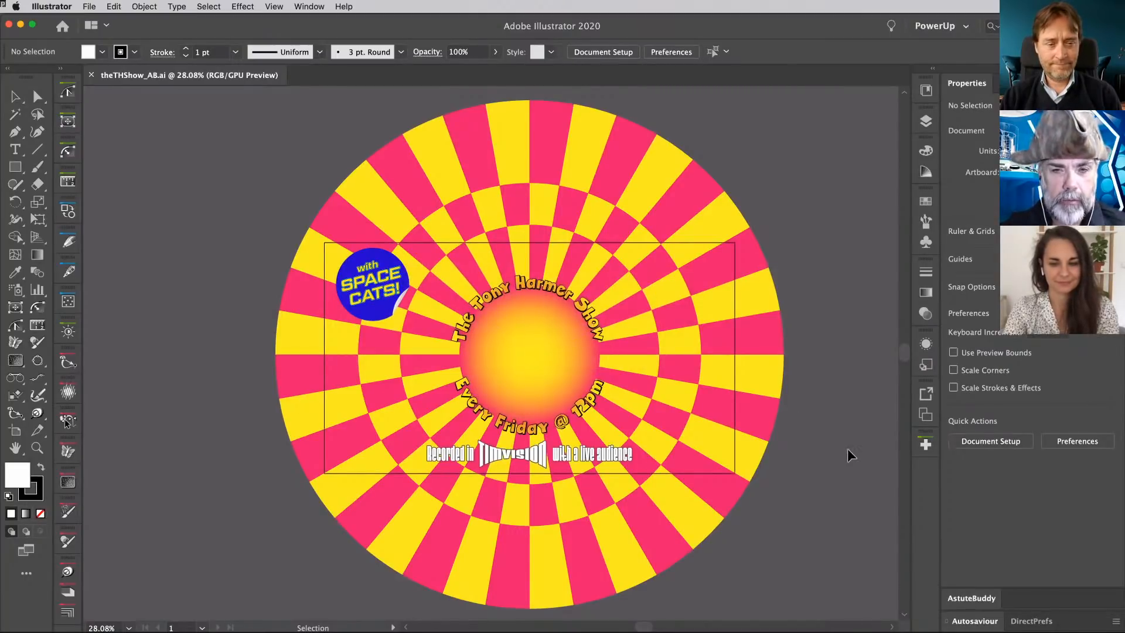
scroll(849, 457, down, 3)
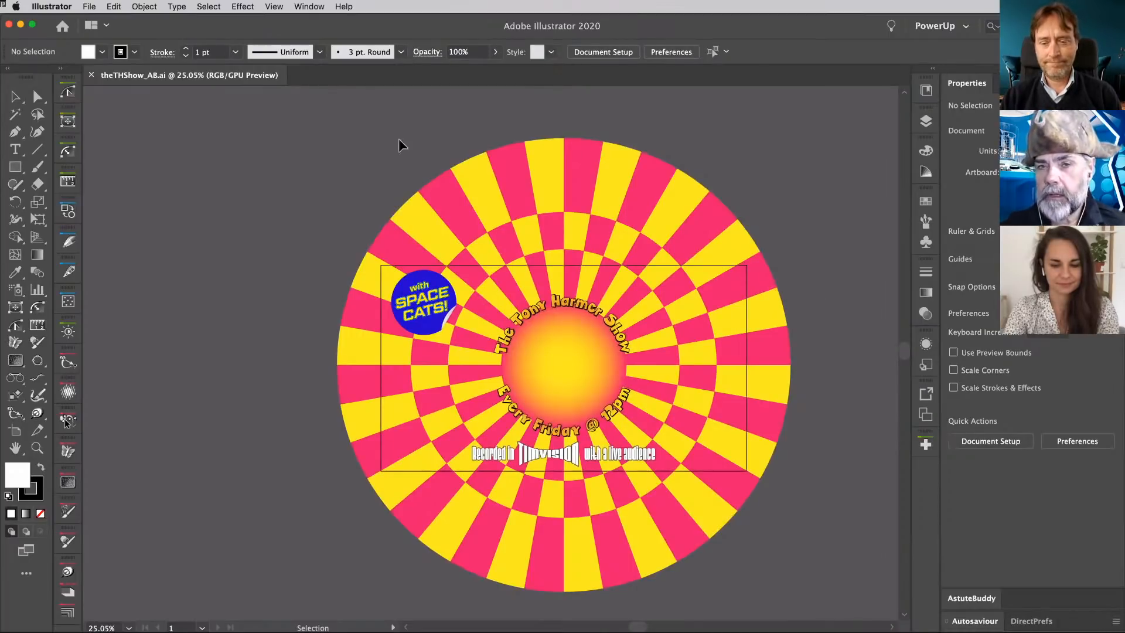
scroll(649, 167, down, 2)
scroll(649, 166, down, 4)
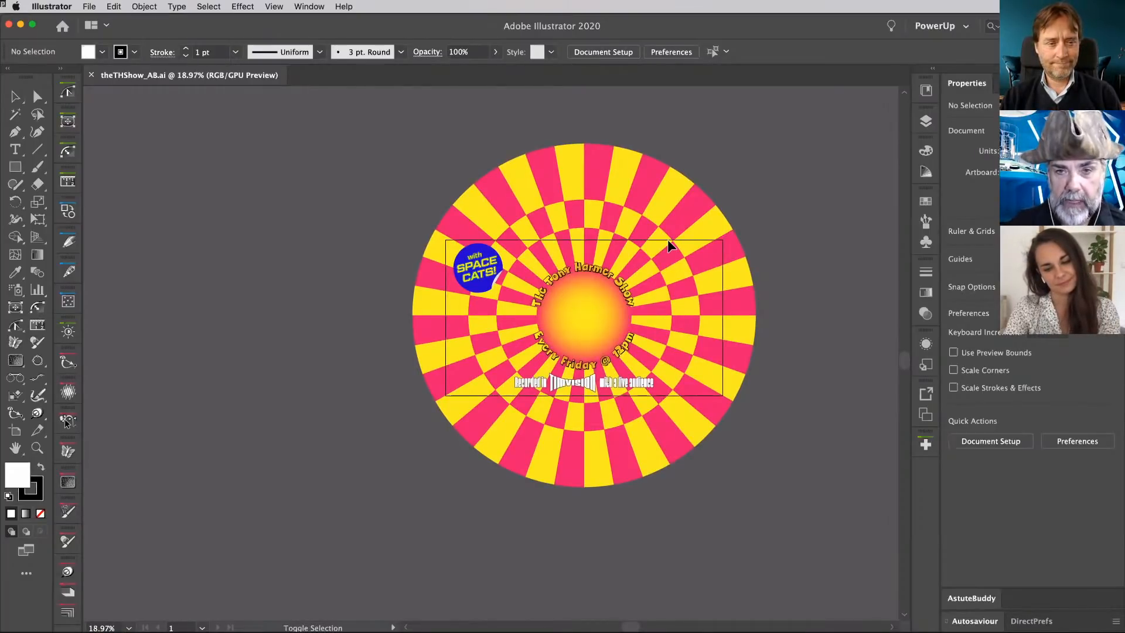
key(shift+o)
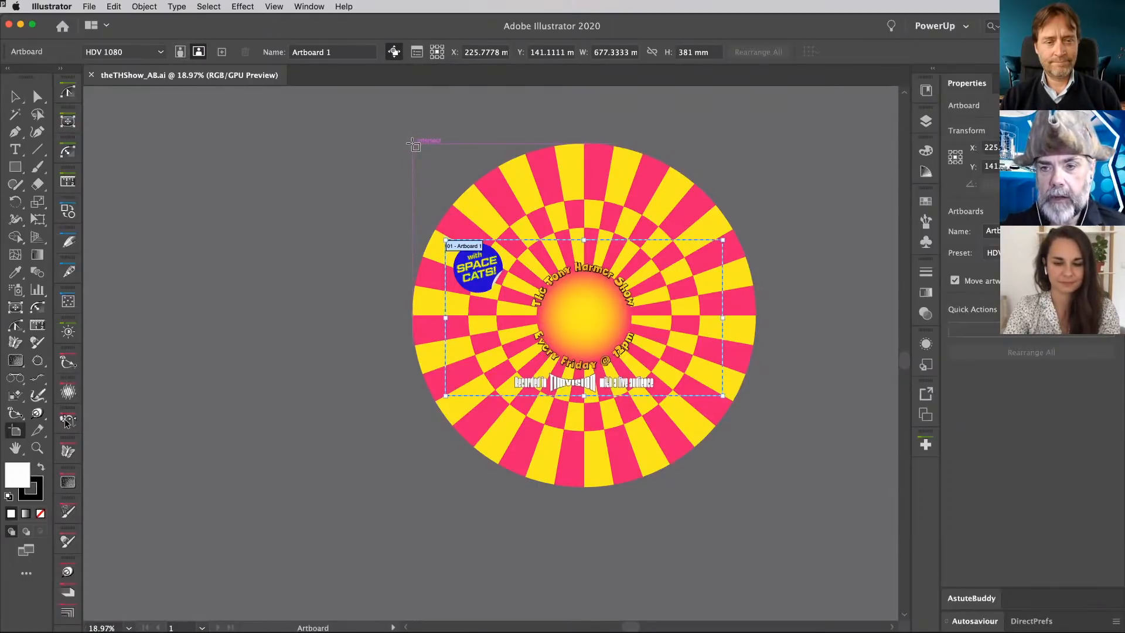
drag(413, 144, 756, 486)
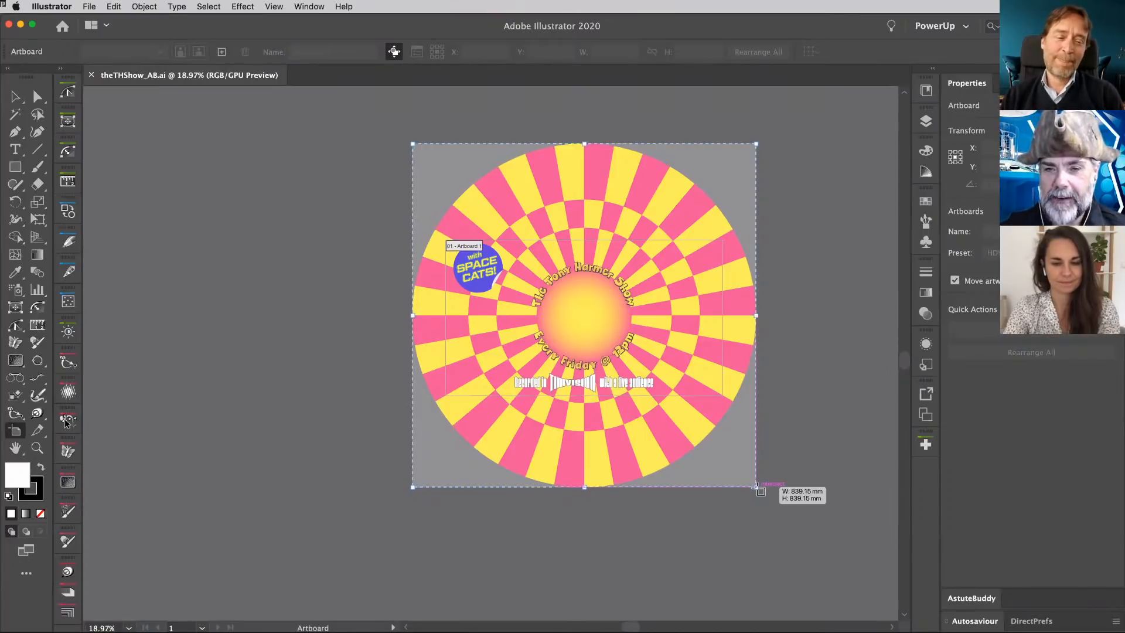
drag(756, 486, 757, 487)
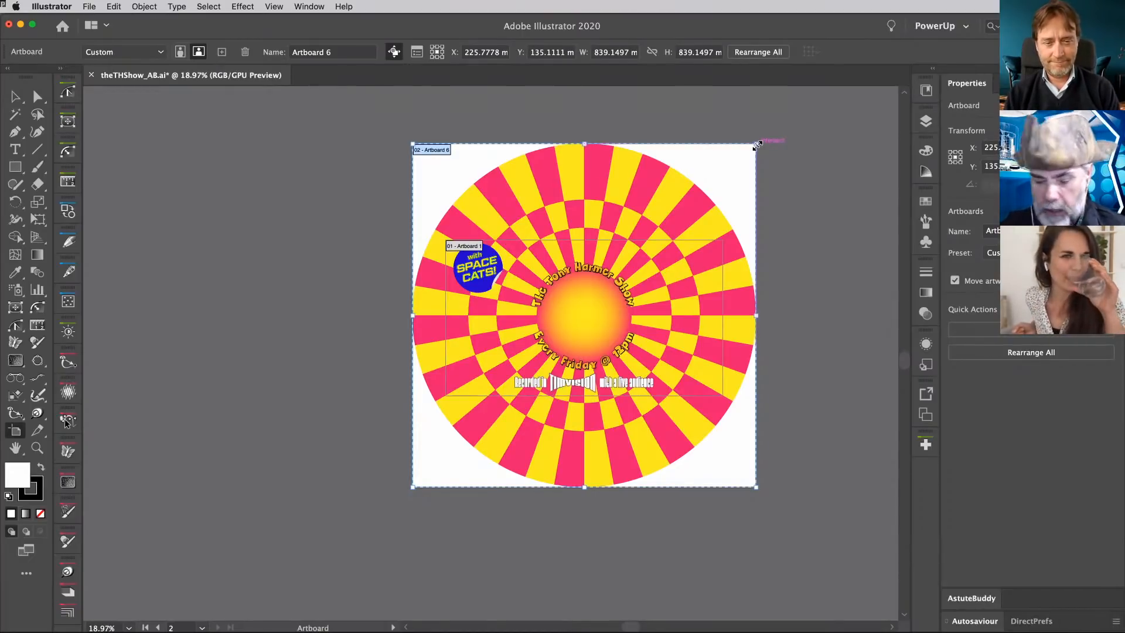
- Enlarge the second artboard evenly around the circular artwork to about 854.21 mm square and save the file
drag(757, 145, 761, 142)
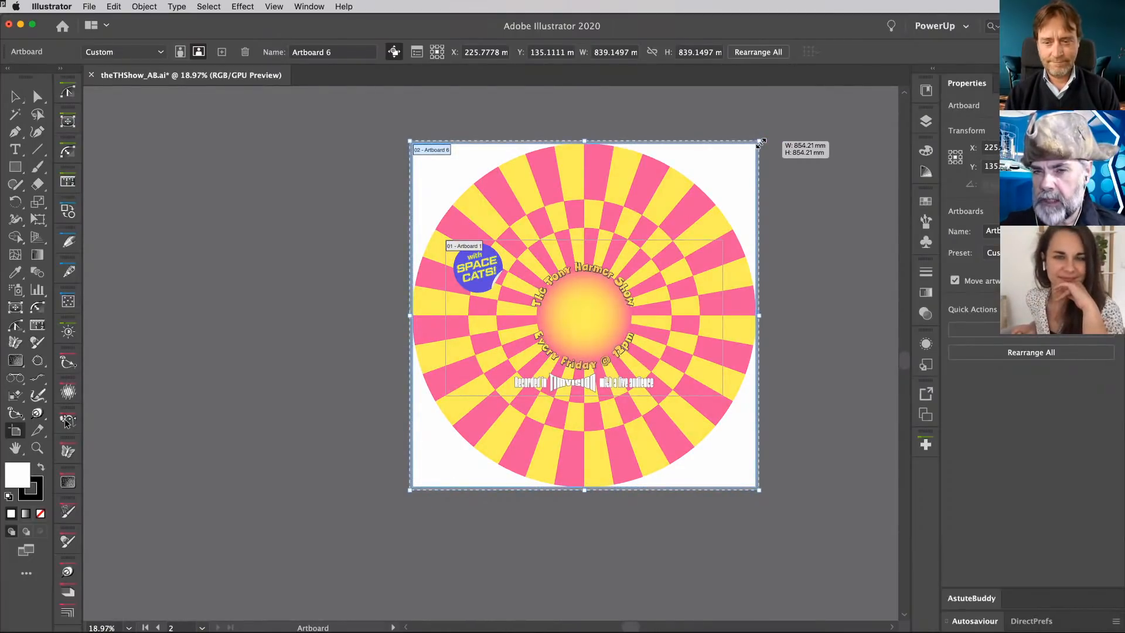
drag(760, 143, 760, 143)
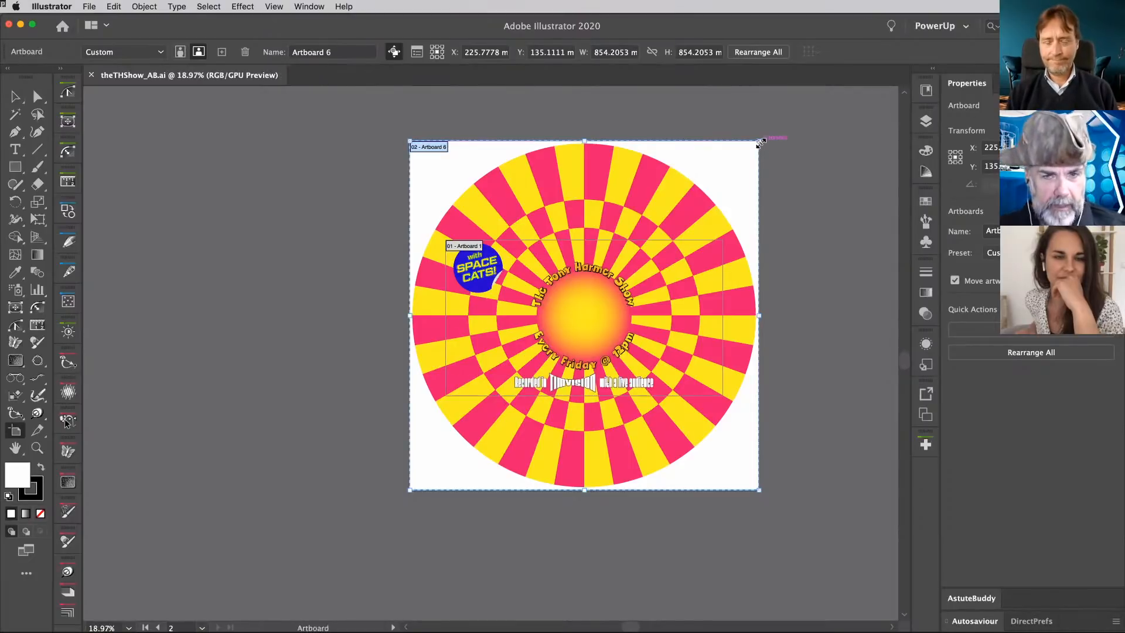
- Switch to After Effects and import theTHShow_AB.ai as Composition - Retain Layer Sizes
key(super+Tab)
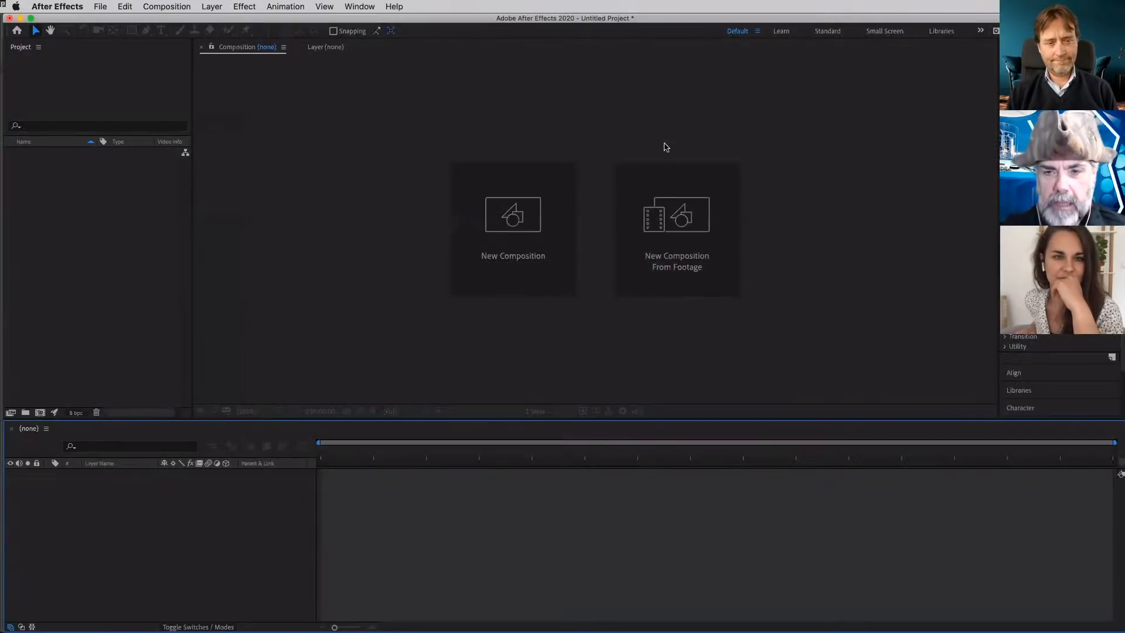
click(681, 220)
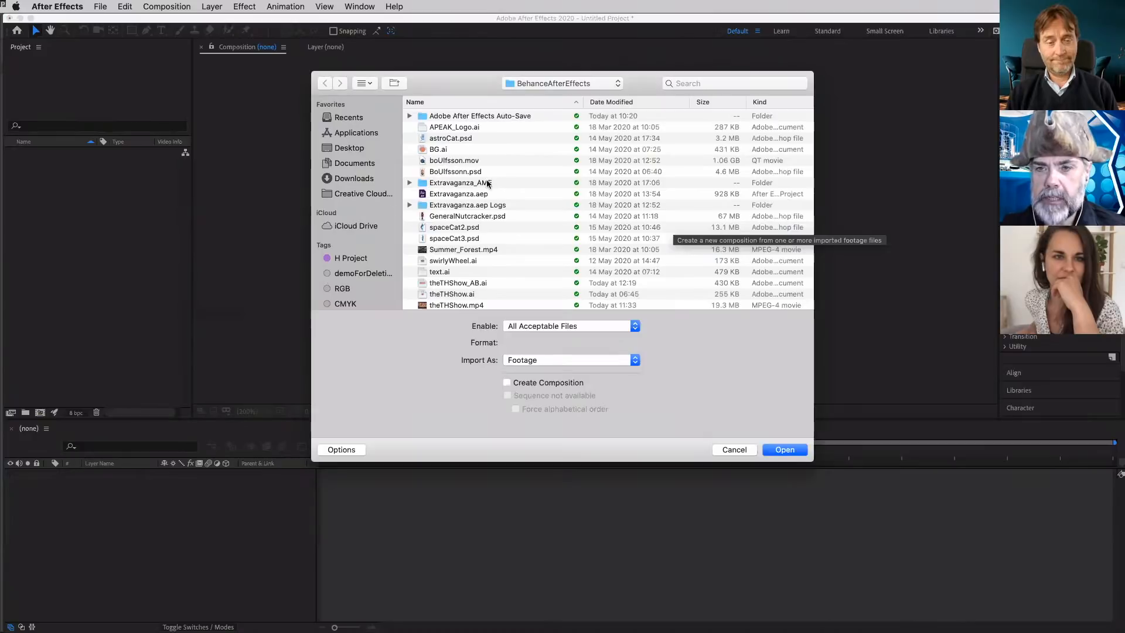
scroll(479, 229, down, 2)
click(458, 242)
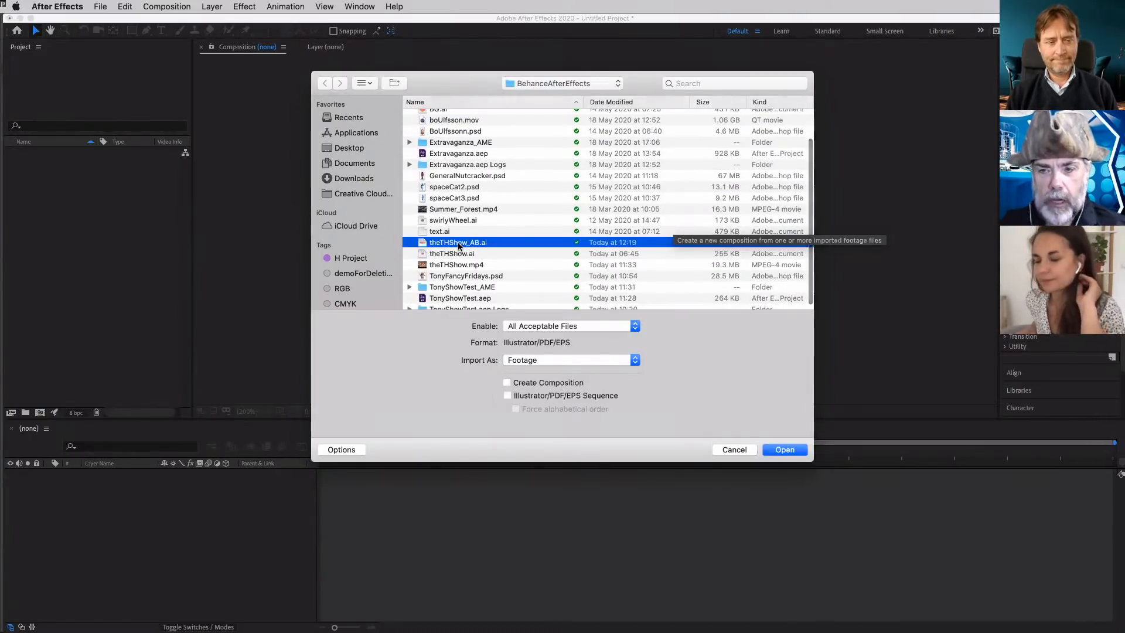
click(631, 360)
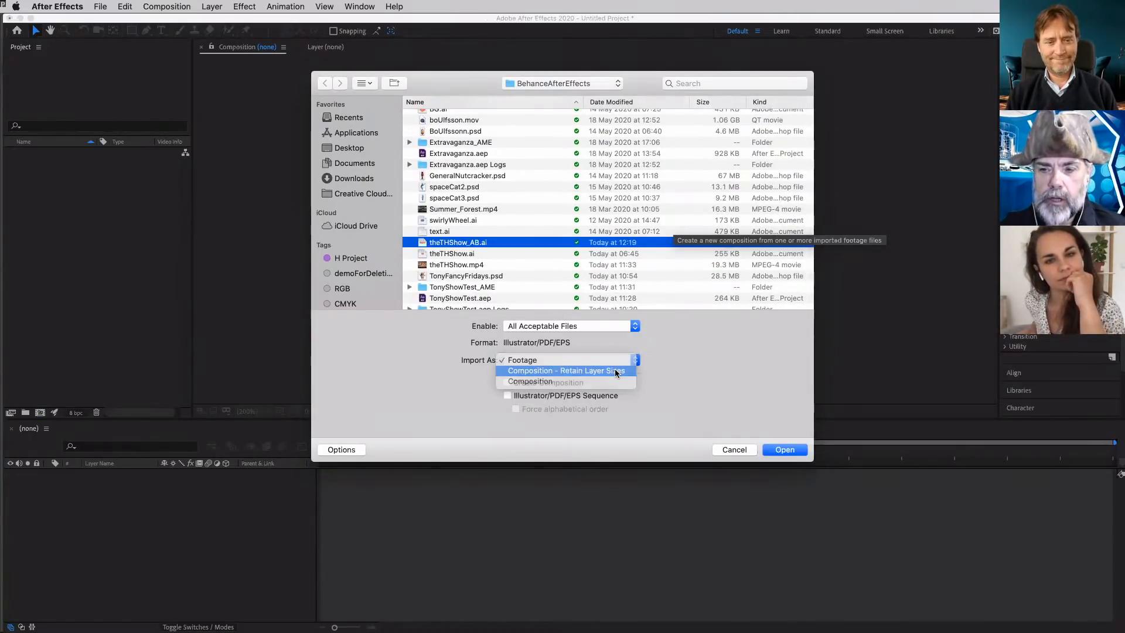
click(615, 372)
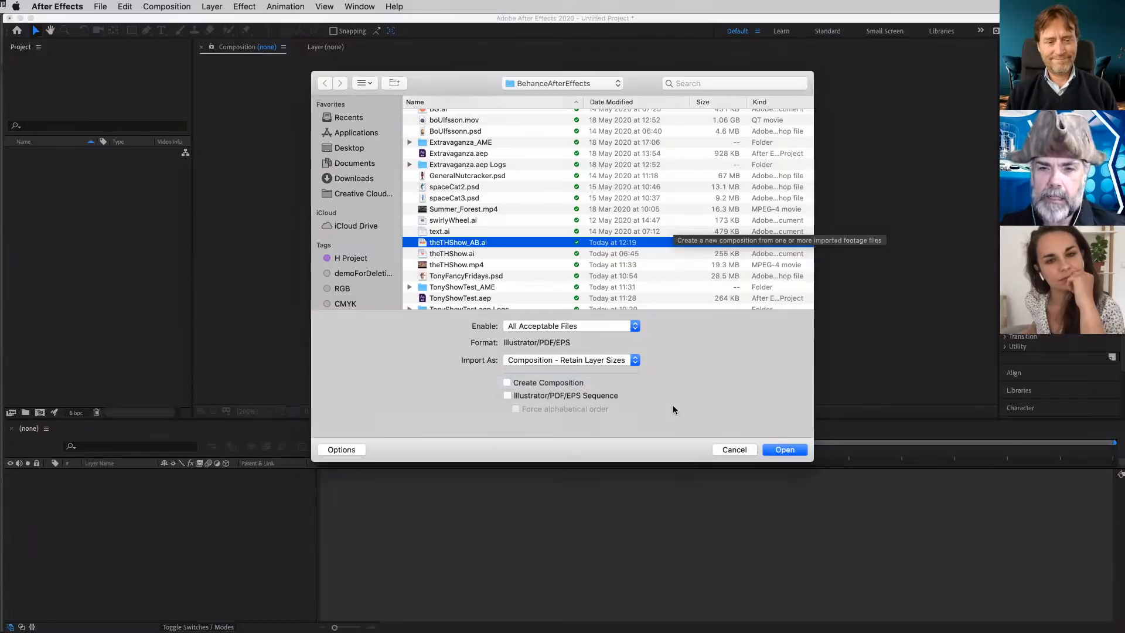
click(785, 449)
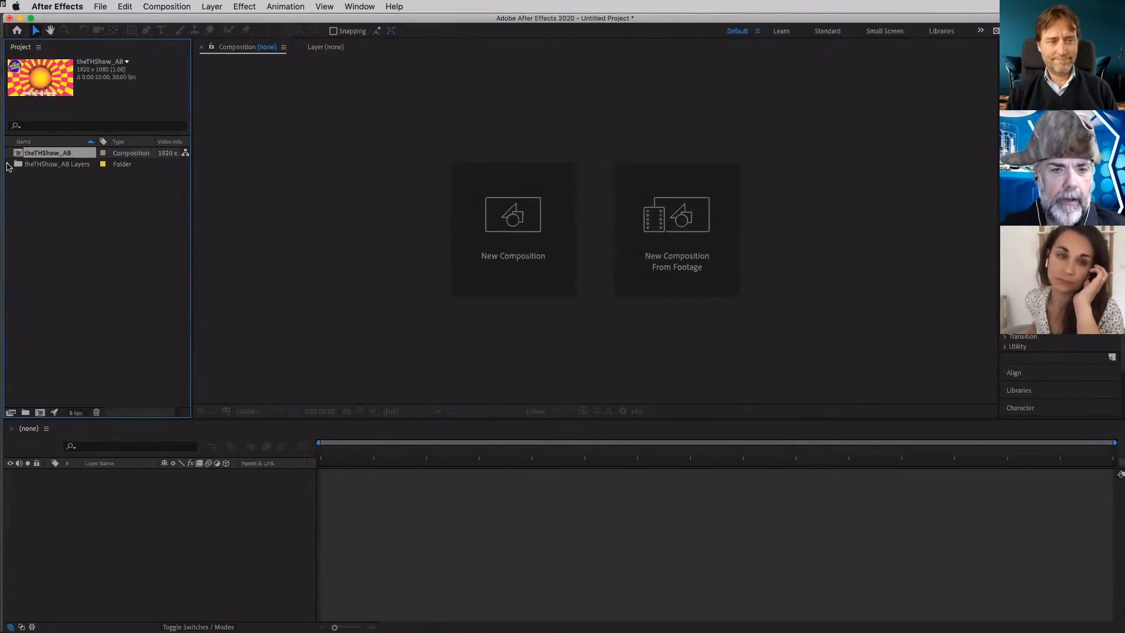
- Preview the footage items in the theTHShow_AB Layers folder one by one and open the theTHShow_AB composition
click(8, 164)
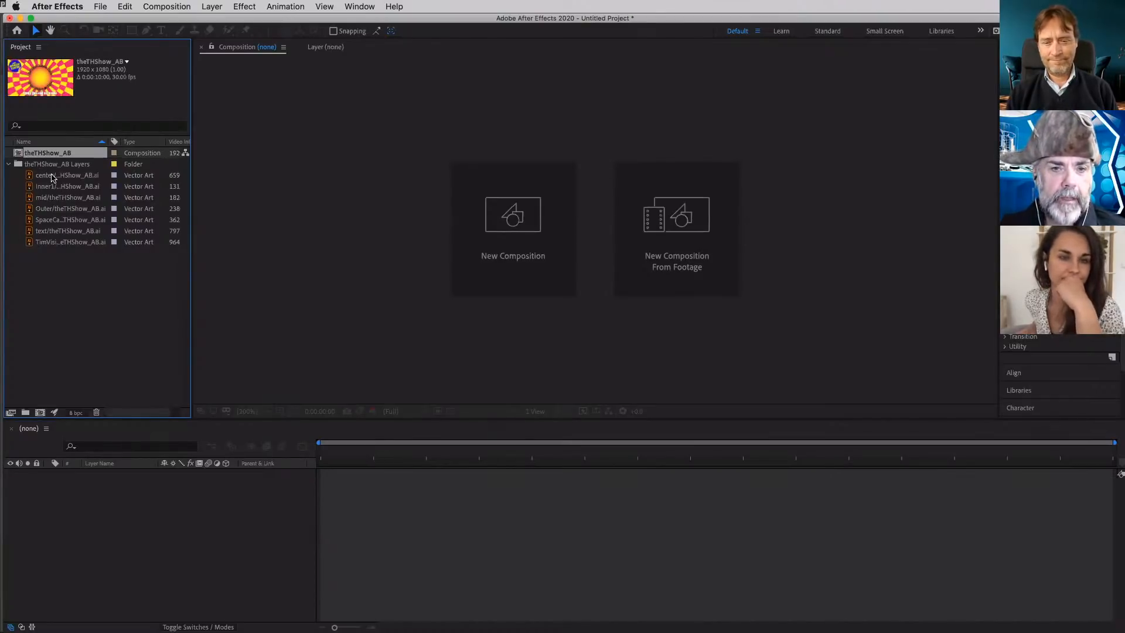
click(51, 175)
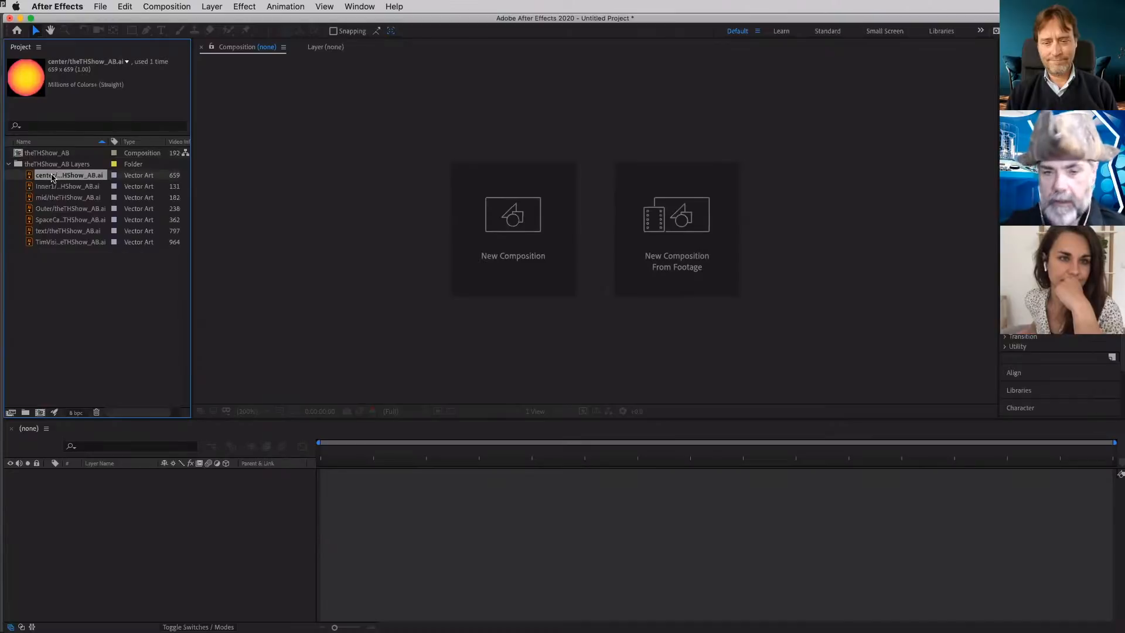
key(Down)
key(Down)
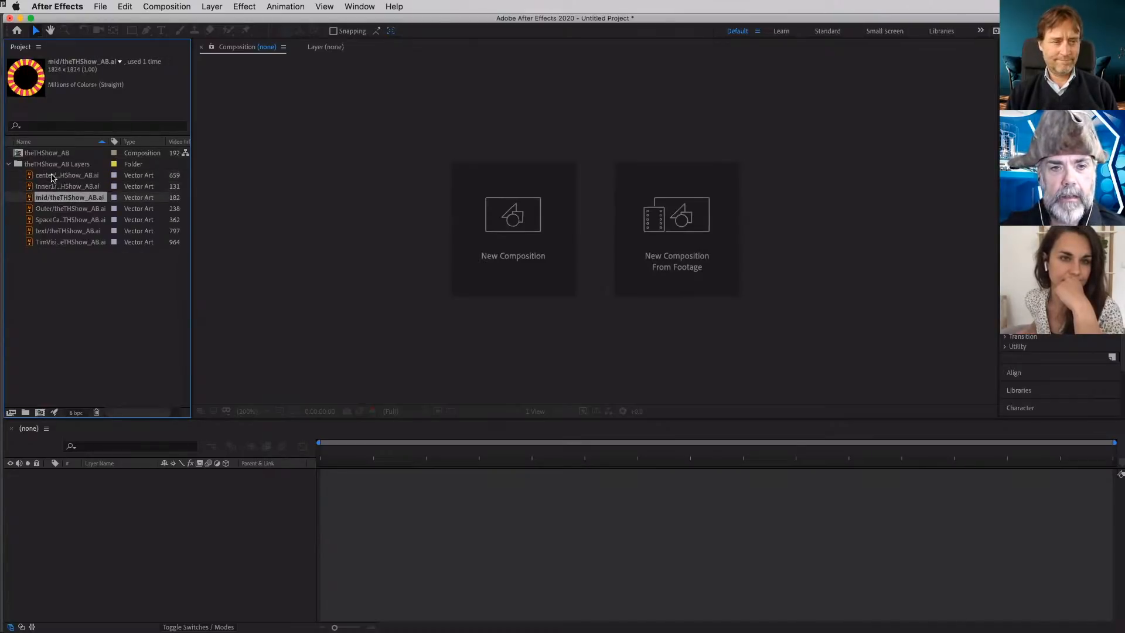
key(Down)
key(Down)
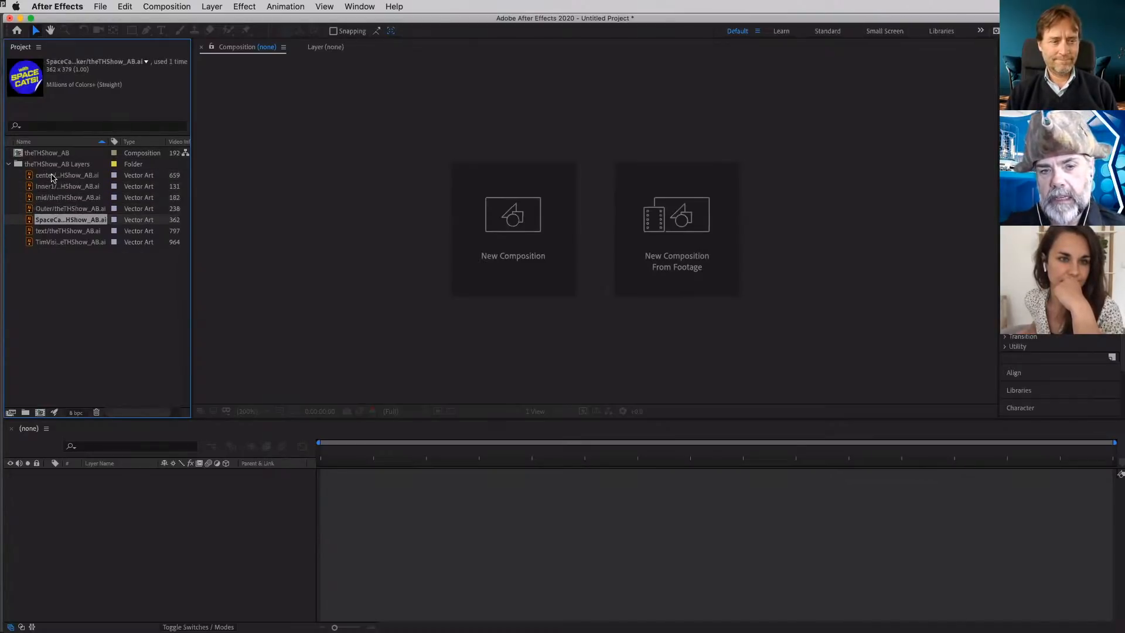
key(Down)
key(Down)
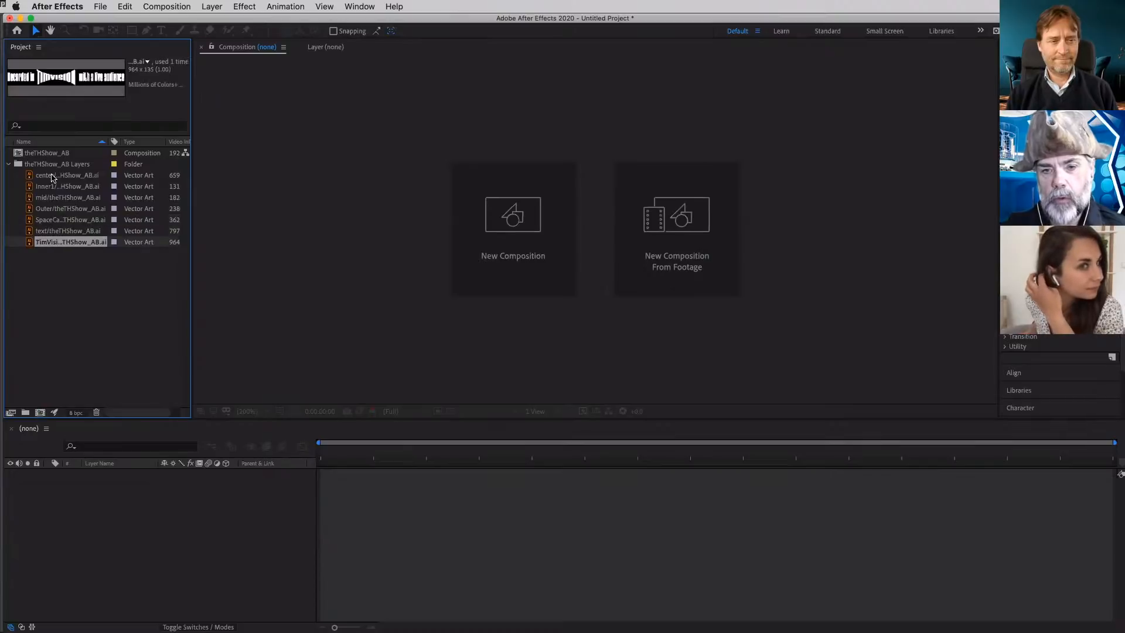
double_click(27, 153)
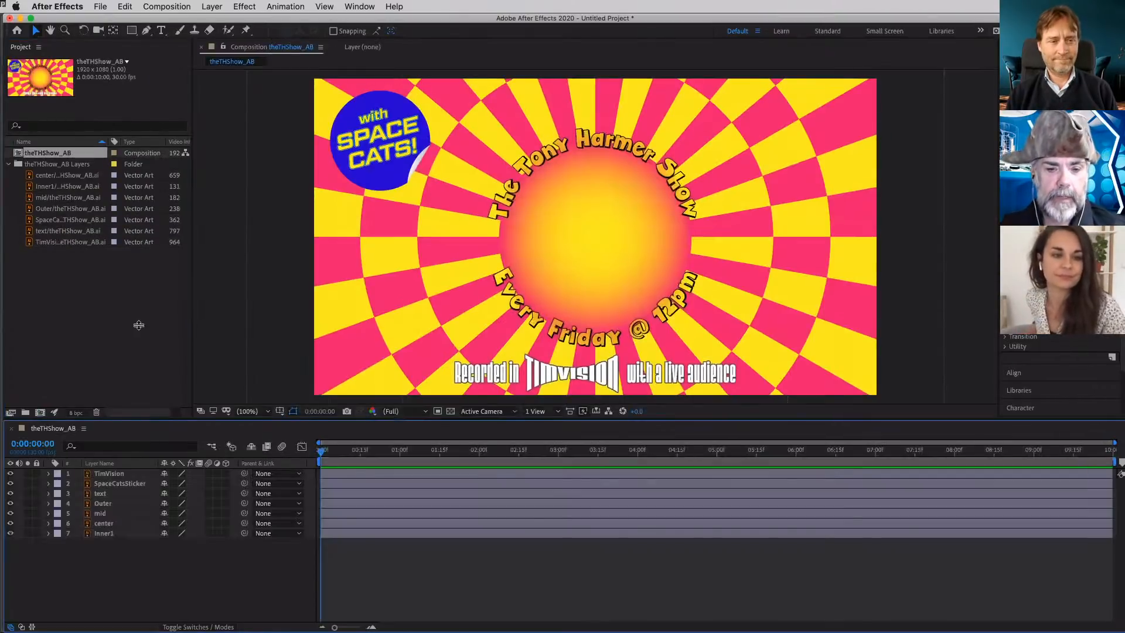
- Try rotating the Outer layer to -30°, undo the rotation and collapse the layer's properties
click(126, 504)
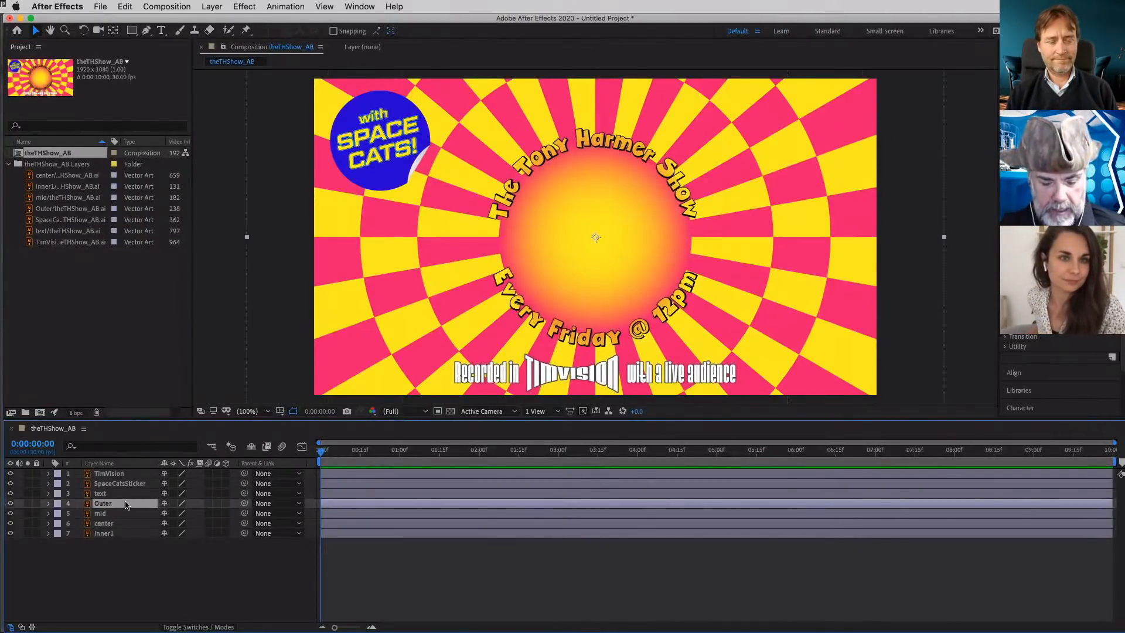
key(r)
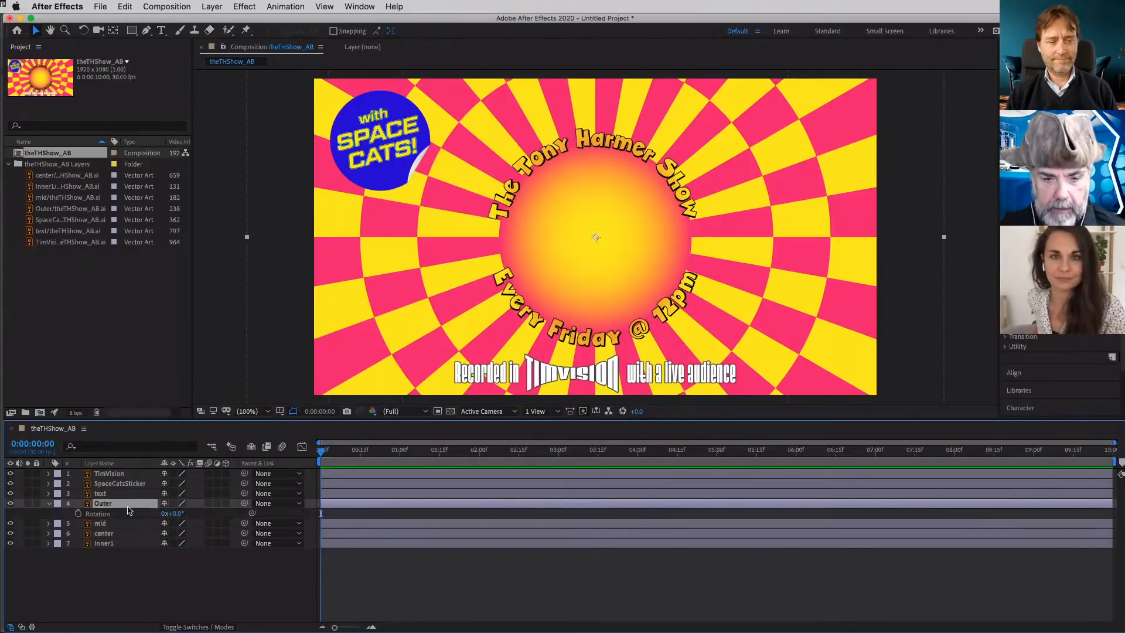
mouse_move(184, 514)
mouse_down()
mouse_move(216, 512)
mouse_move(173, 514)
mouse_up()
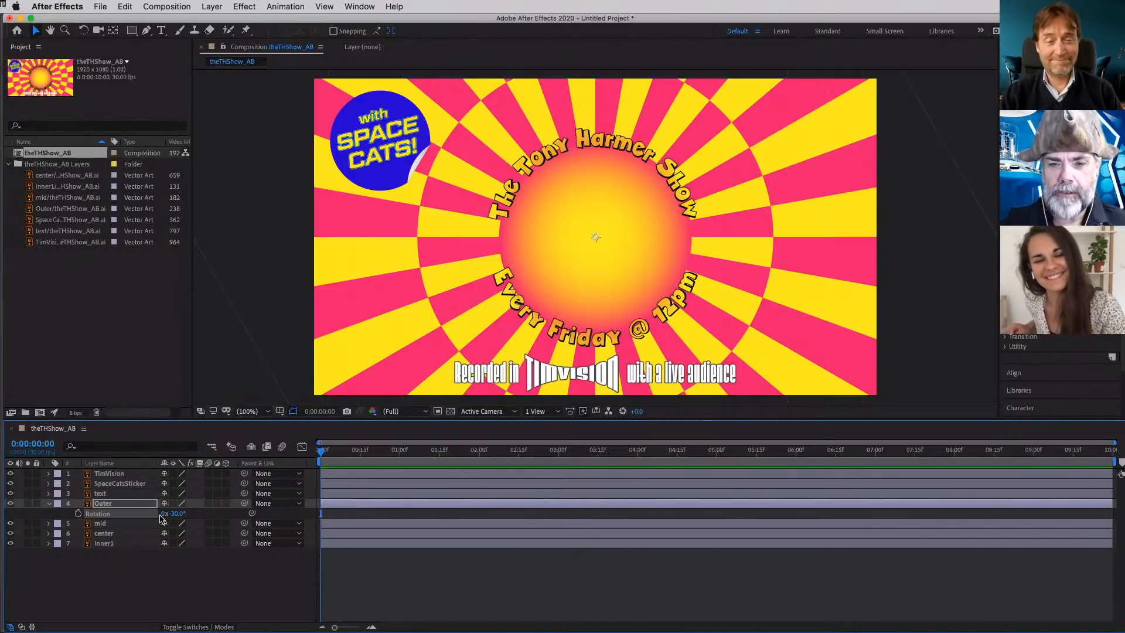
key(super+z)
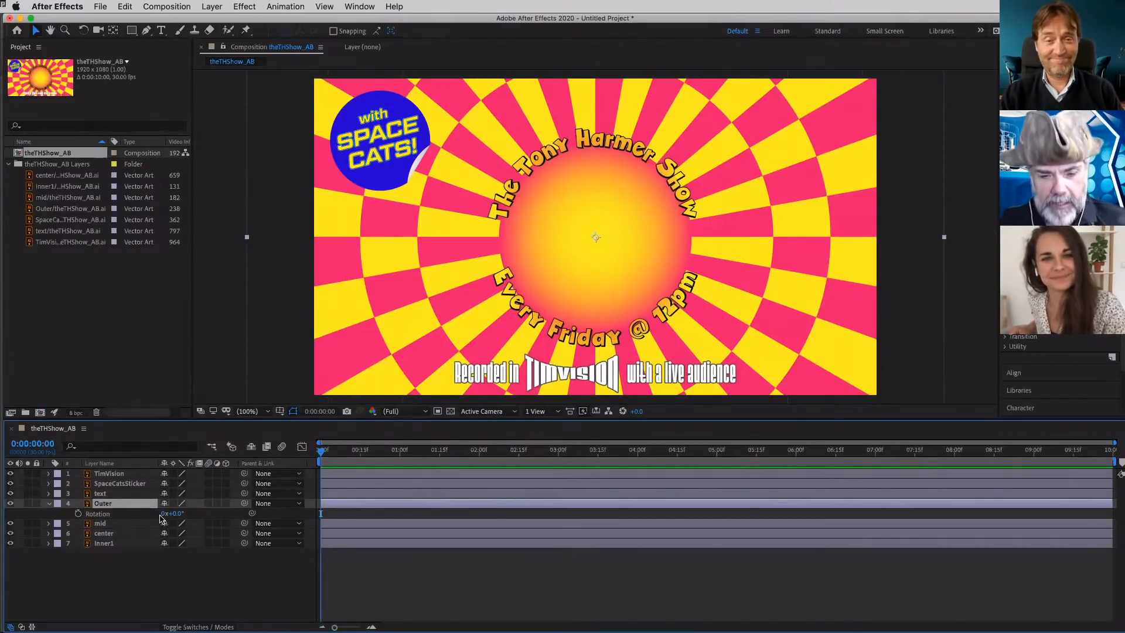
click(49, 504)
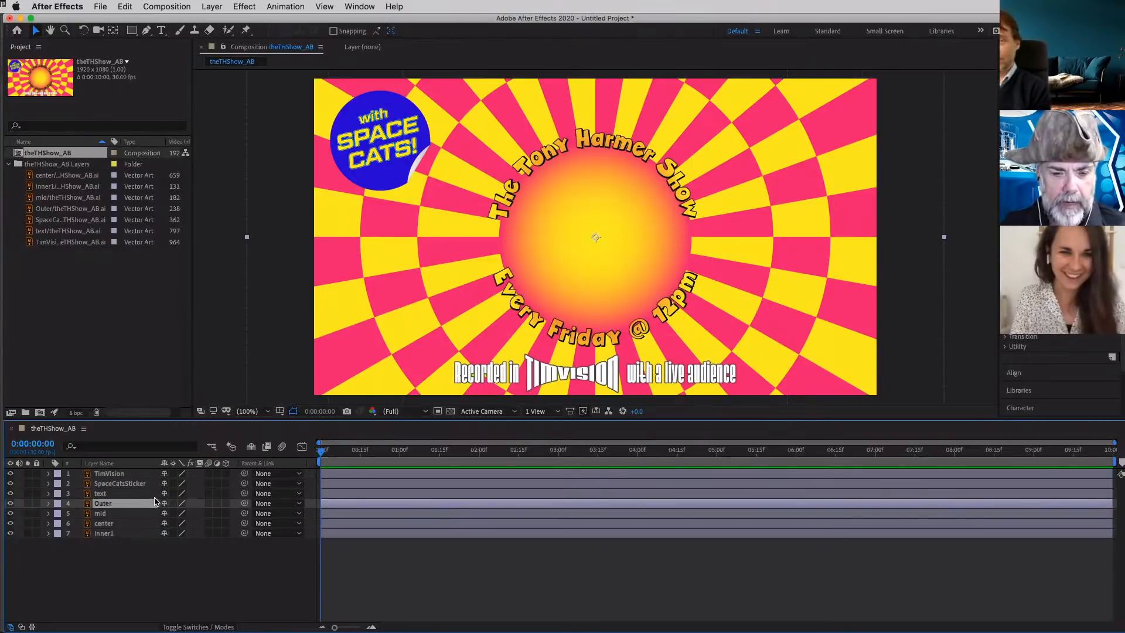
- Delete the TimVision and SpaceCatsSticker layers from the composition
click(123, 484)
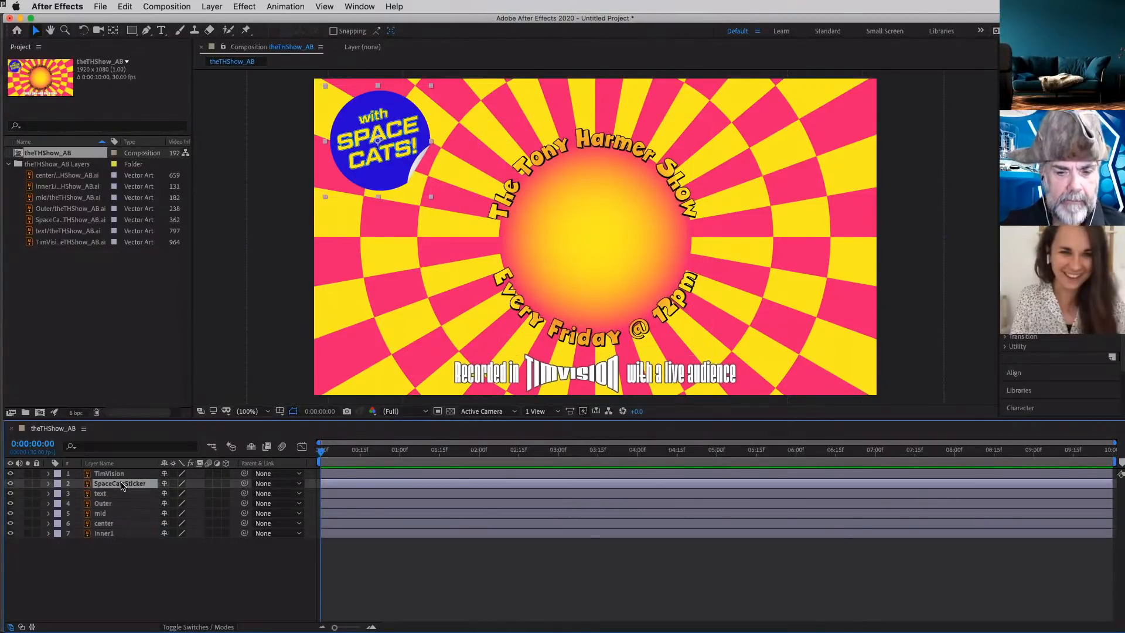
shift+click(113, 475)
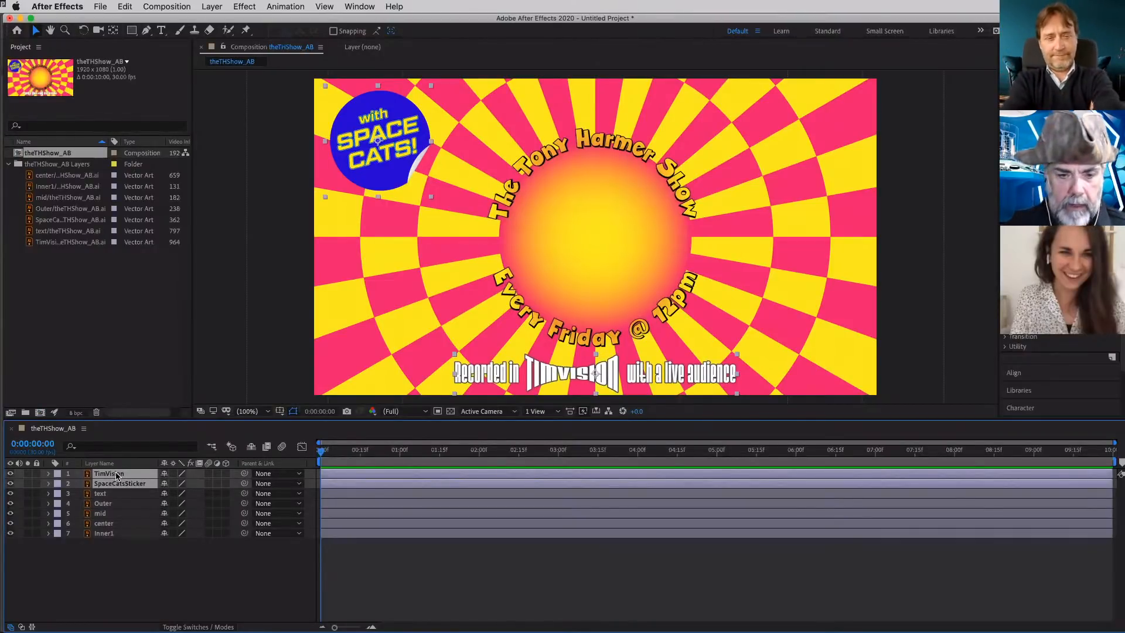
key(Delete)
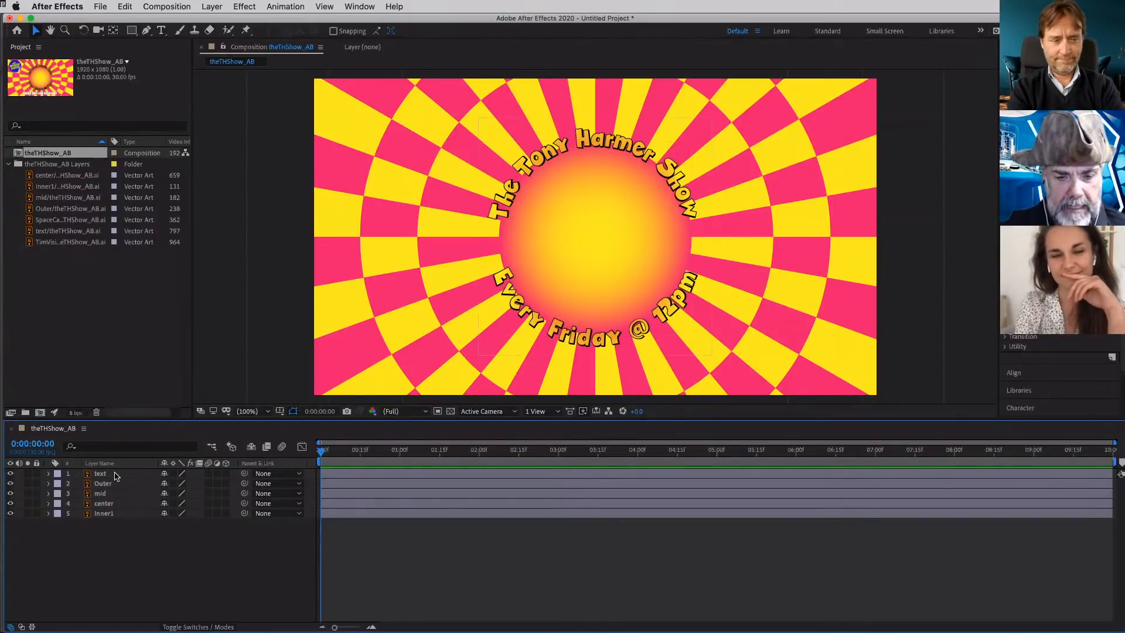
- Select all five layers from text to Inner1, view the Outer layer's Transform properties and collapse all layers again
click(115, 476)
shift+click(124, 514)
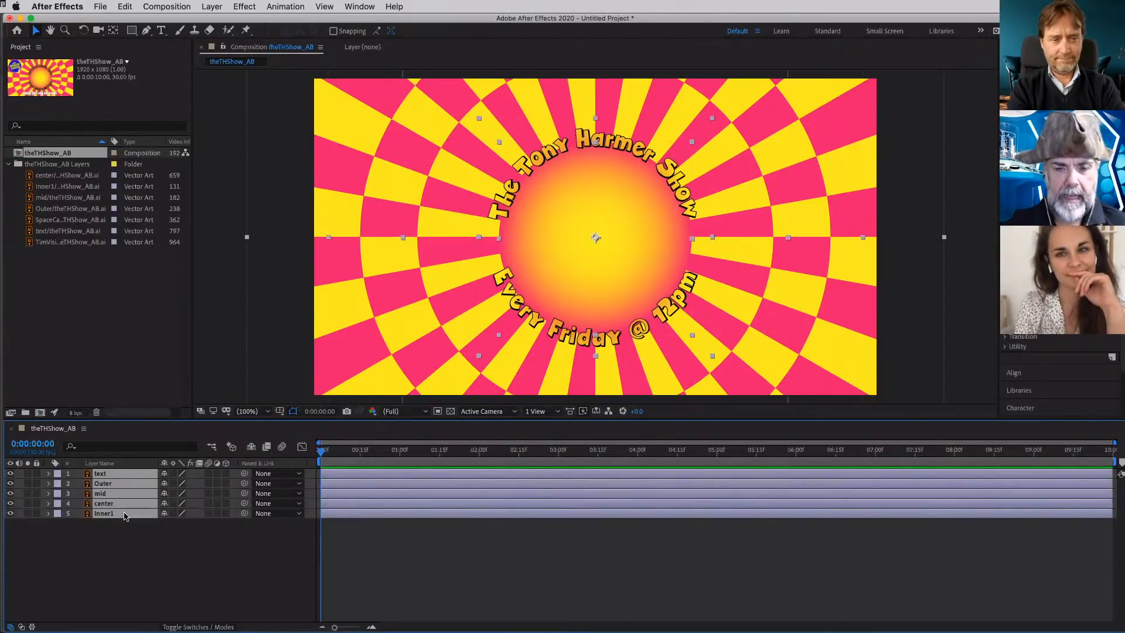
click(128, 546)
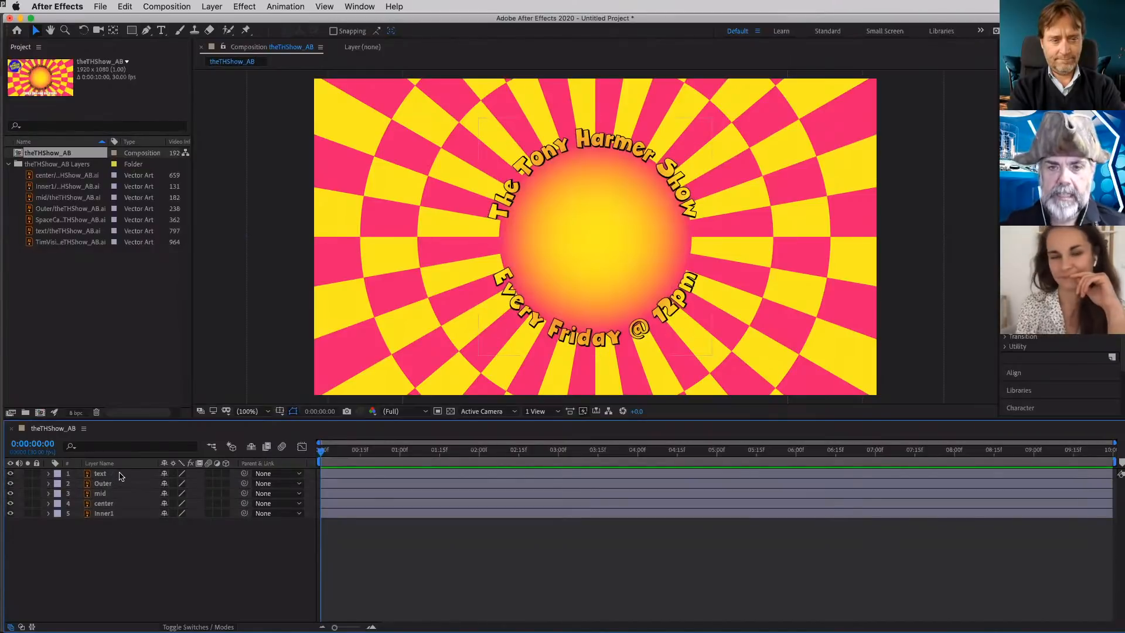
click(120, 476)
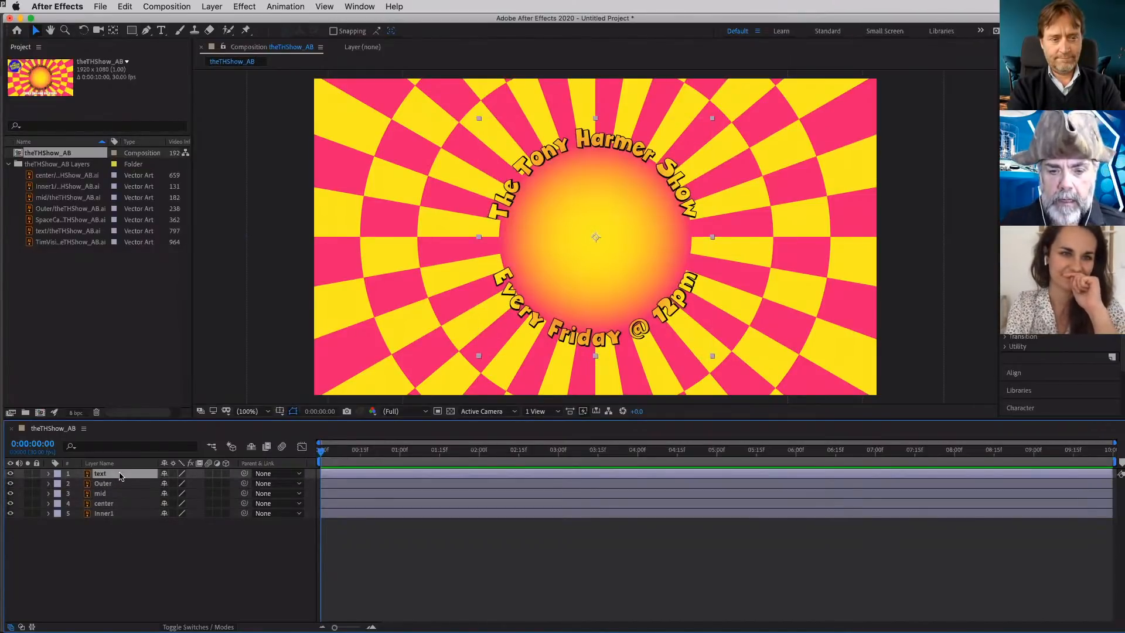
shift+click(129, 513)
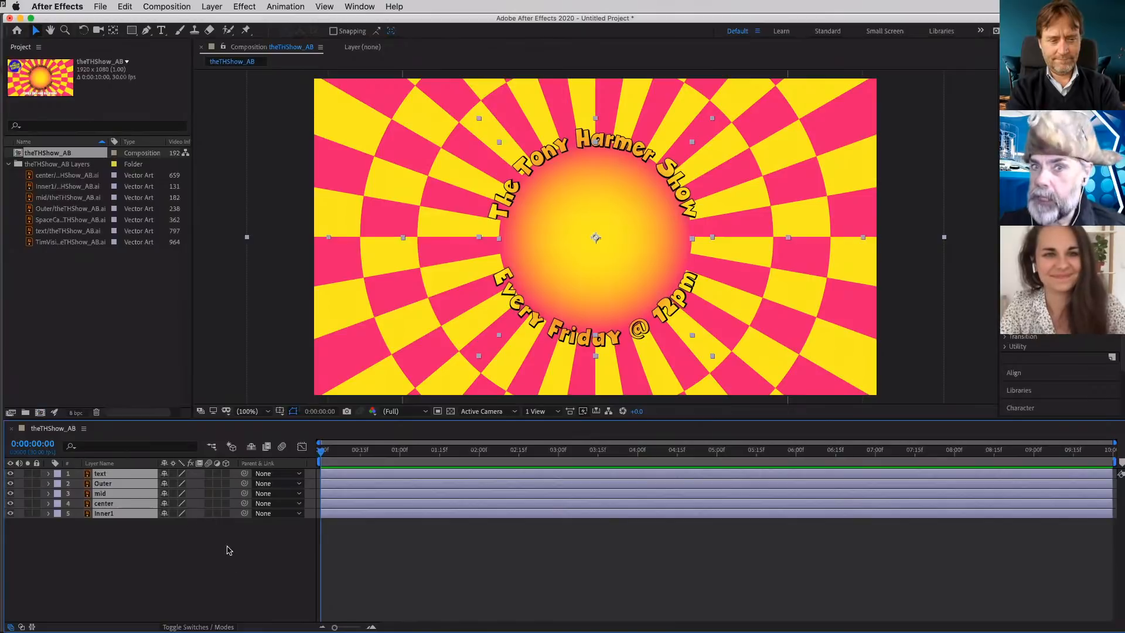
click(48, 476)
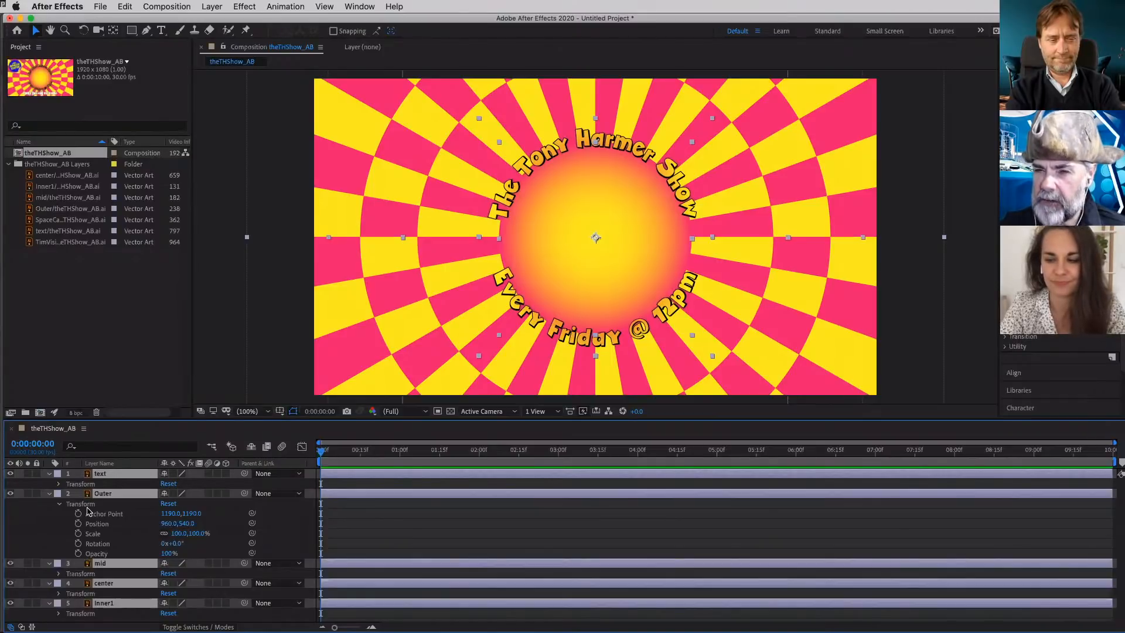
click(49, 493)
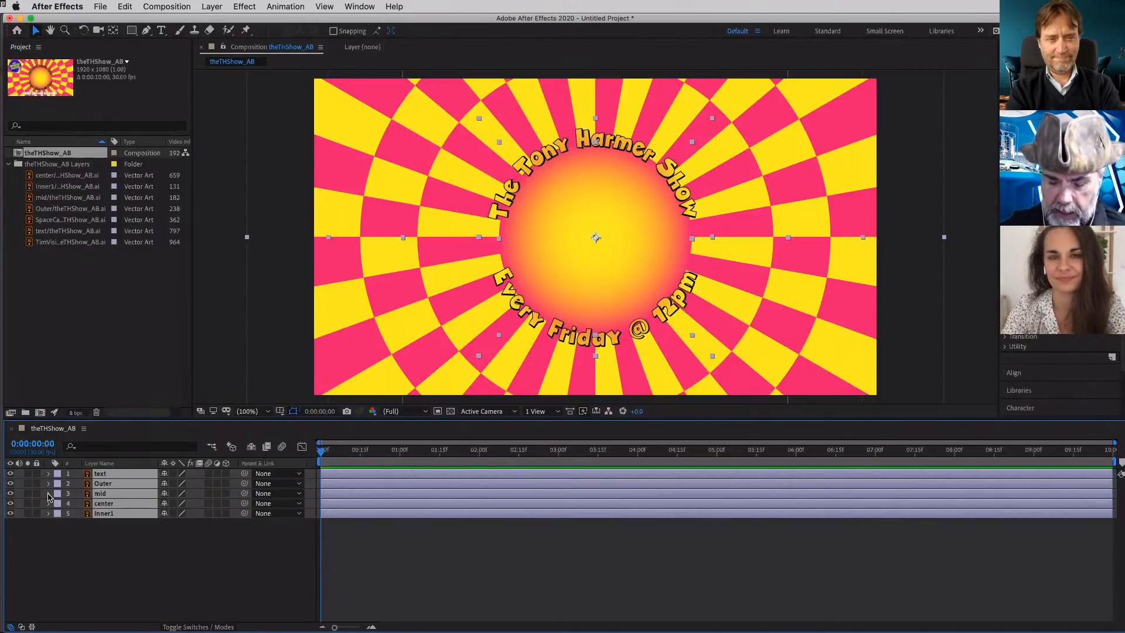
- Show the Position, Scale and Opacity properties of all selected layers one after another
key(p)
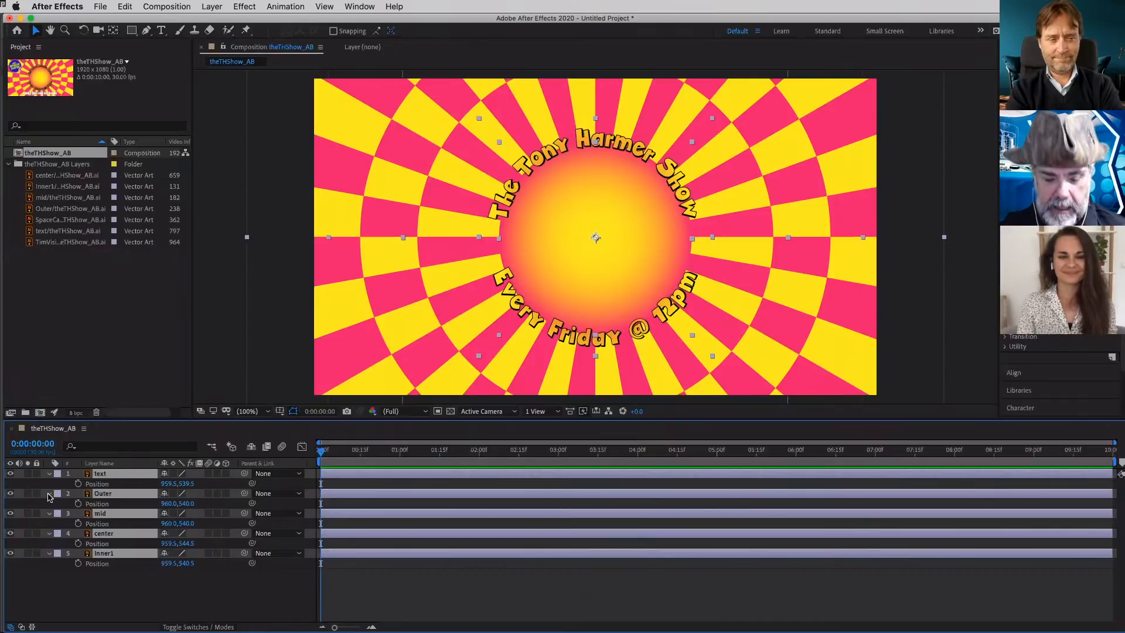
key(s)
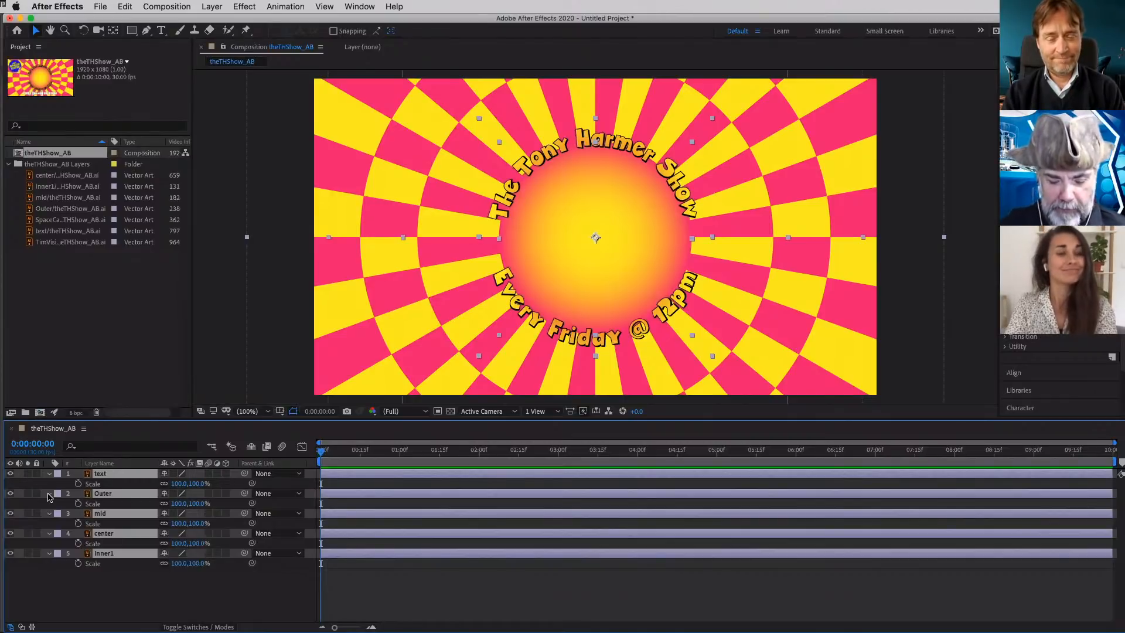
key(t)
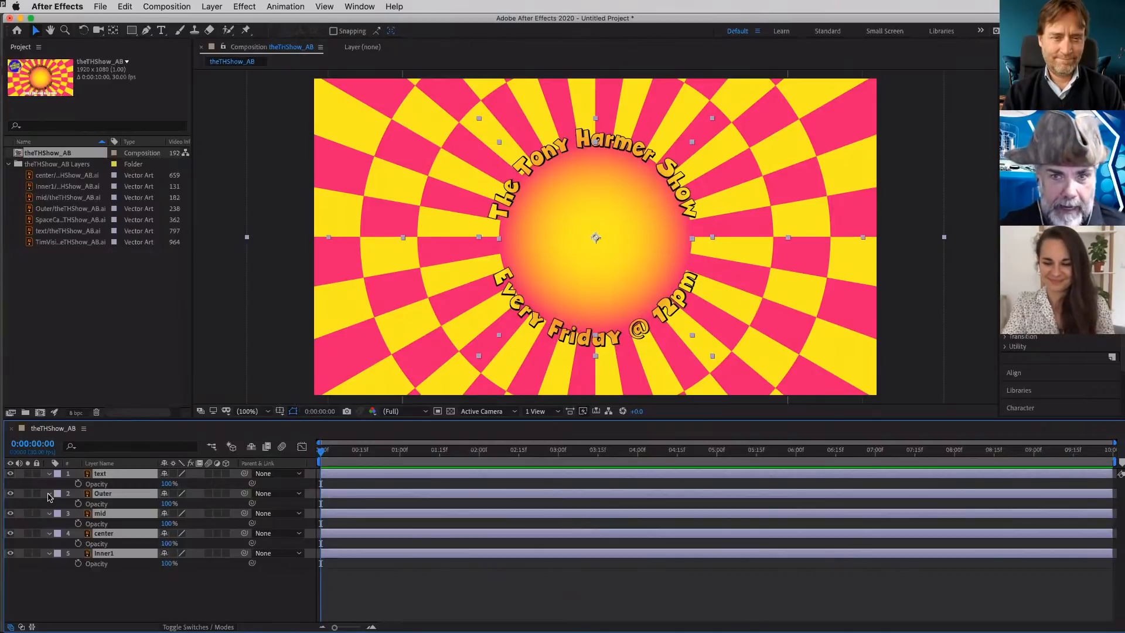
- Move all five layers down together through their Position, bringing Outer to 960.0, 595.0 and text to 959.5, 594.5, and deselect them
key(p)
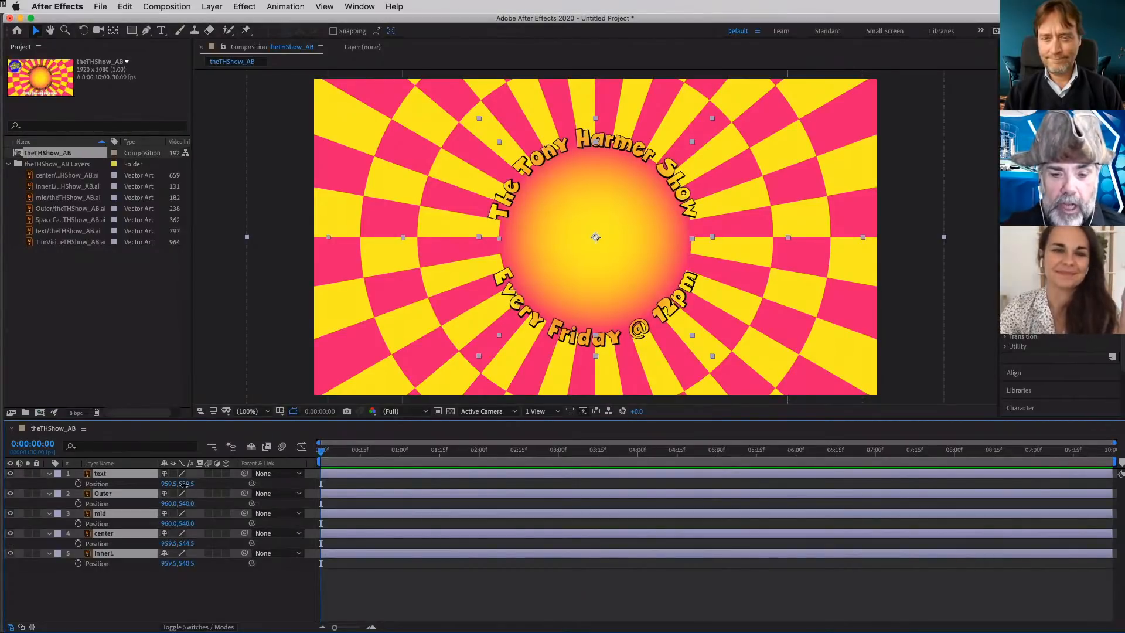
drag(185, 484, 214, 484)
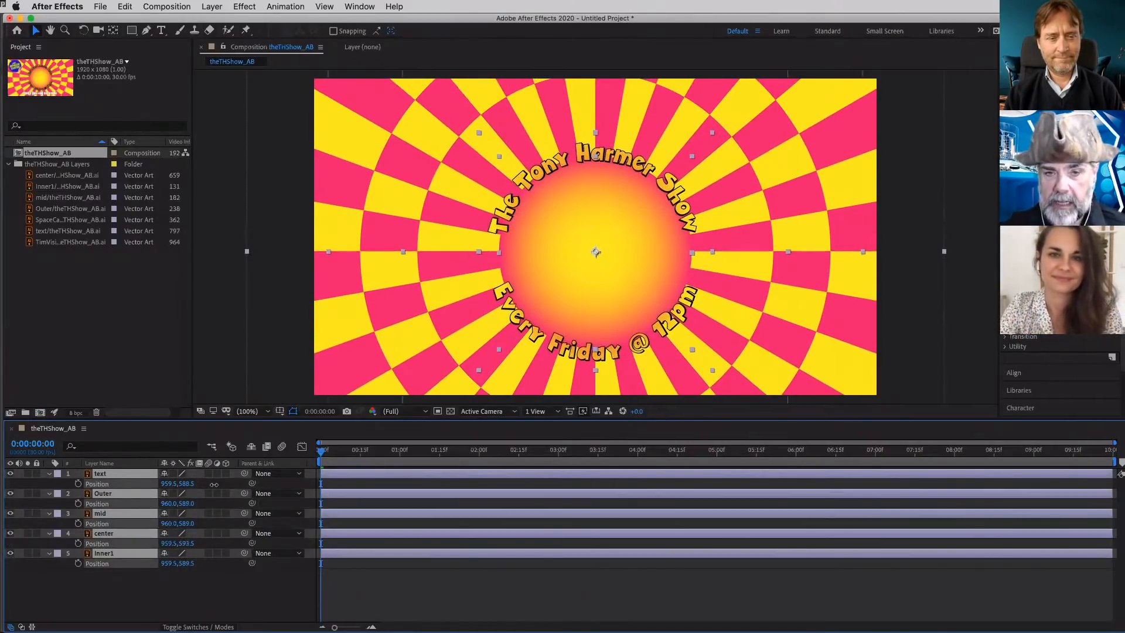
drag(214, 484, 217, 484)
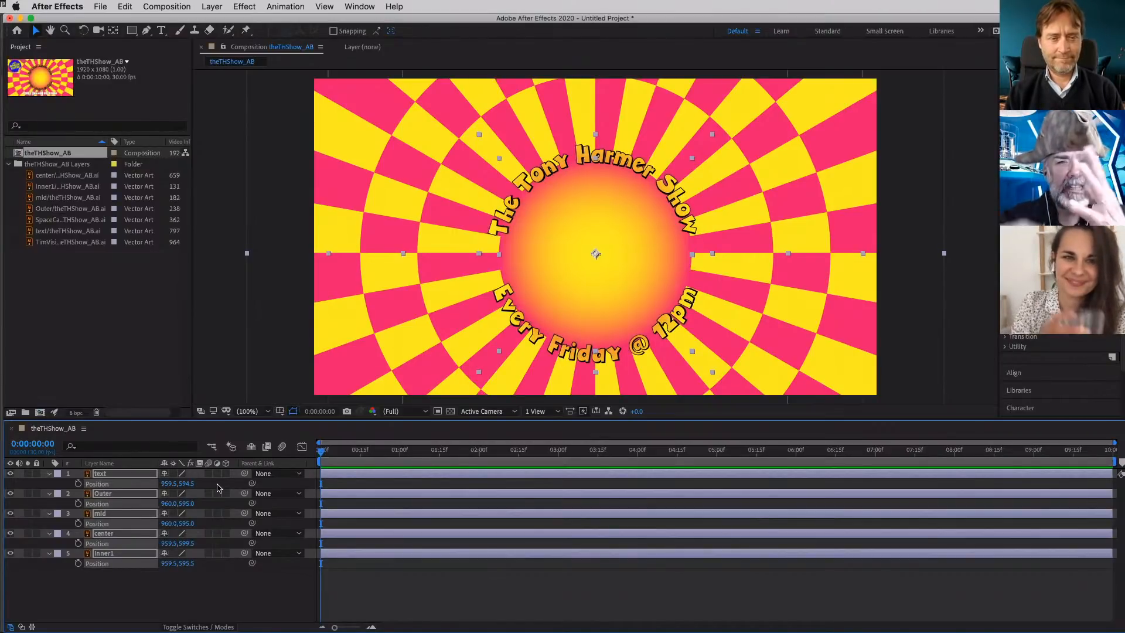
click(147, 584)
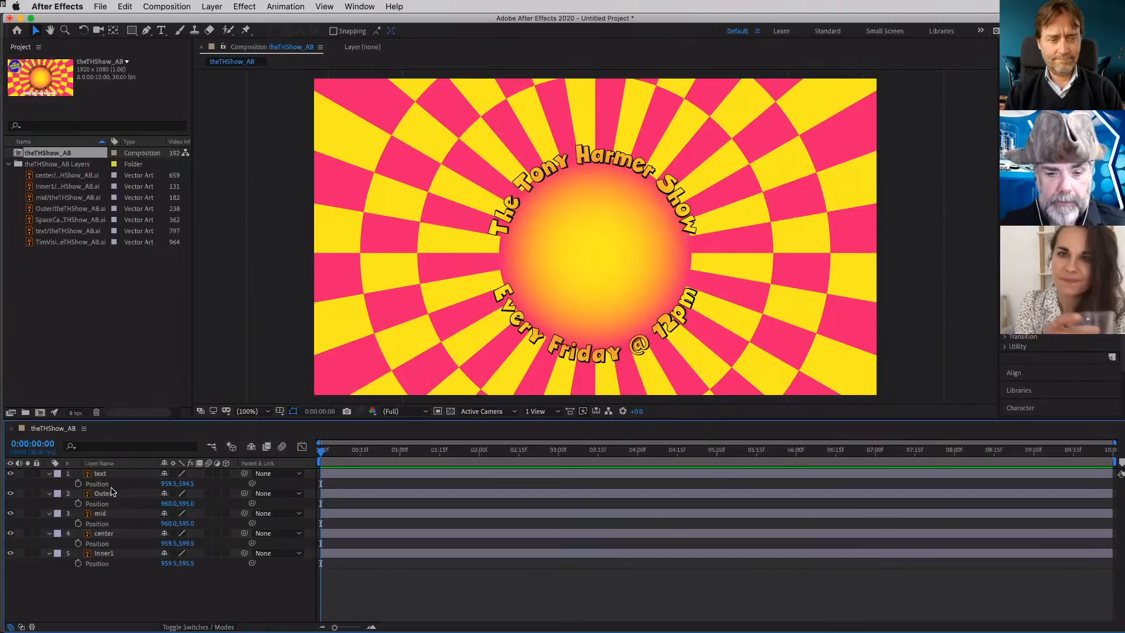
- Select the Outer, mid and Inner1 layers together, and view Inner1 on its own before returning to the composition
click(114, 495)
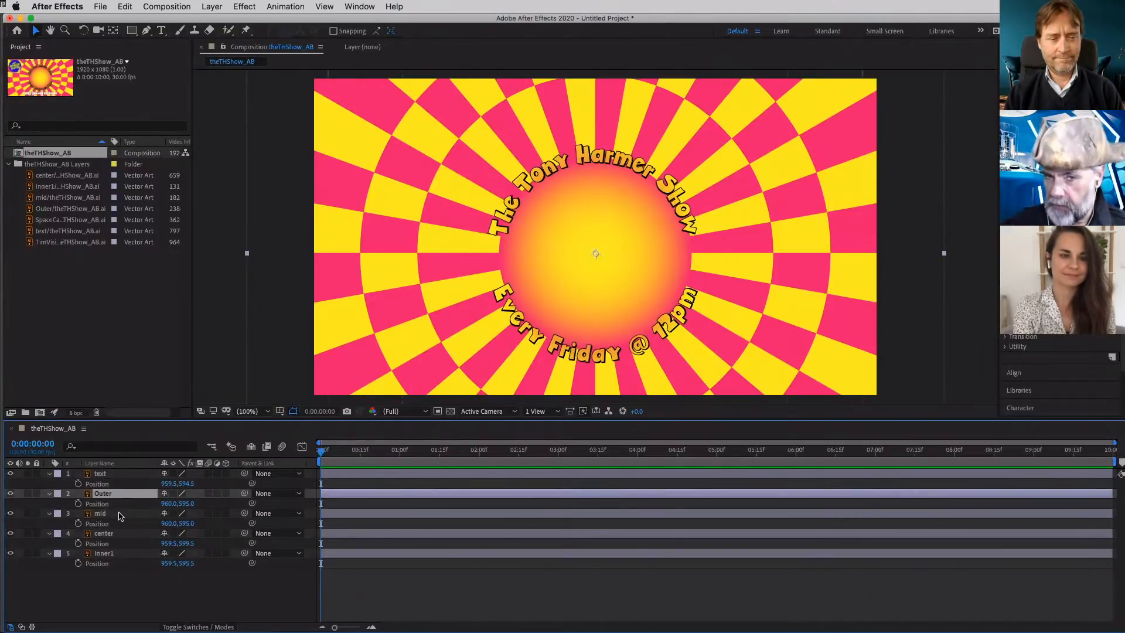
shift+click(120, 514)
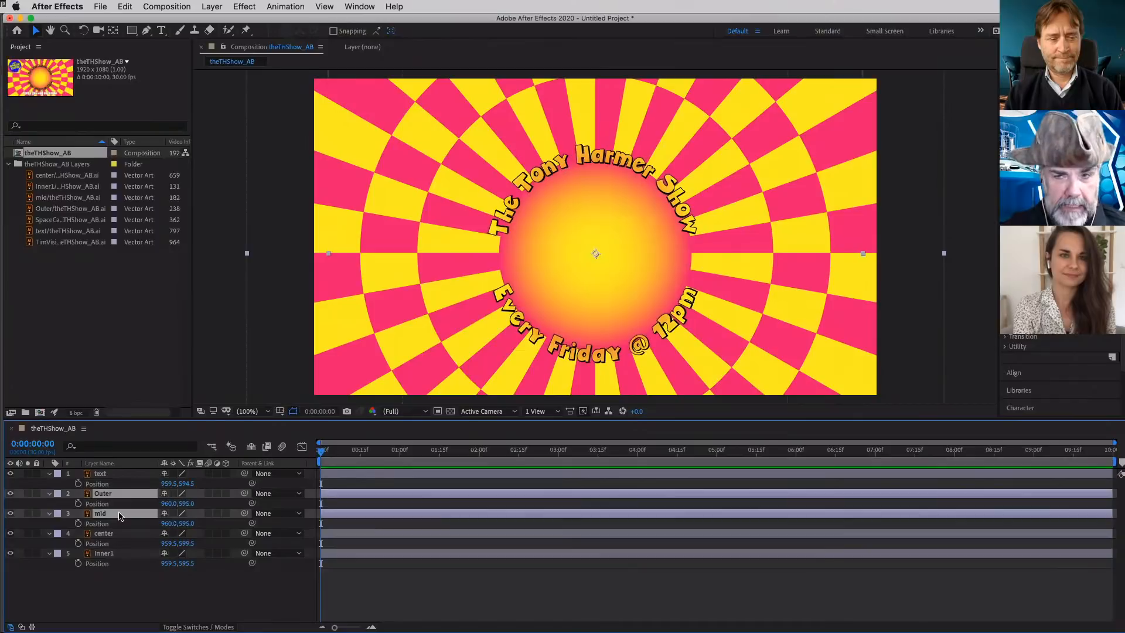
double_click(129, 555)
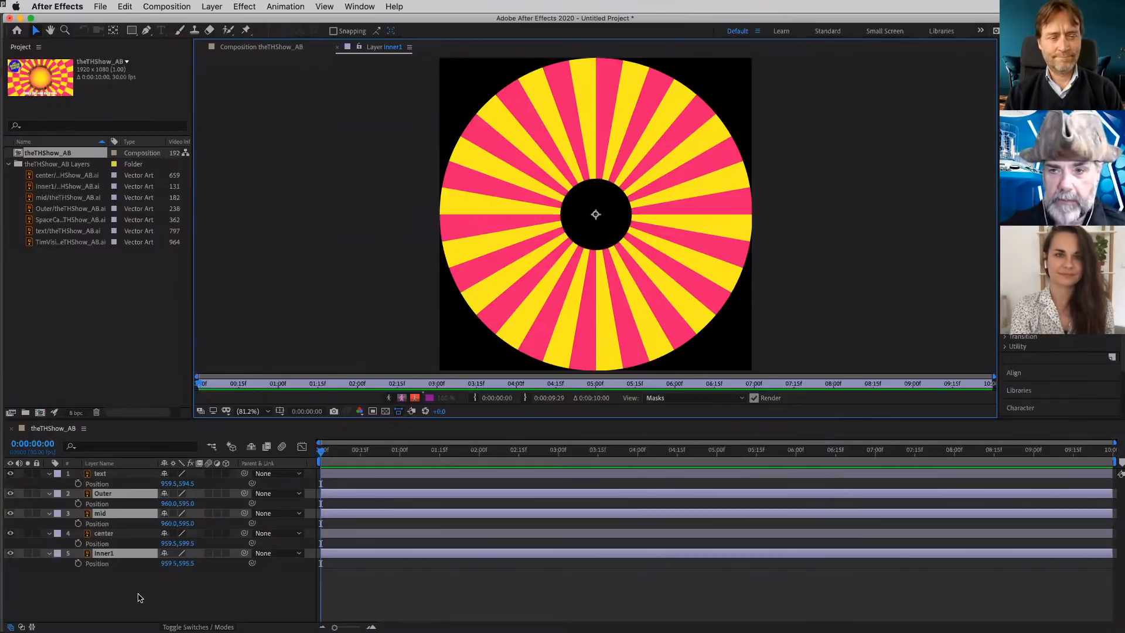
click(338, 47)
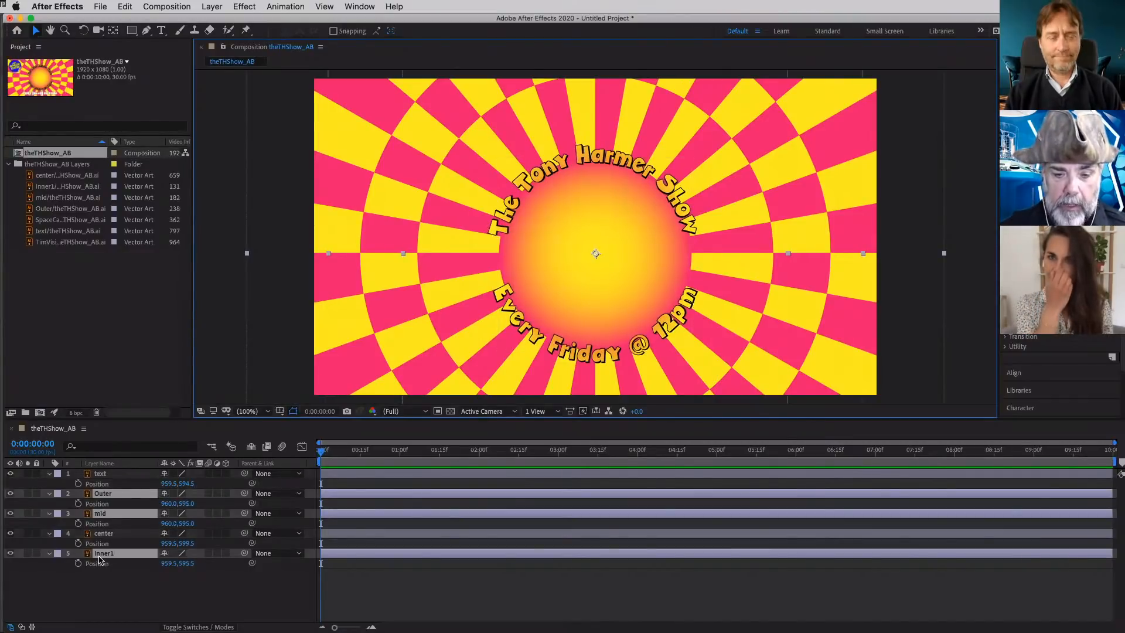
double_click(99, 559)
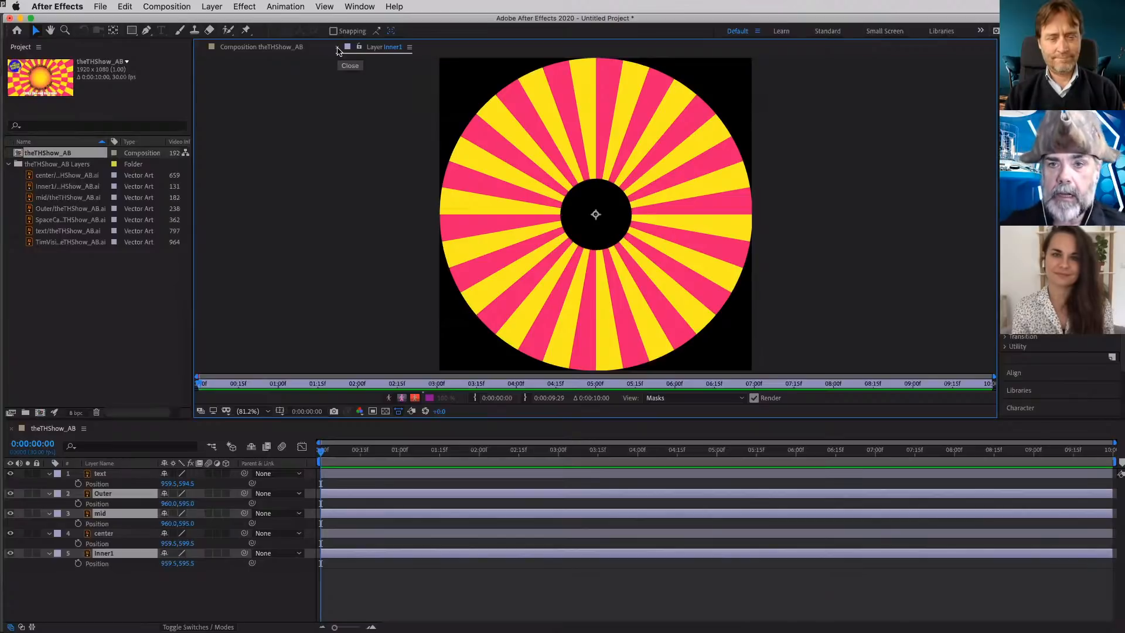
click(338, 49)
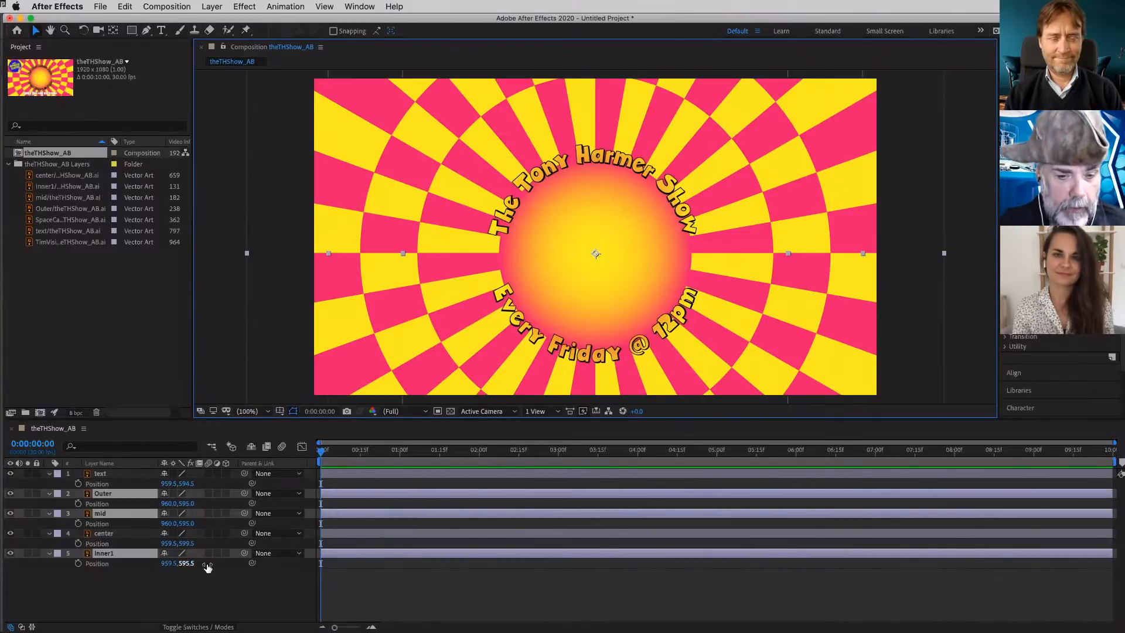
- Keyframe the Rotation of the selected layers from 0° at the first frame to 359° at 0:00:09:29
key(r)
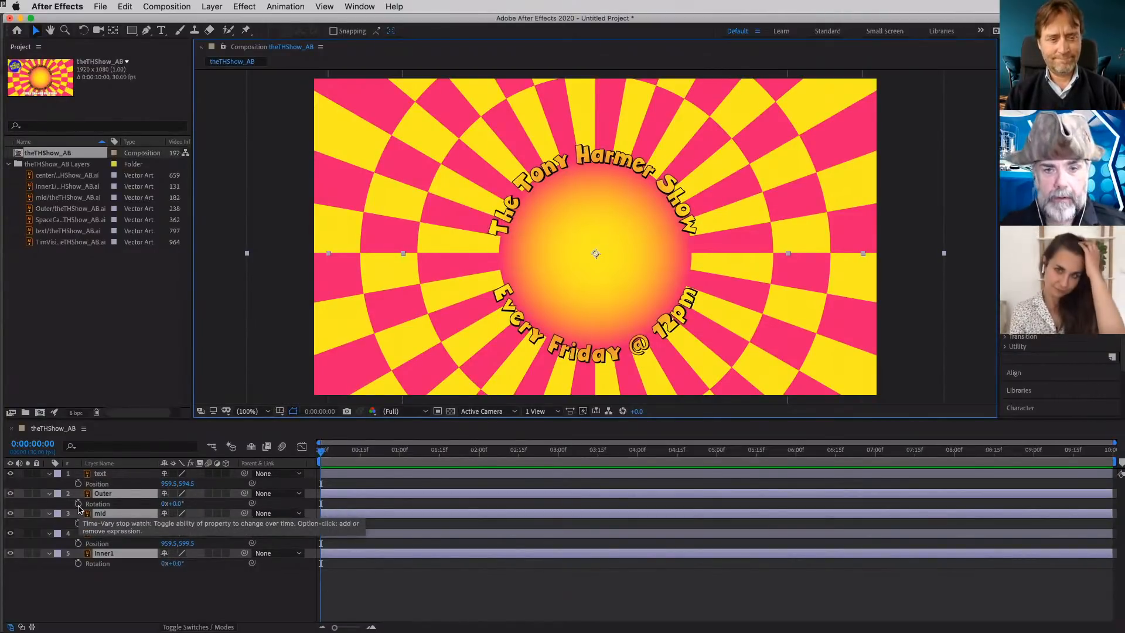
click(79, 507)
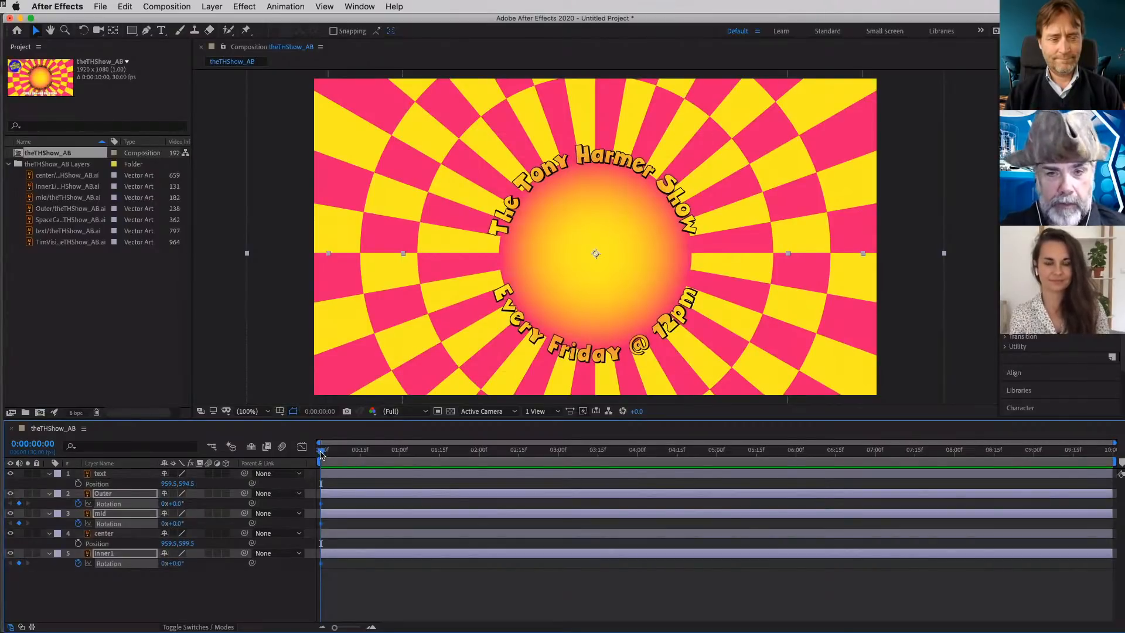
drag(321, 455, 1123, 511)
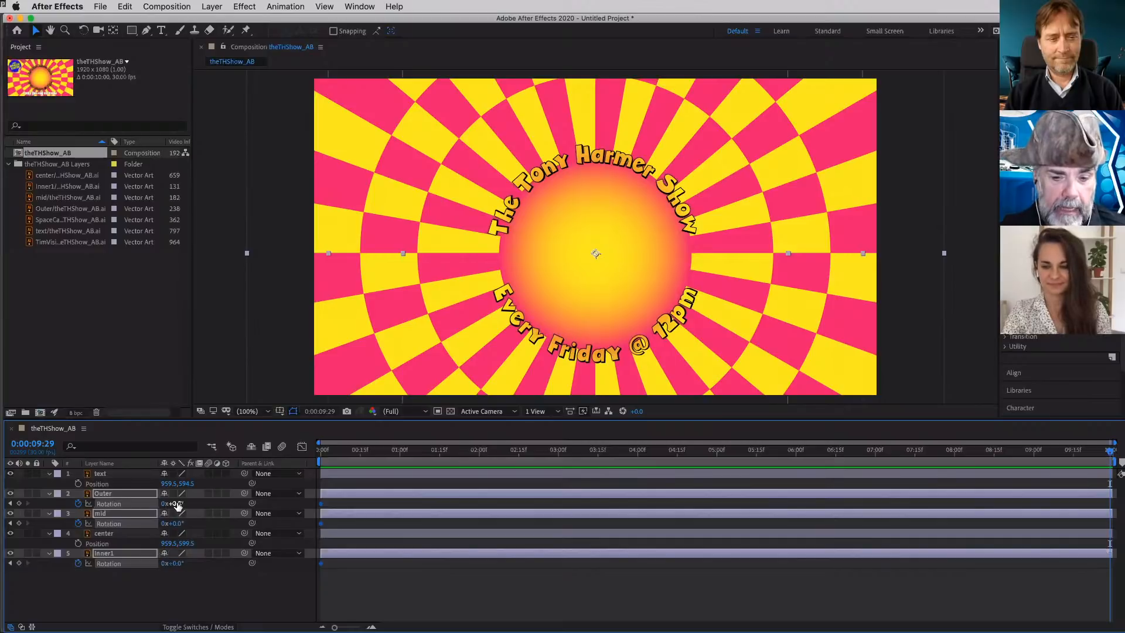
click(177, 504)
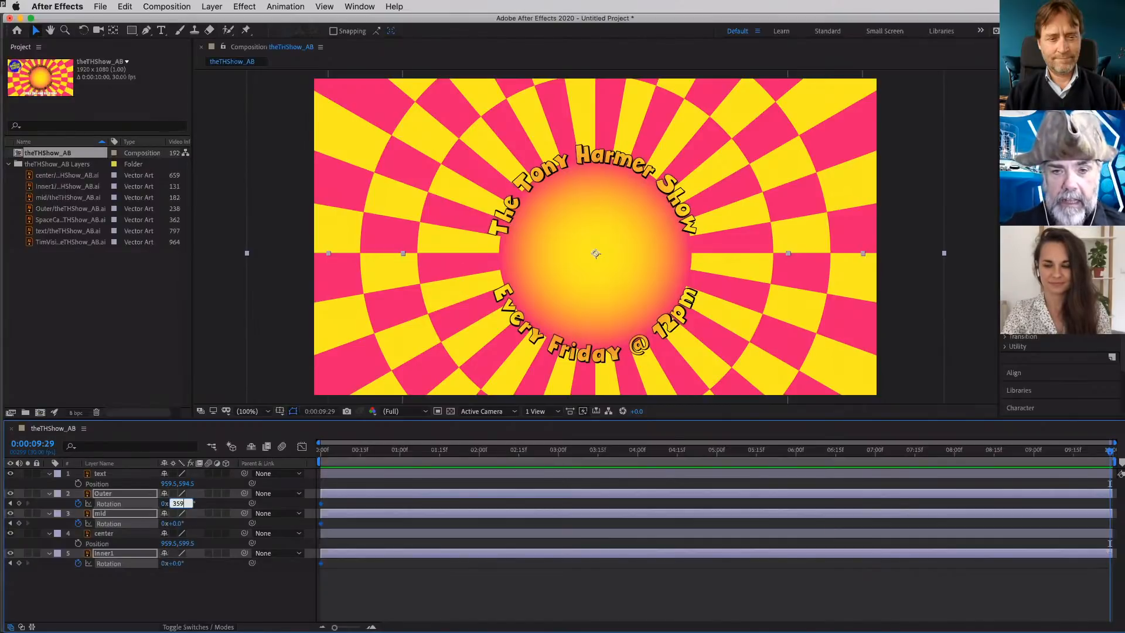
key(Return)
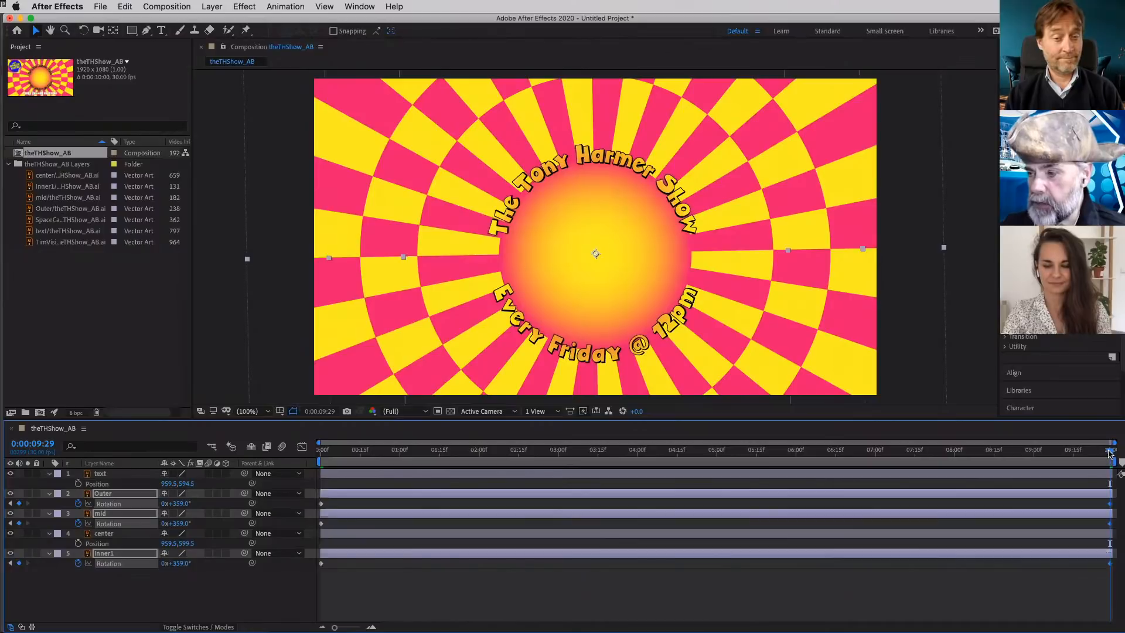
- Preview the ring rotation from the first frame, deselect the layers and step between the Outer layer's Rotation keyframes
drag(1107, 452, 315, 453)
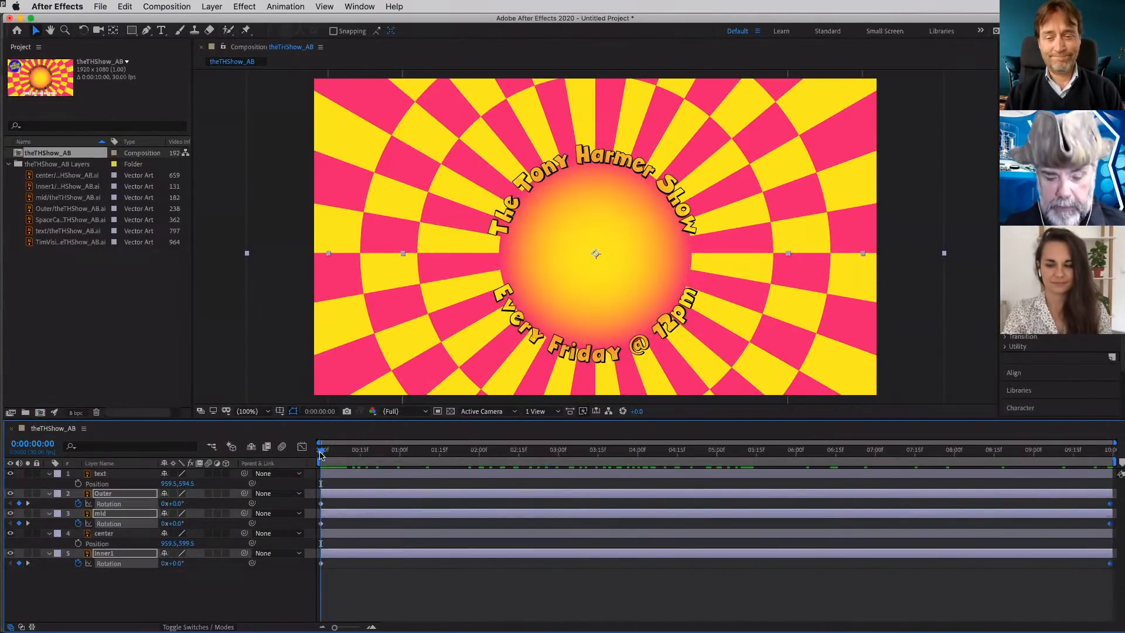
key(space)
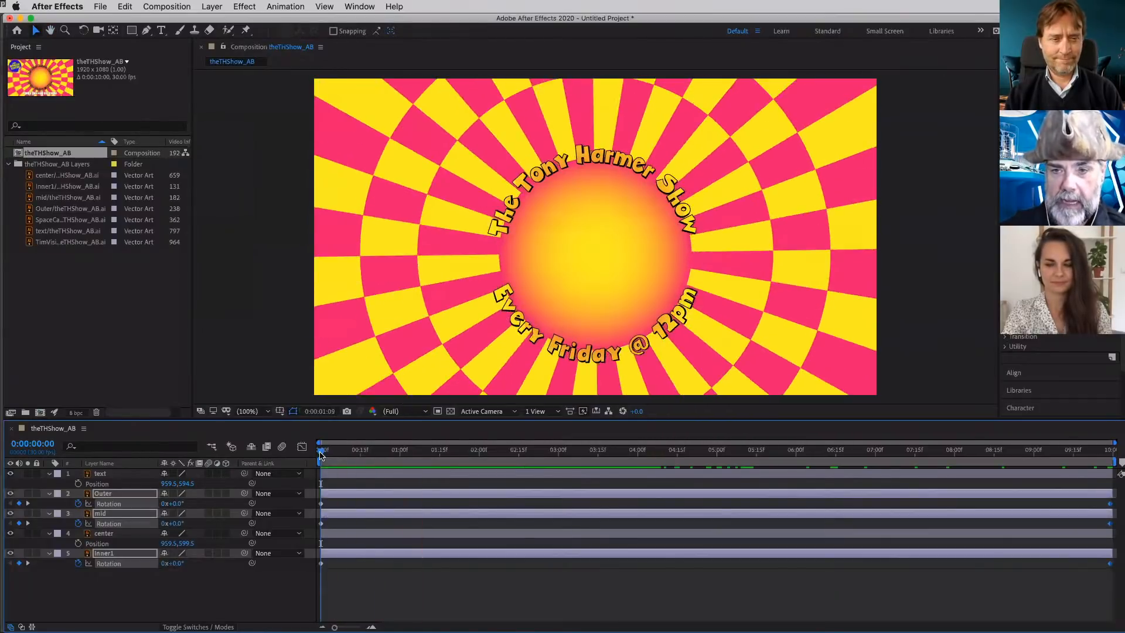
key(space)
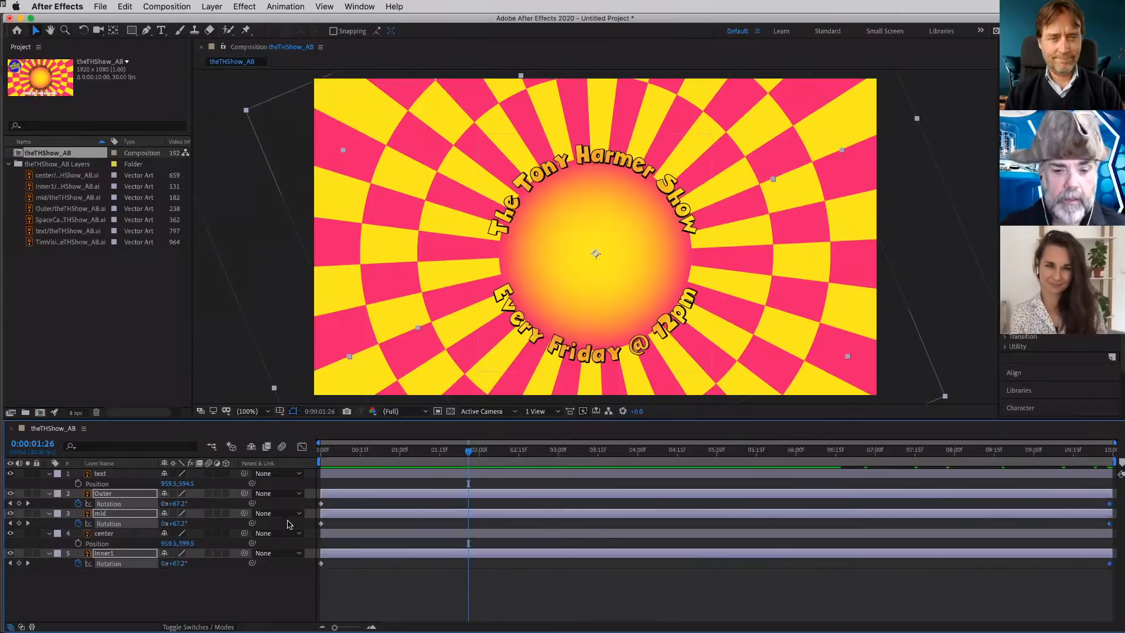
click(173, 588)
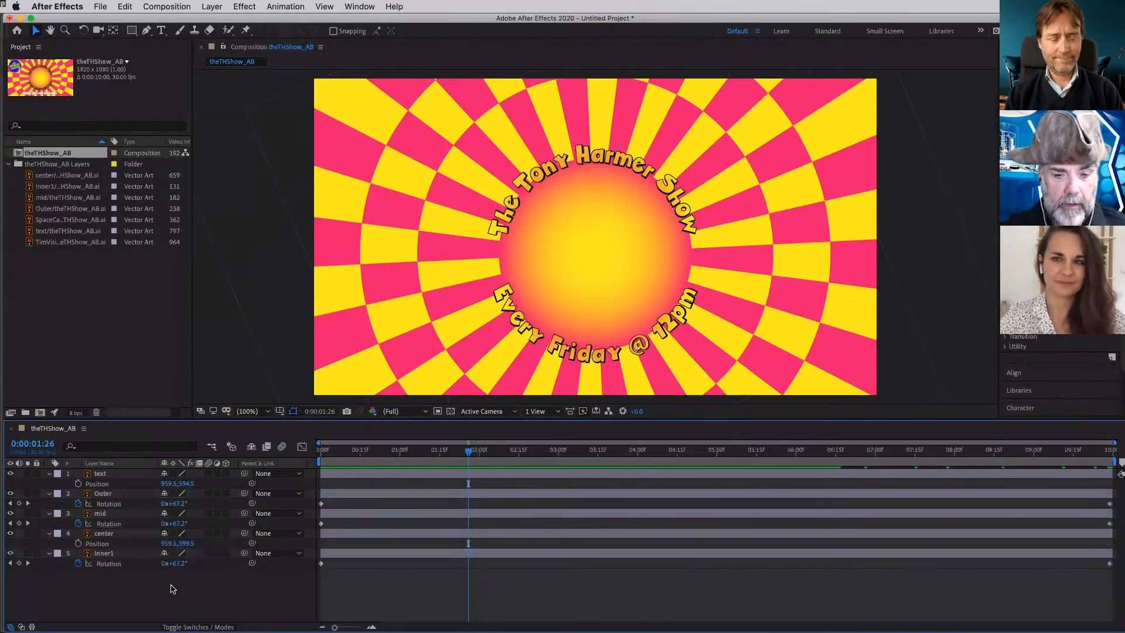
drag(447, 455, 316, 458)
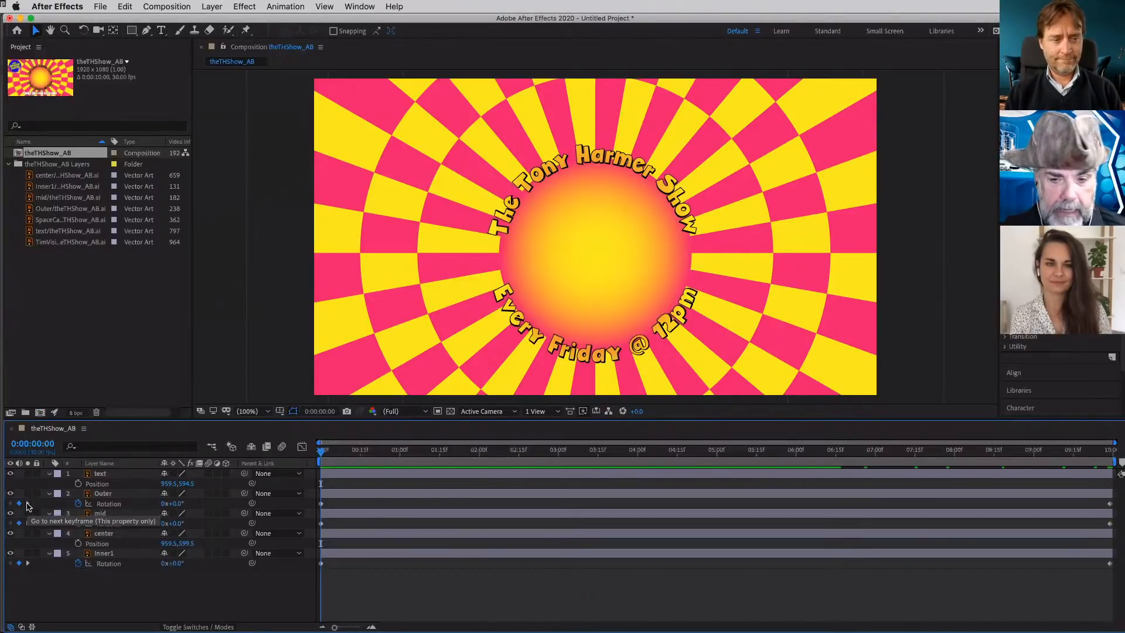
click(28, 504)
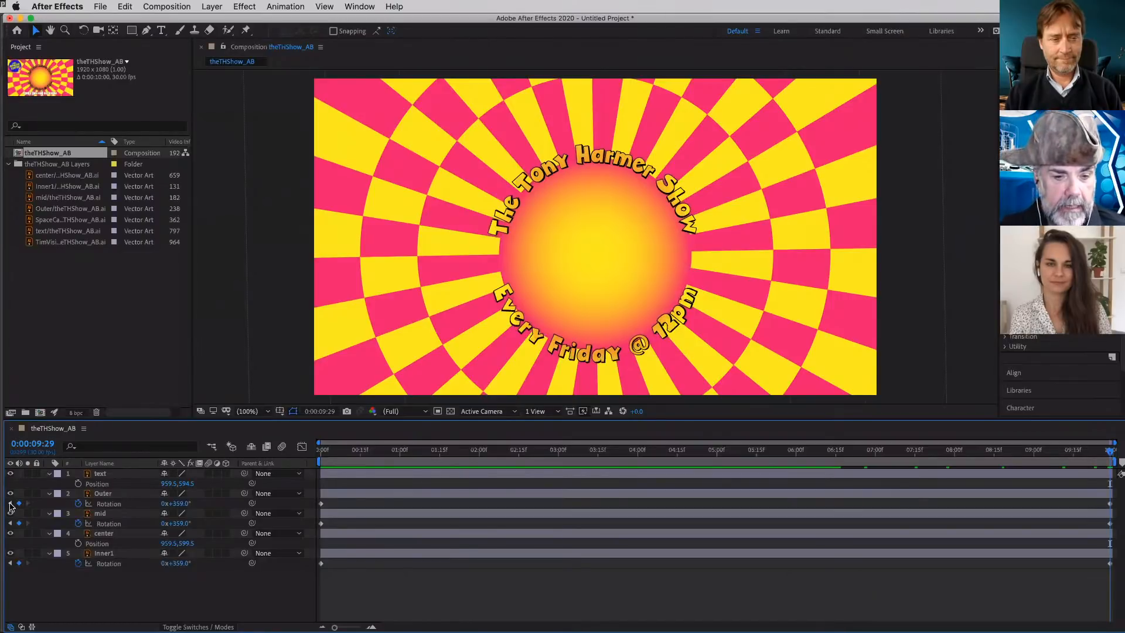
click(10, 503)
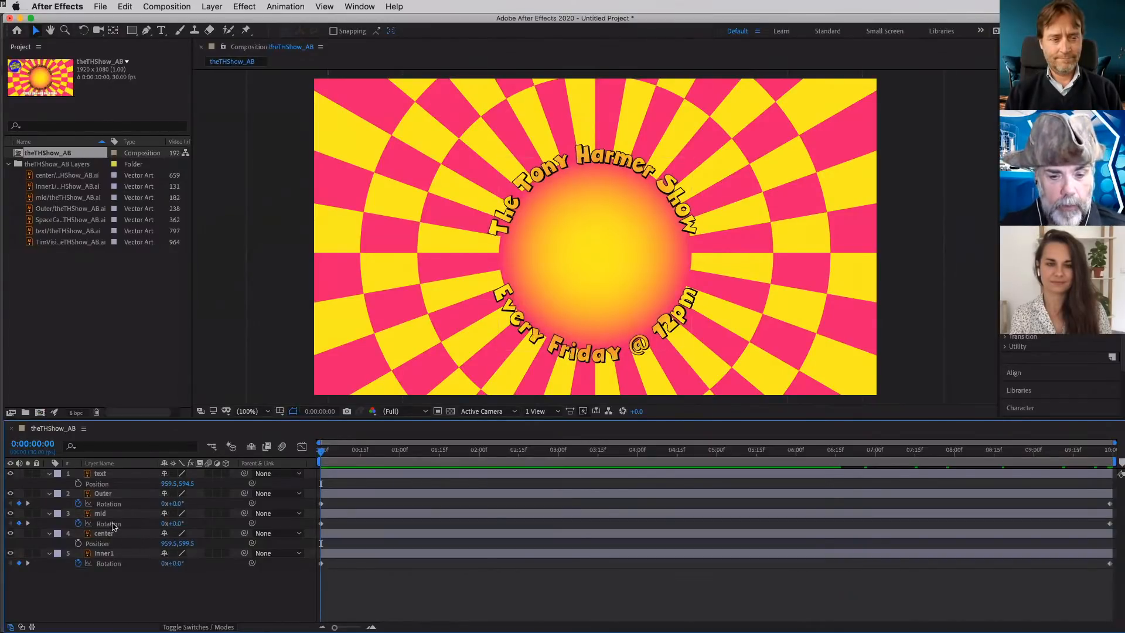
- Reverse the mid layer's spin by setting its Rotation at the end keyframe to -359°
click(107, 514)
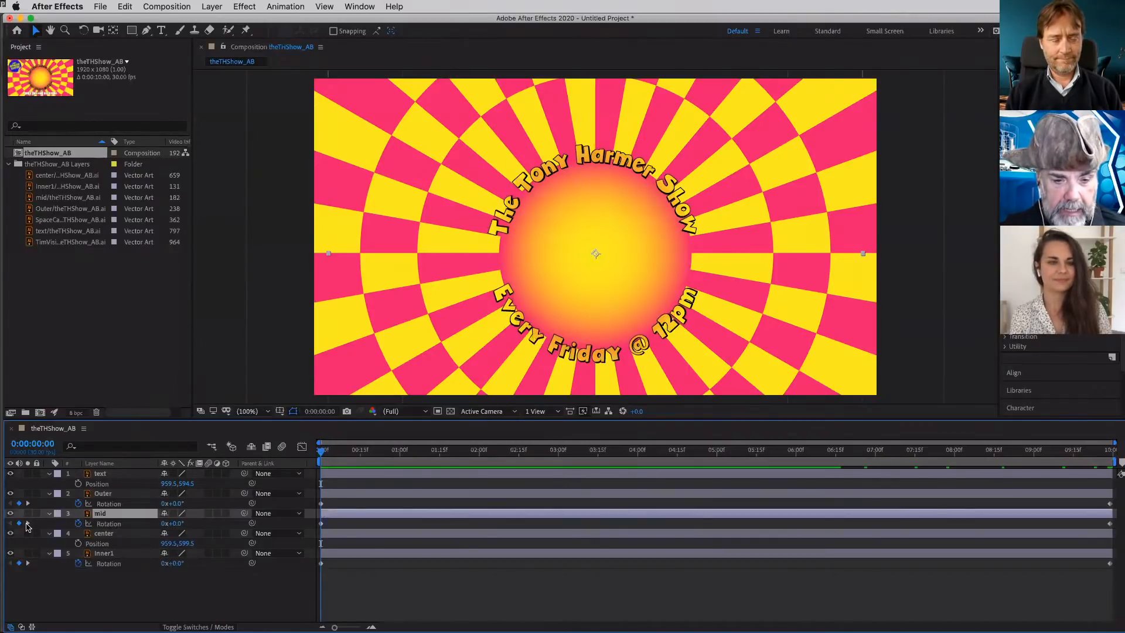
click(27, 523)
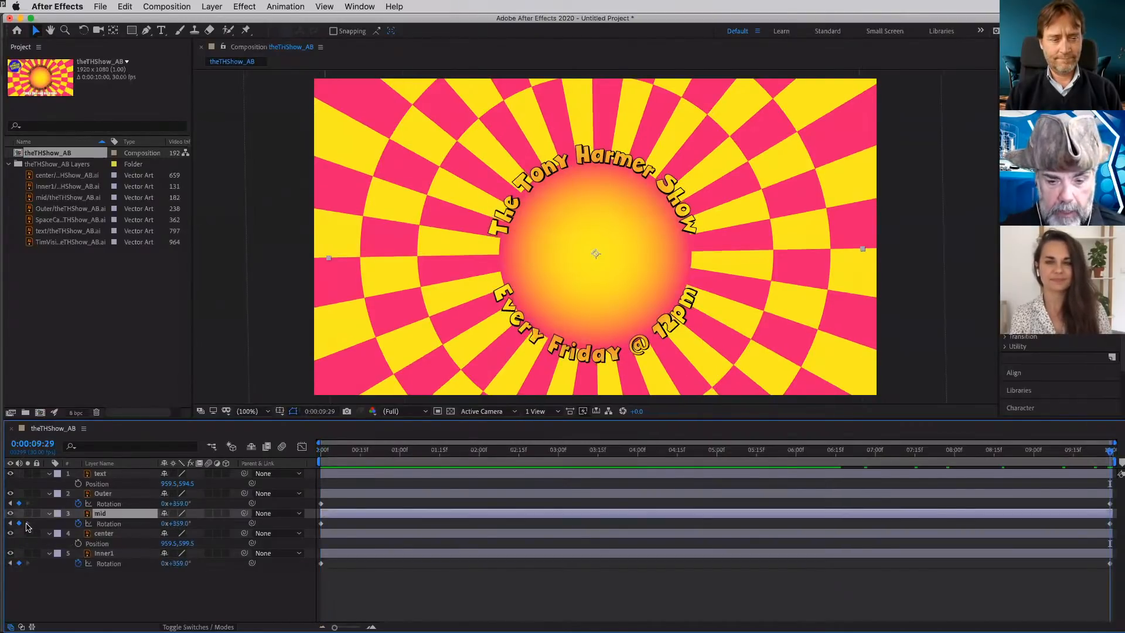
click(177, 523)
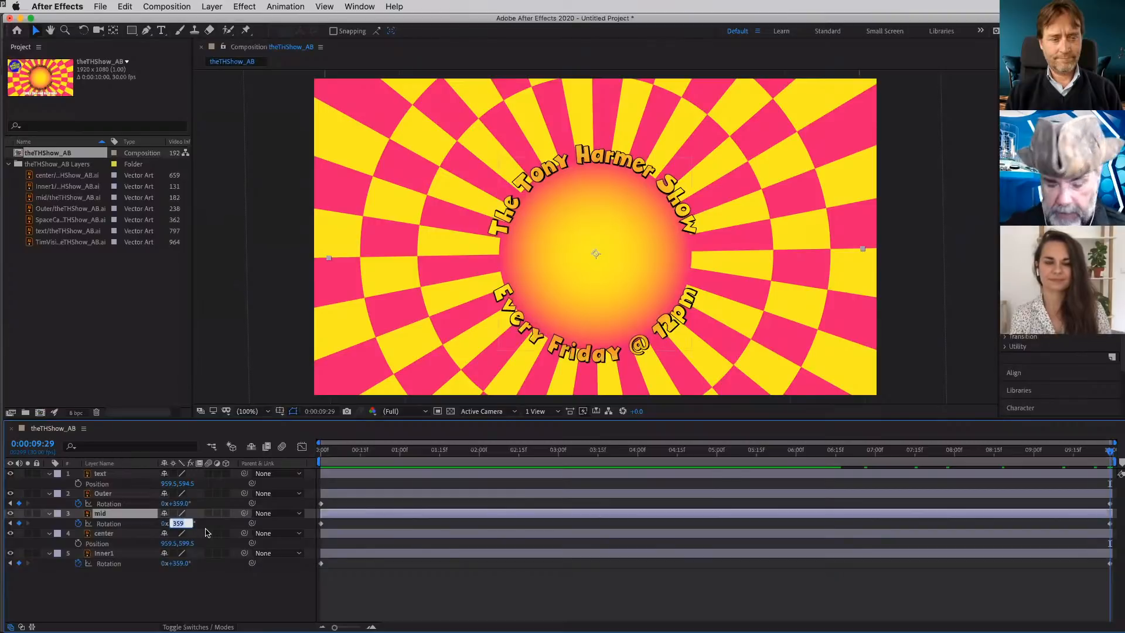
key(Left)
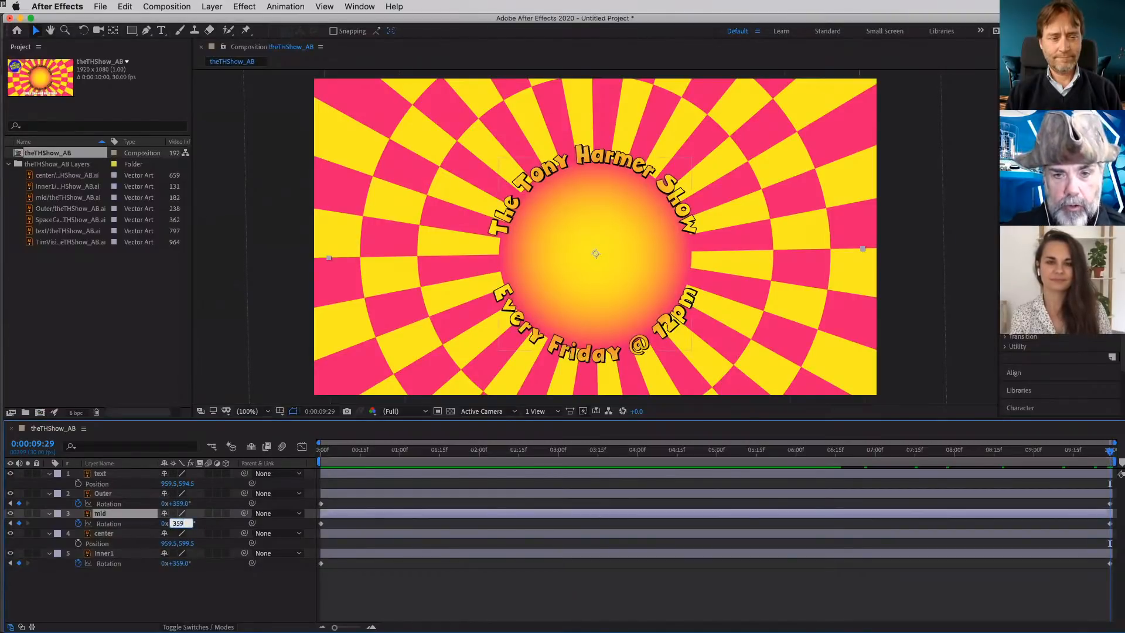
text(-)
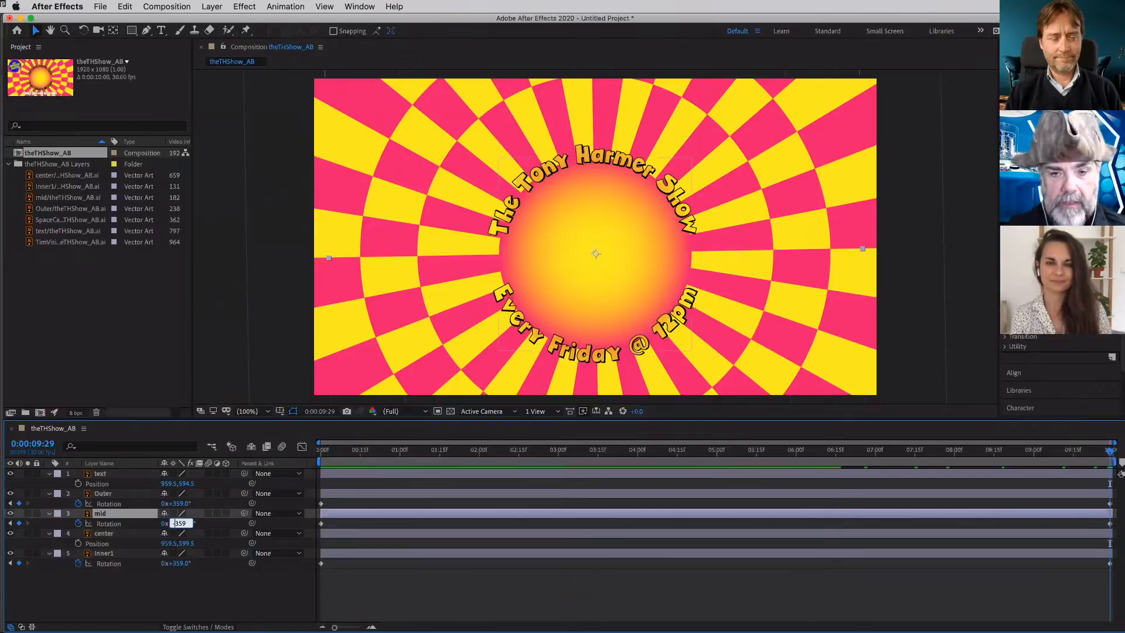
key(Return)
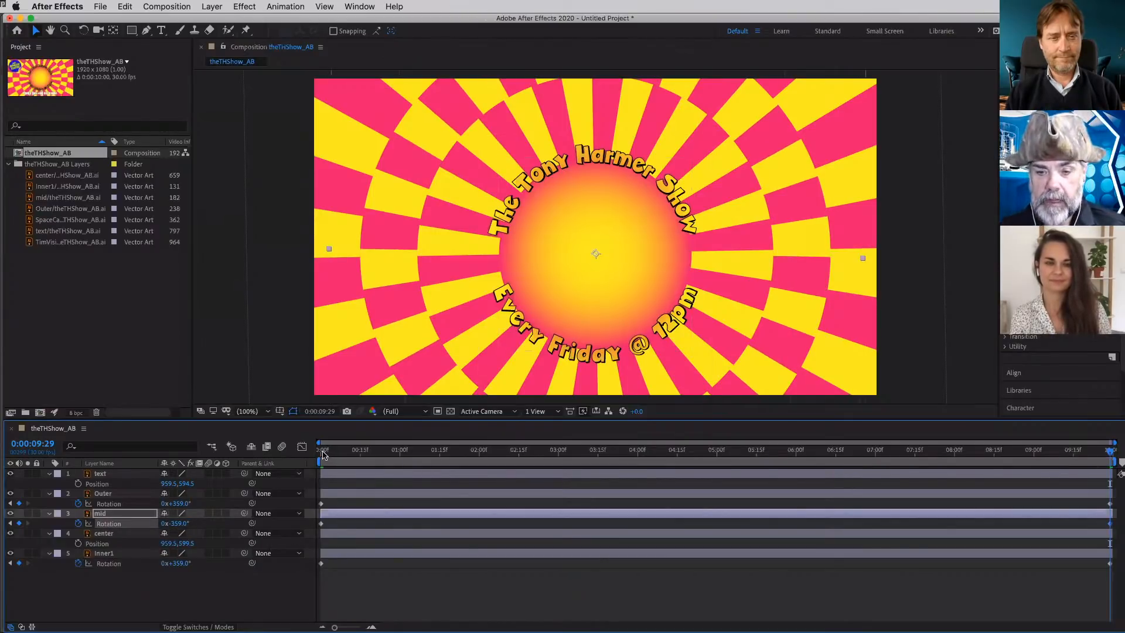
- Play the counter-rotating rings from the first frame, stop the preview and return to 0:00:00:00
click(323, 453)
mouse_move(323, 453)
mouse_down()
mouse_move(433, 460)
mouse_move(309, 461)
mouse_up()
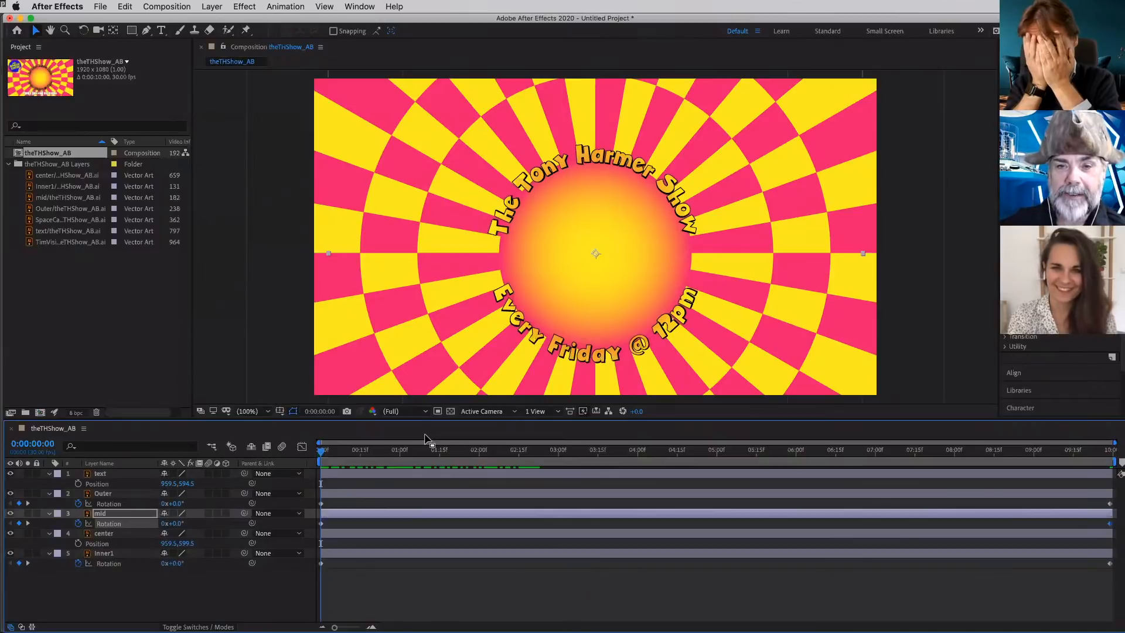
key(space)
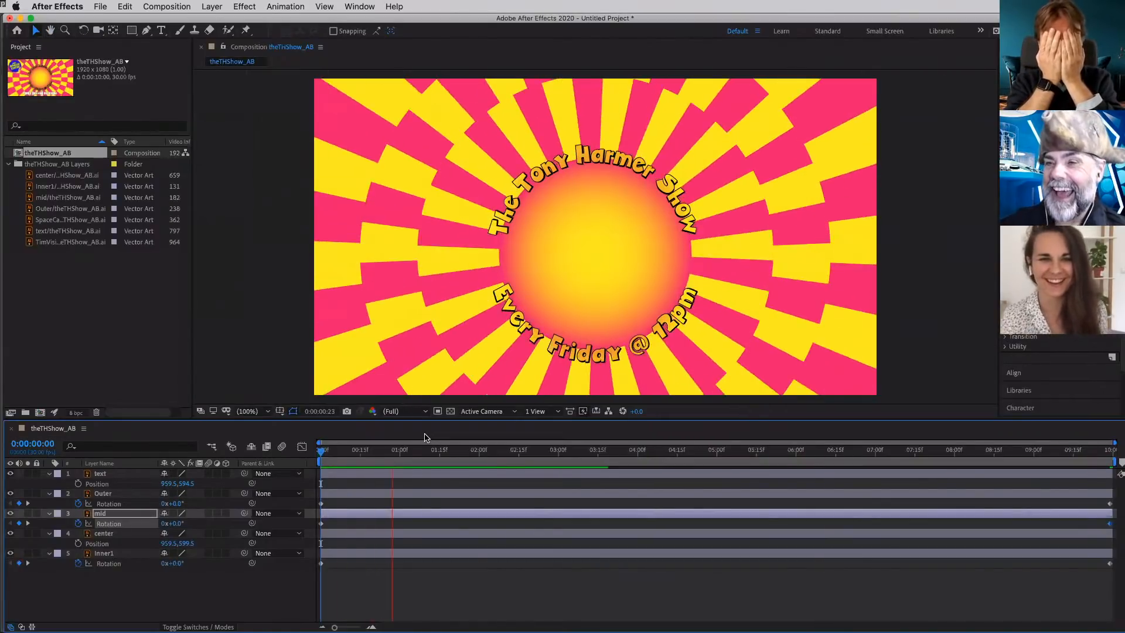
key(space)
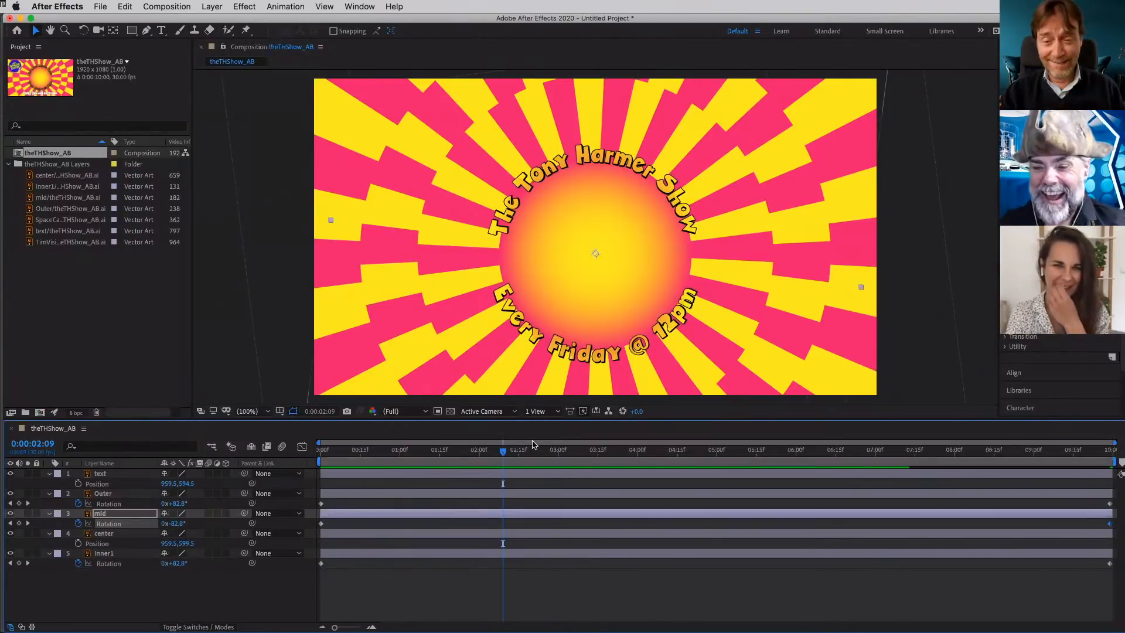
drag(503, 451, 293, 465)
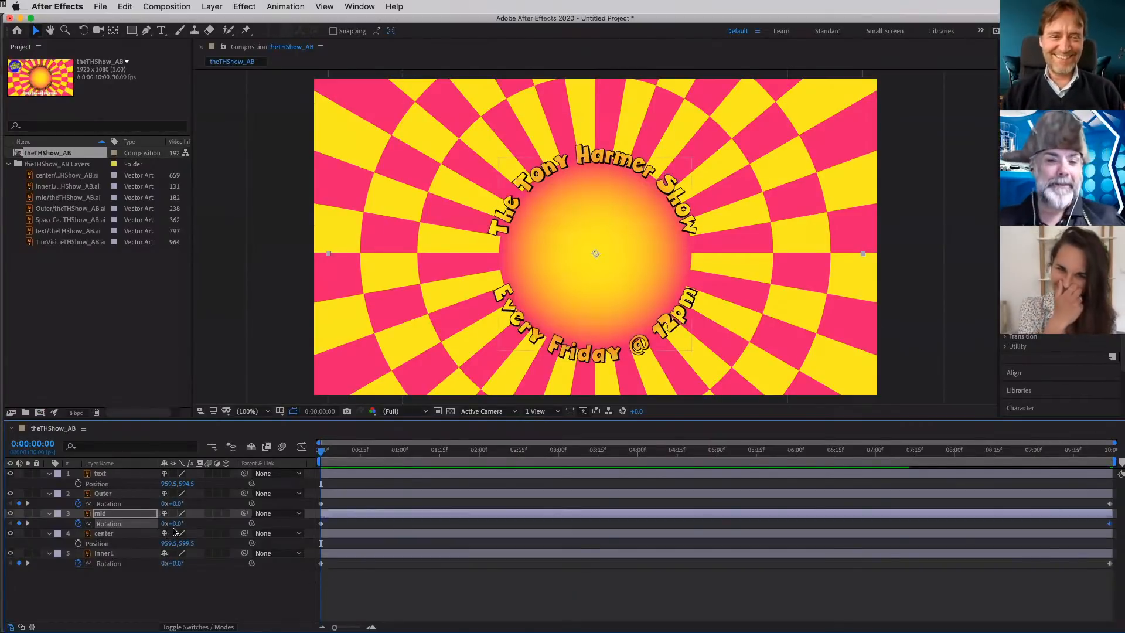
- Add an Inner Shadow layer style to the Outer, mid and Inner1 layers together
click(113, 494)
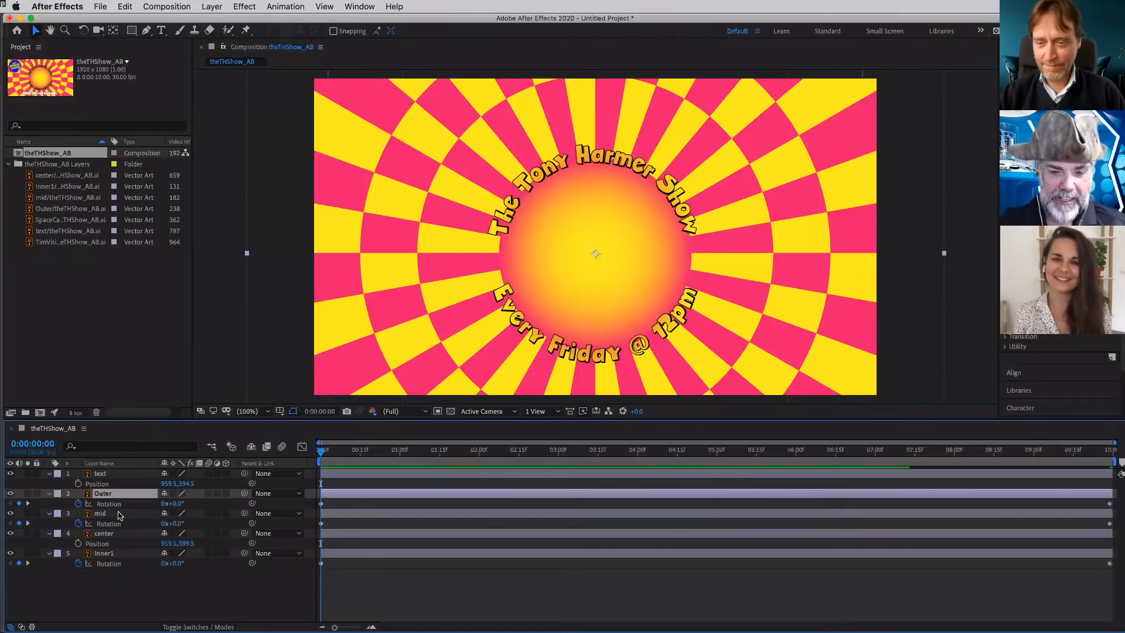
super+click(118, 514)
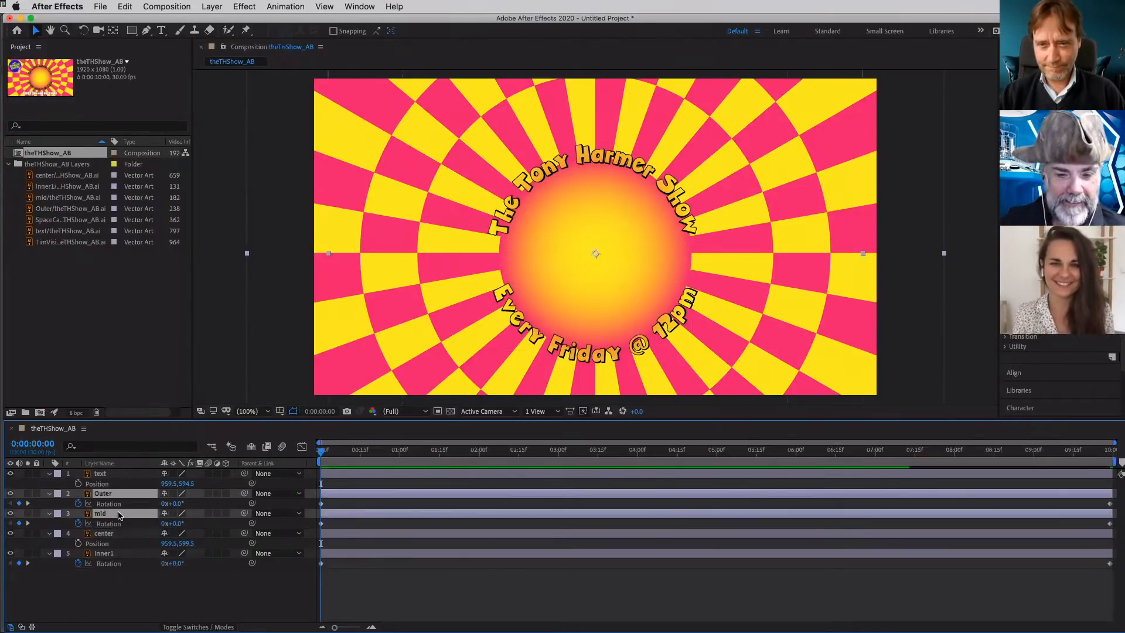
super+click(118, 554)
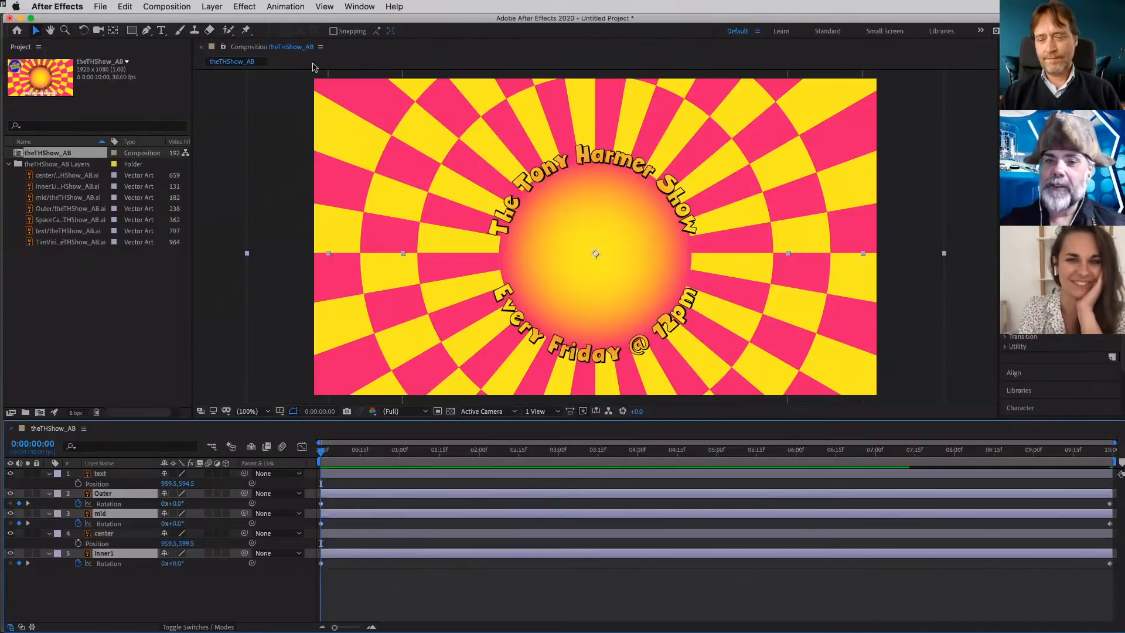
click(211, 7)
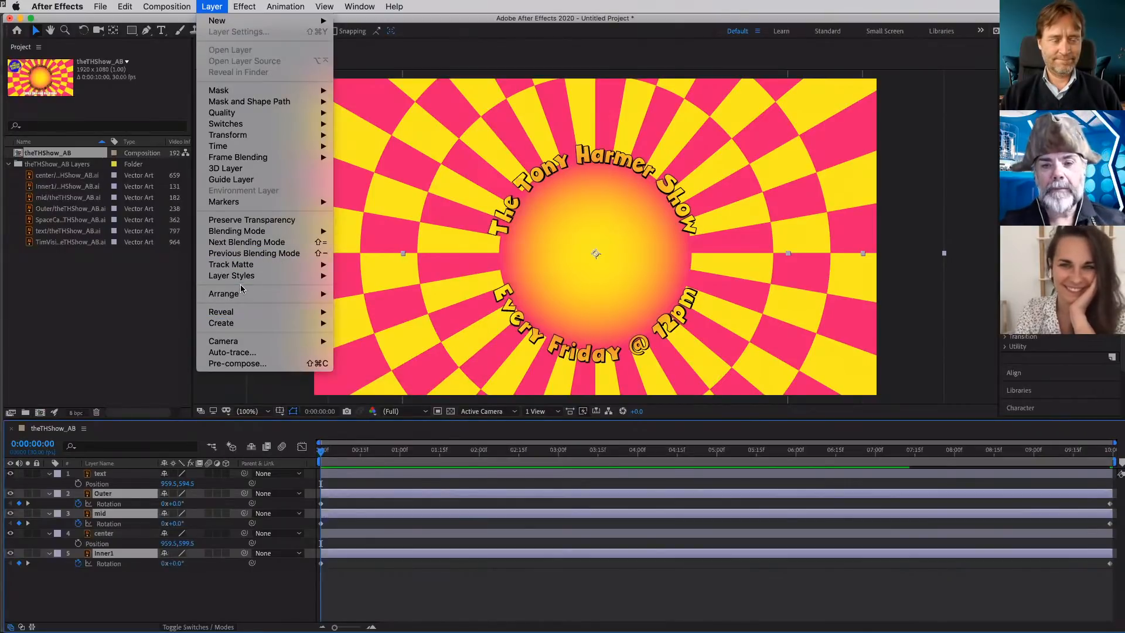
mouse_move(260, 276)
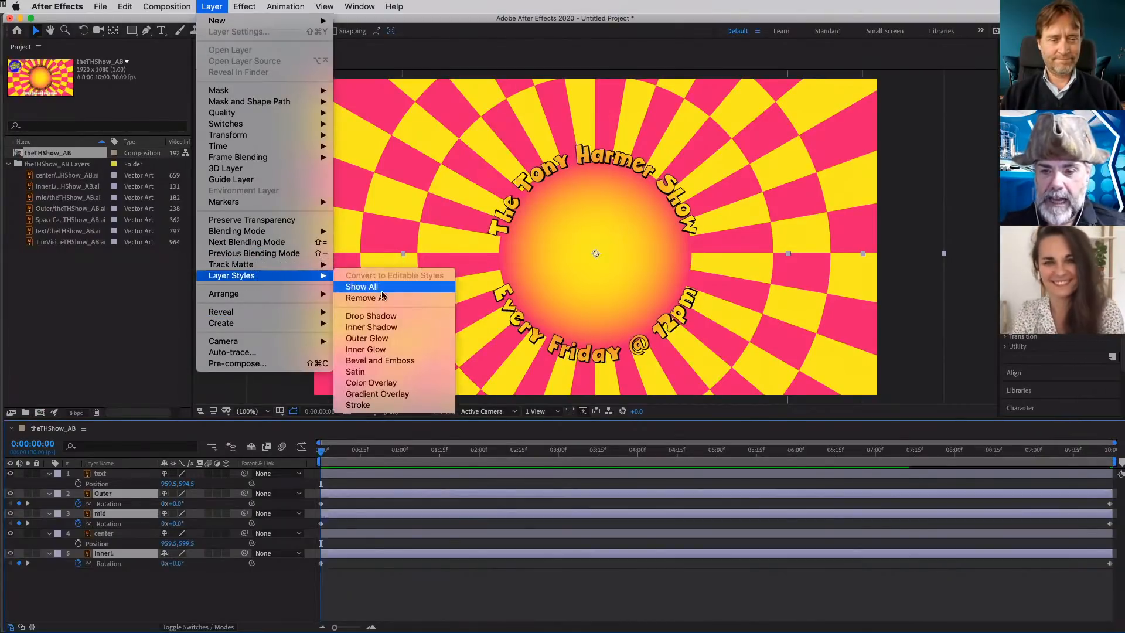
click(390, 329)
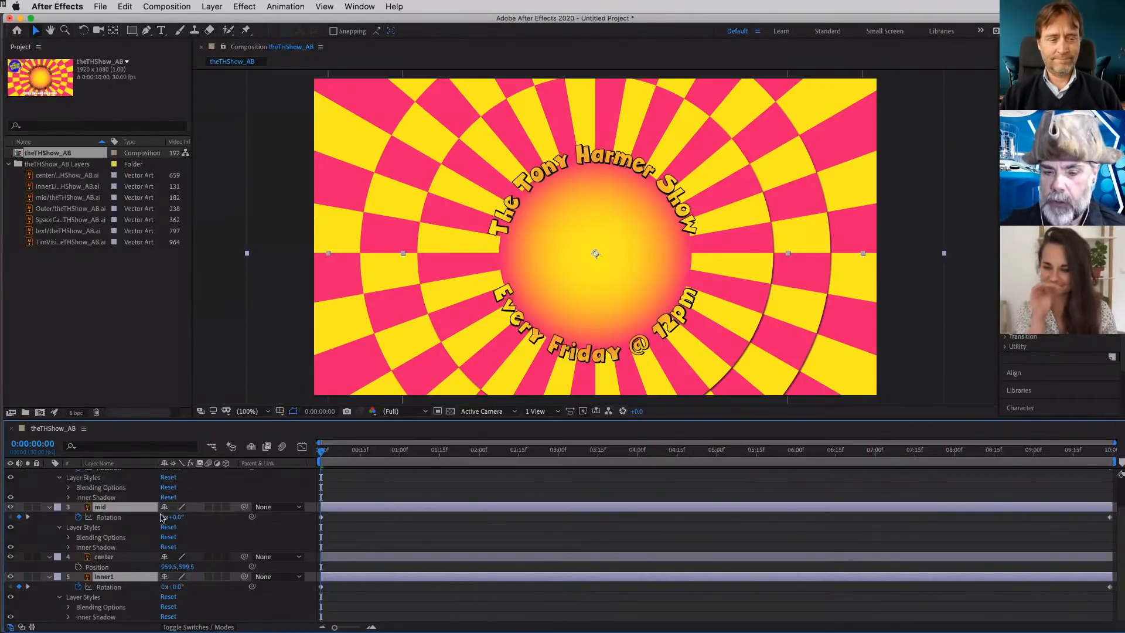
scroll(122, 528, up, 3)
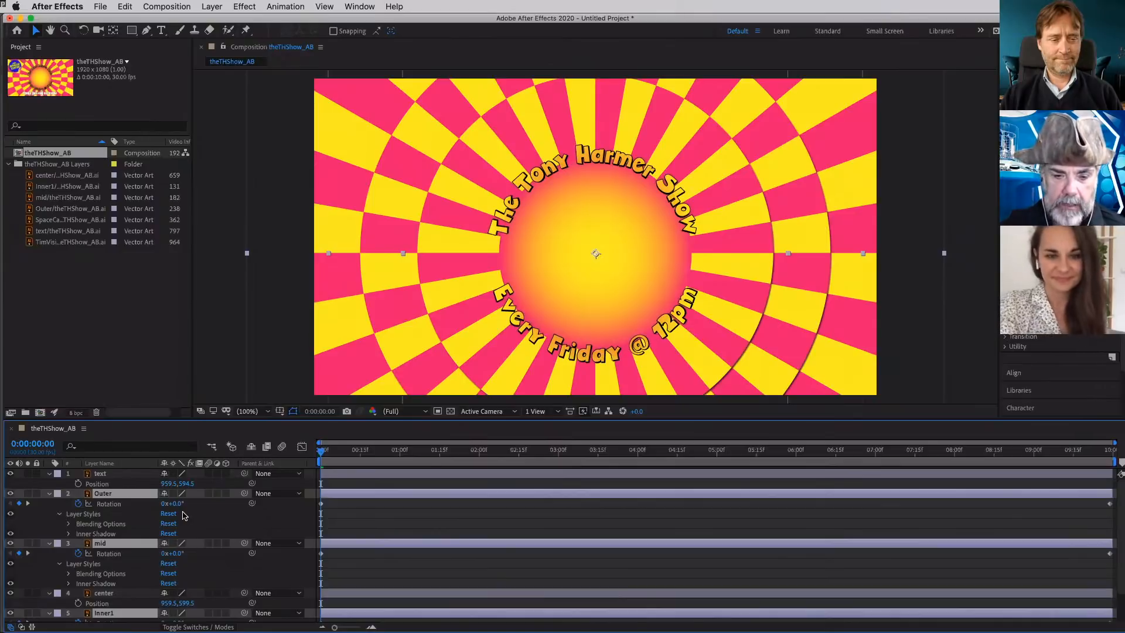
- Set the Inner Shadow on the selected Outer, mid and Inner1 layers to size 103 and opacity 100%
scroll(184, 515, down, 1)
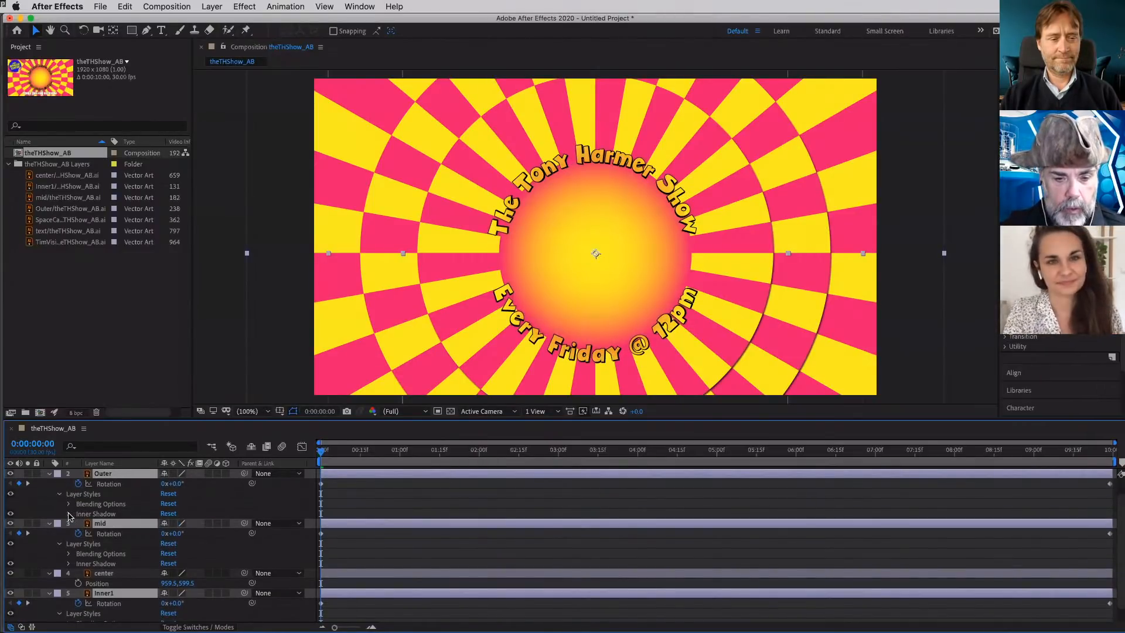
click(69, 513)
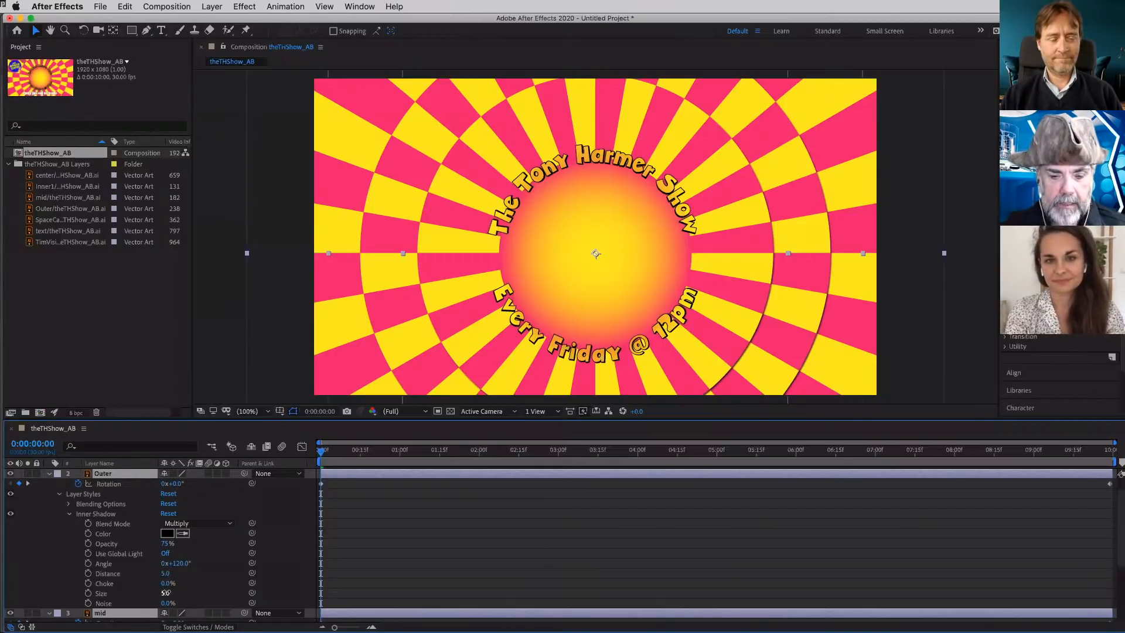
drag(167, 593, 230, 593)
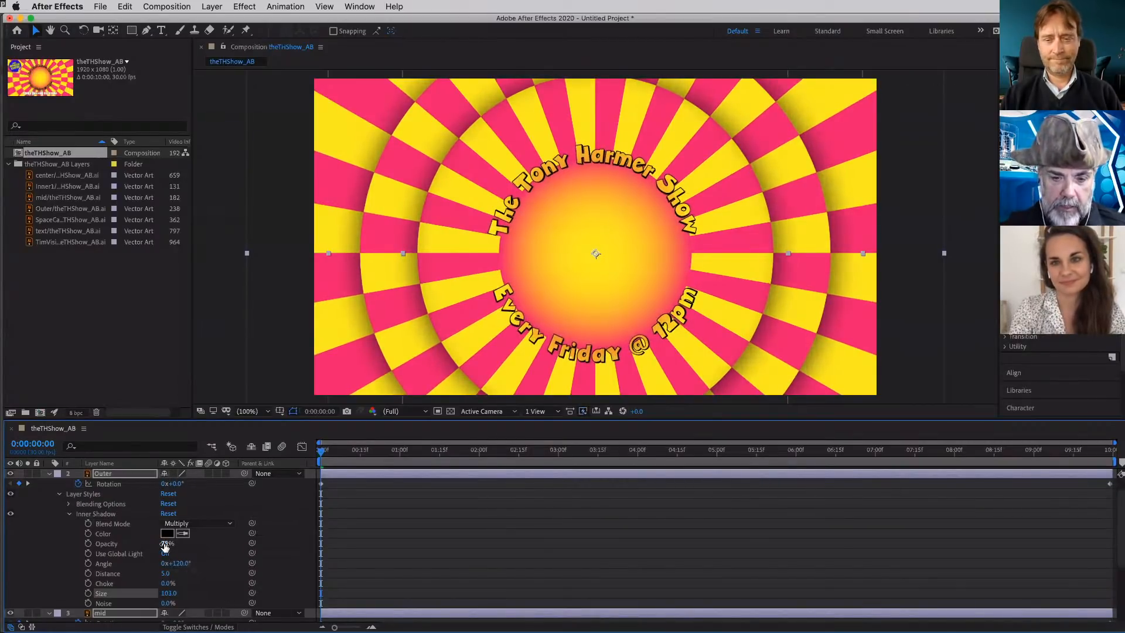
drag(167, 543, 196, 551)
click(228, 526)
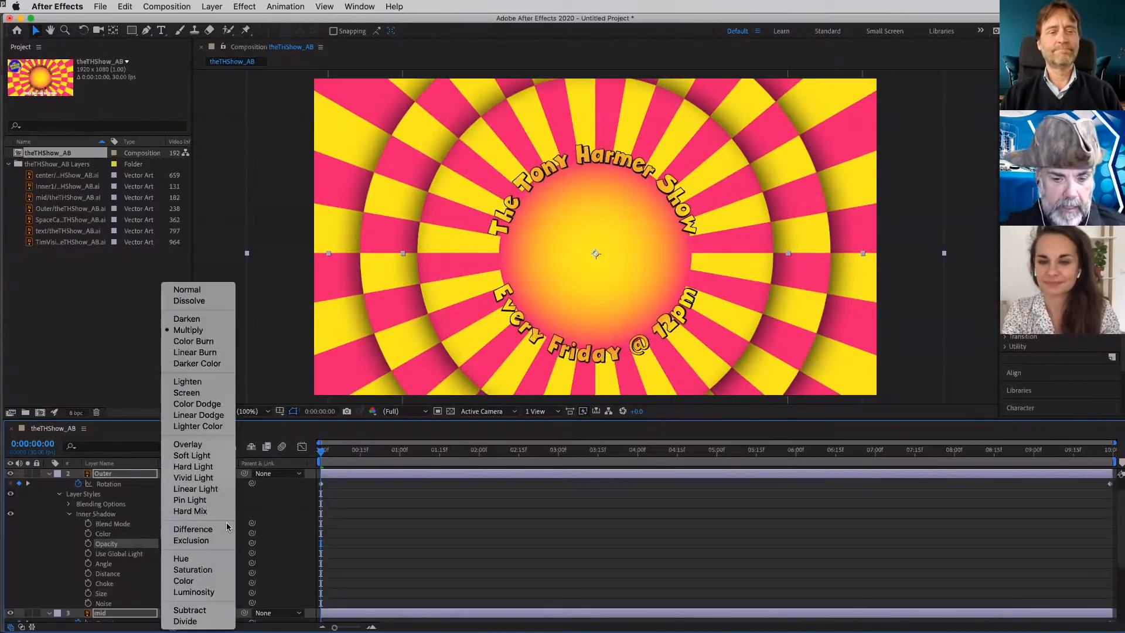
click(282, 538)
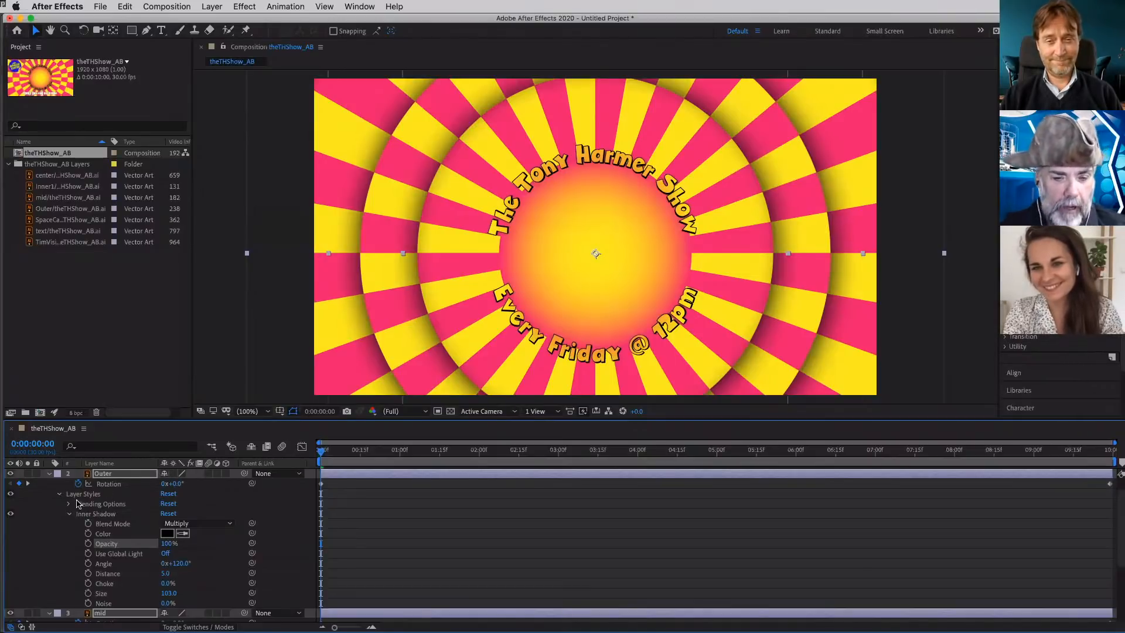
- Cycle the Outer, mid and Inner1 layers through their keyframed and modified properties, leaving all three layers collapsed
click(60, 495)
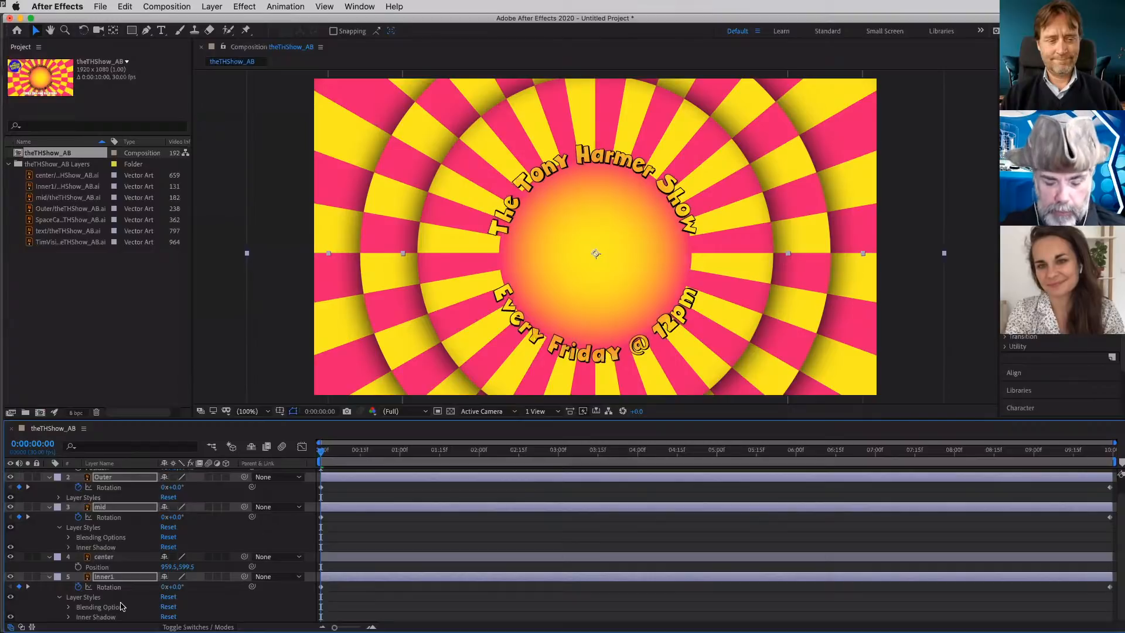
key(u)
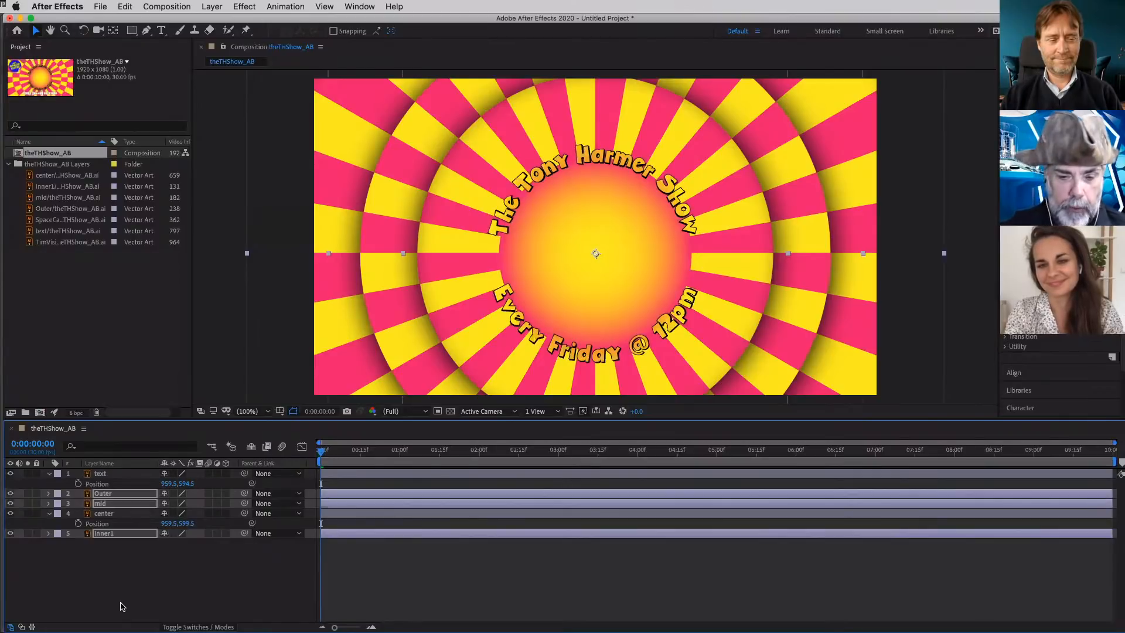
key(u)
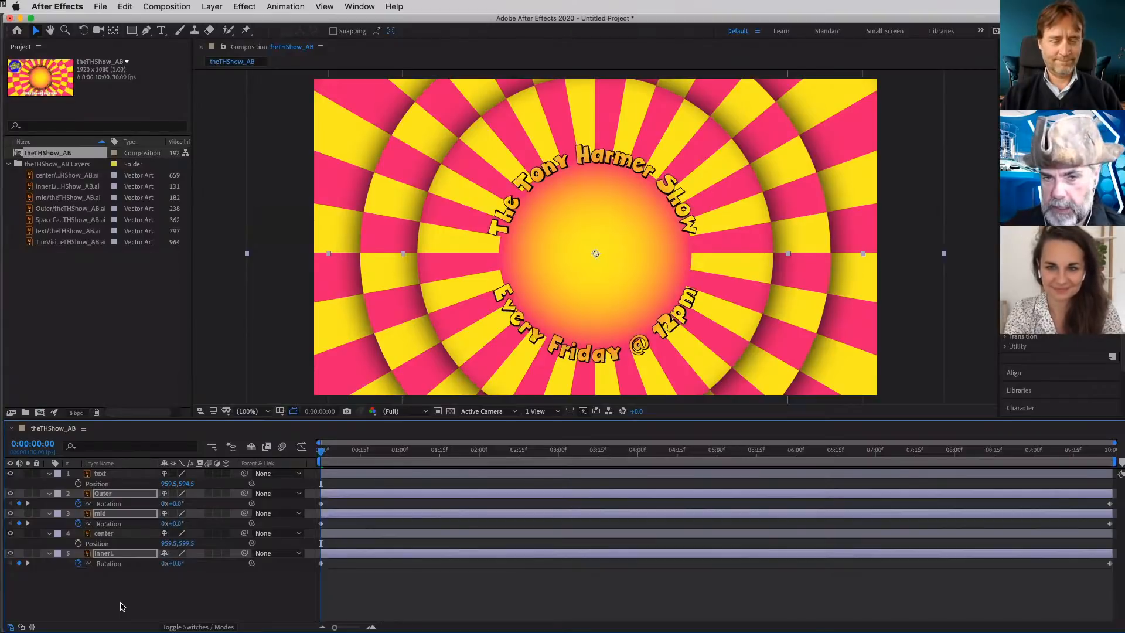
key(u)
key(u)
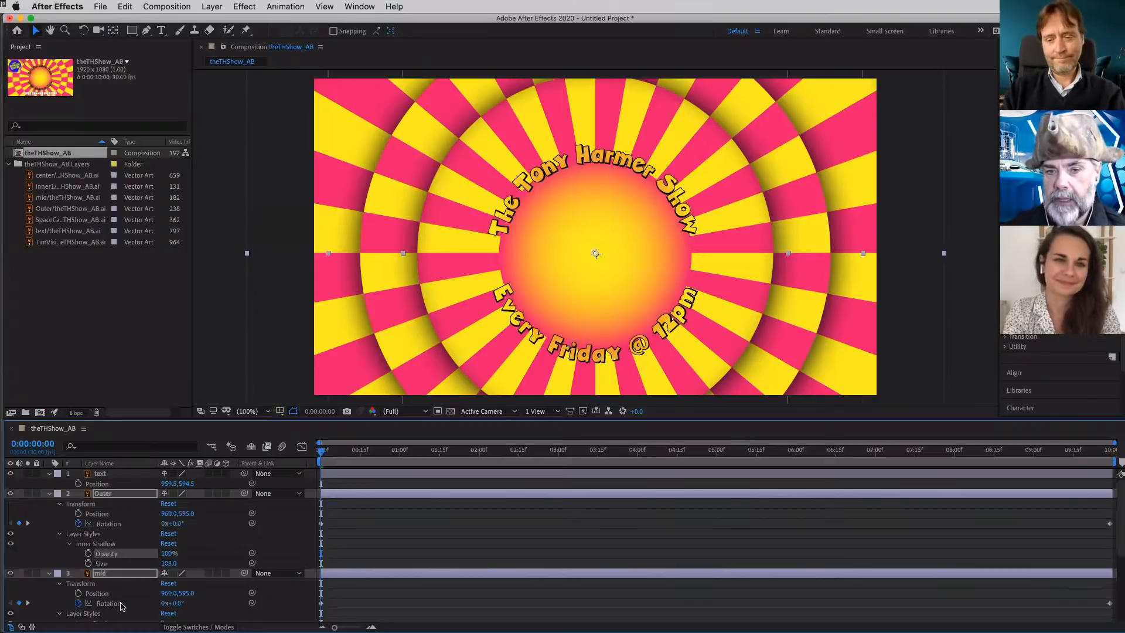
key(u)
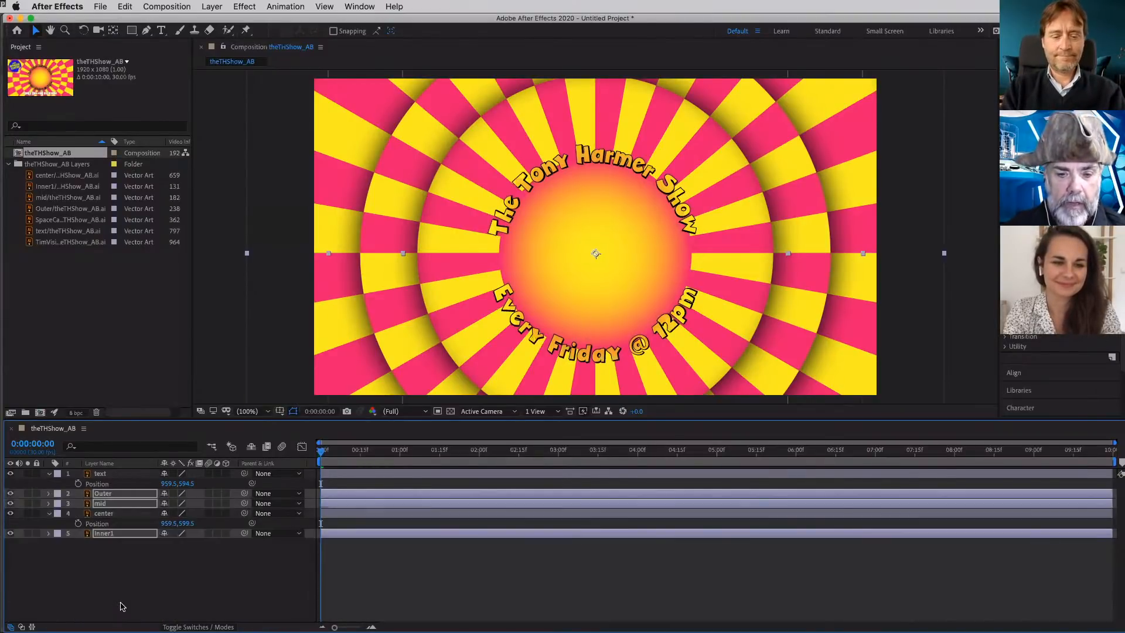
key(u)
key(u)
key(u)
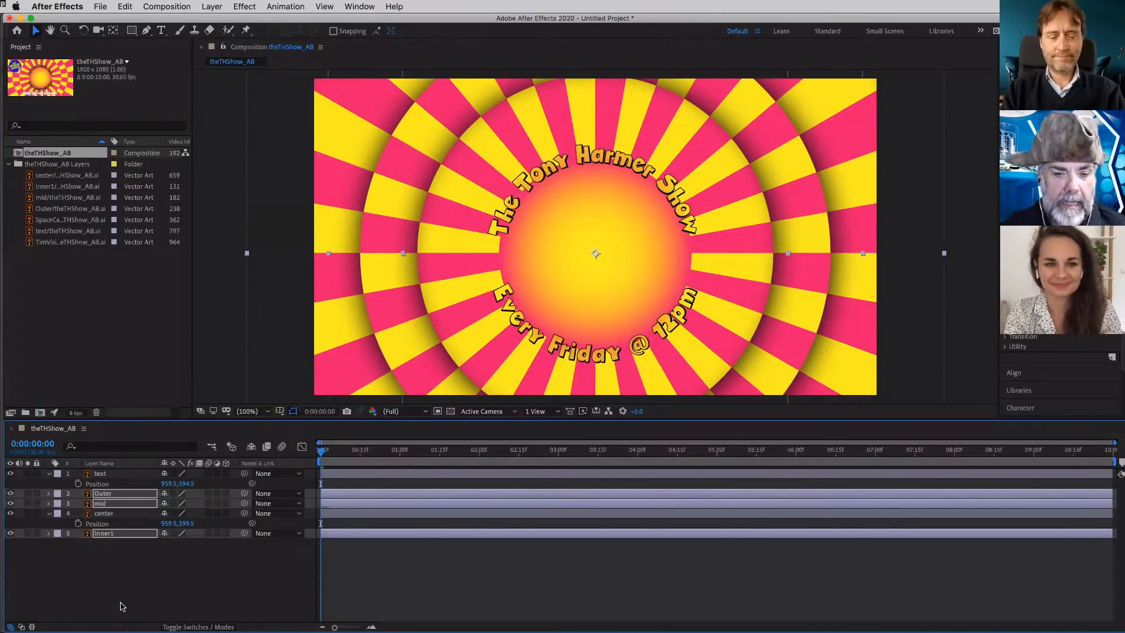
- Scrub the opening frames to check the ring shadows, return to 0:00:00:00 and collapse the center layer's properties
click(326, 450)
drag(377, 456, 308, 462)
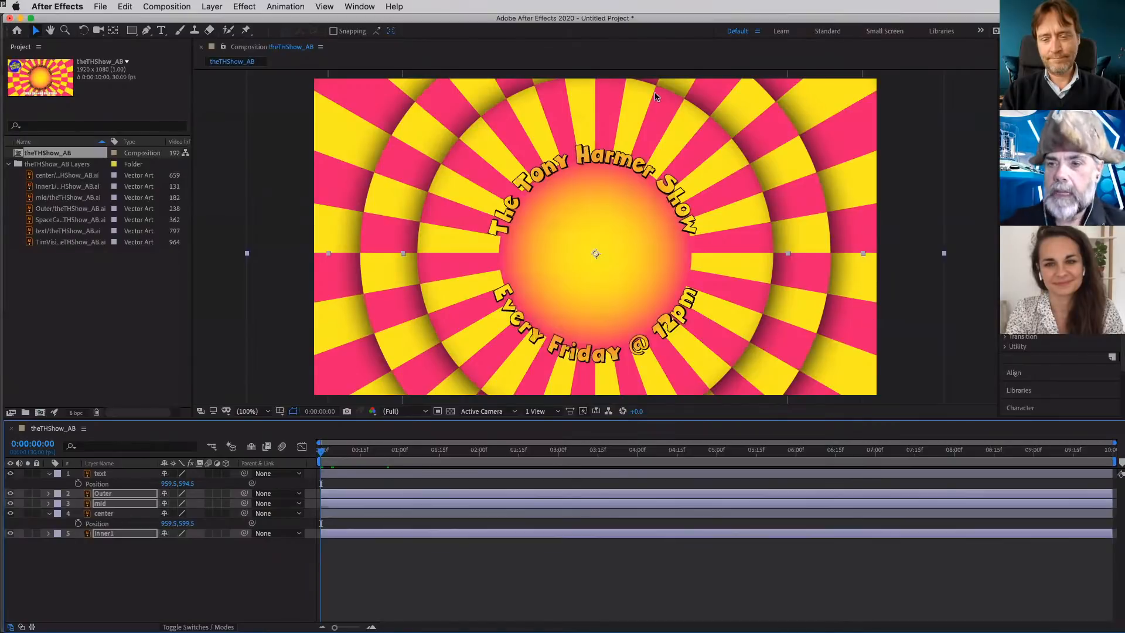
click(600, 170)
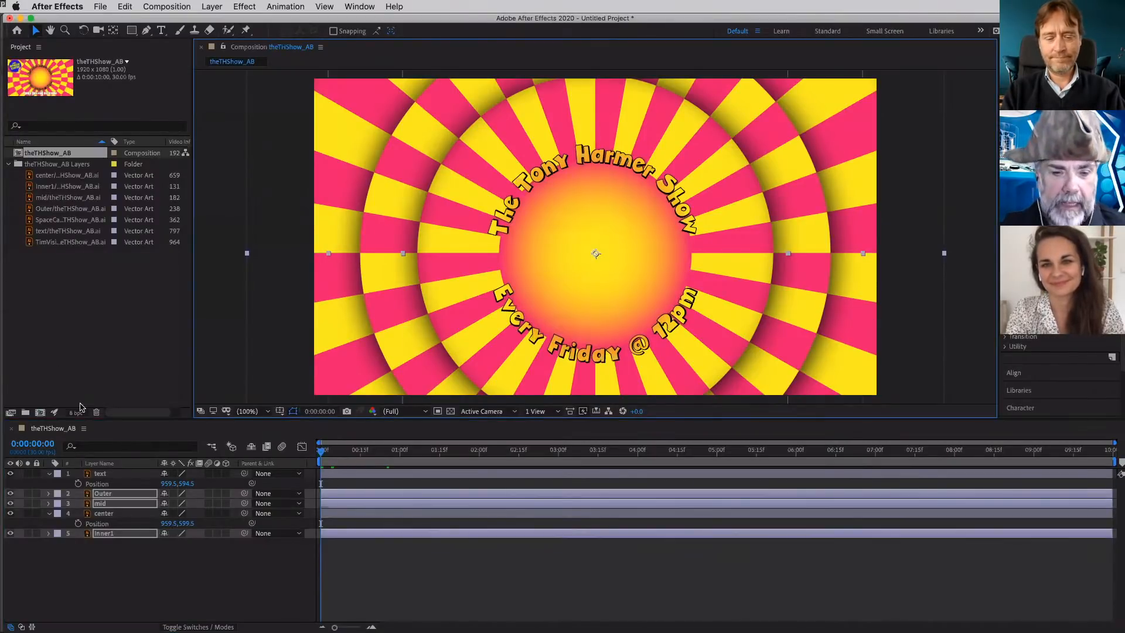
click(51, 517)
click(49, 514)
- Set a Scale keyframe of 100% on the text layer at 0:00:02:15
click(111, 476)
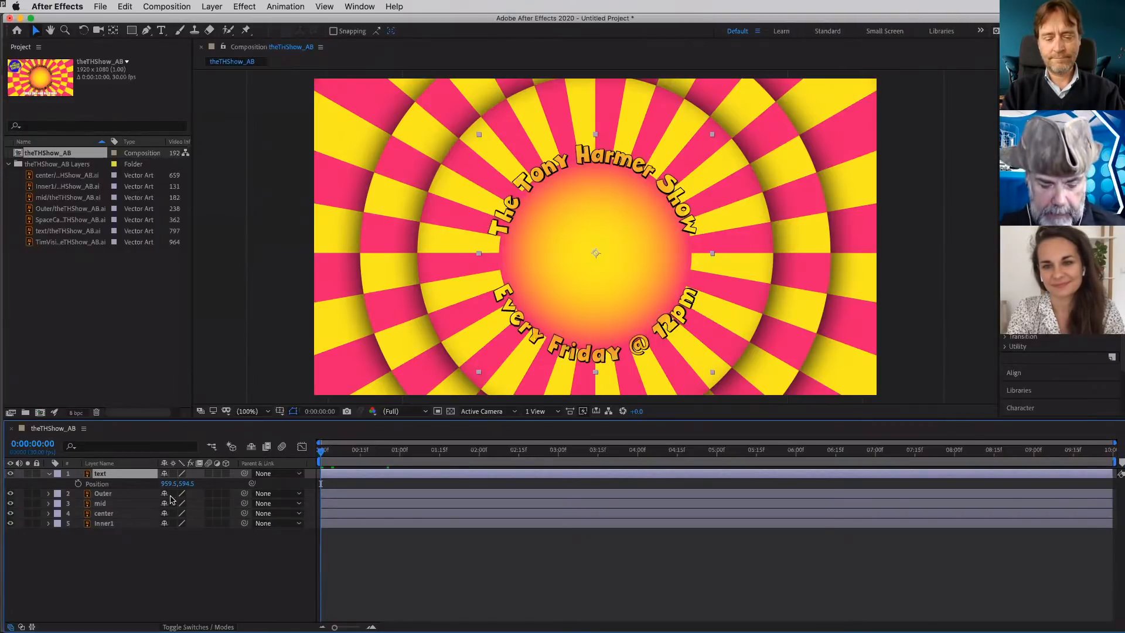
key(s)
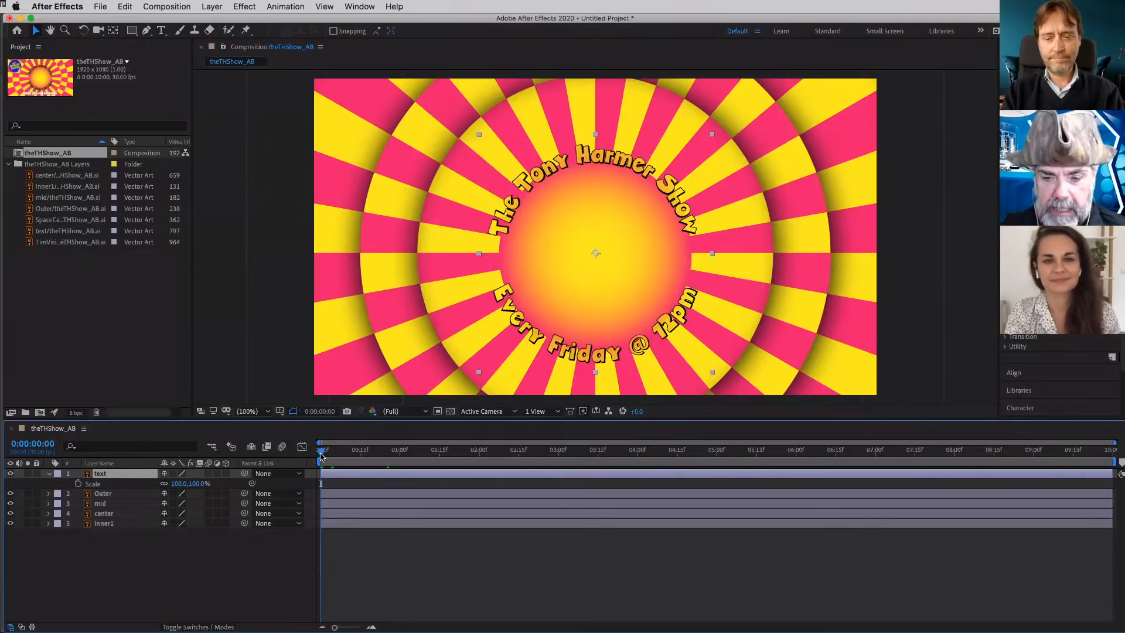
drag(368, 456, 524, 459)
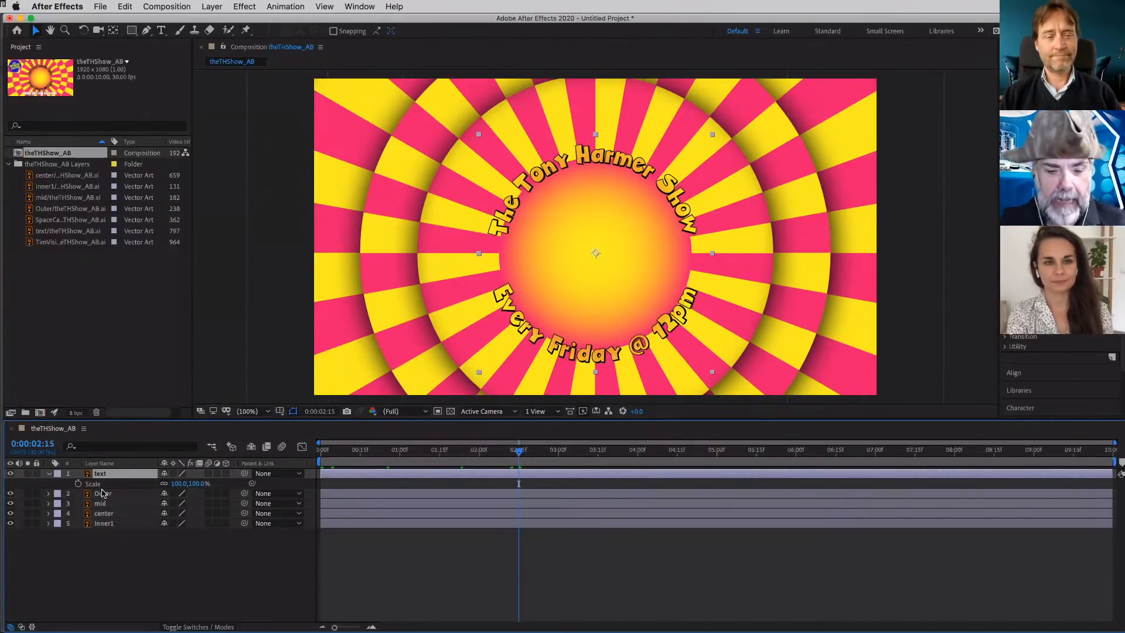
click(77, 483)
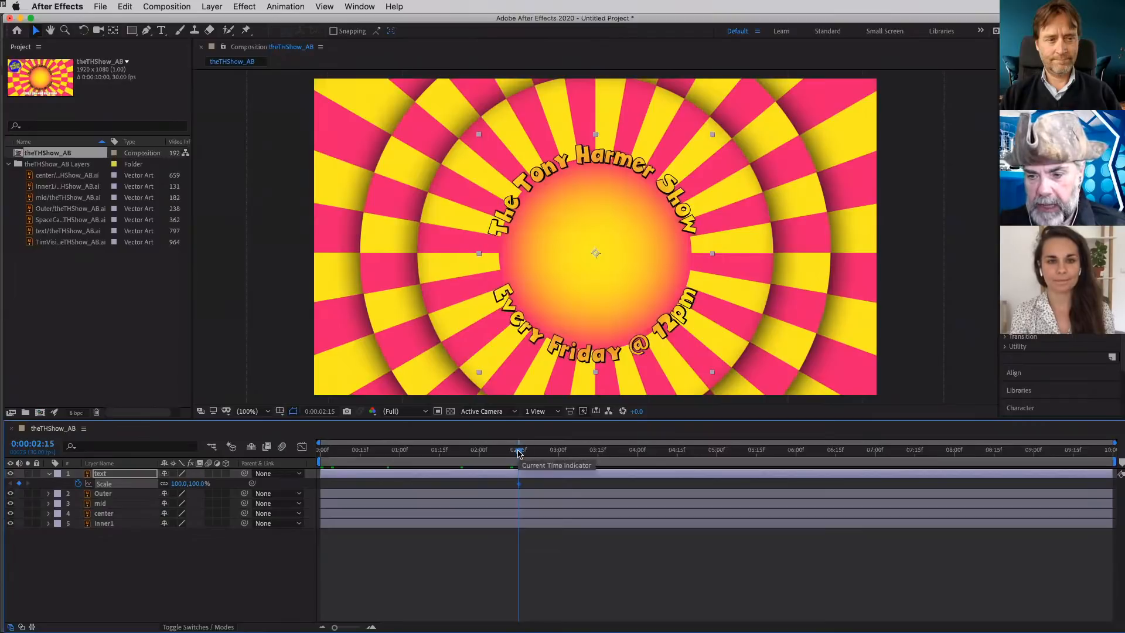
- Scale the text layer up to 420% at 0:00:00:26, scrub through the shrink and return to that keyframe
drag(520, 452, 389, 463)
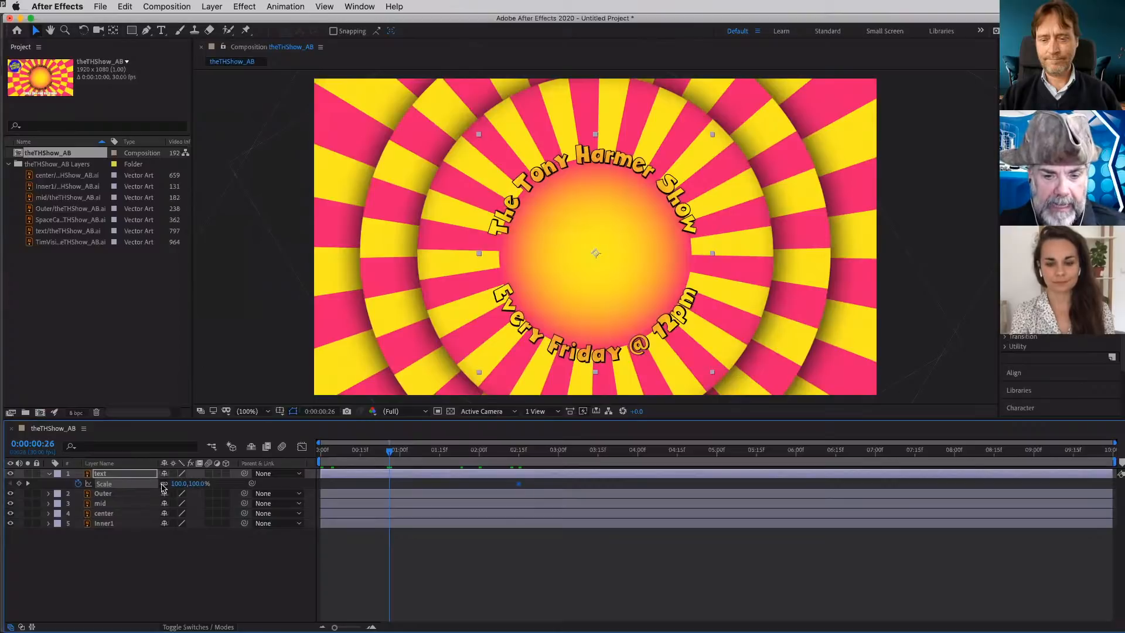
drag(196, 483, 409, 508)
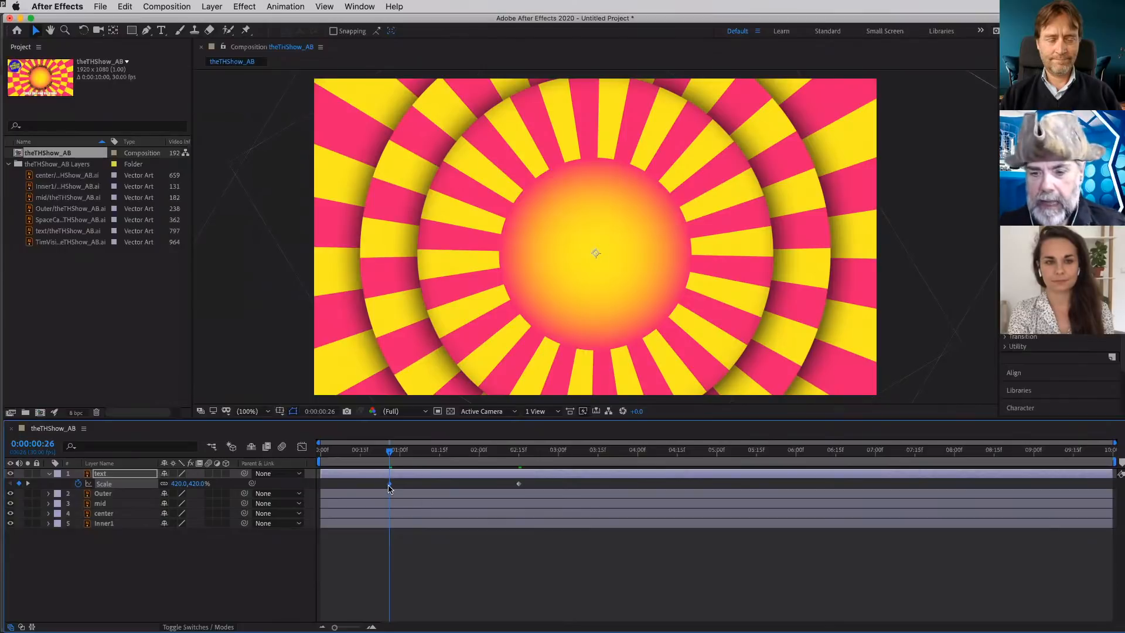
drag(392, 455, 525, 470)
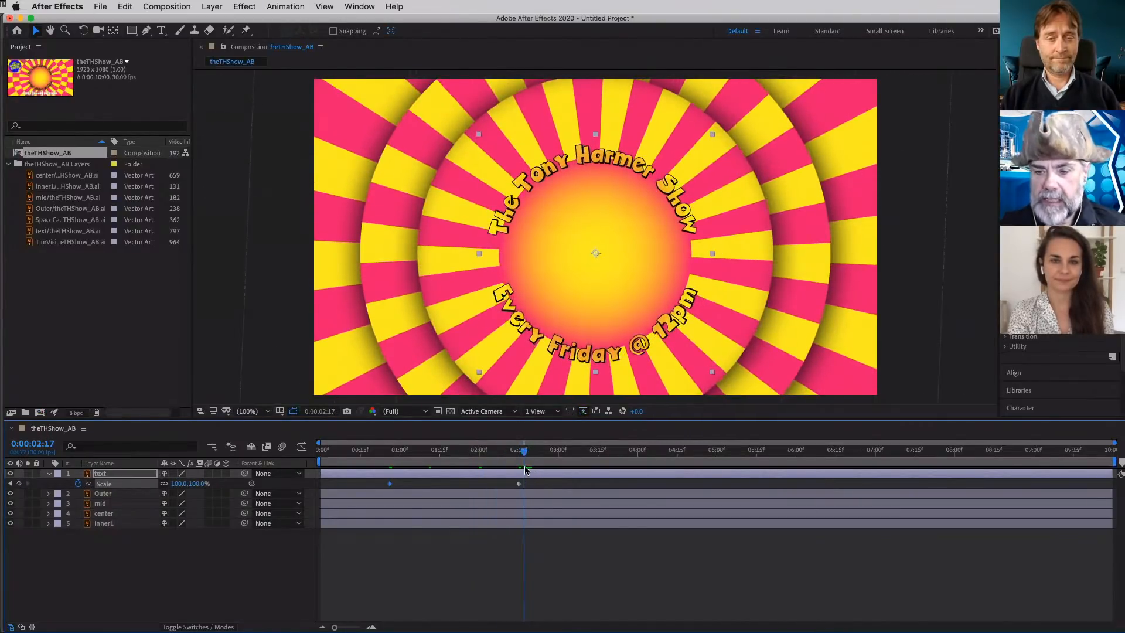
click(9, 484)
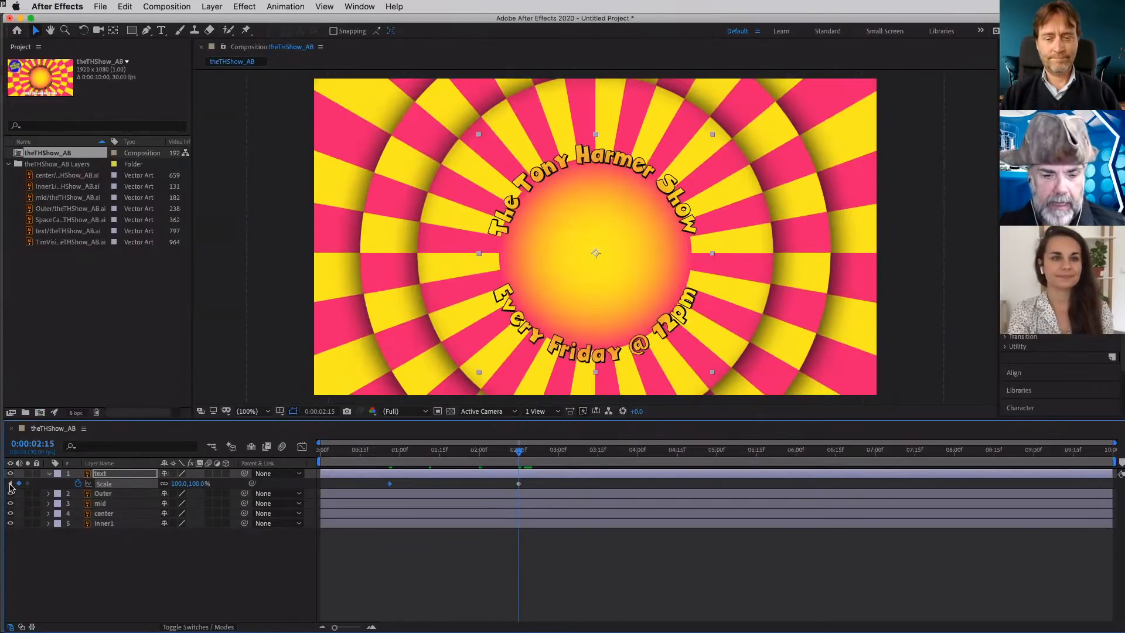
click(9, 484)
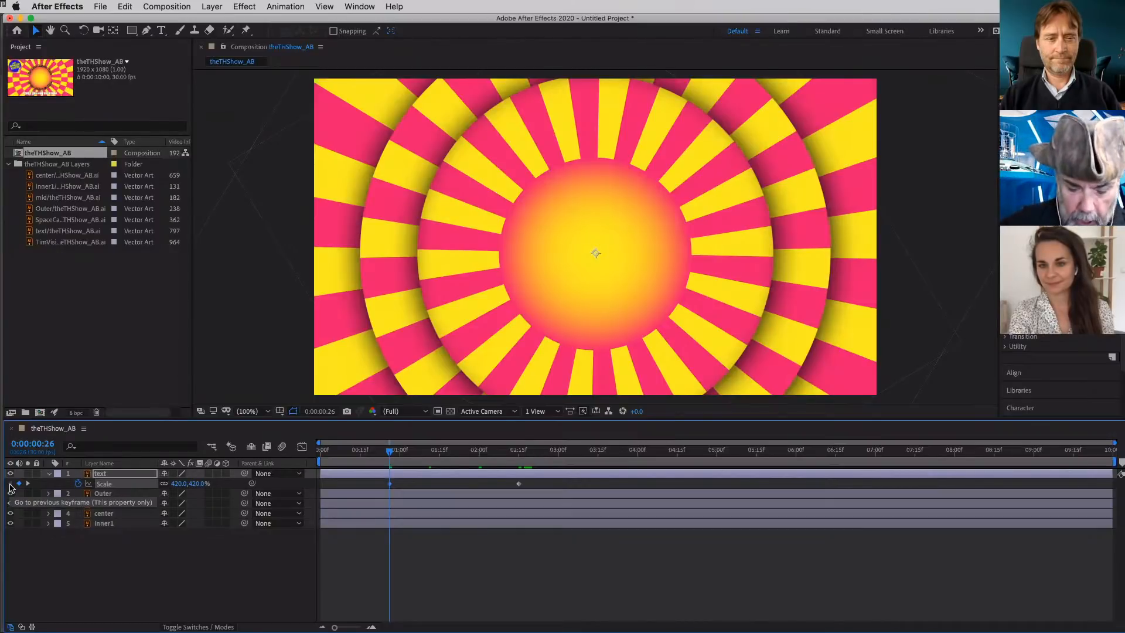
- Add 0° Rotation keyframes to the text layer at 0:00:00:26 and 0:00:02:15, with Scale shown alongside
key(r)
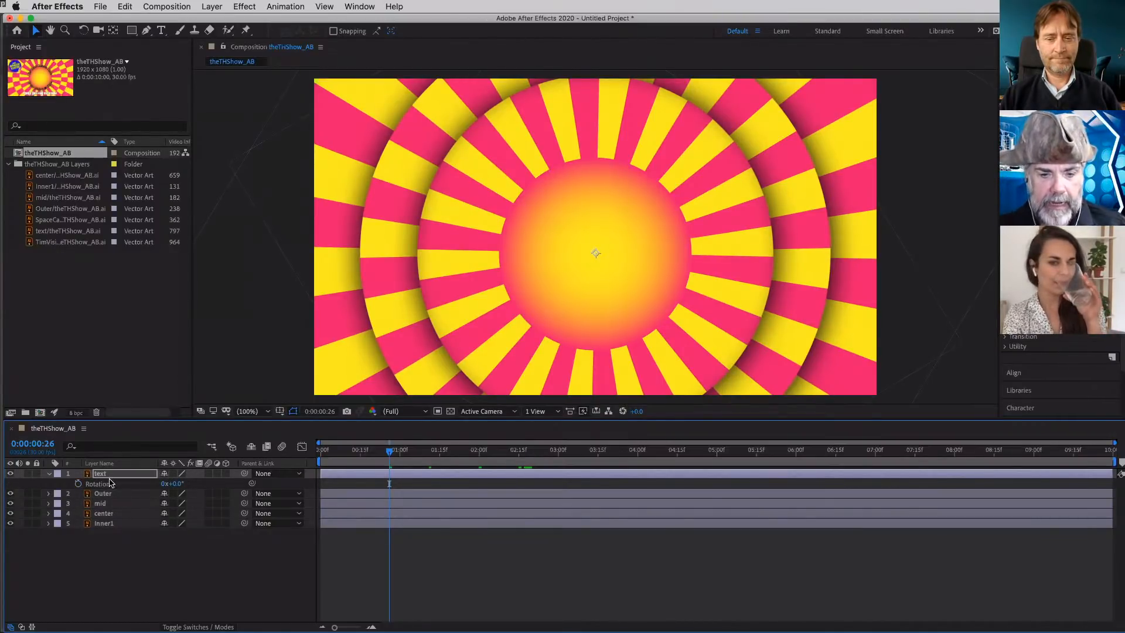
click(78, 484)
key(shift+s)
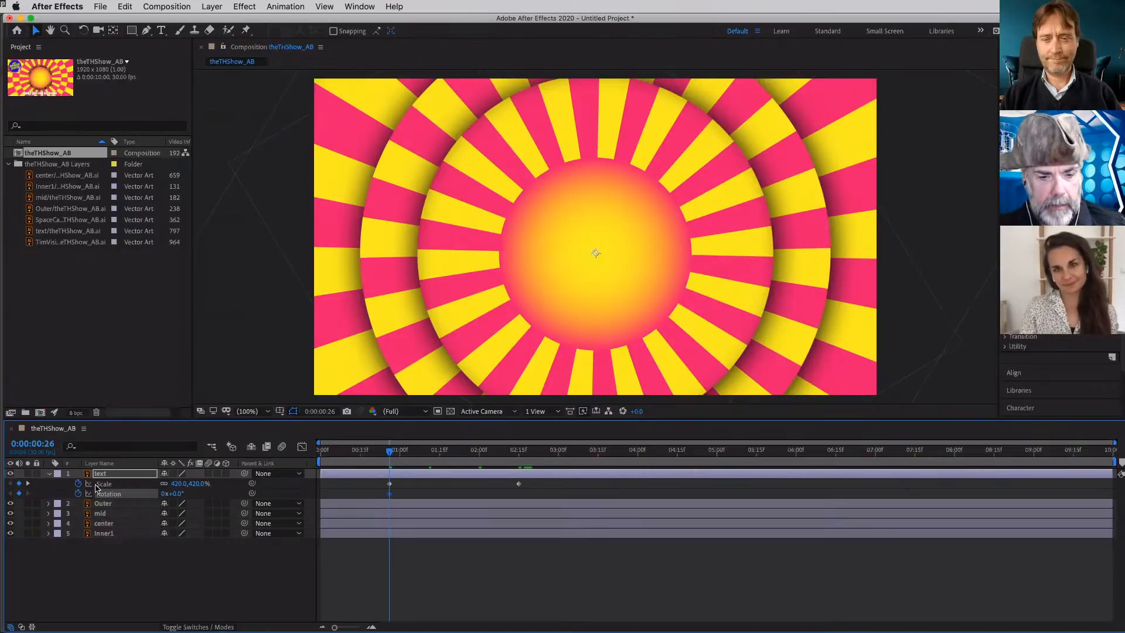
click(28, 487)
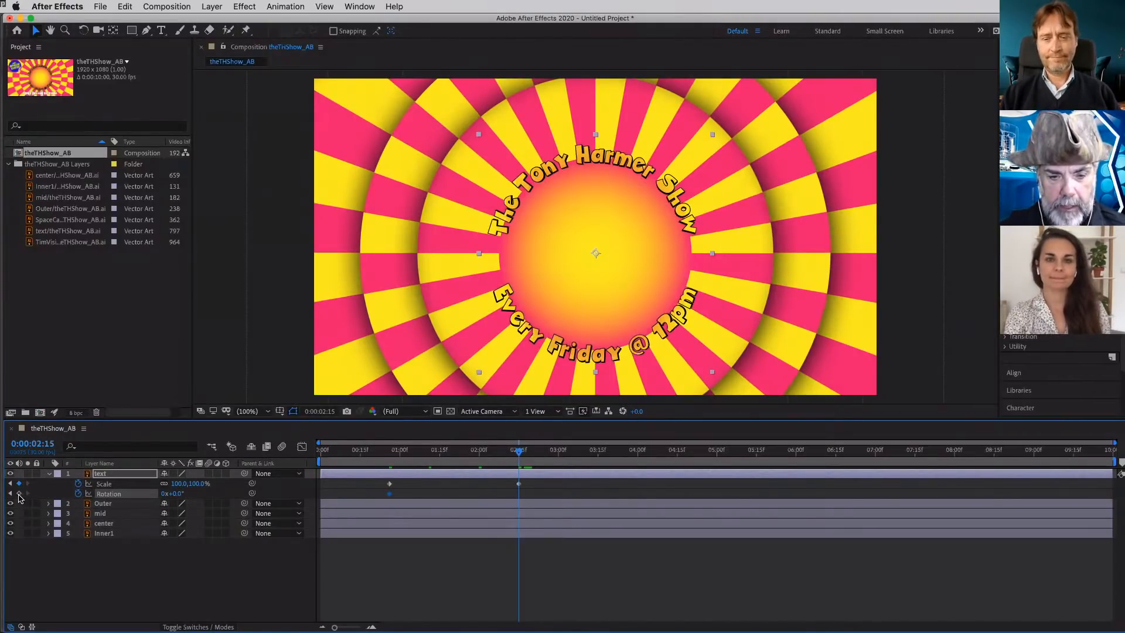
click(19, 494)
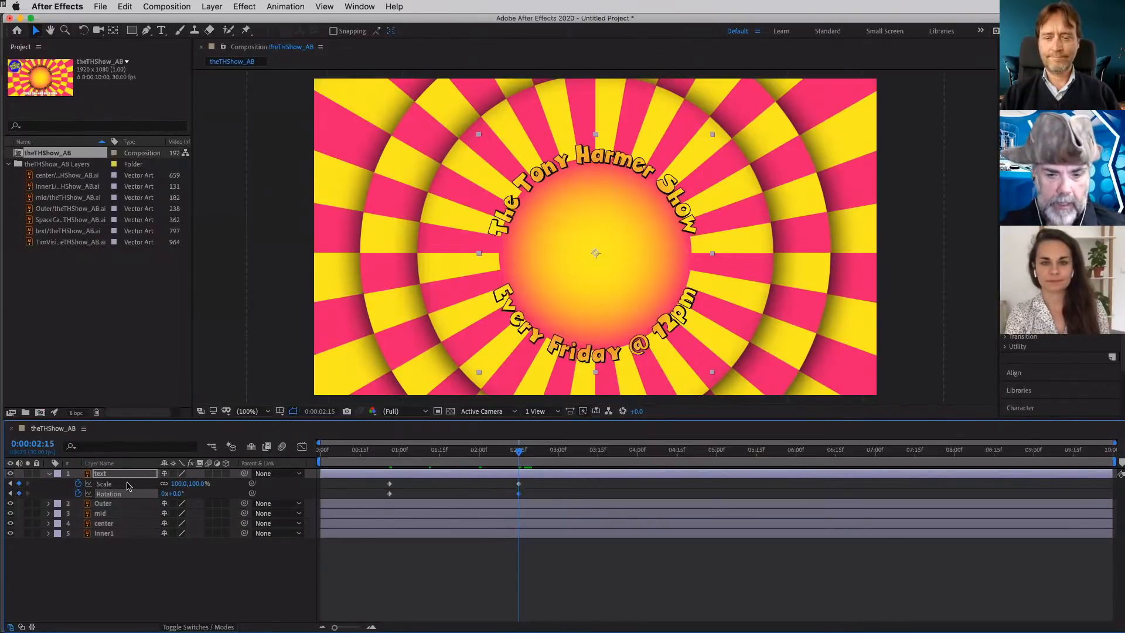
- Set the text layer's Rotation to 720° at the 0:00:00:26 keyframe
drag(520, 453, 500, 451)
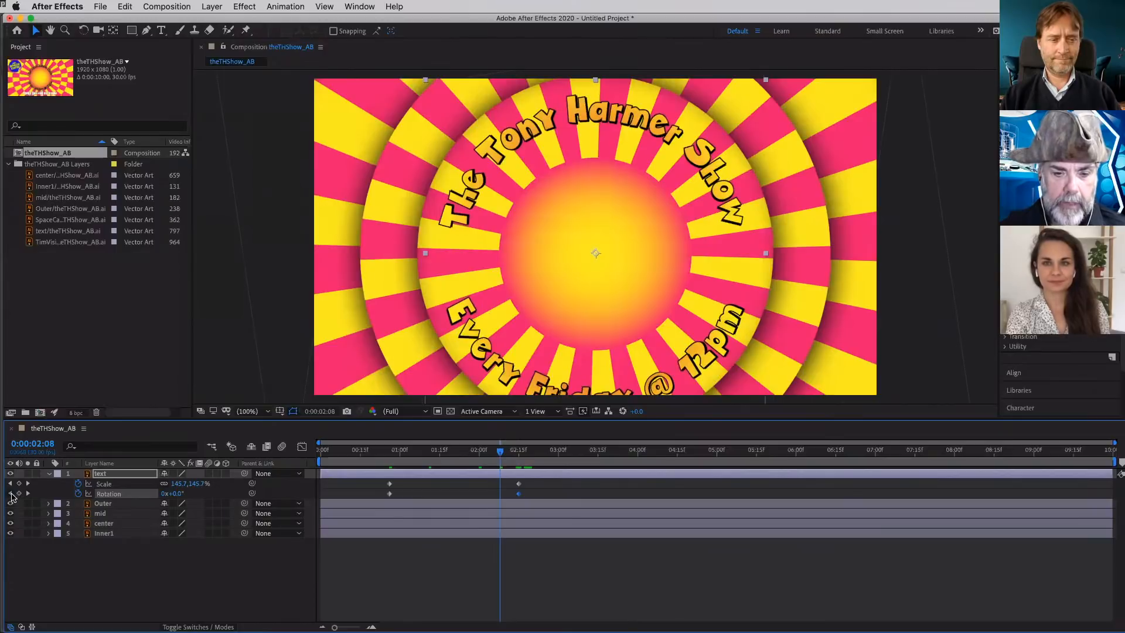
click(11, 493)
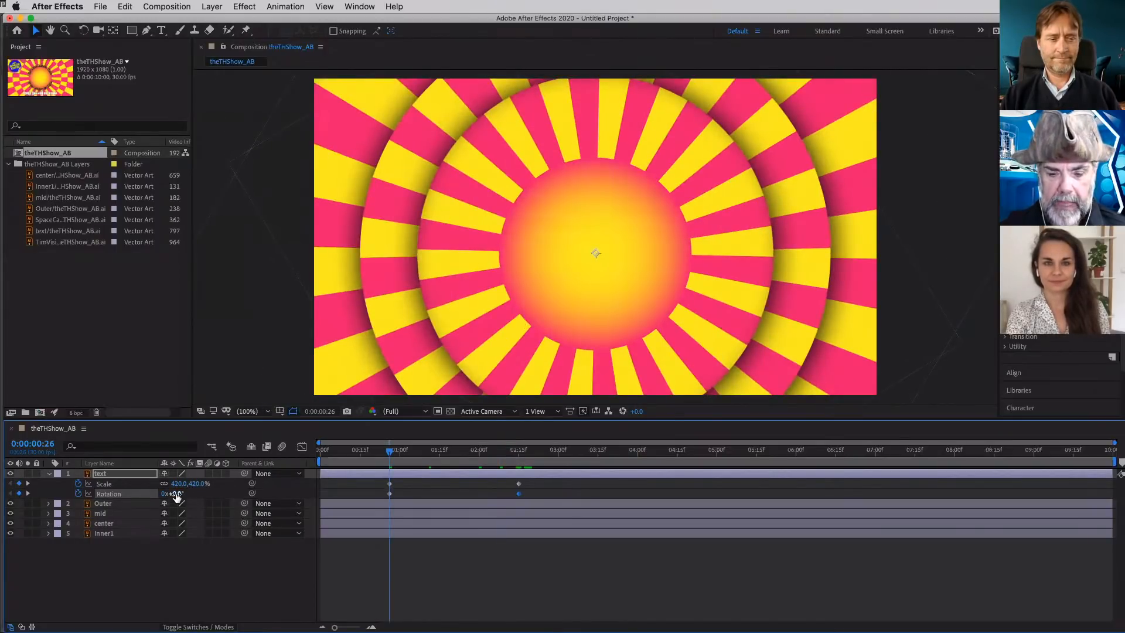
click(175, 495)
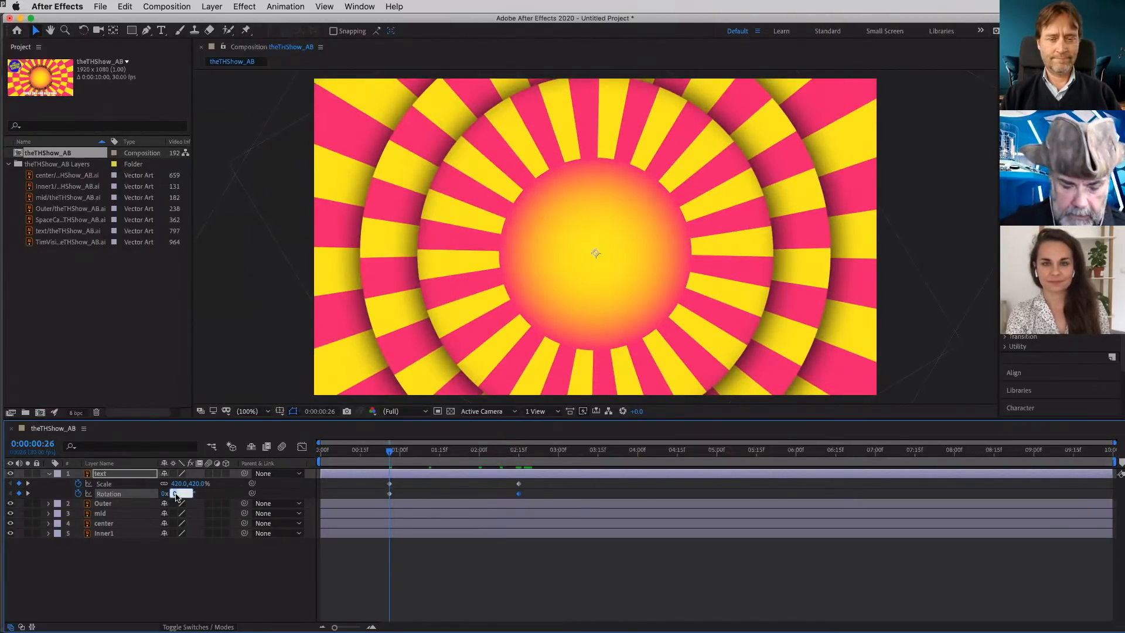
text(72)
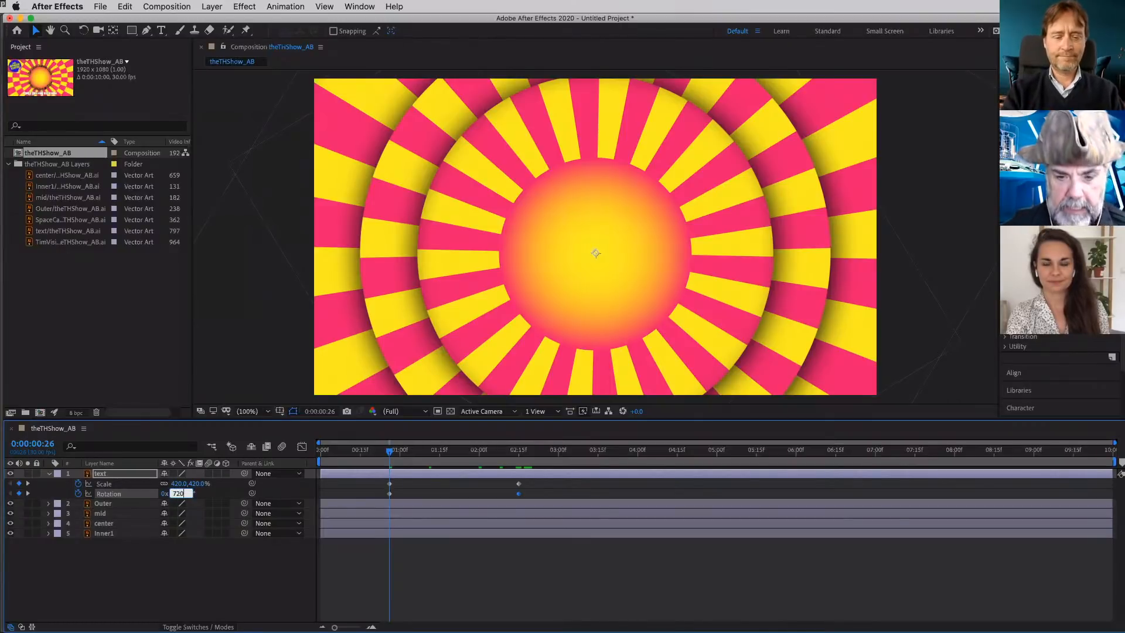
key(Tab)
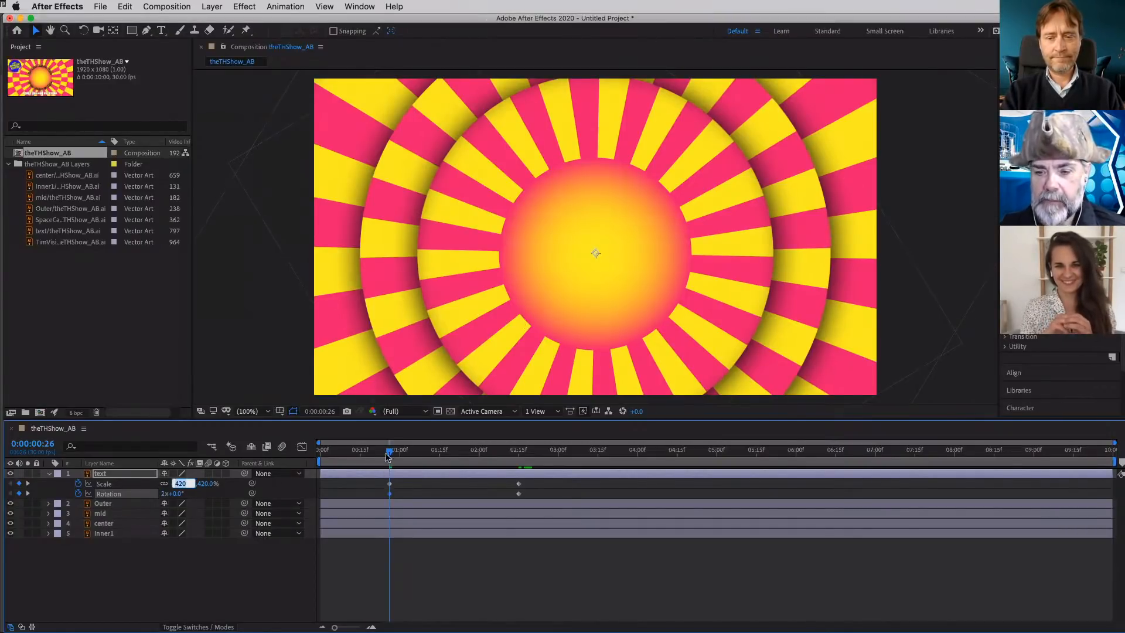
- Scrub and play the text's spinning scale-down from just before its first keyframe, stop the preview and return to 0:00:00:26
drag(390, 455, 514, 460)
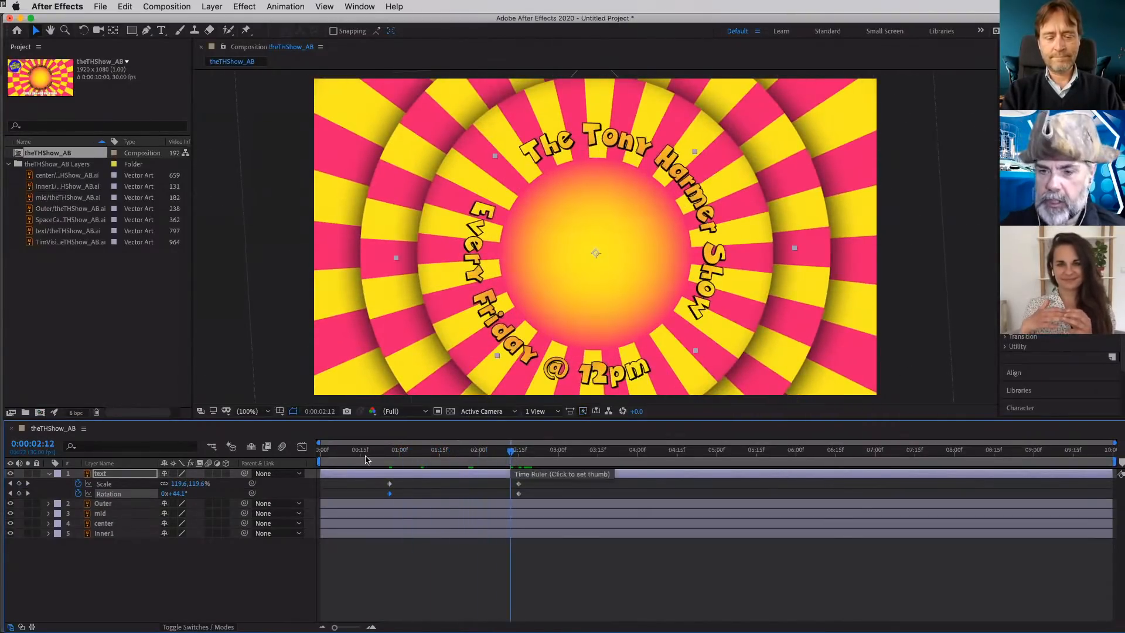
click(383, 460)
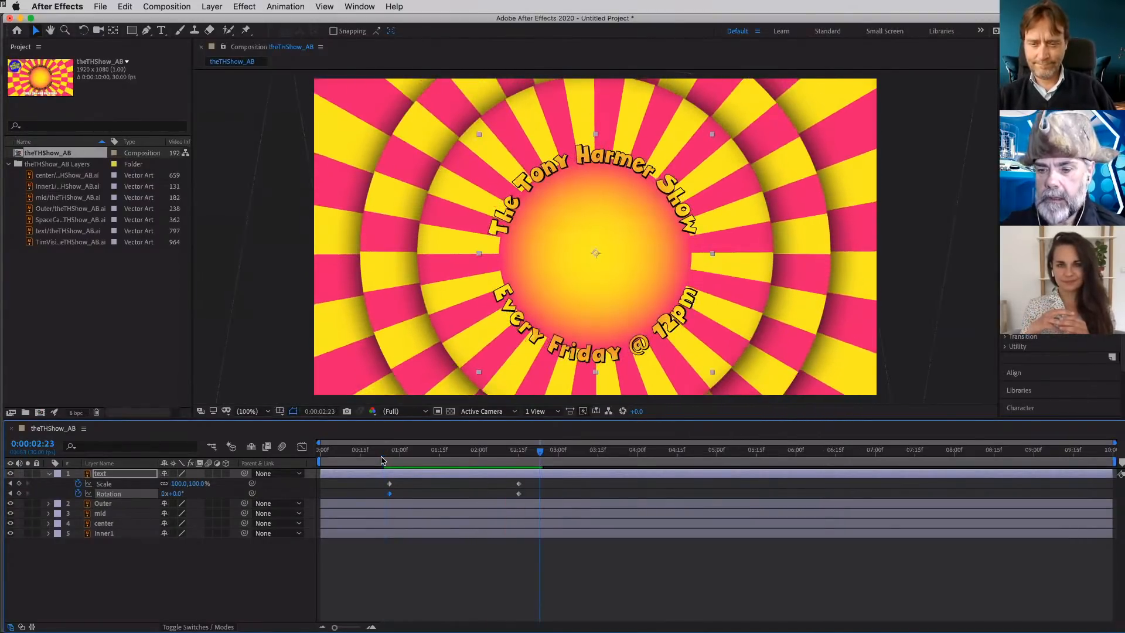
key(space)
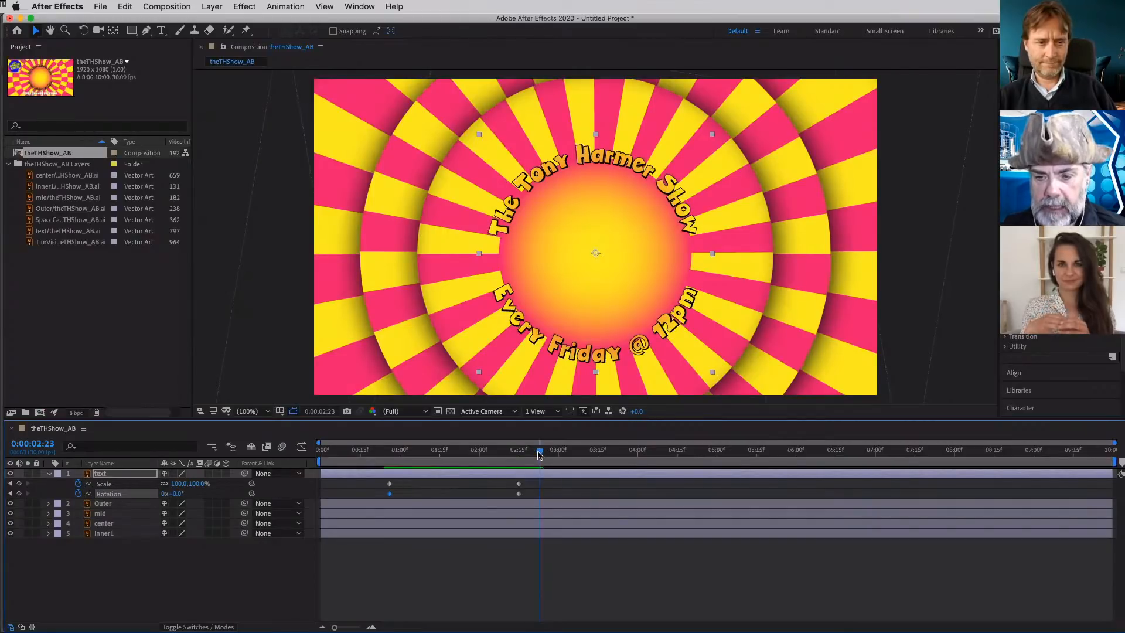
click(492, 455)
click(388, 455)
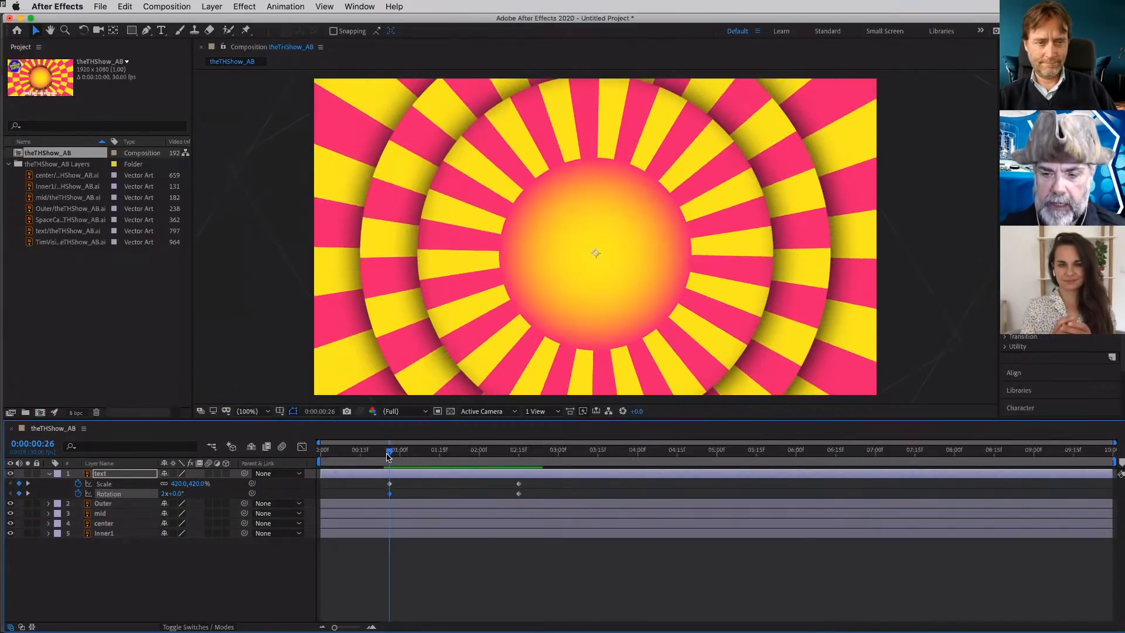
- Preview the text's spinning scale-down from 0:00:00:26, and add a 100% Opacity keyframe to the text layer at 0:00:02:15
key(space)
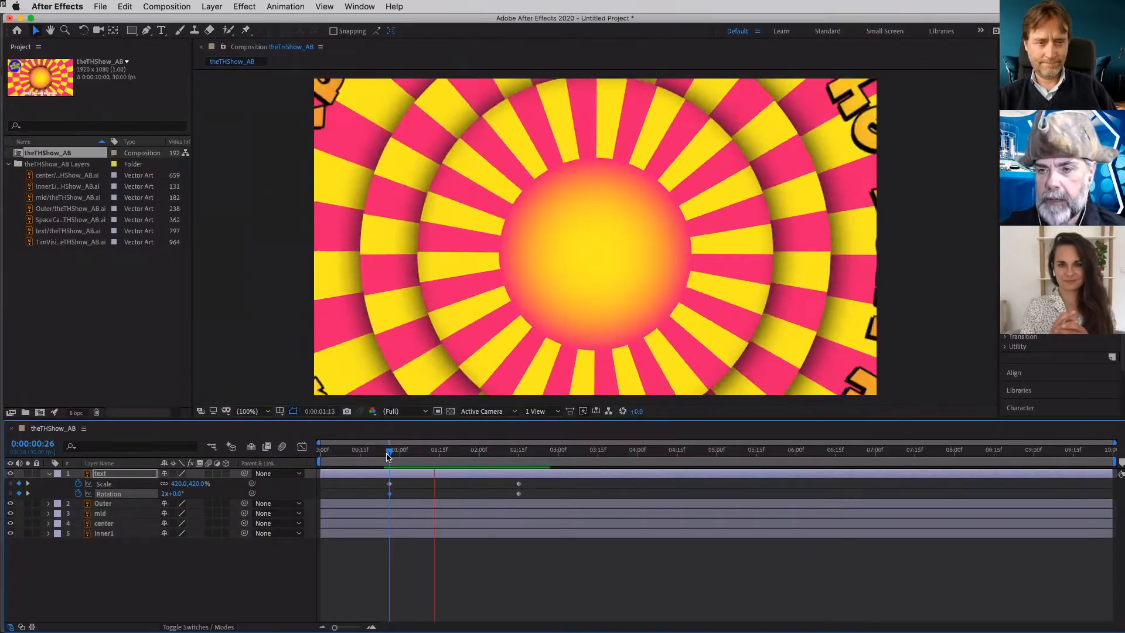
key(space)
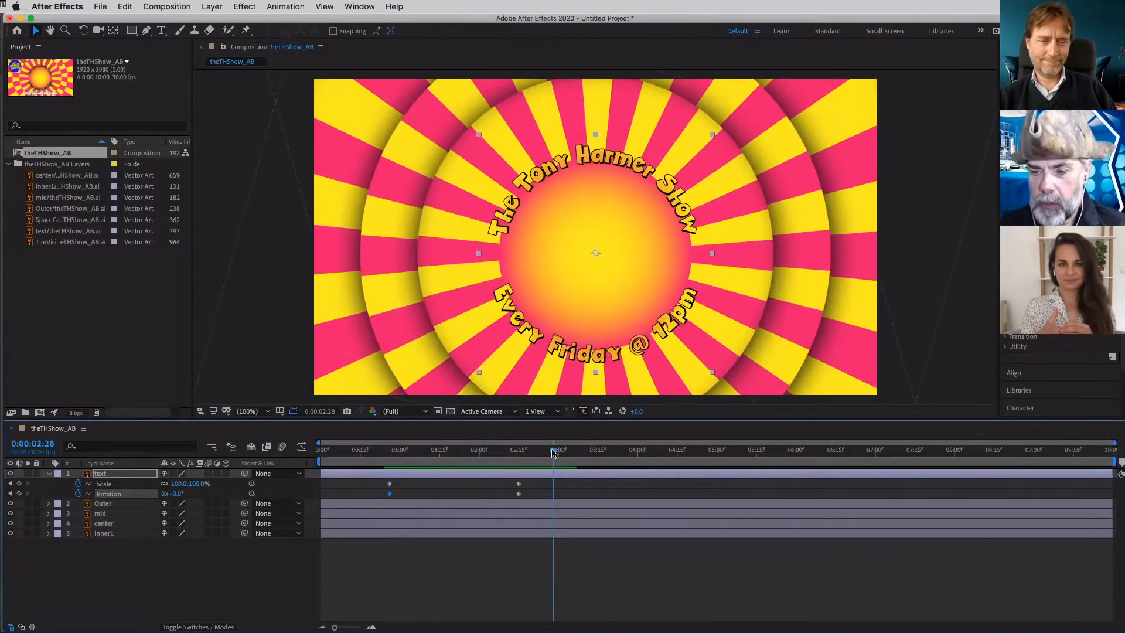
drag(554, 450, 535, 450)
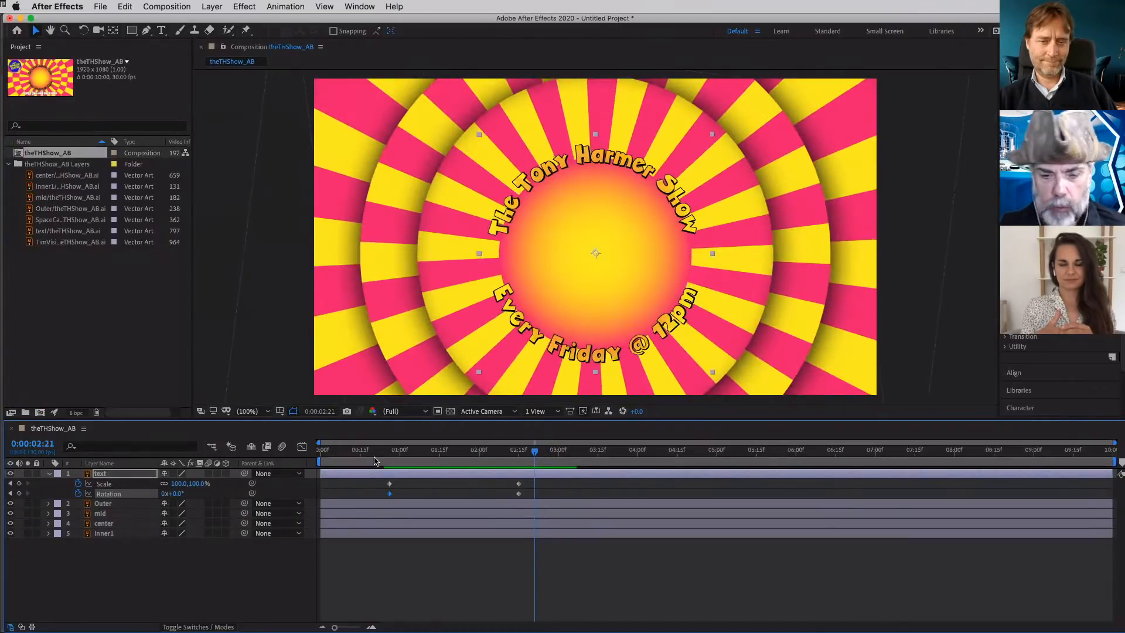
click(10, 493)
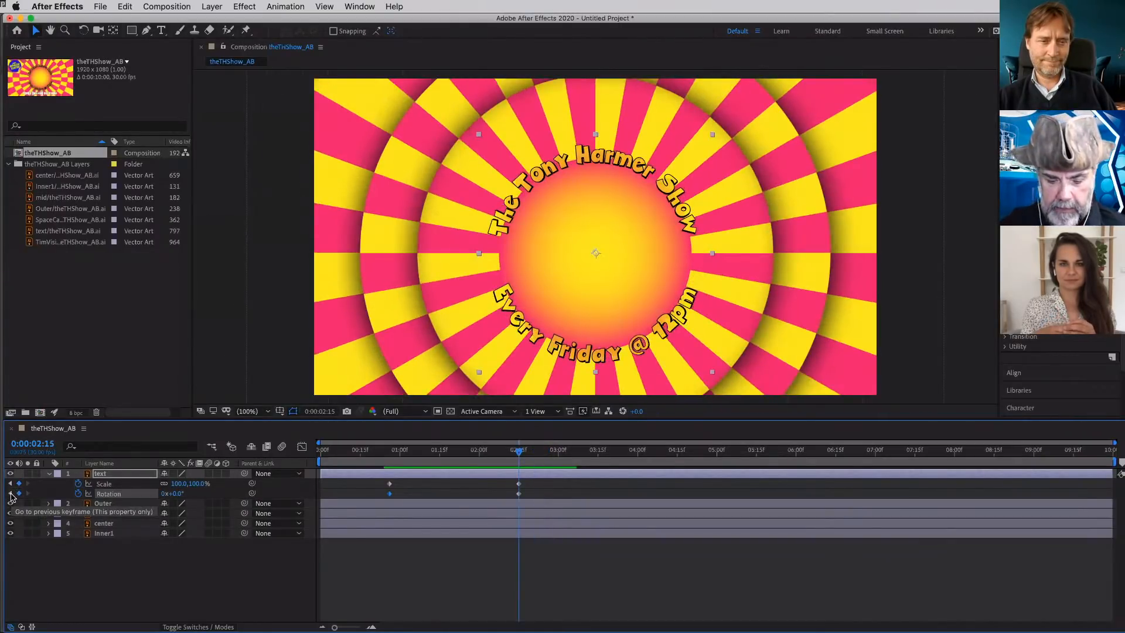
key(t)
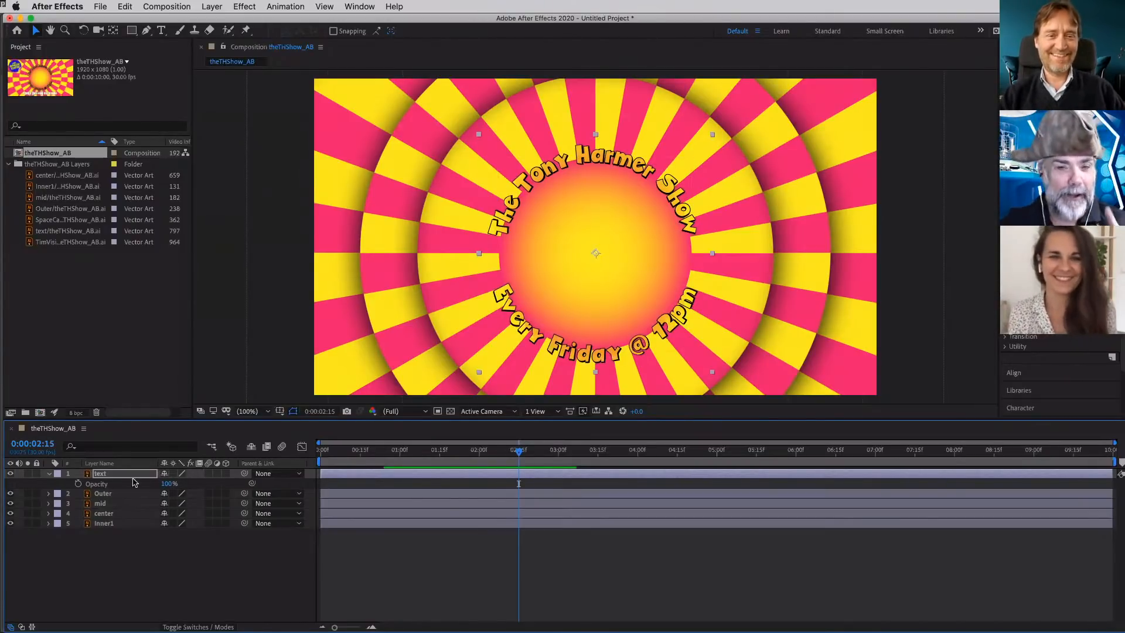
click(78, 484)
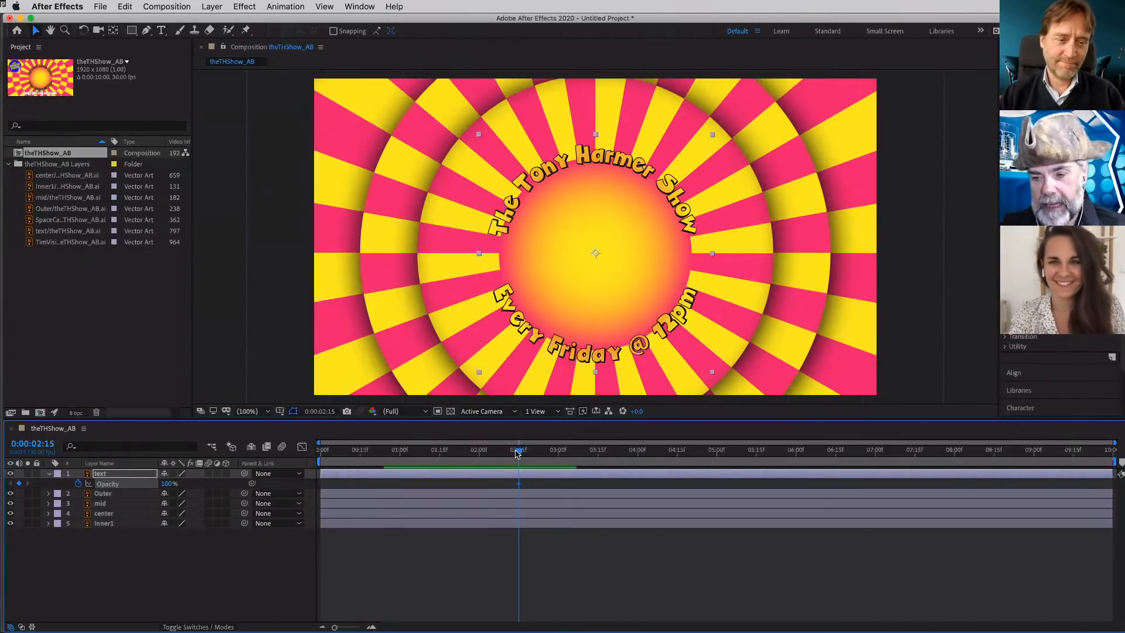
- Set the text layer's Opacity to 0% at 0:00:01:14 and scrub through the fade-in, ending at 0:00:00:25
drag(517, 453, 436, 460)
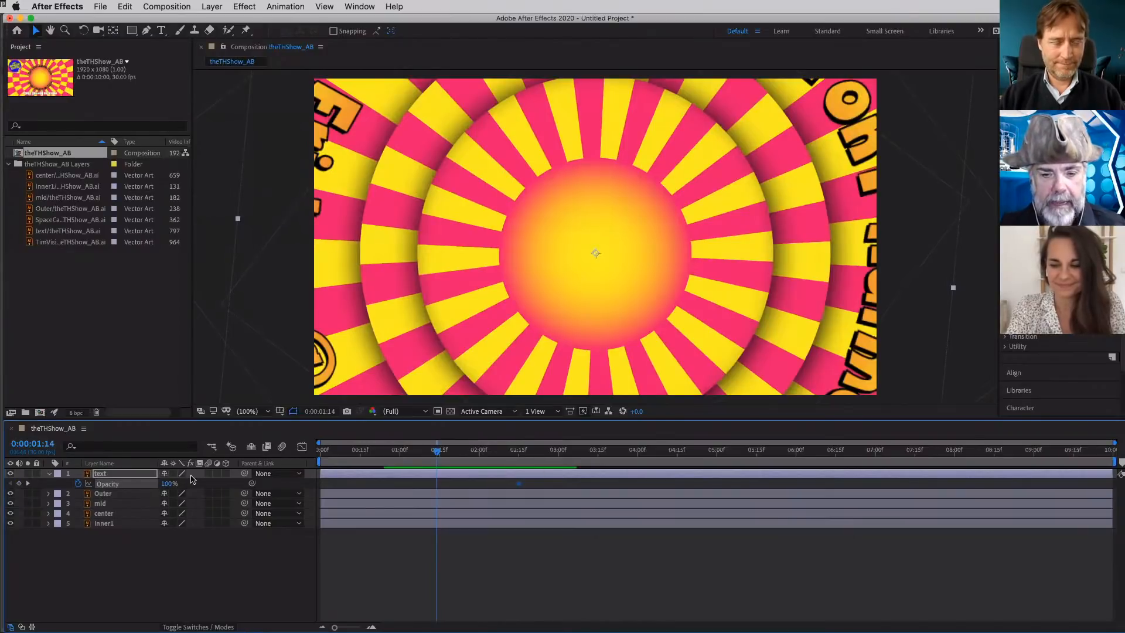
click(171, 485)
text(0)
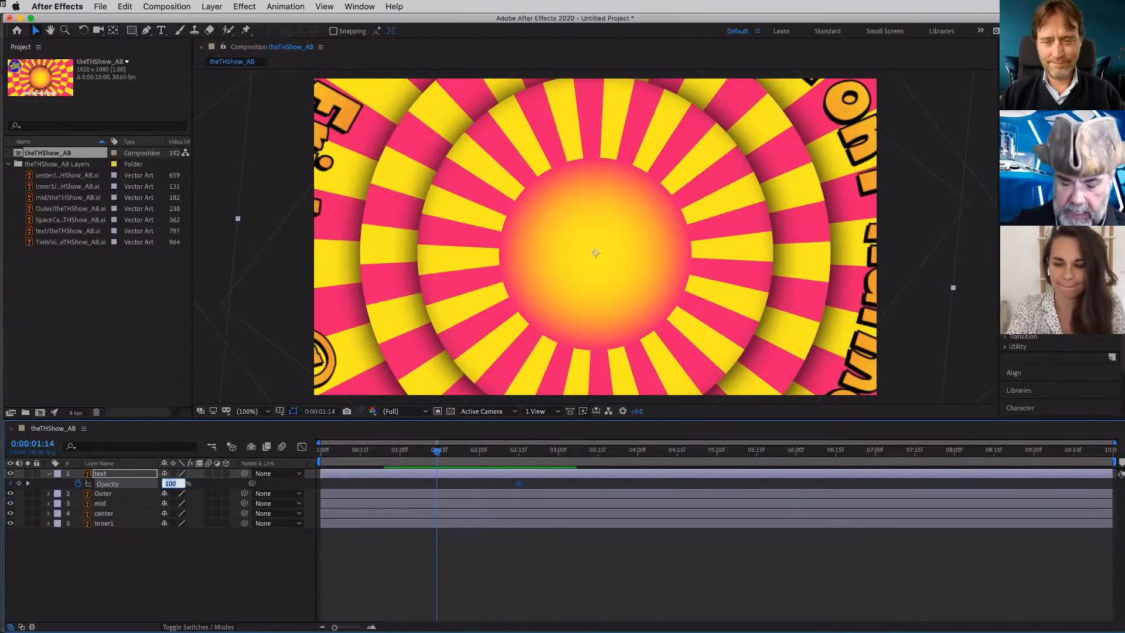
key(Return)
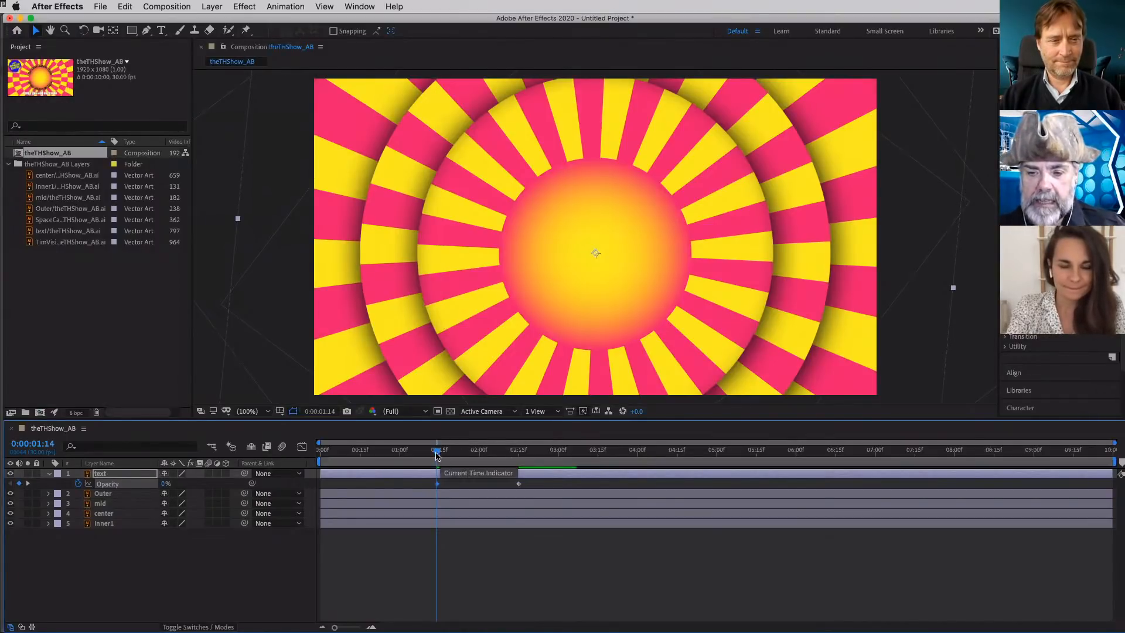
drag(436, 456, 384, 458)
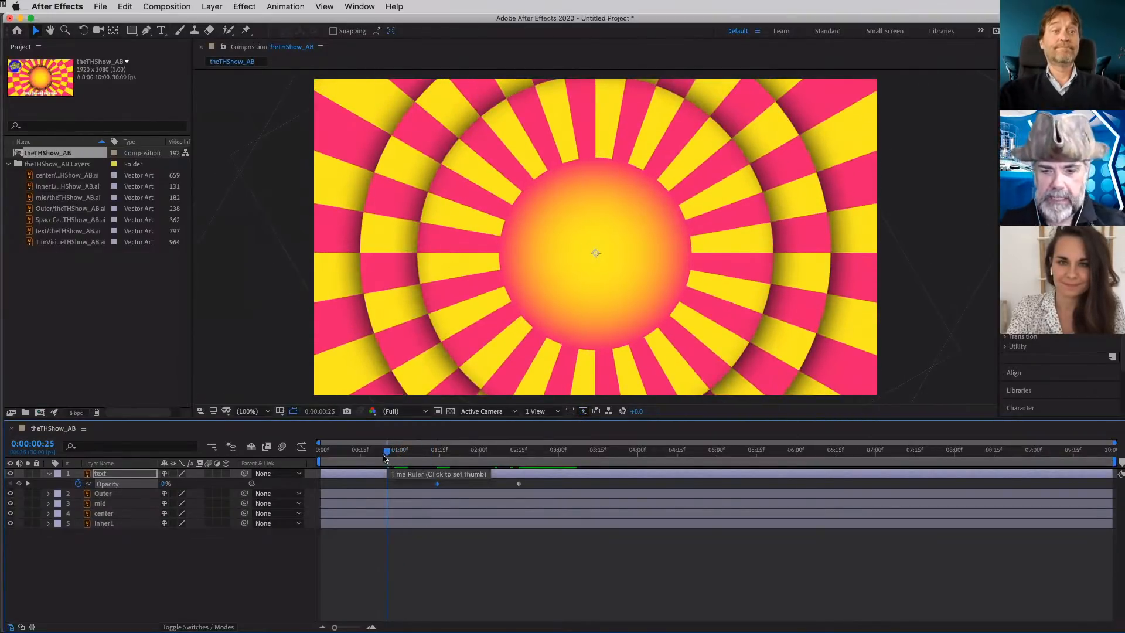
click(101, 316)
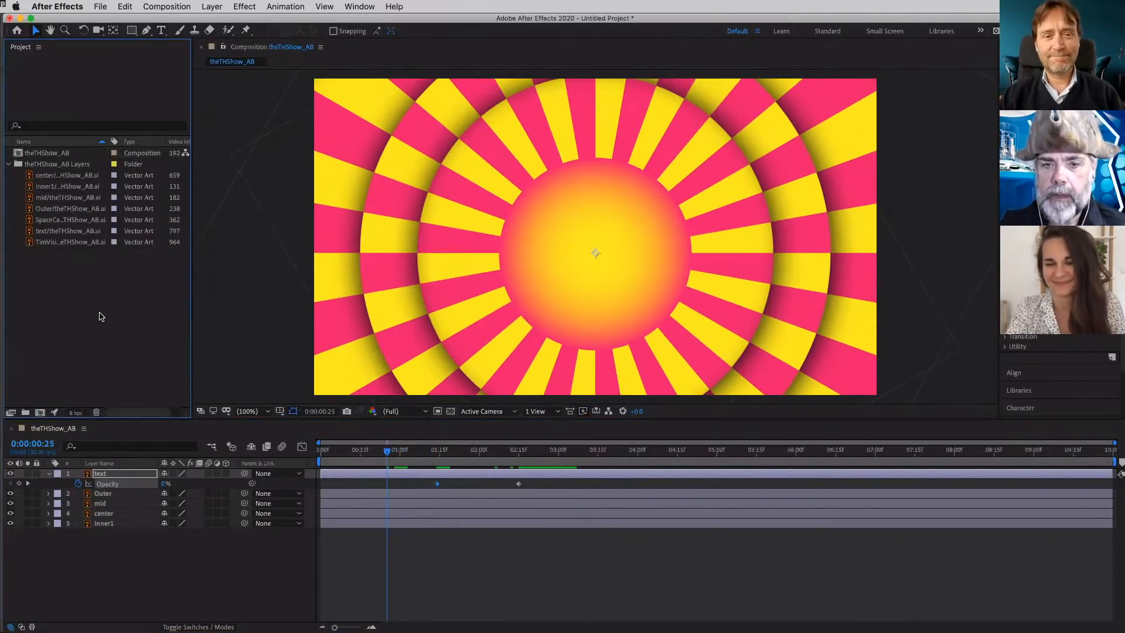
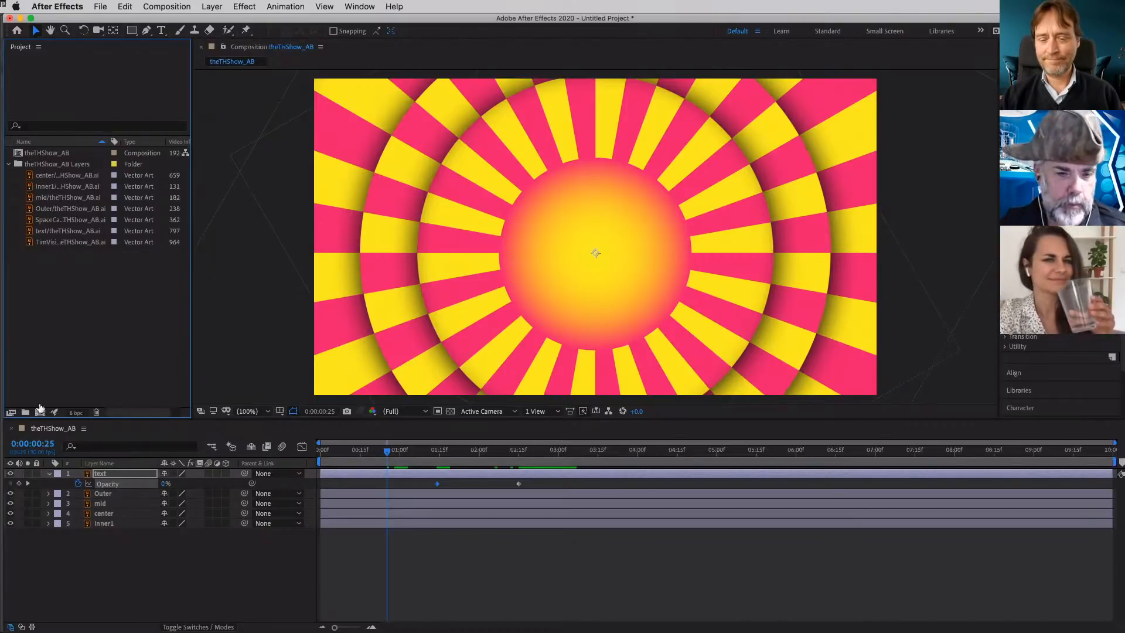
- Open the file import dialog and preview the astroCat.psd, spaceCat2.psd and spaceCat3.psd images in the BehanceAfterEffects folder
double_click(107, 314)
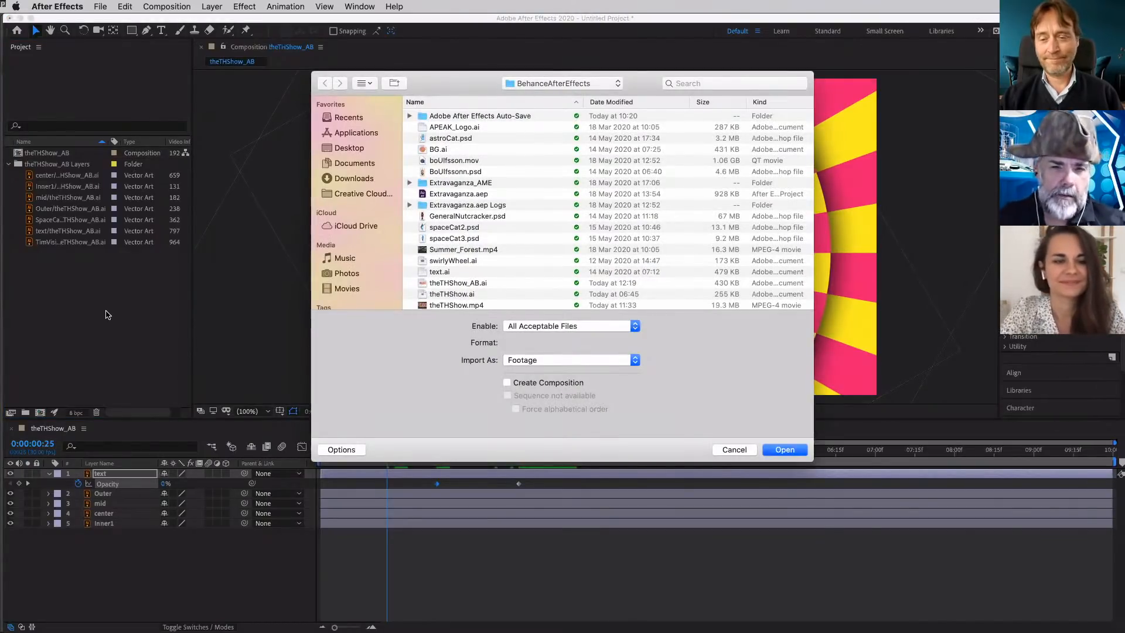
scroll(491, 239, down, 3)
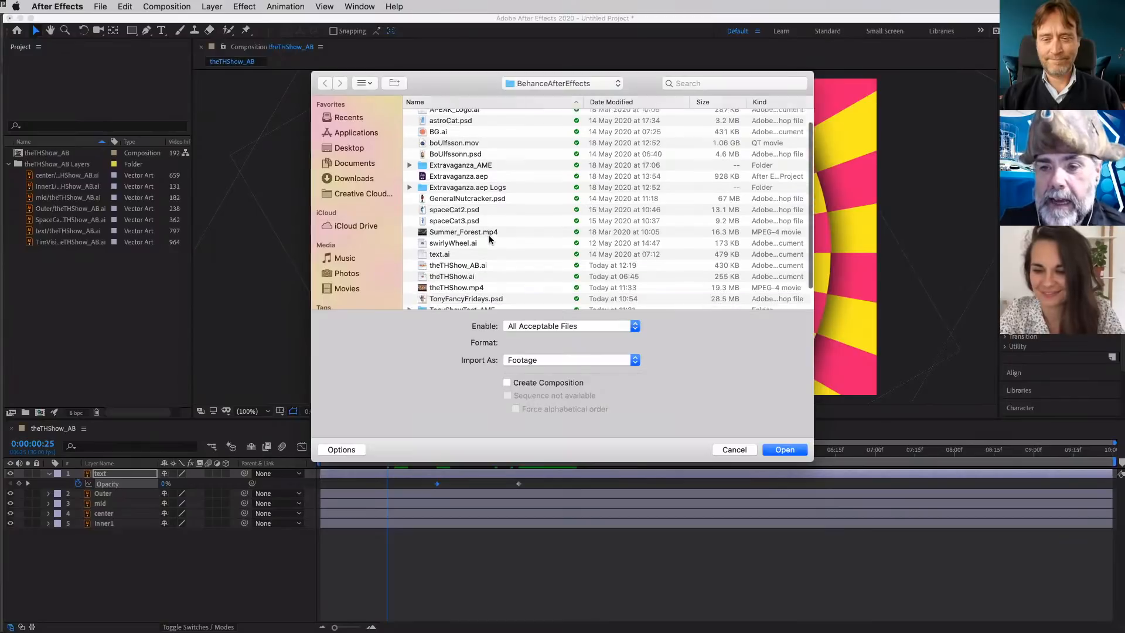
scroll(490, 235, up, 3)
click(447, 138)
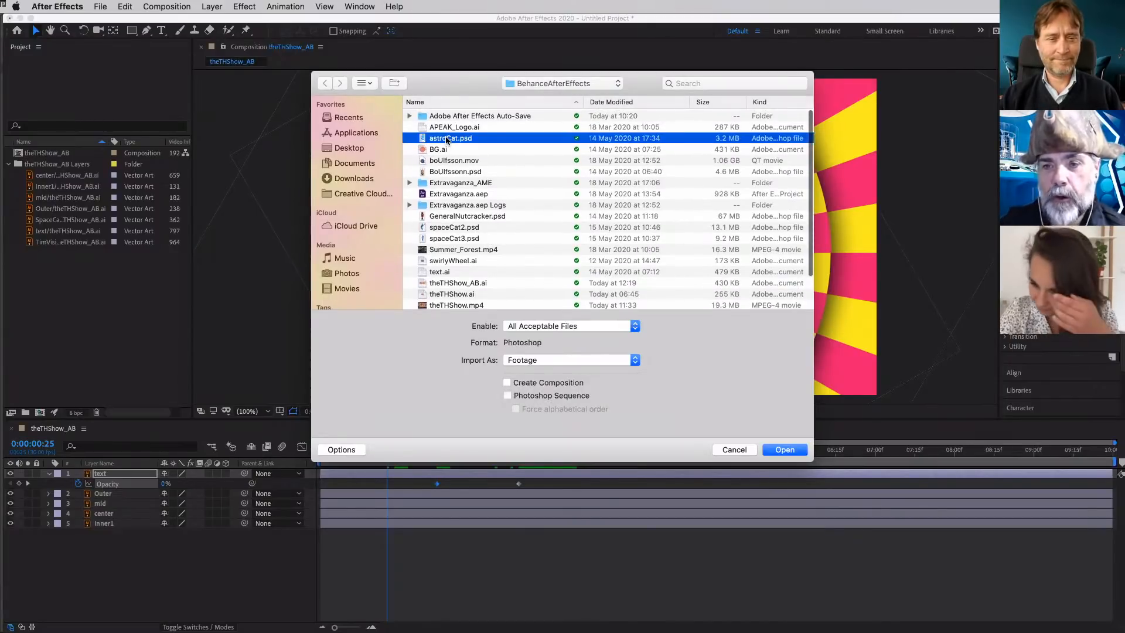
key(space)
key(space)
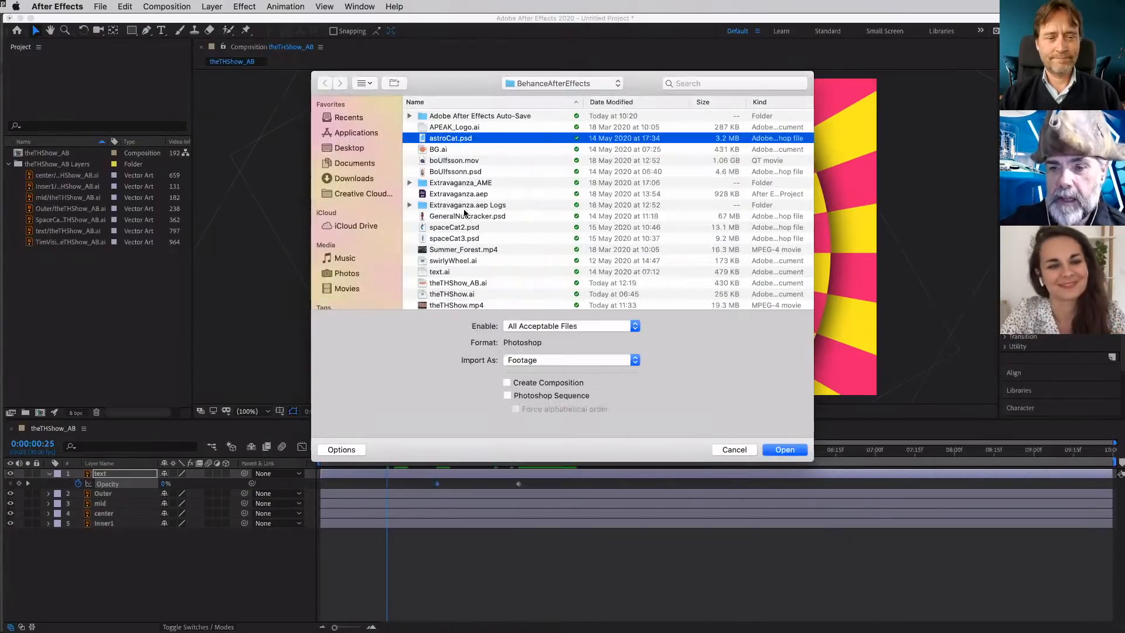
click(446, 228)
key(space)
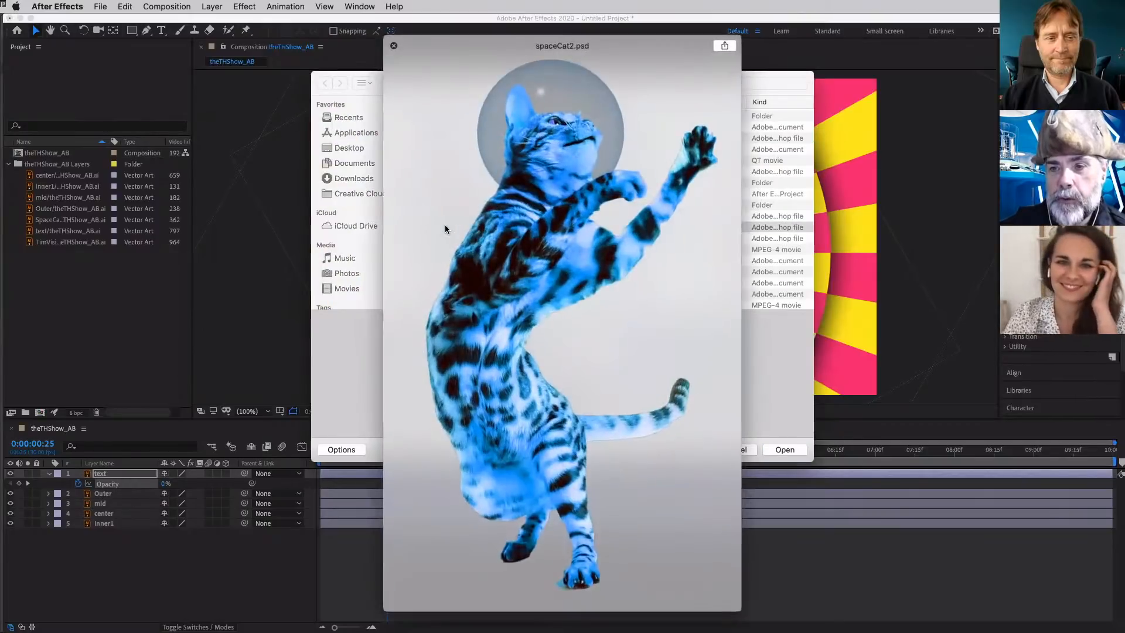
key(space)
click(450, 239)
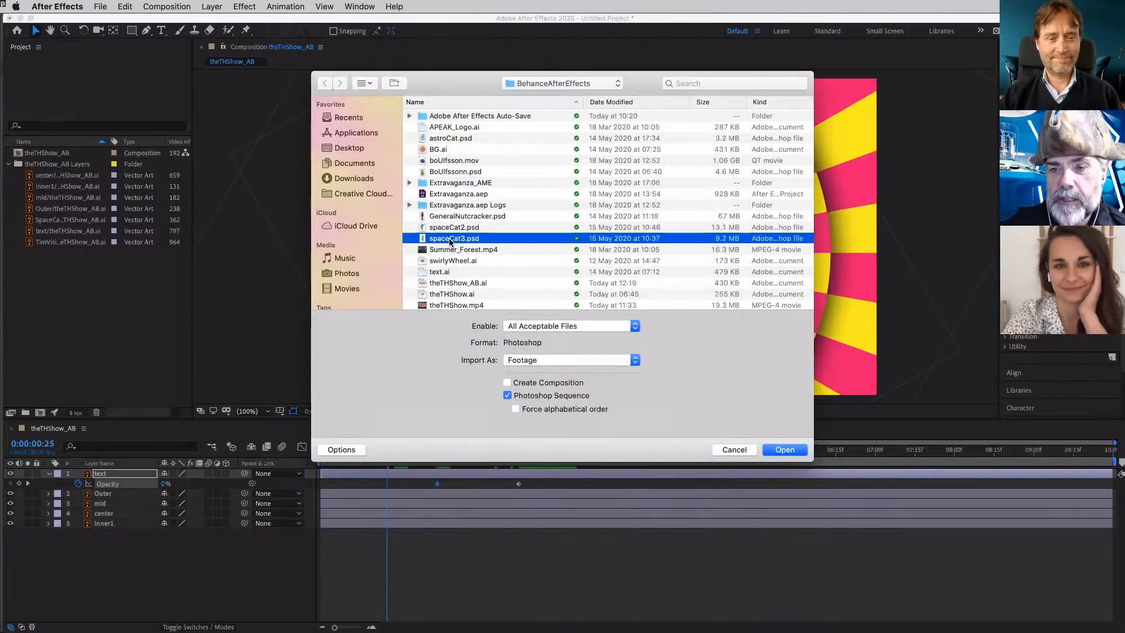
key(space)
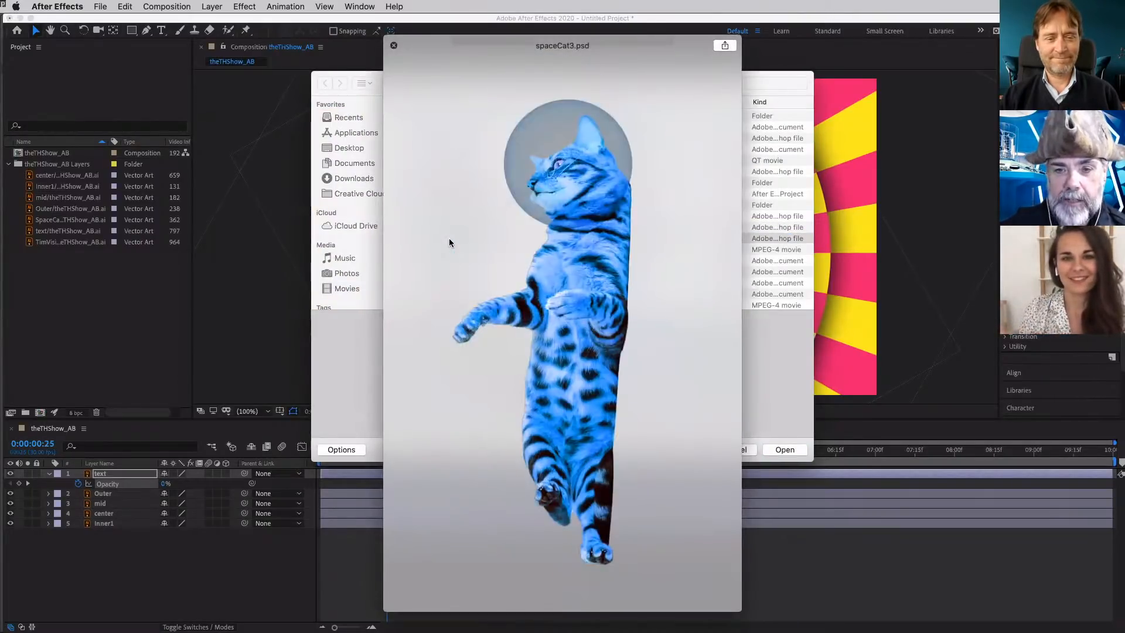
key(space)
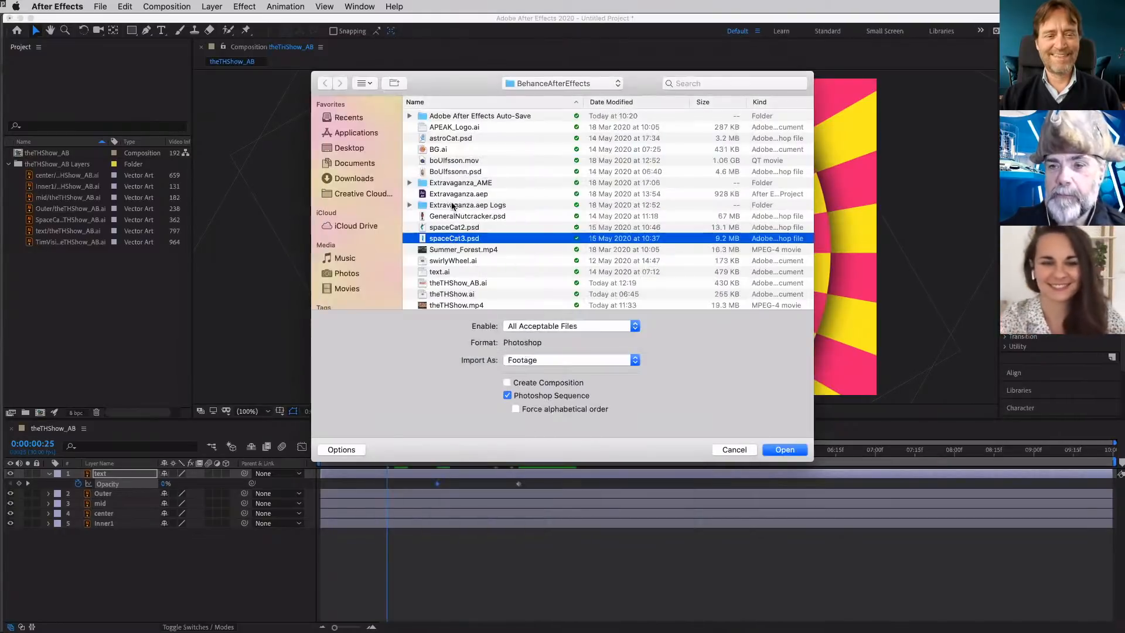
- Import astroCat.psd as Footage with Merged Layers
click(435, 139)
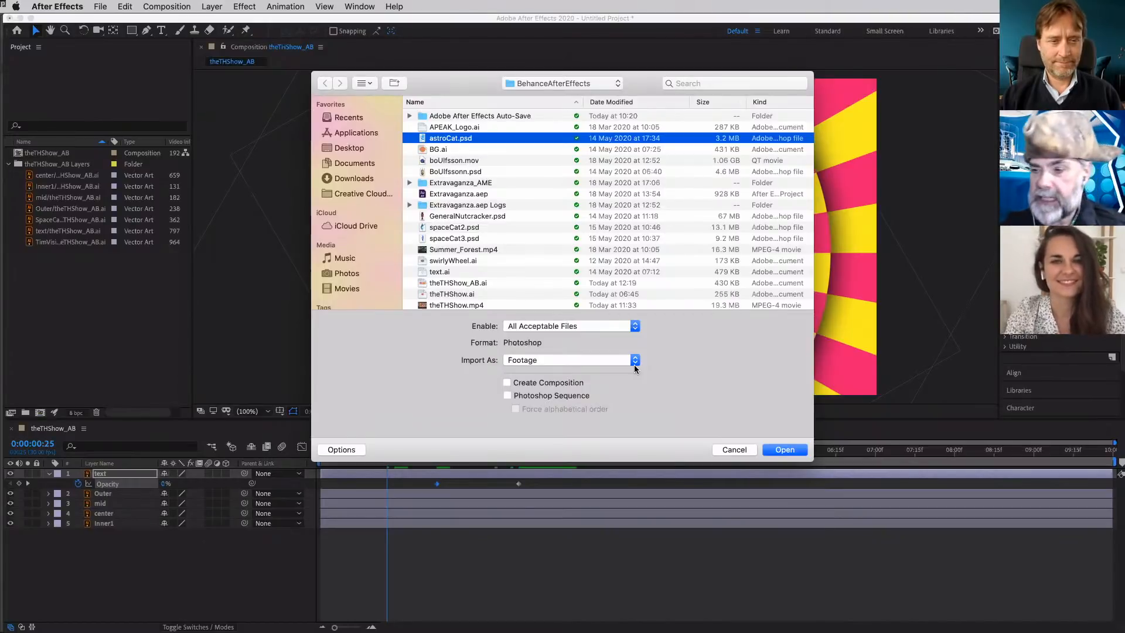
click(785, 450)
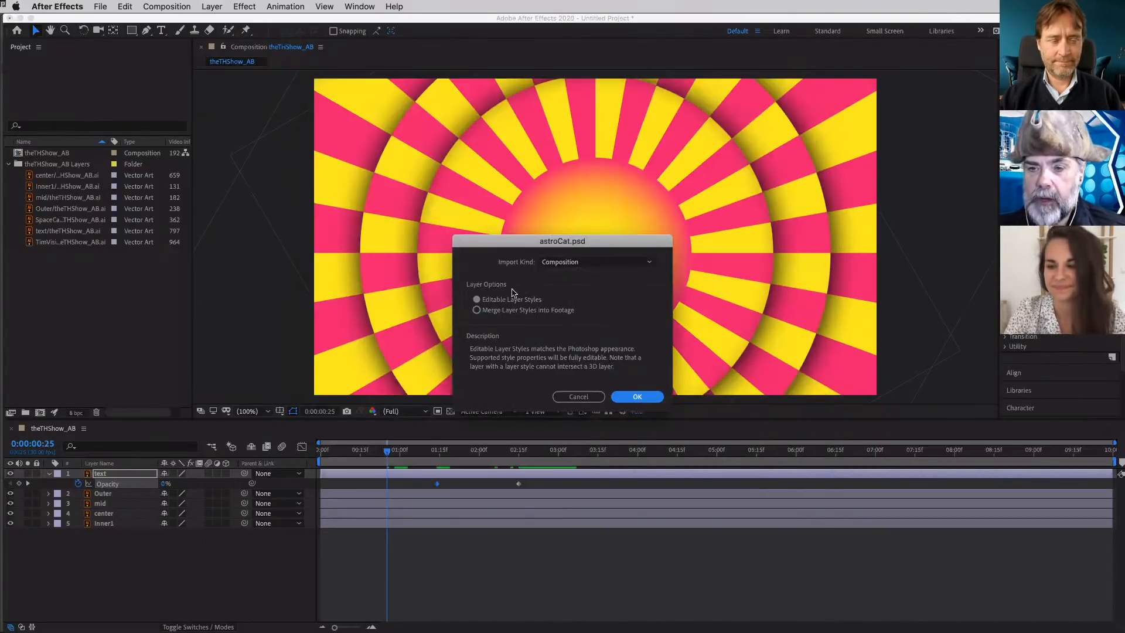
click(655, 267)
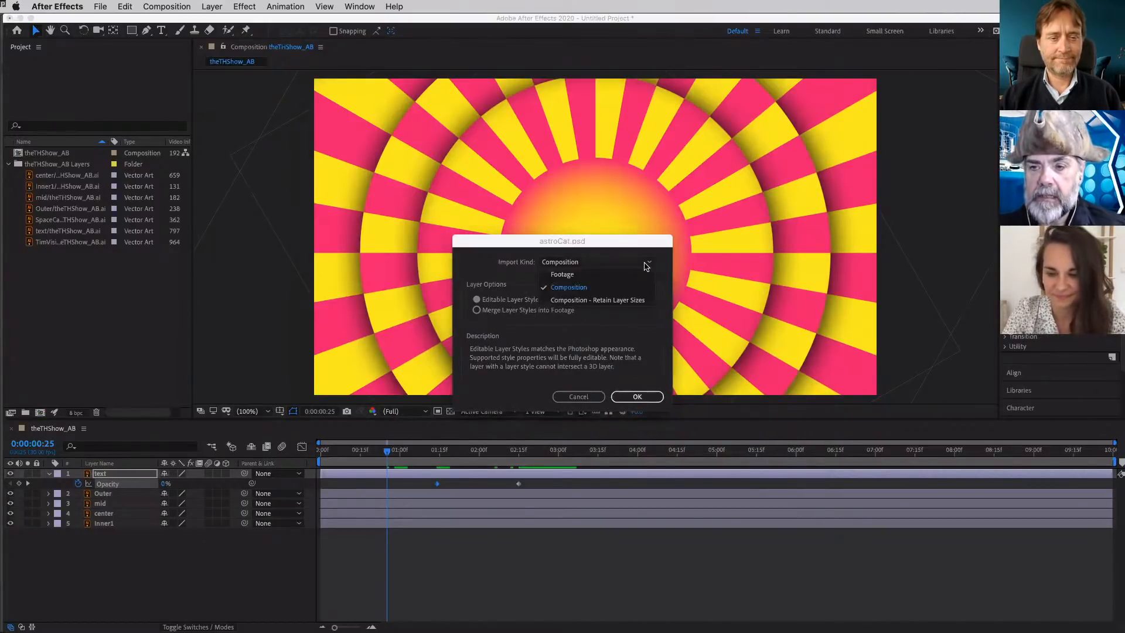
click(622, 274)
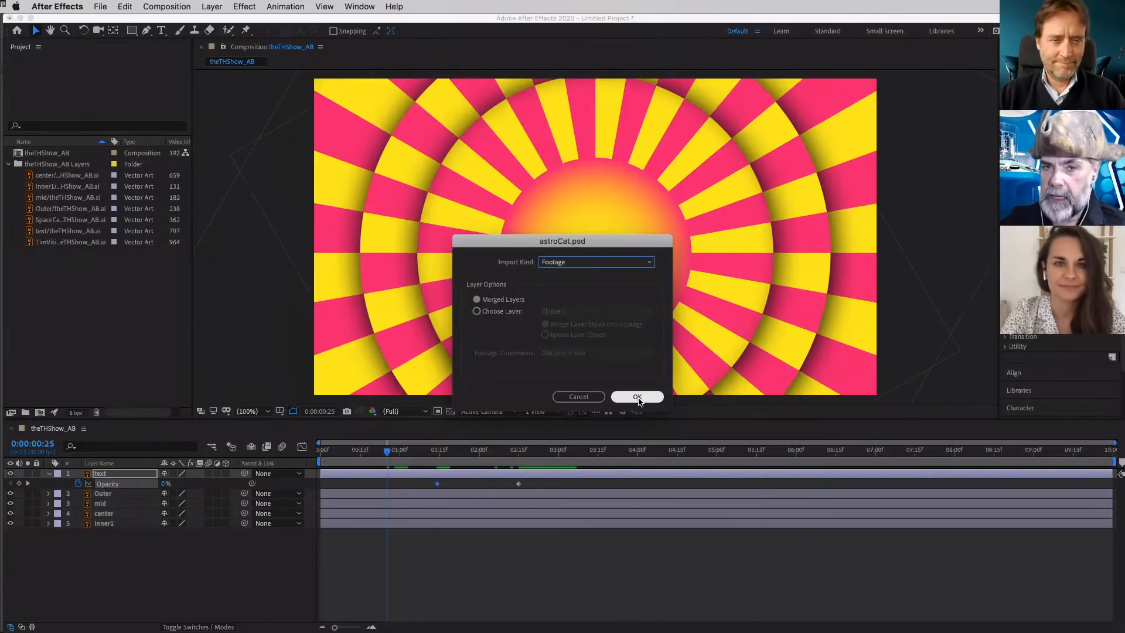
click(638, 397)
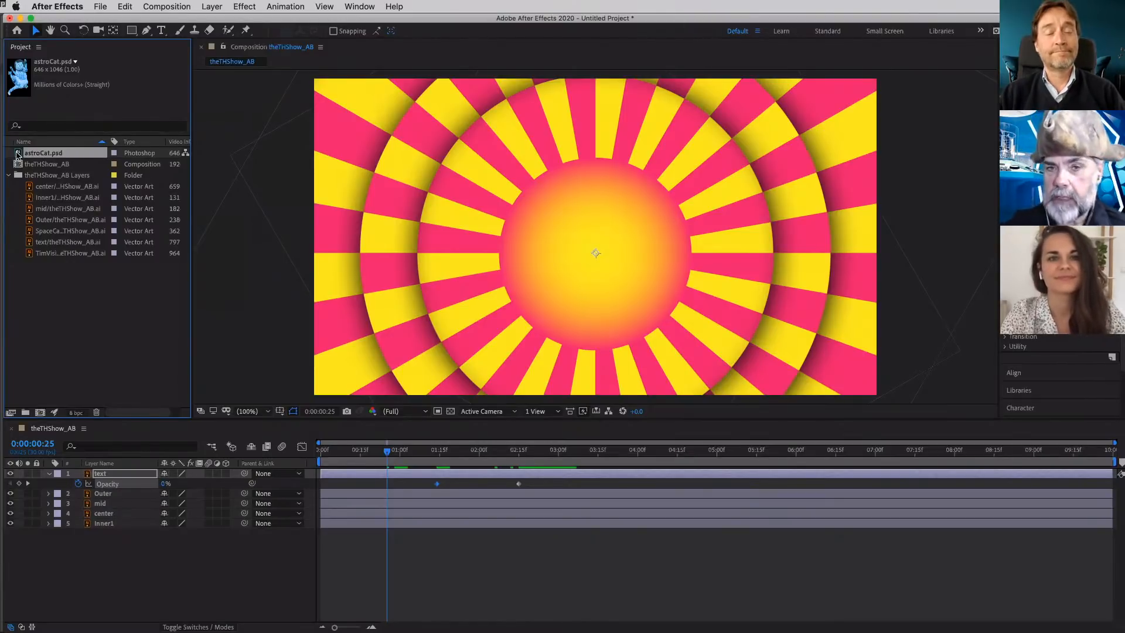
- Switch to Photoshop to view the layered astroCat.psd, close the document and return to After Effects
key(super+Tab)
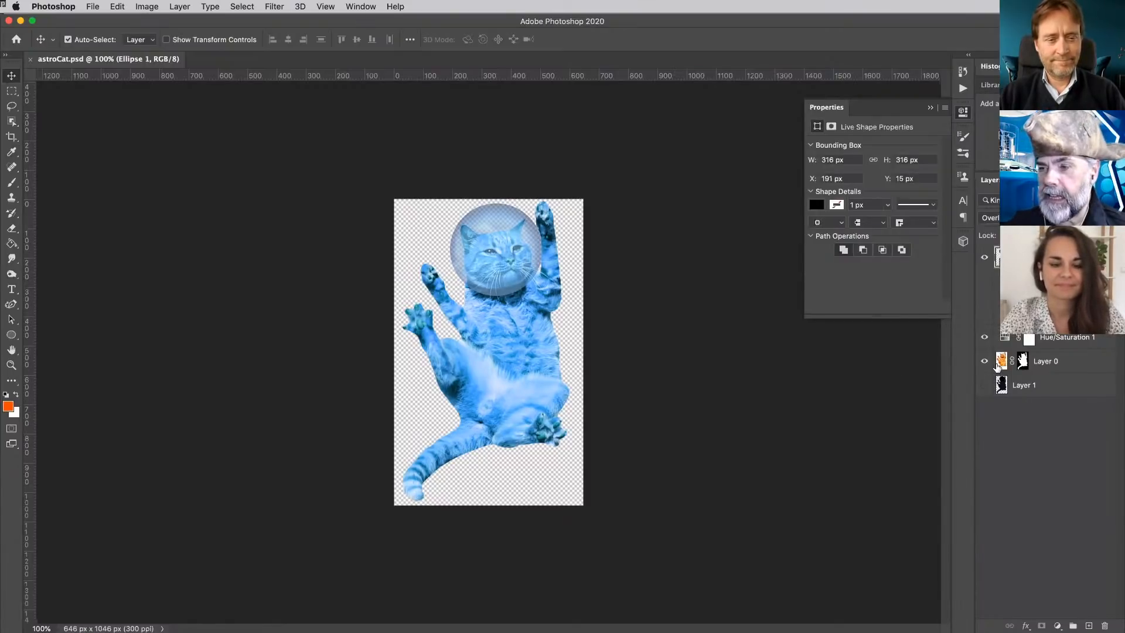
key(super+w)
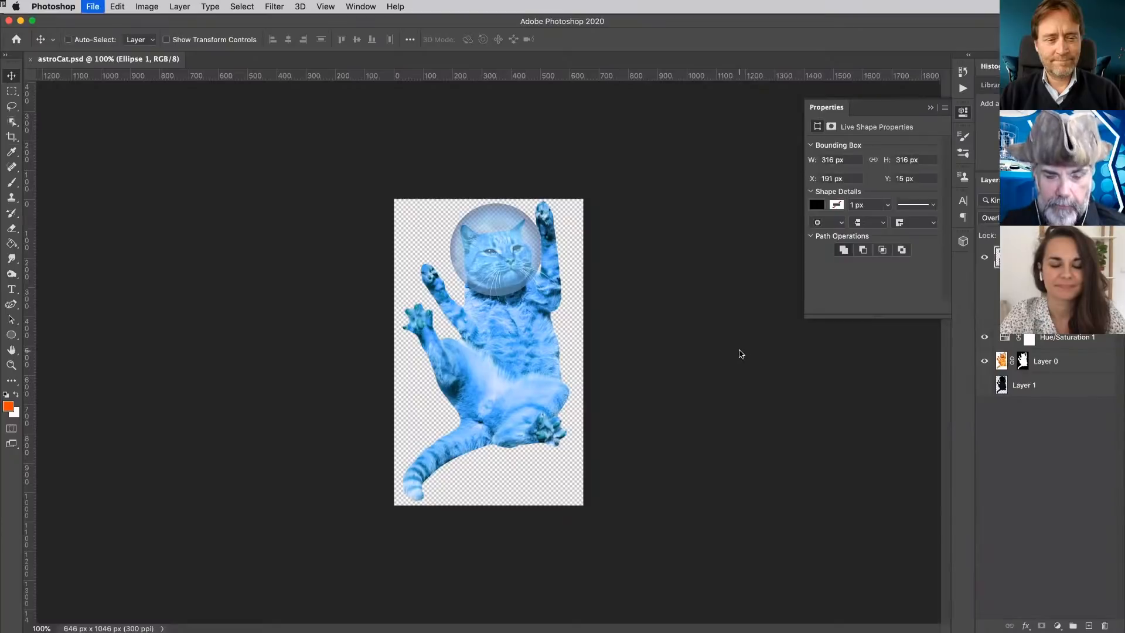
key(super+Tab)
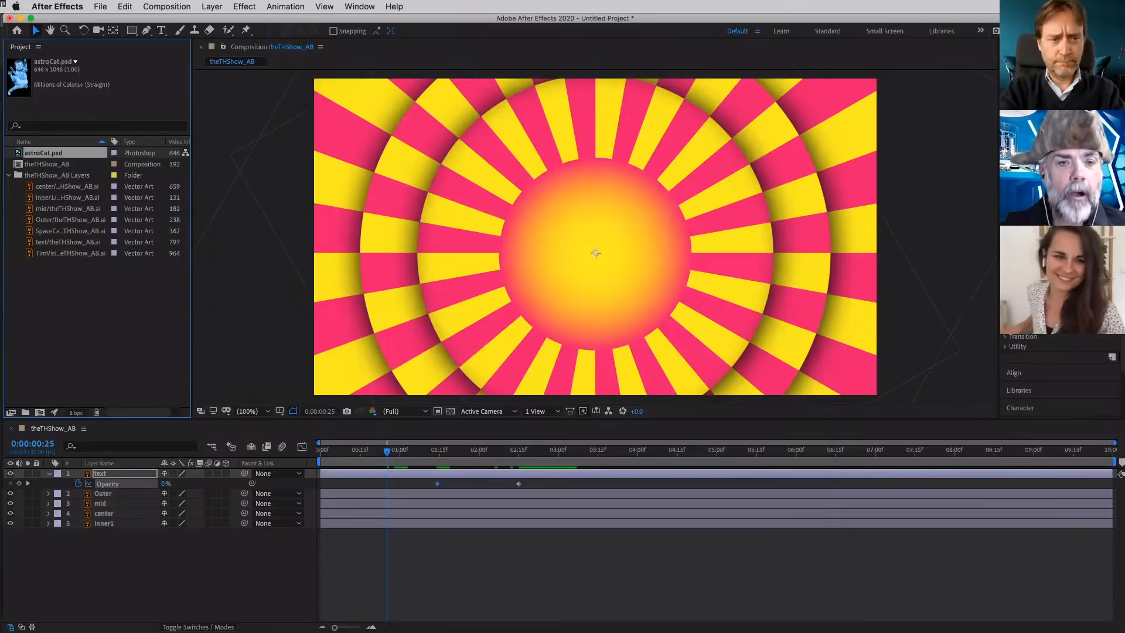
- Place astroCat.psd in the theTHShow_AB composition as the top layer and scale it down to 30%
drag(42, 155, 434, 243)
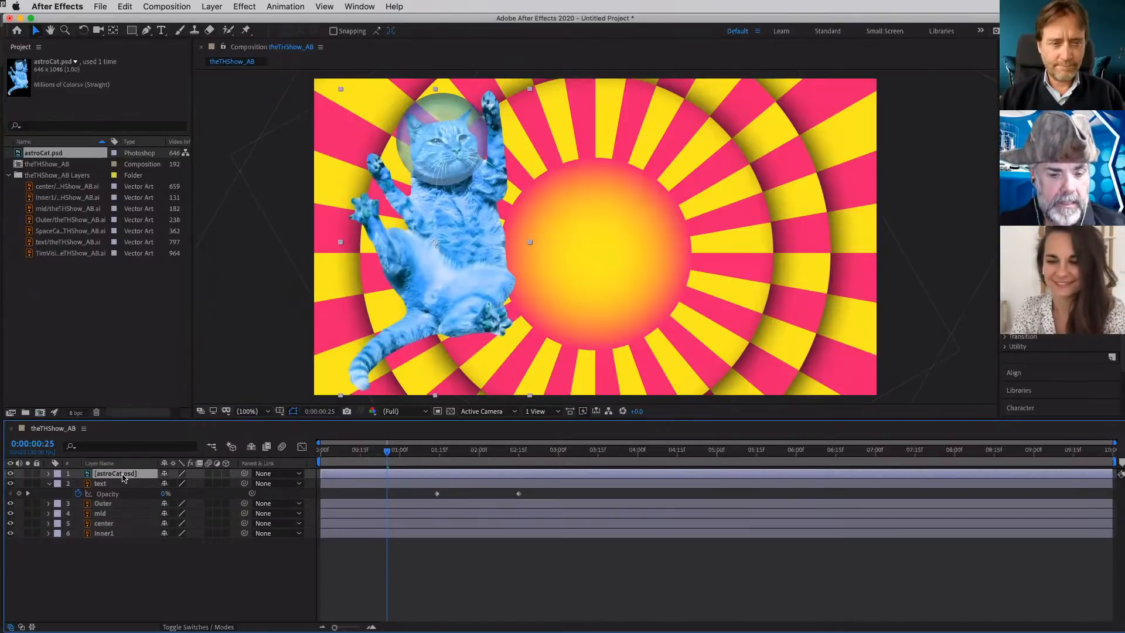
key(s)
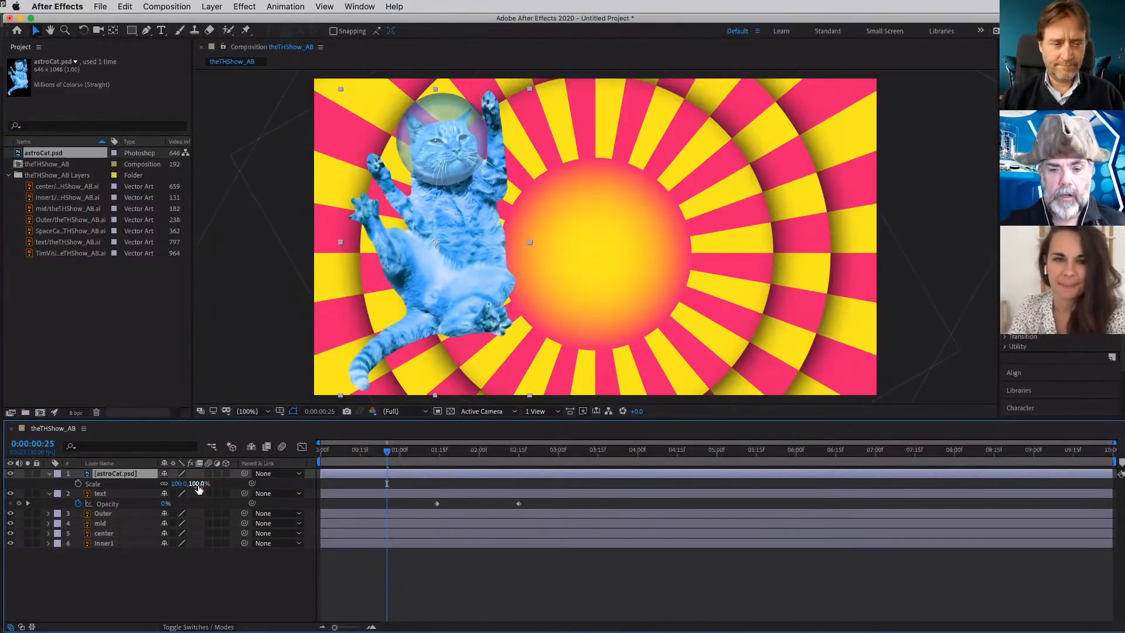
drag(198, 487, 153, 484)
- Move the cat to just above the central sun and set its Scale to 25%
drag(463, 243, 625, 128)
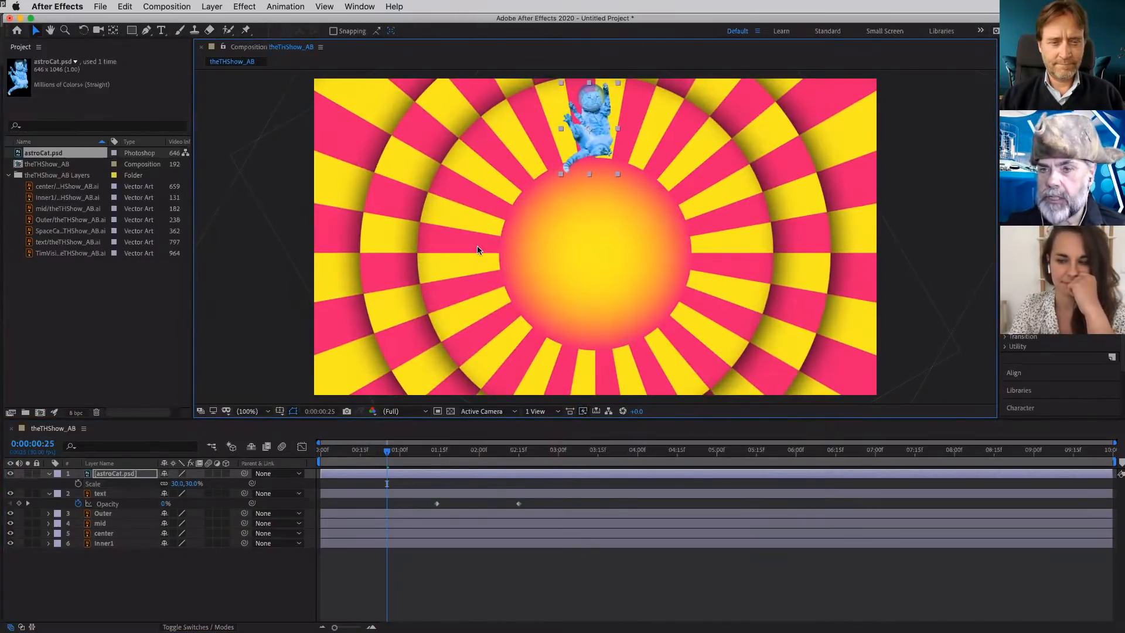
drag(194, 483, 189, 482)
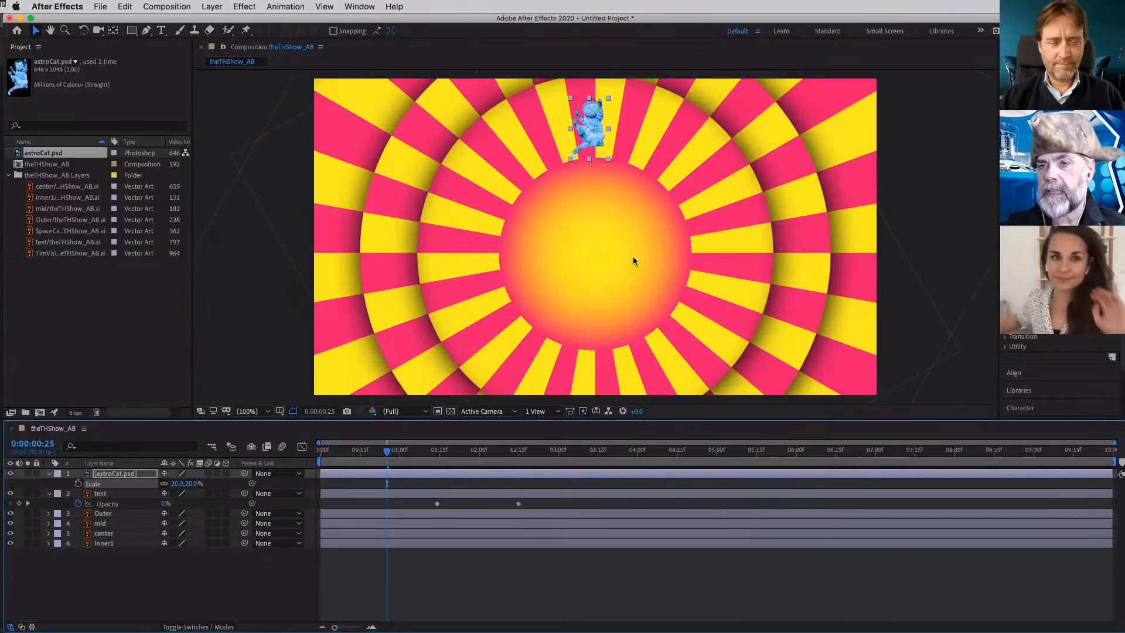
click(194, 483)
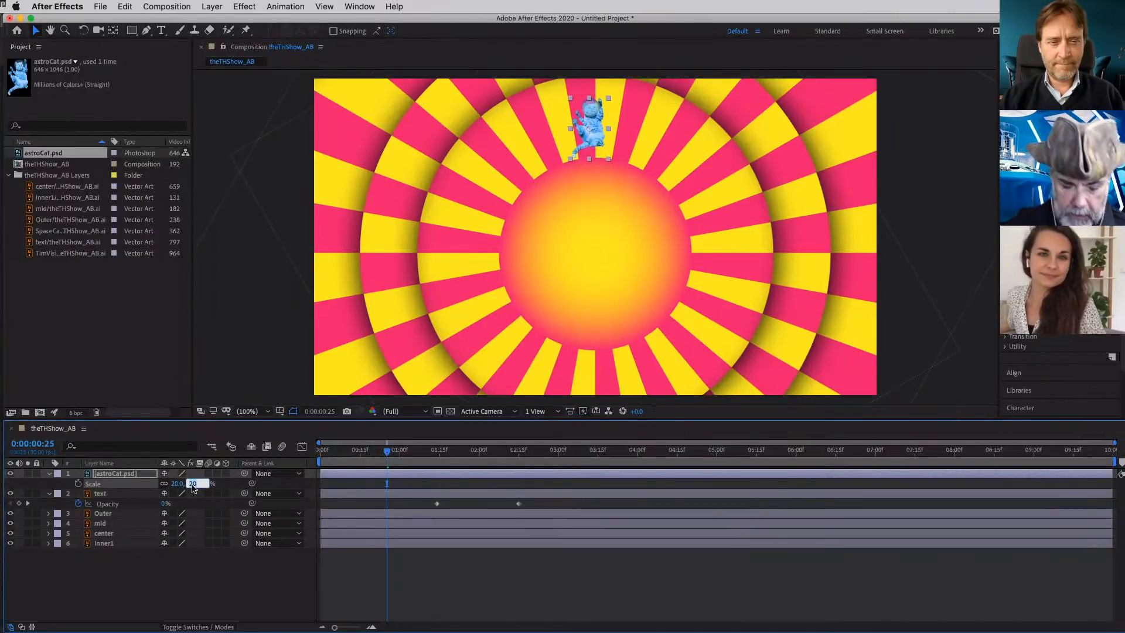
text(25)
key(Return)
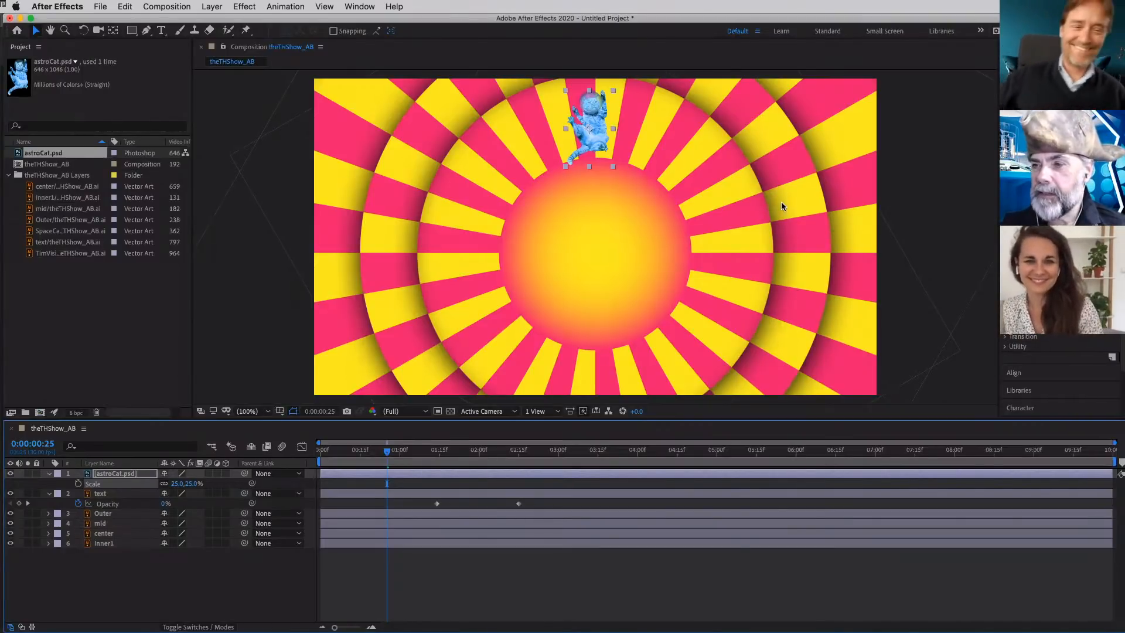
- Move the cat outside the frame beside its lower-left corner, at about -122, 1005, and reveal the layer's Position property
scroll(782, 203, down, 2)
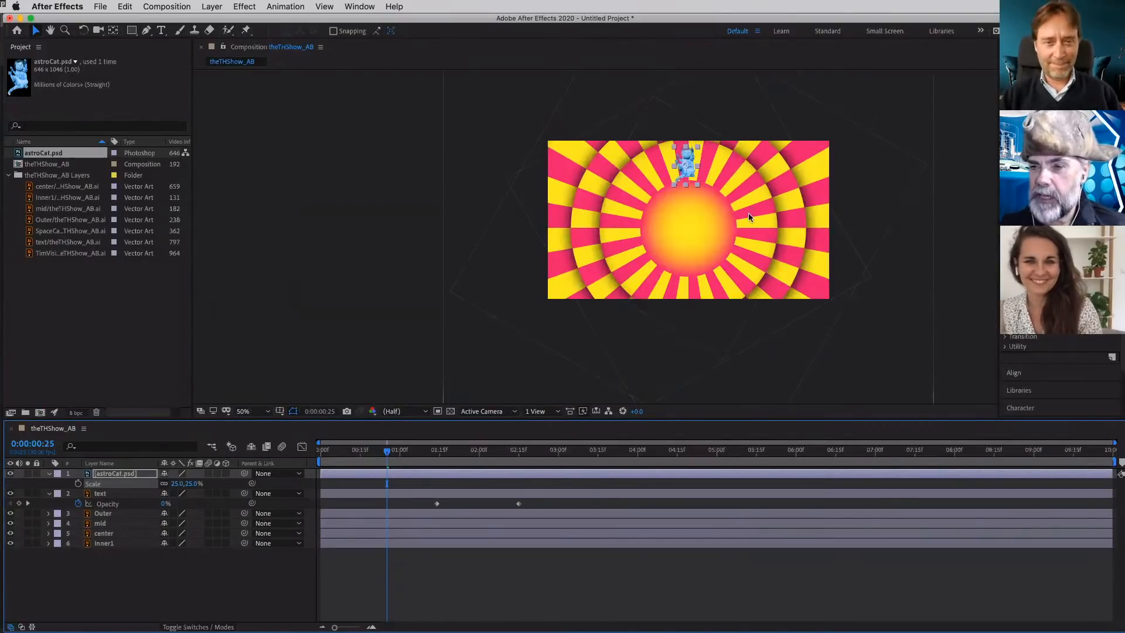
drag(687, 162, 573, 272)
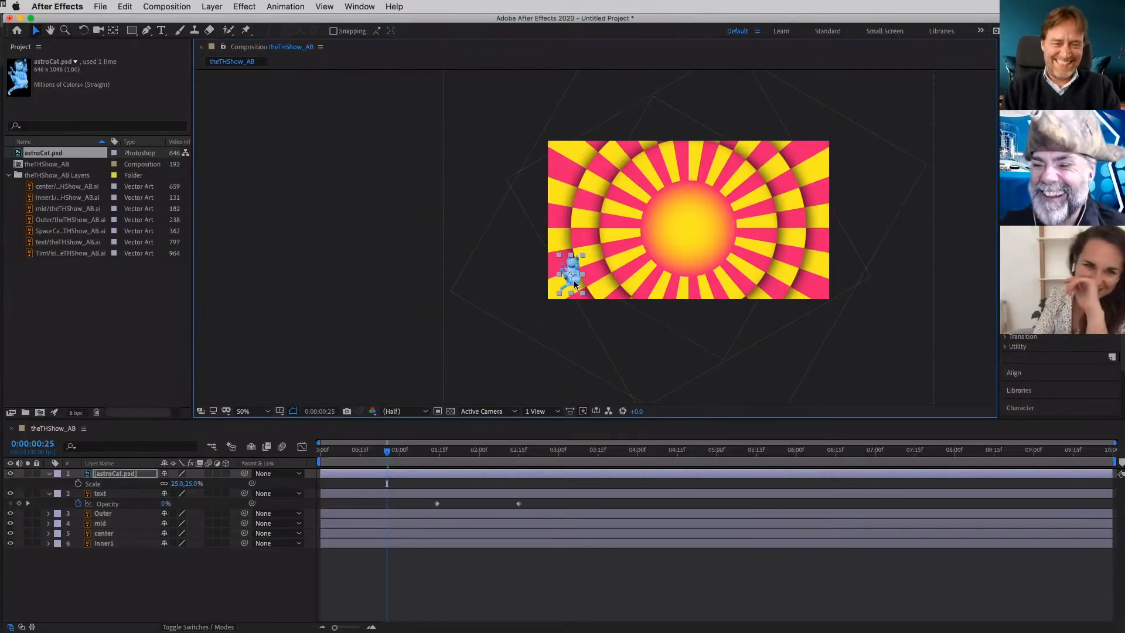
drag(574, 268, 534, 283)
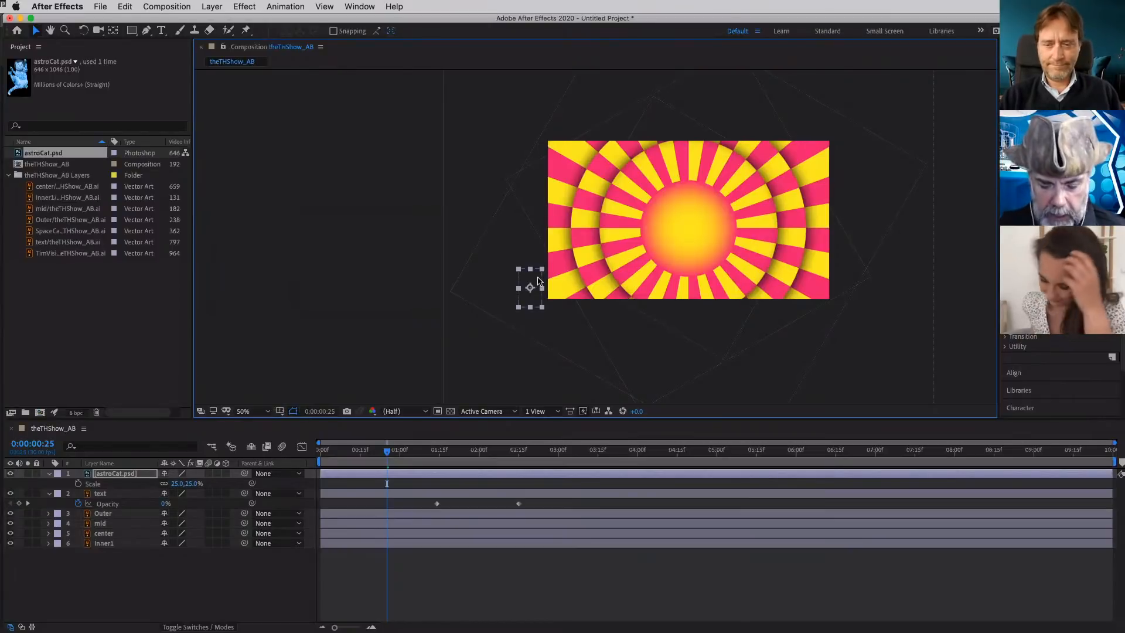
key(p)
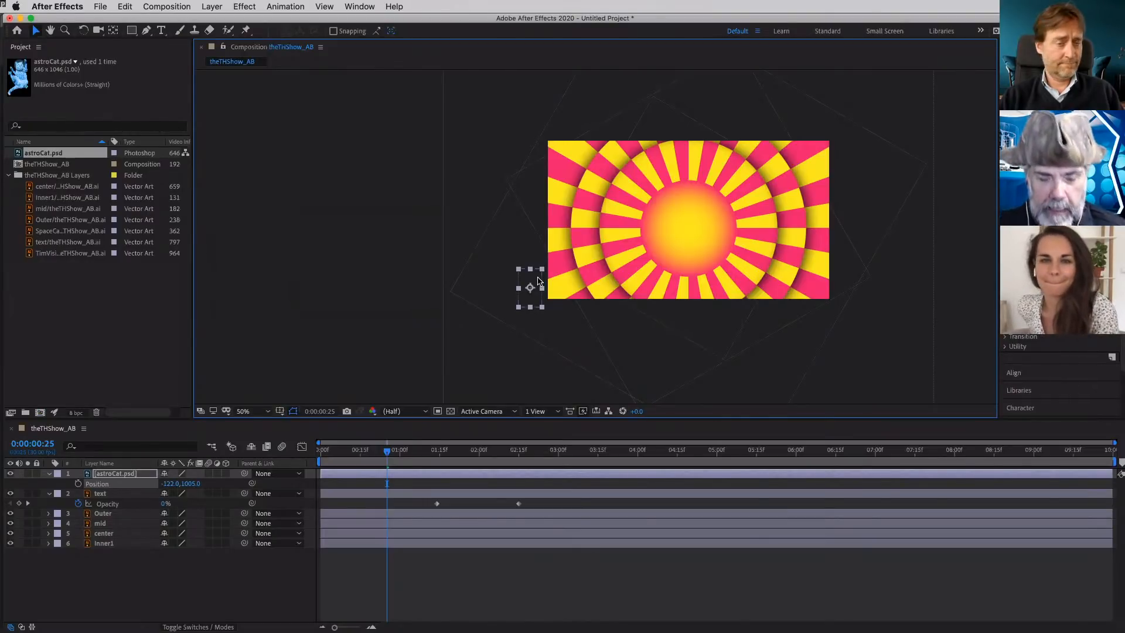
- Switch to Illustrator and try to draw an arc with the Curvature tool from the inner artboard's lower-left corner to above the title text
key(super+Tab)
key(super+Tab)
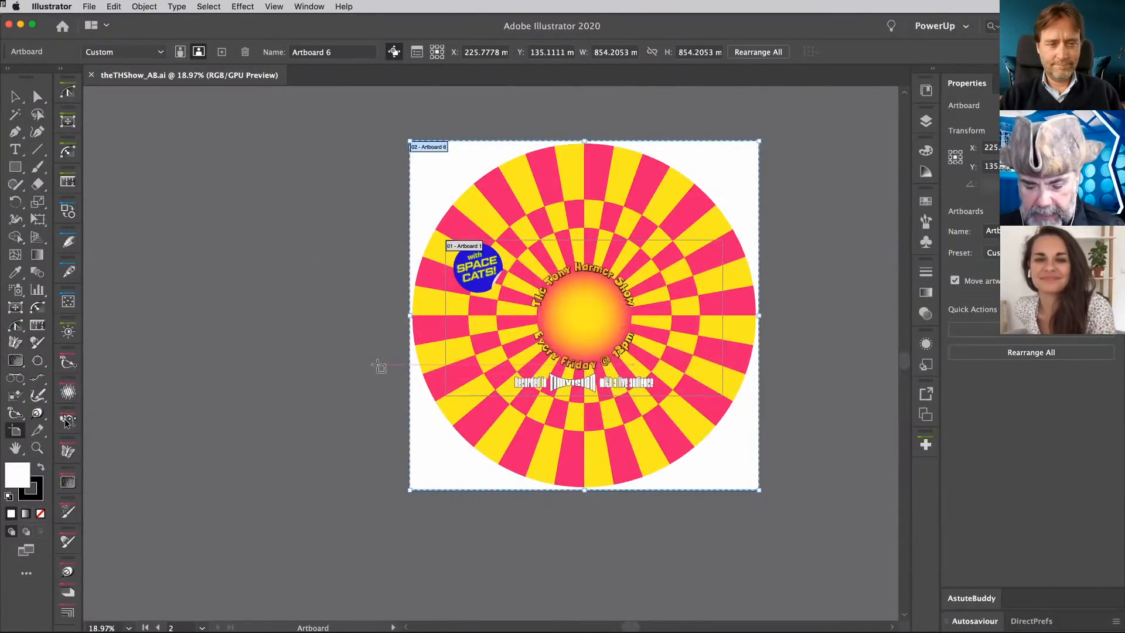
key(v)
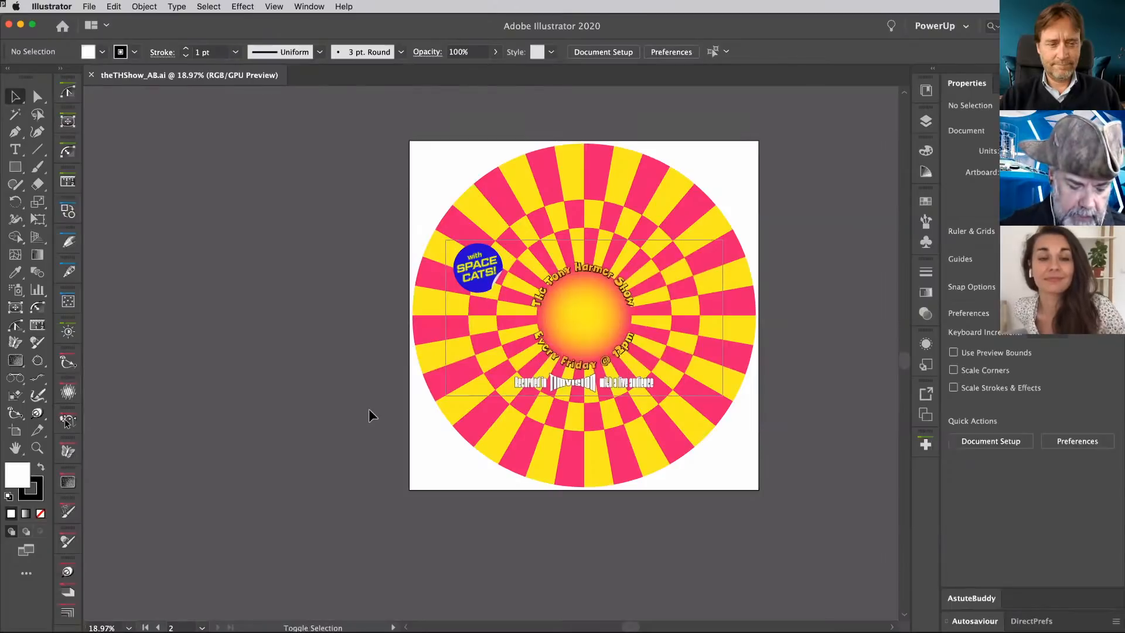
key(shift+asciitilde)
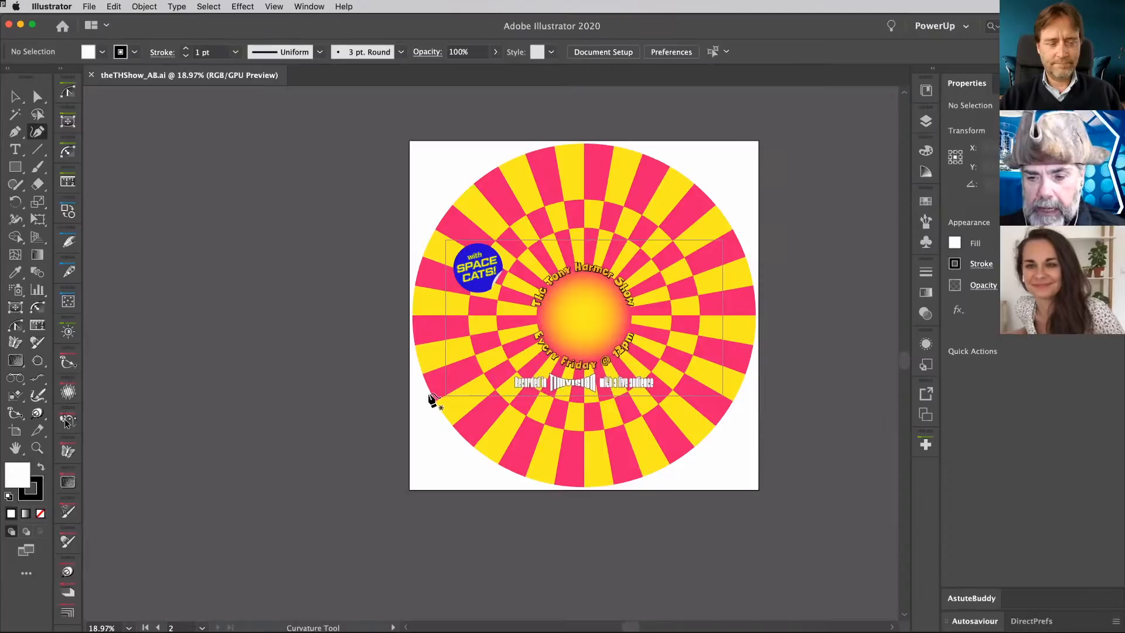
click(429, 396)
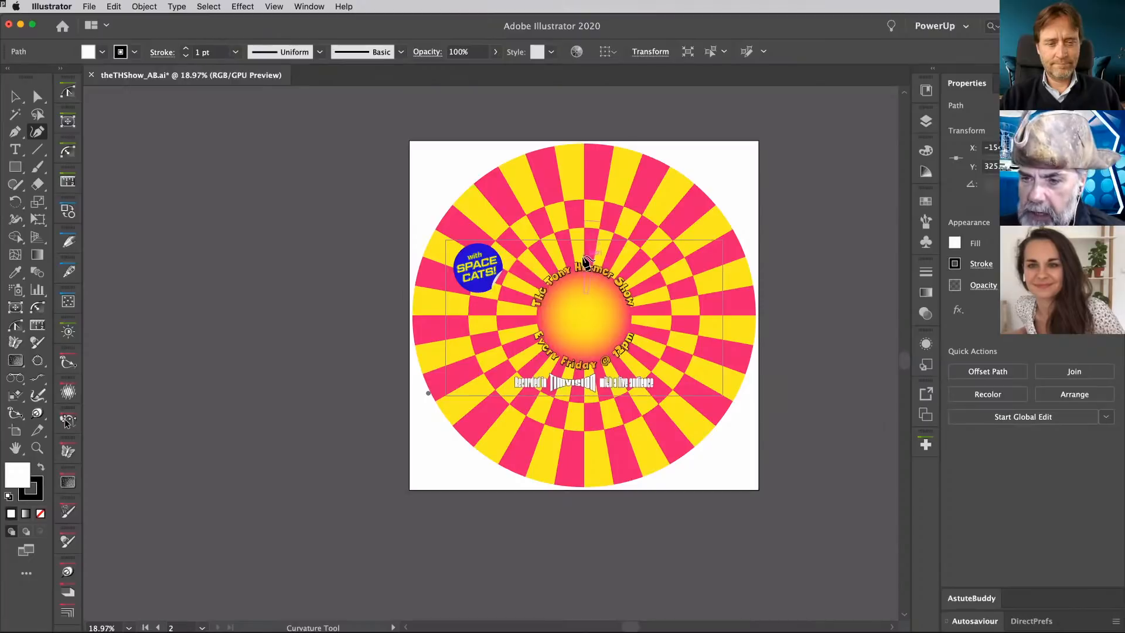
click(588, 259)
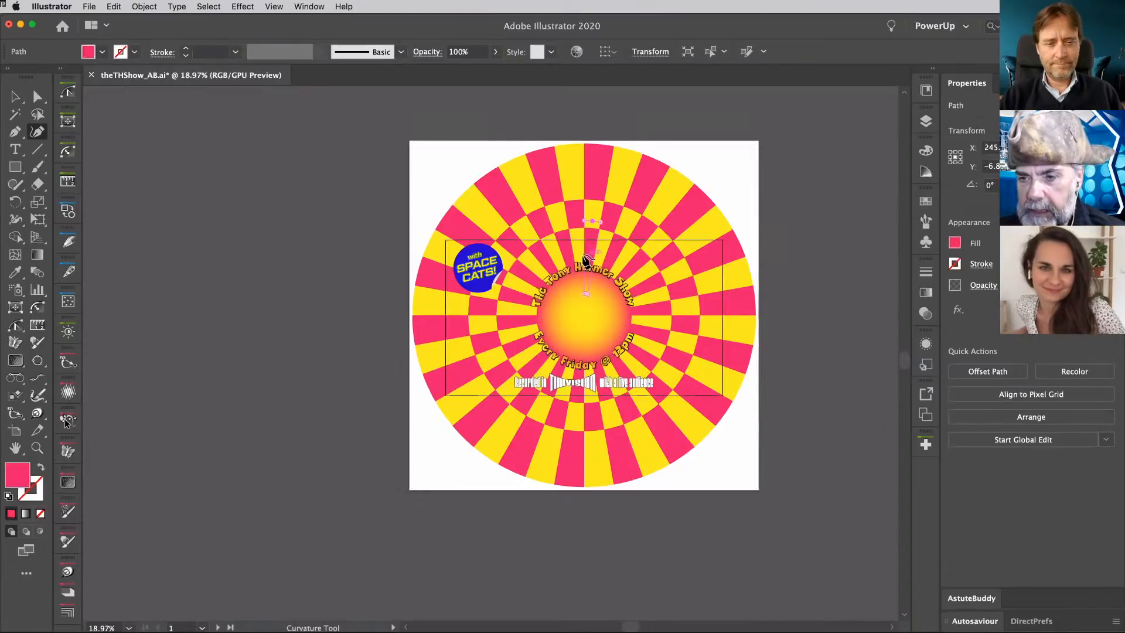
- Lock the Inner1 layer and create a new layer directly above it
click(929, 119)
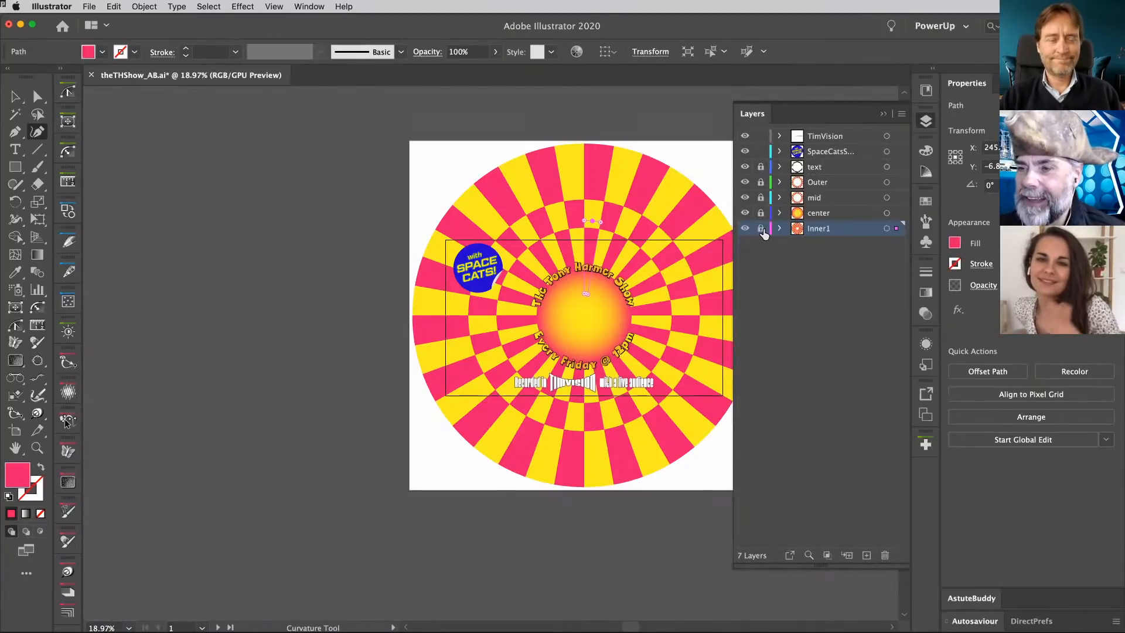
click(761, 229)
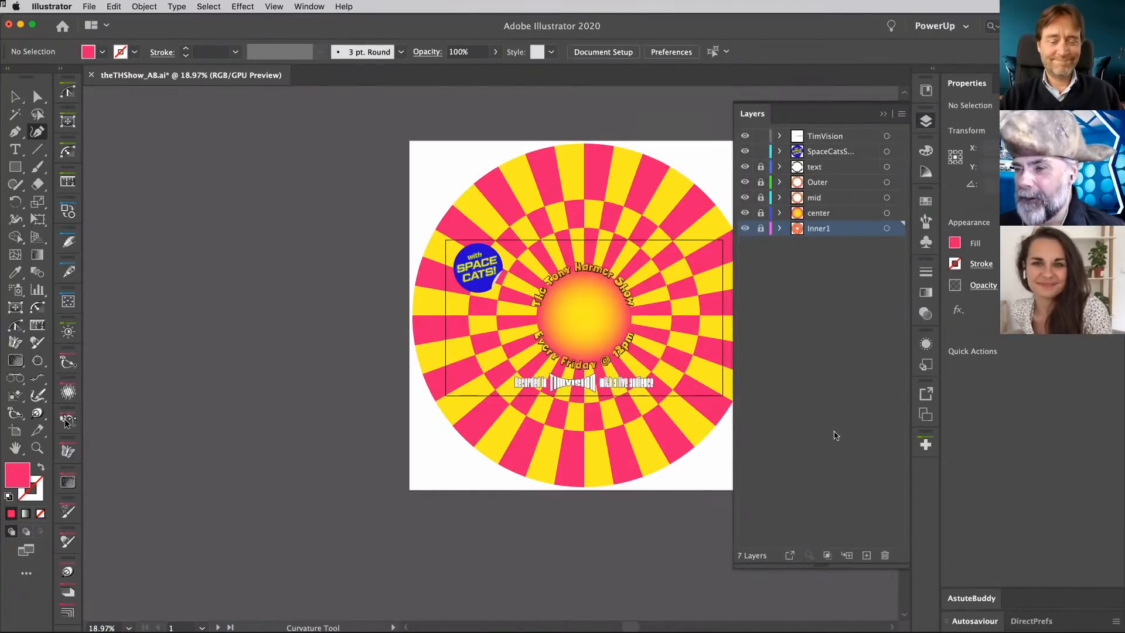
click(867, 555)
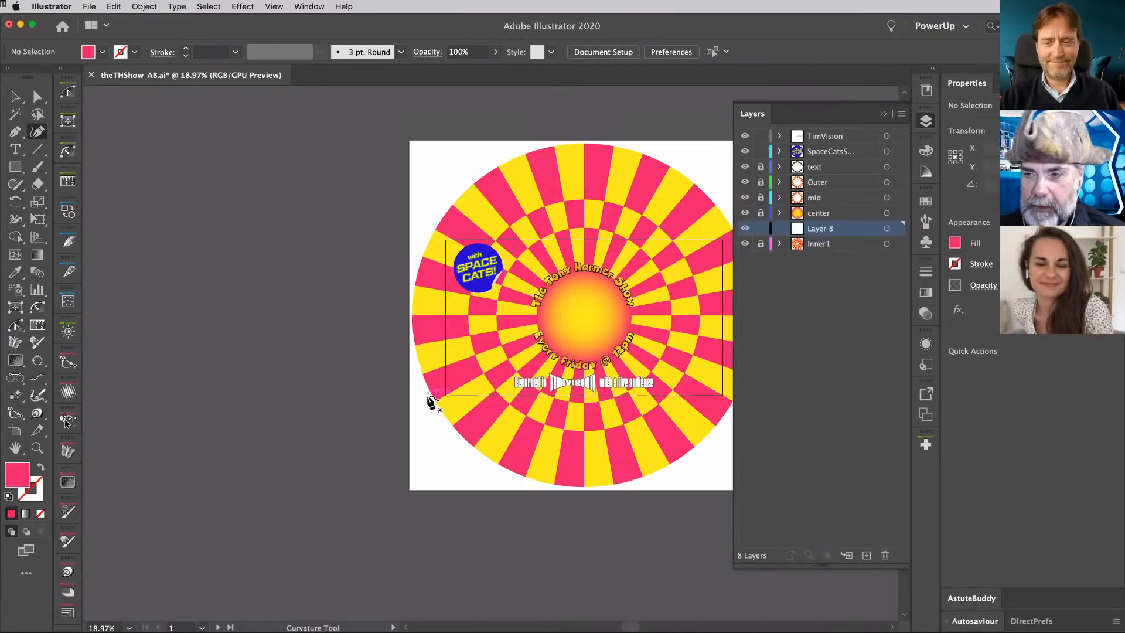
- Draw an arc with the Curvature tool from the circle's lower-left edge over the title text to its lower-right edge, with no fill
click(428, 393)
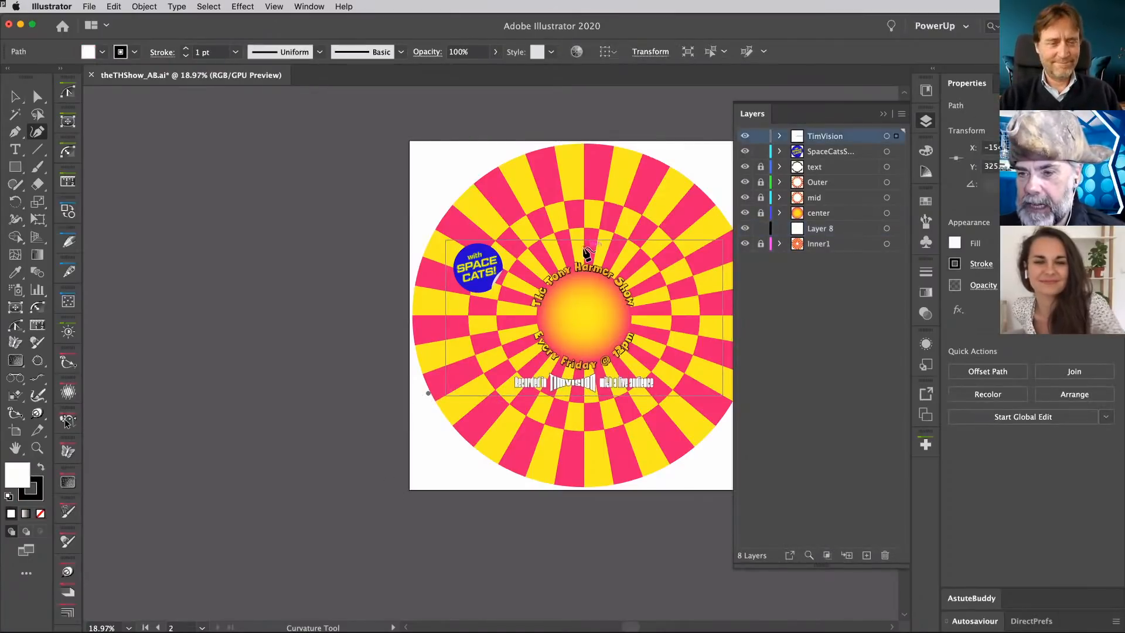
click(584, 249)
scroll(585, 250, right, 2)
scroll(585, 251, down, 1)
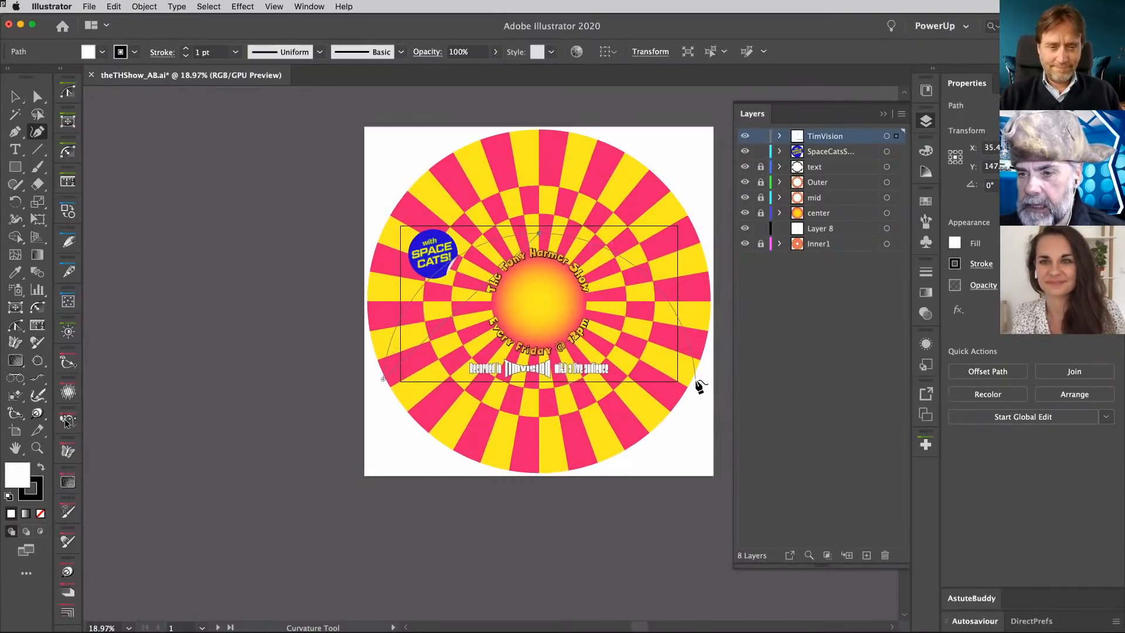
click(696, 380)
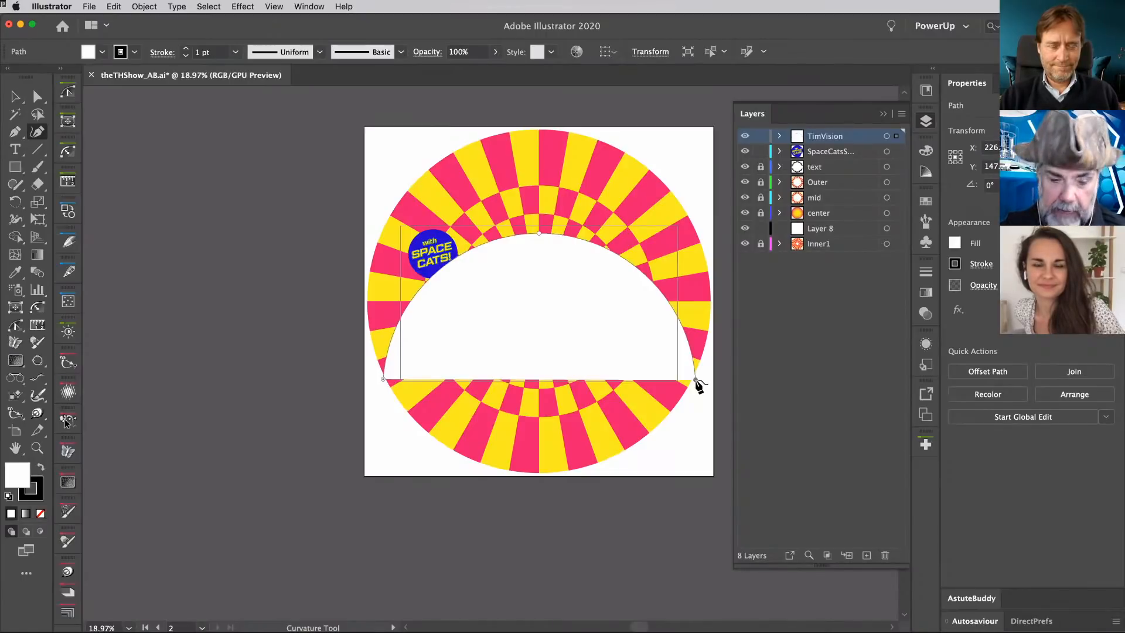
key(slash)
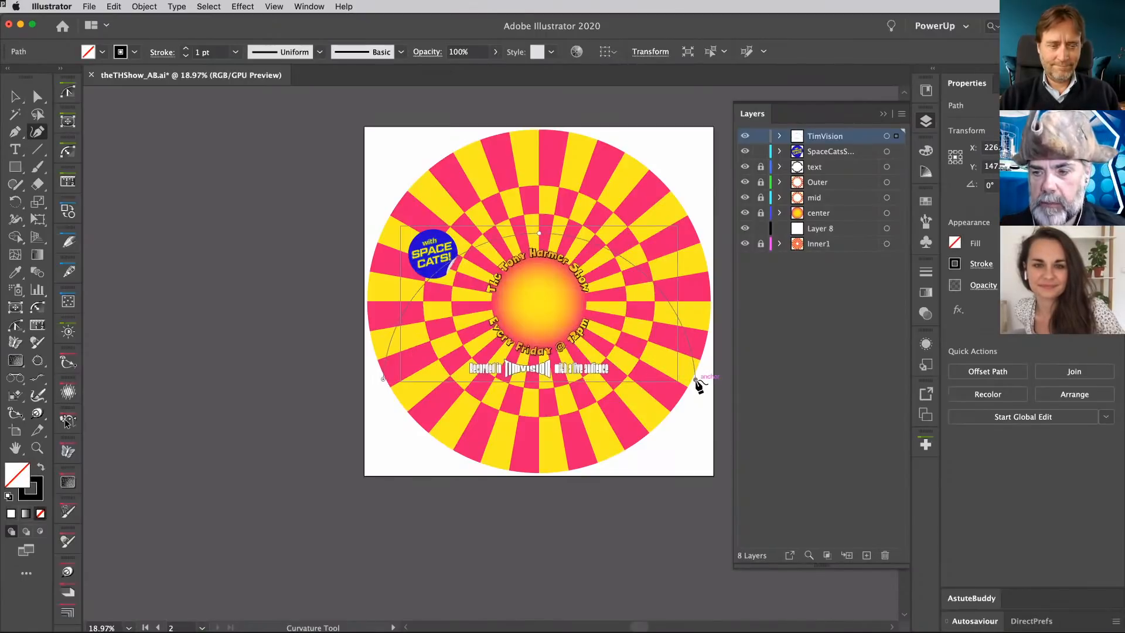
- Copy the arc, switch to After Effects and paste it into the astroCat layer's Position property at 0:00:00:25
key(v)
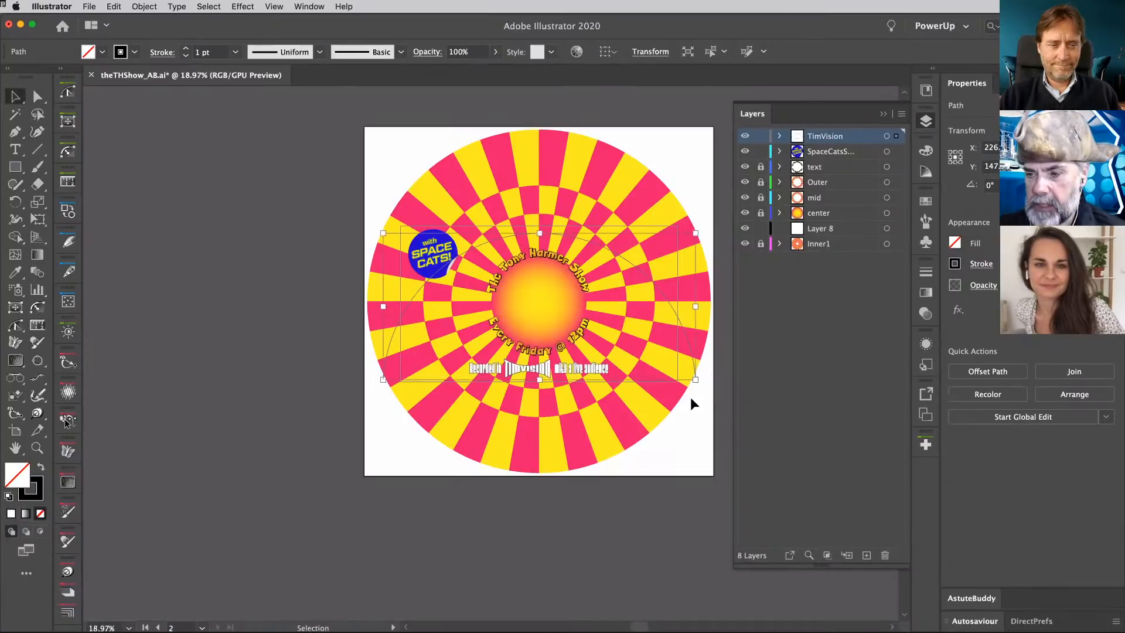
click(693, 404)
click(689, 343)
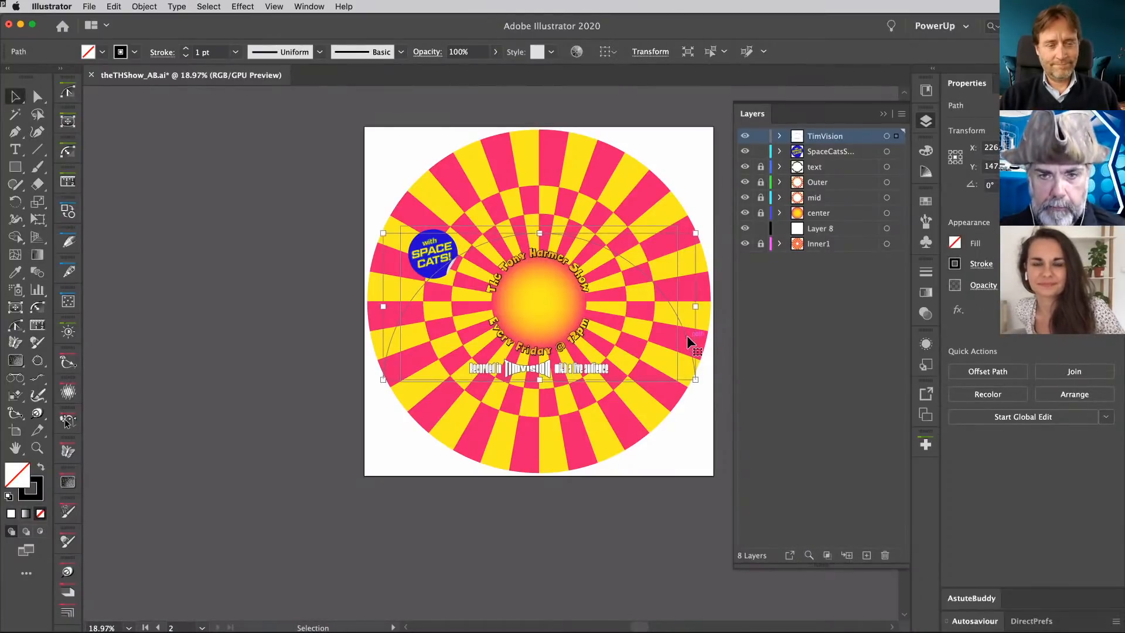
key(super+Tab)
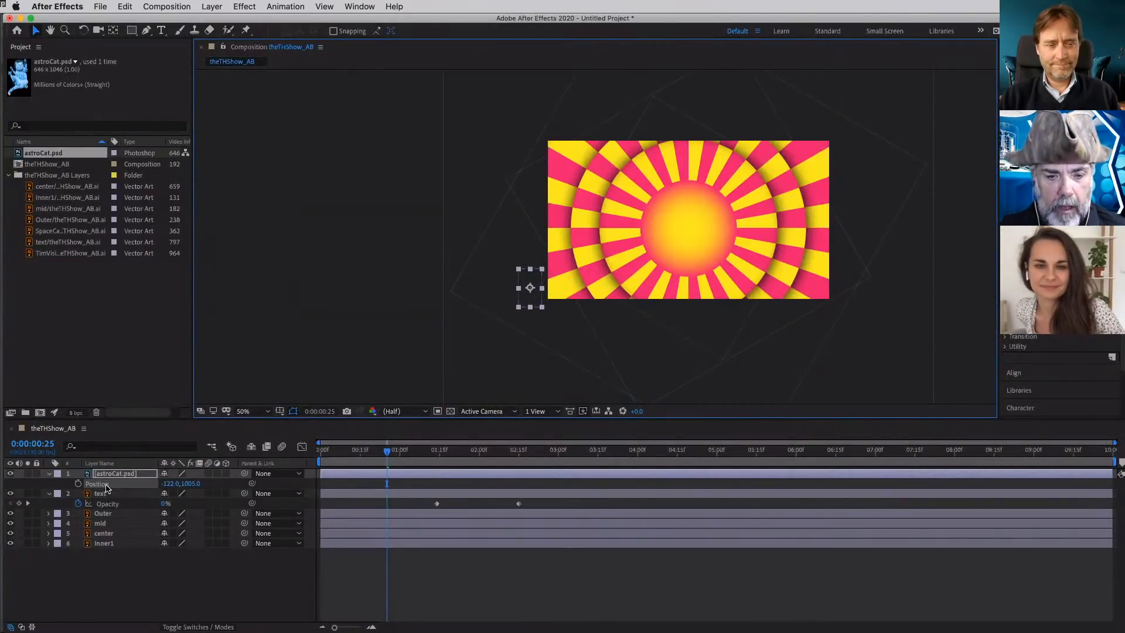
click(106, 488)
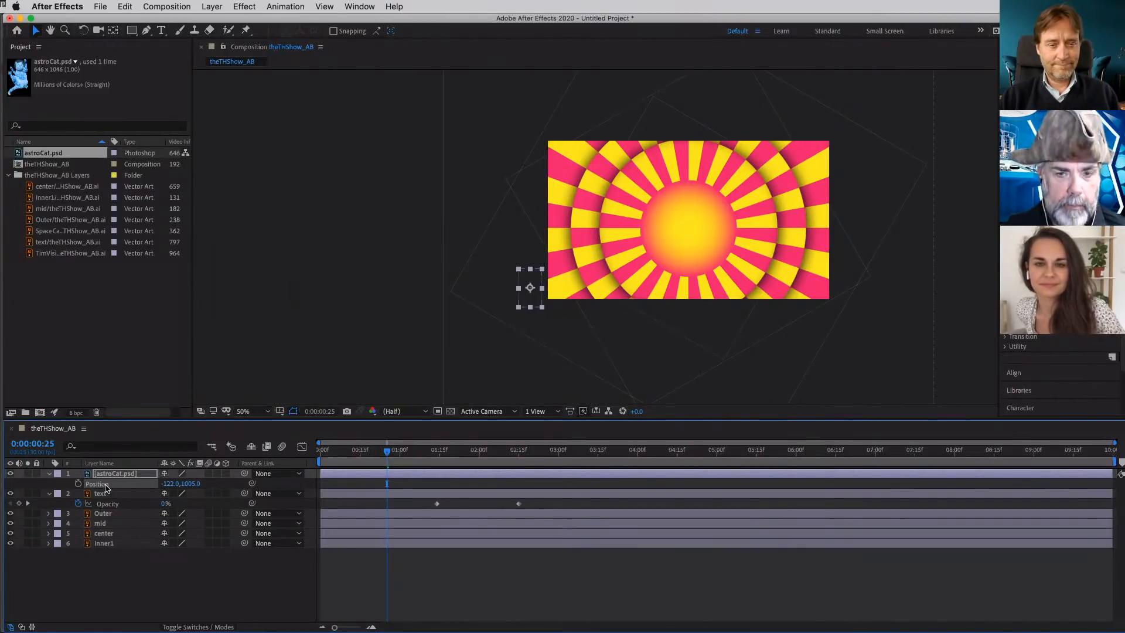
key(super+v)
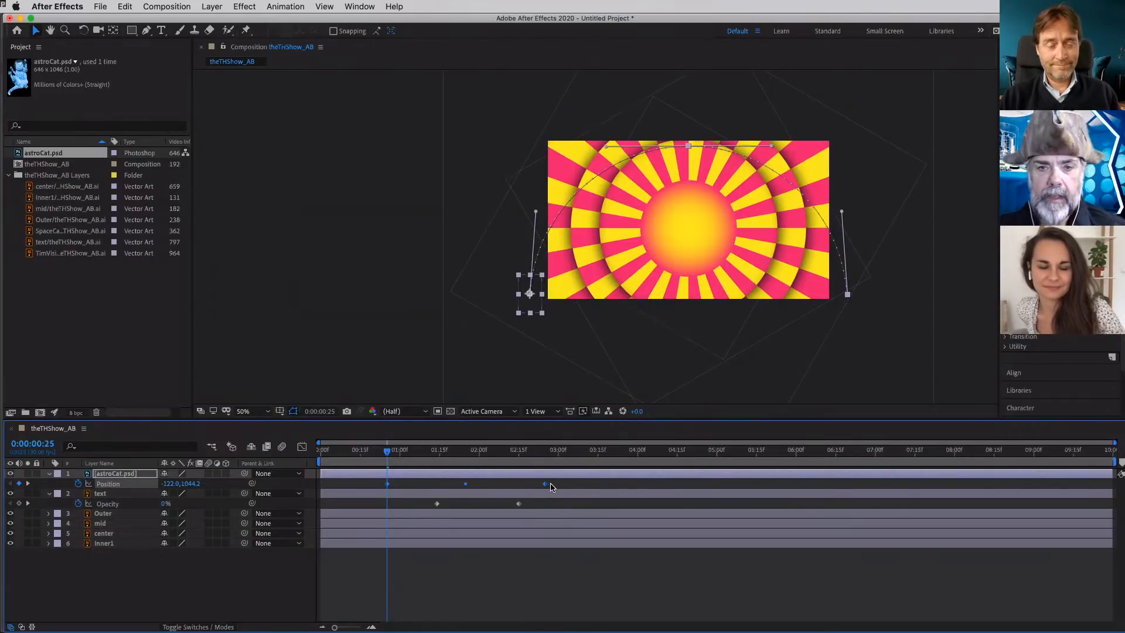
- Play and scrub through the cat's flight along the arc, returning to the first Position keyframe
key(space)
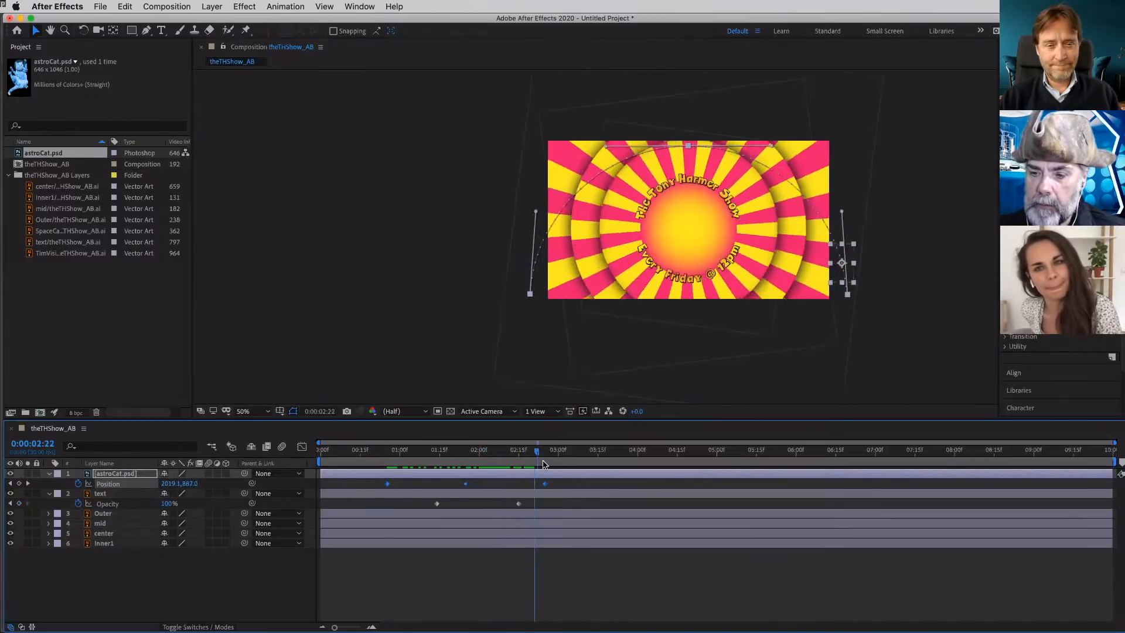
drag(544, 464, 513, 498)
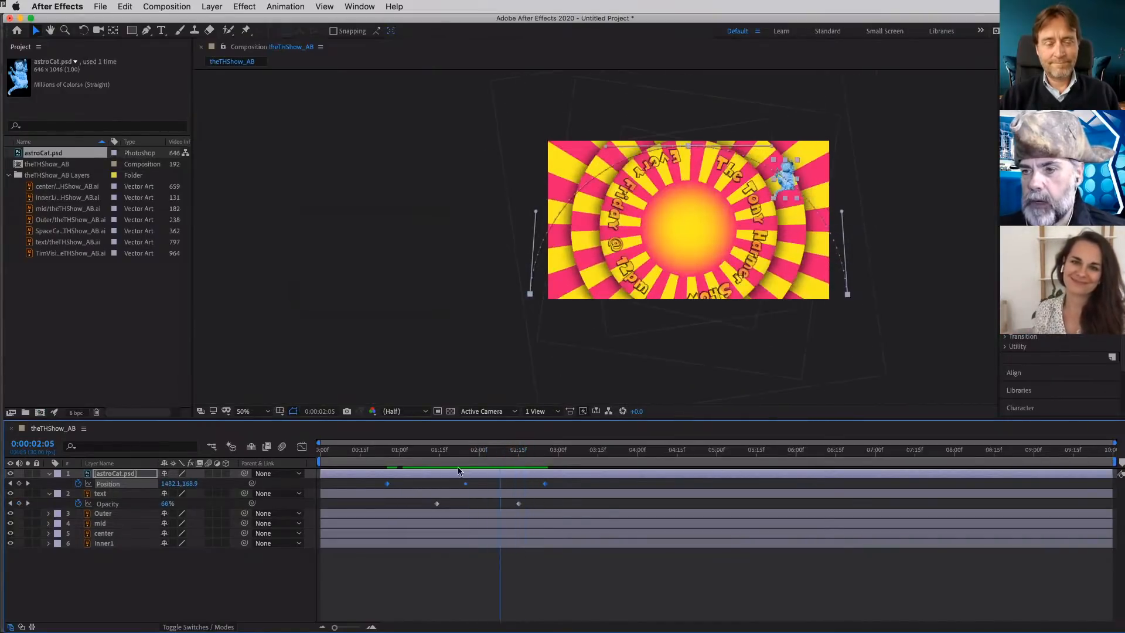
drag(459, 471, 384, 491)
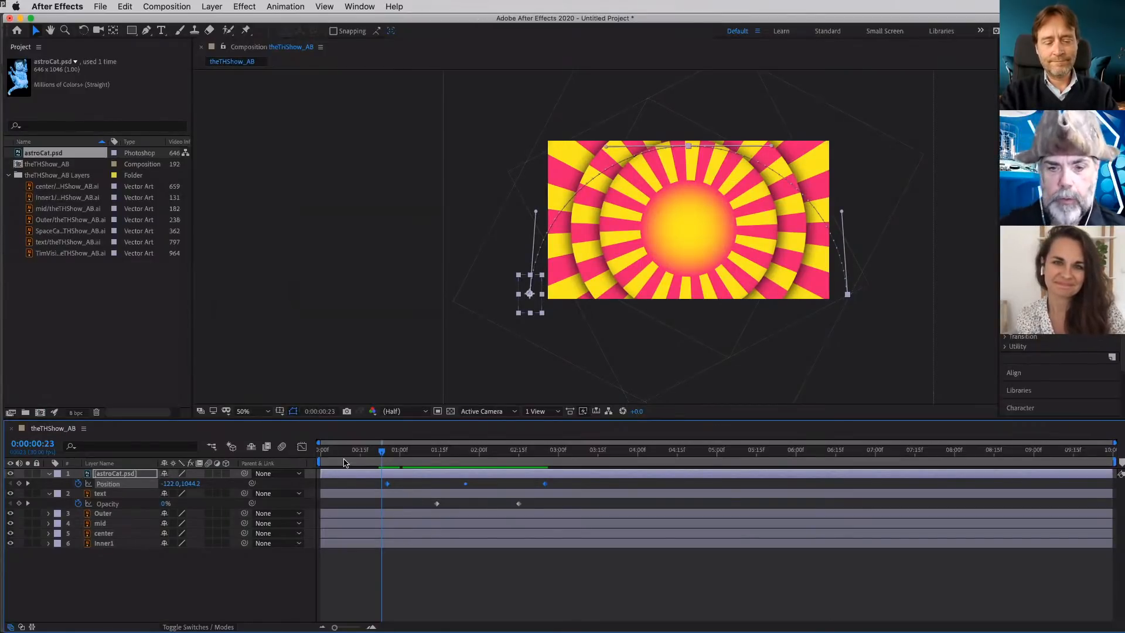
key(space)
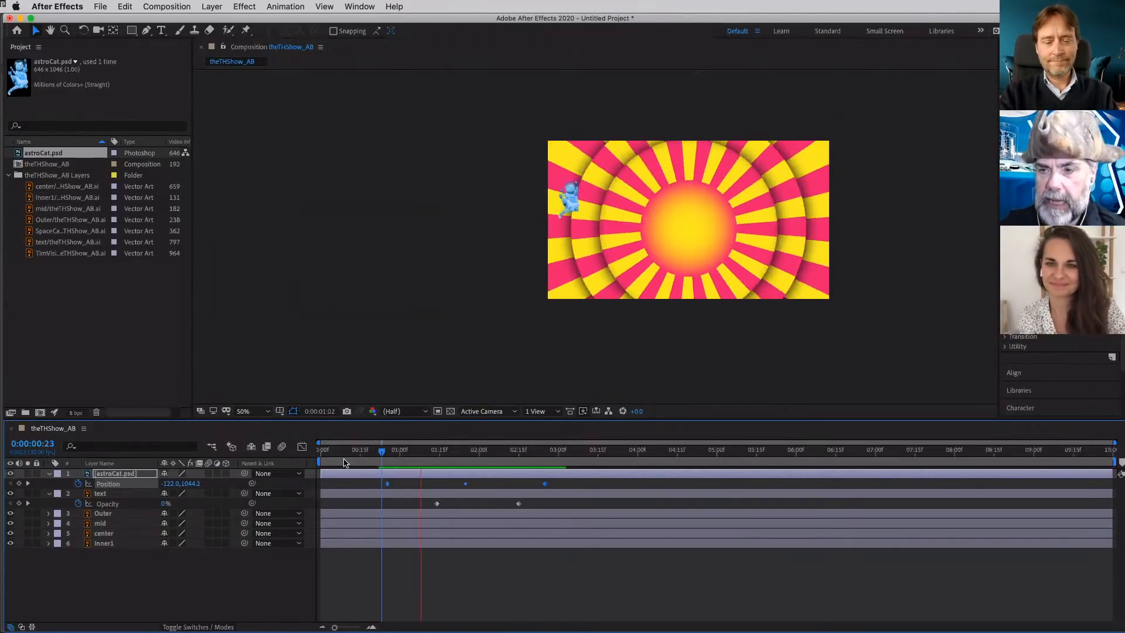
key(space)
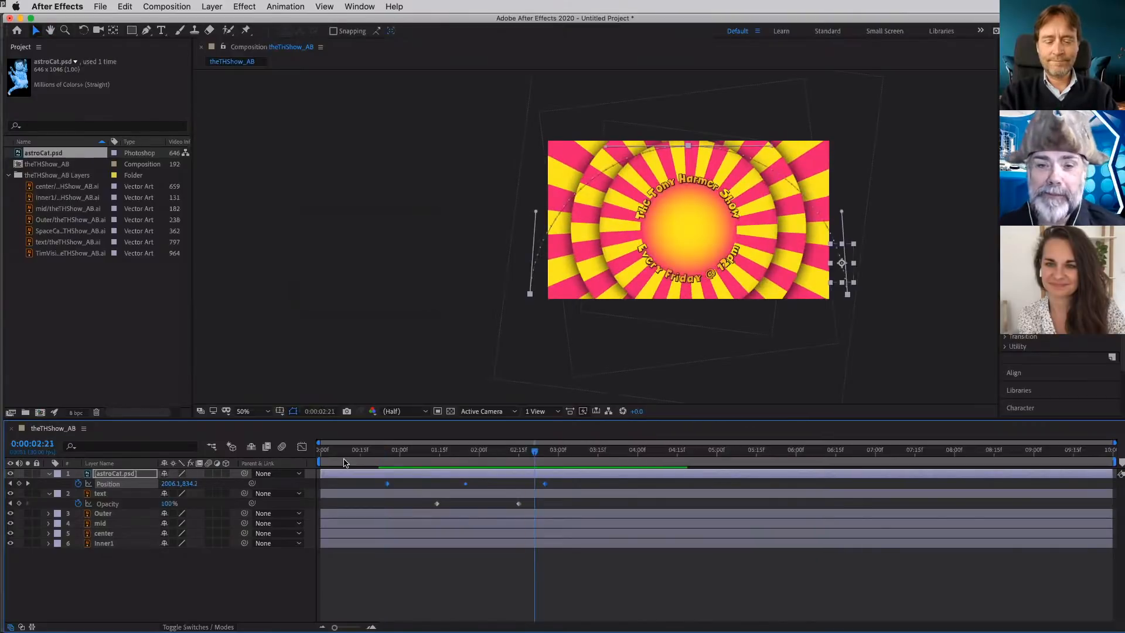
drag(535, 452, 387, 467)
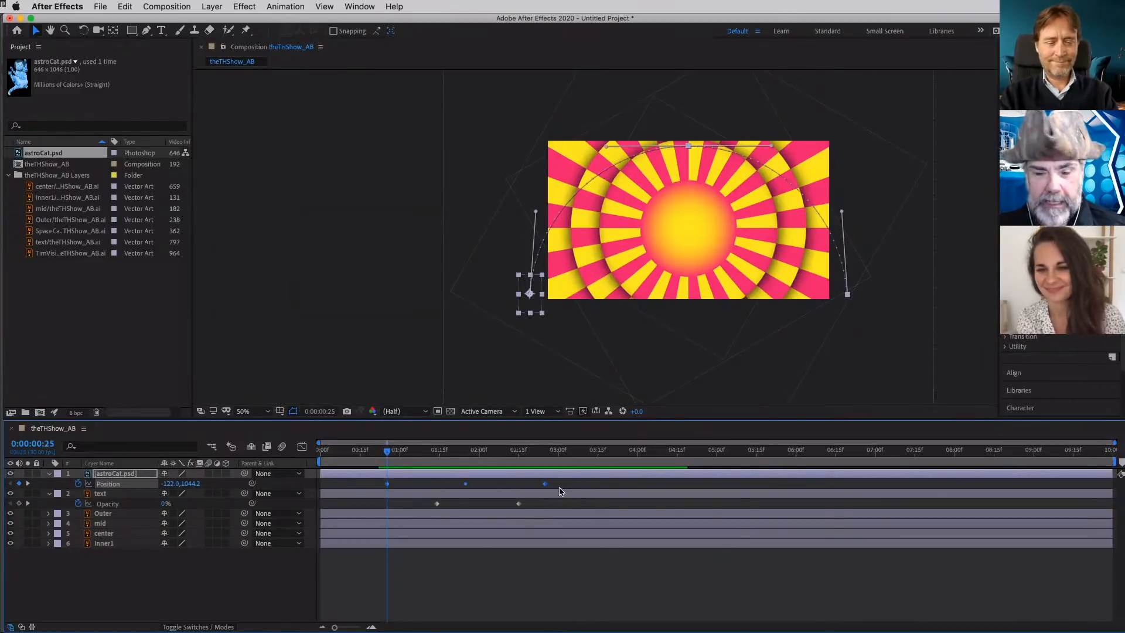
- Stretch the cat's Position animation so its final keyframe sits at 0:00:08:28, and preview the slower flight
mouse_move(545, 488)
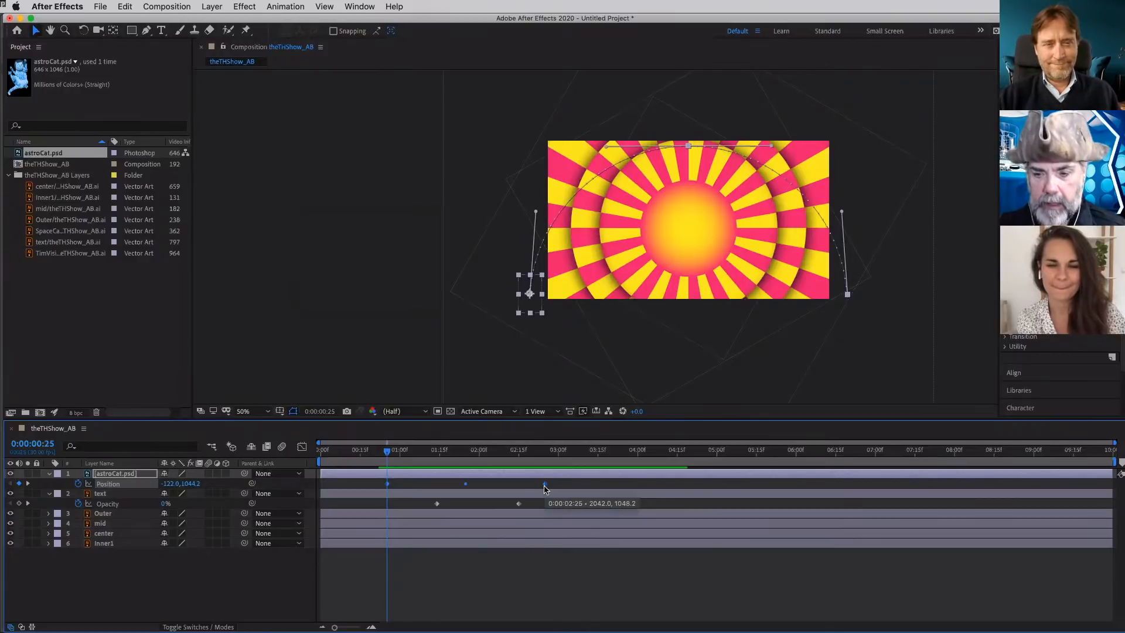
drag(545, 488, 1027, 498)
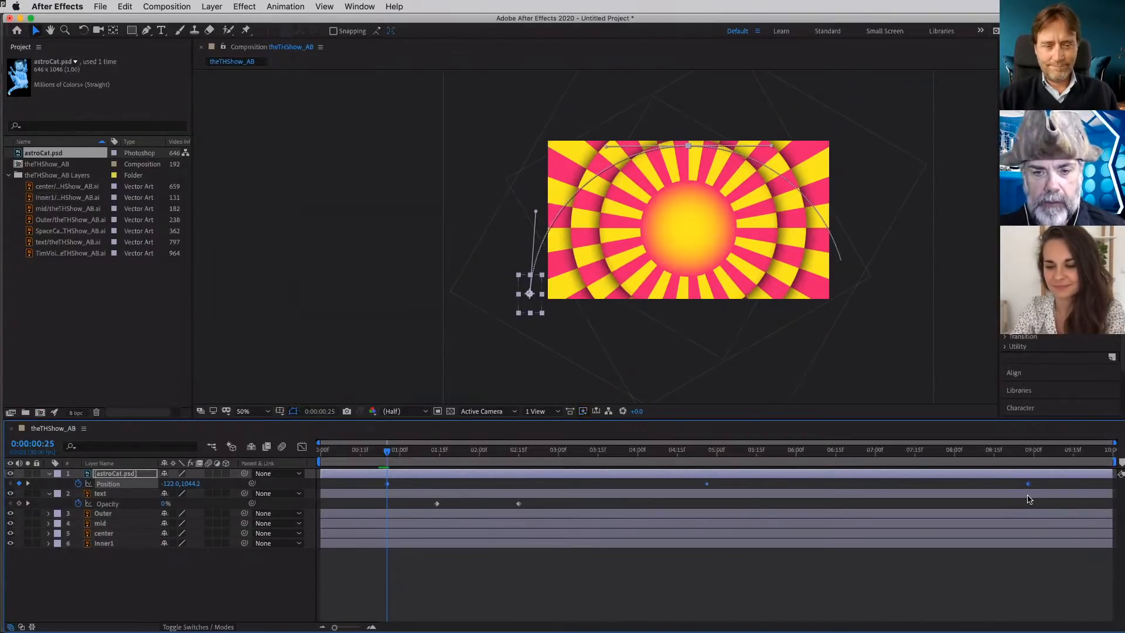
key(space)
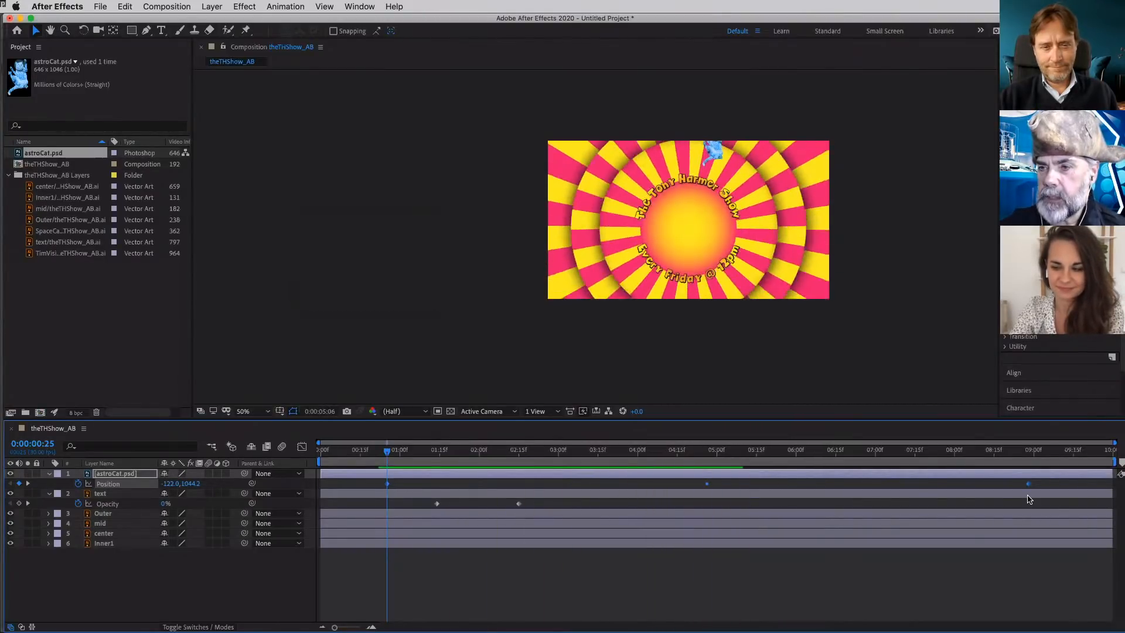
key(space)
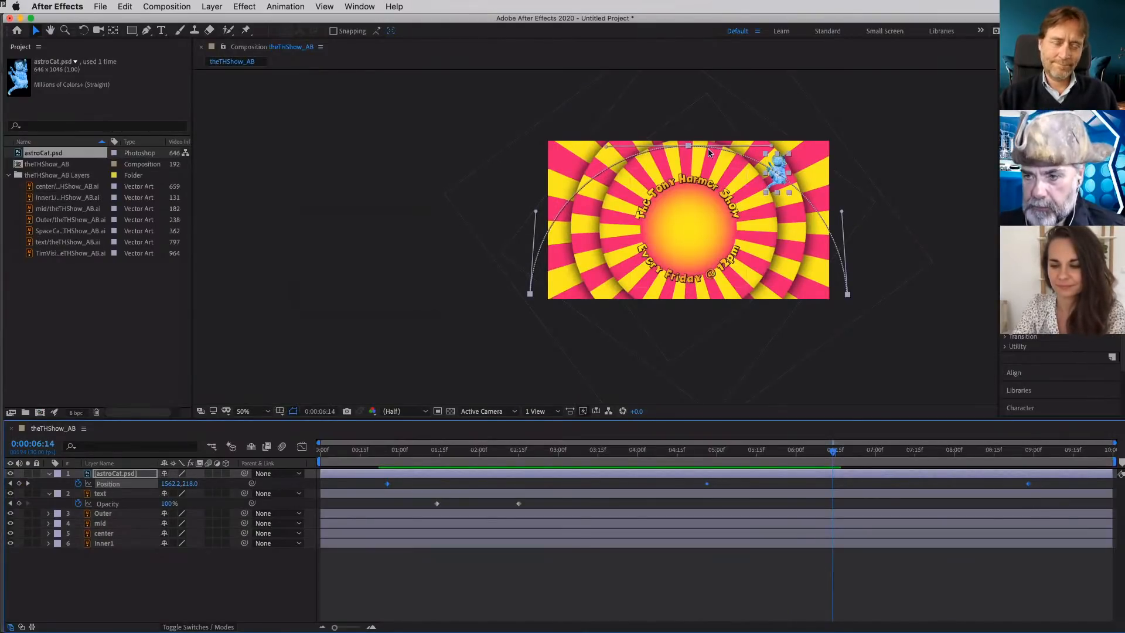
- Move the cat's whole motion path down about 76 pixels and go to 0:00:04:27, near the middle Position keyframe
click(690, 149)
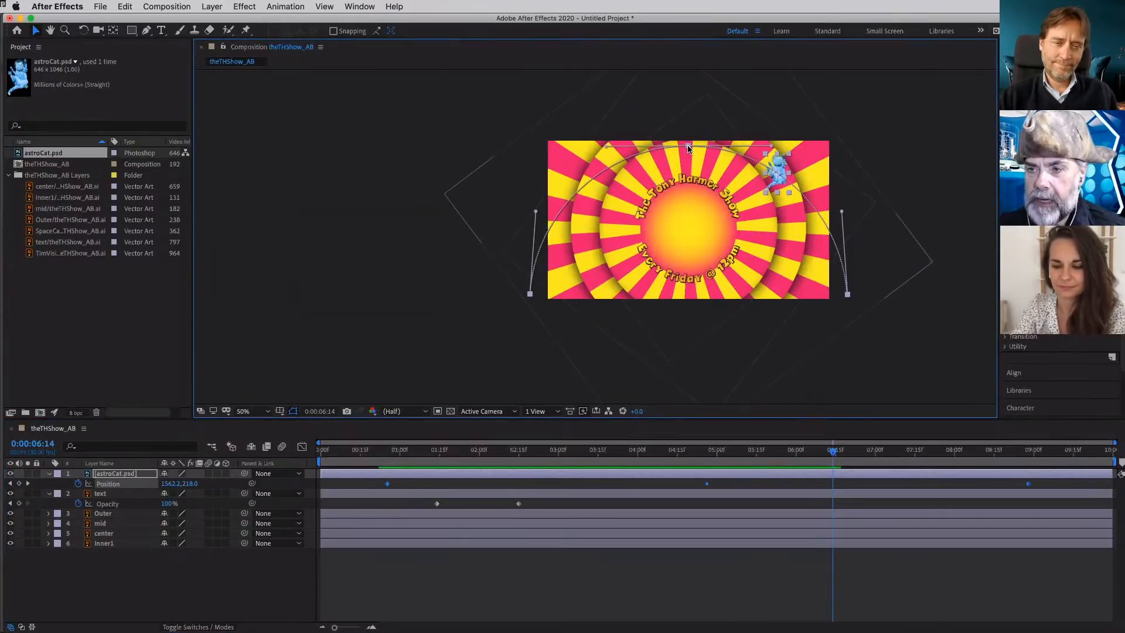
drag(690, 150, 690, 158)
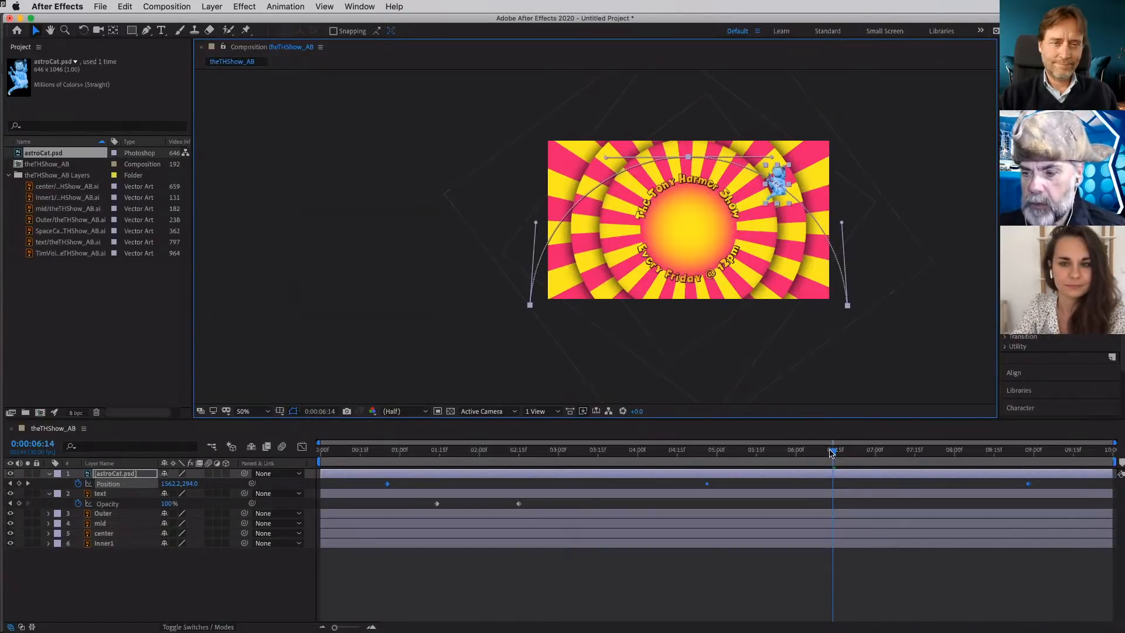
drag(832, 452, 706, 469)
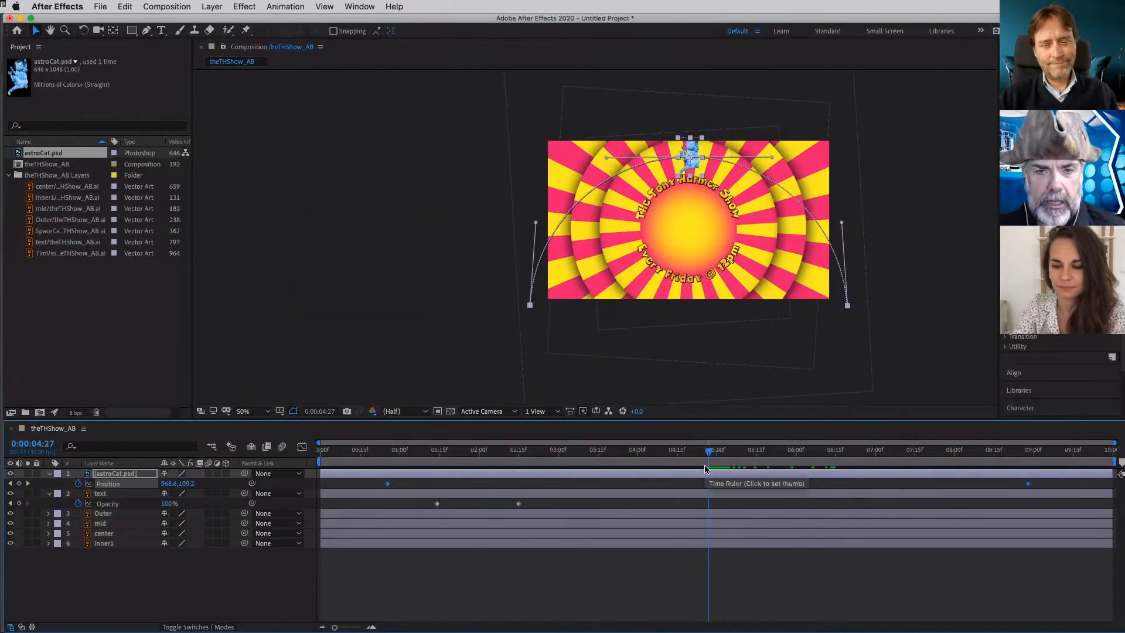
- Start keyframing the cat's Rotation at 0:00:04:27 with a value of 70°
key(r)
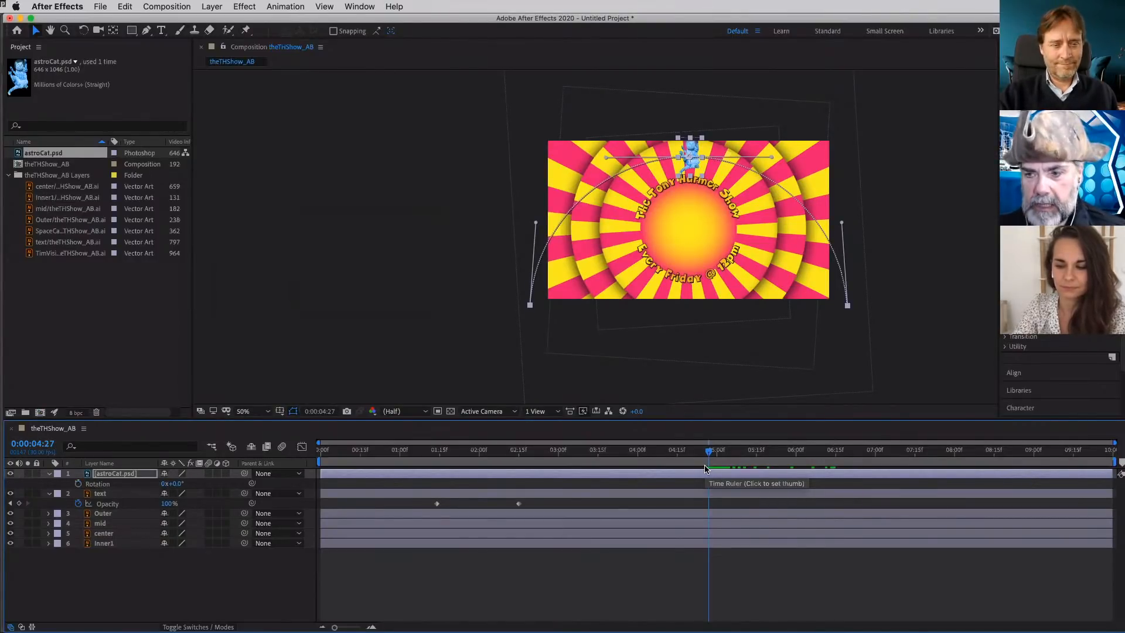
click(79, 484)
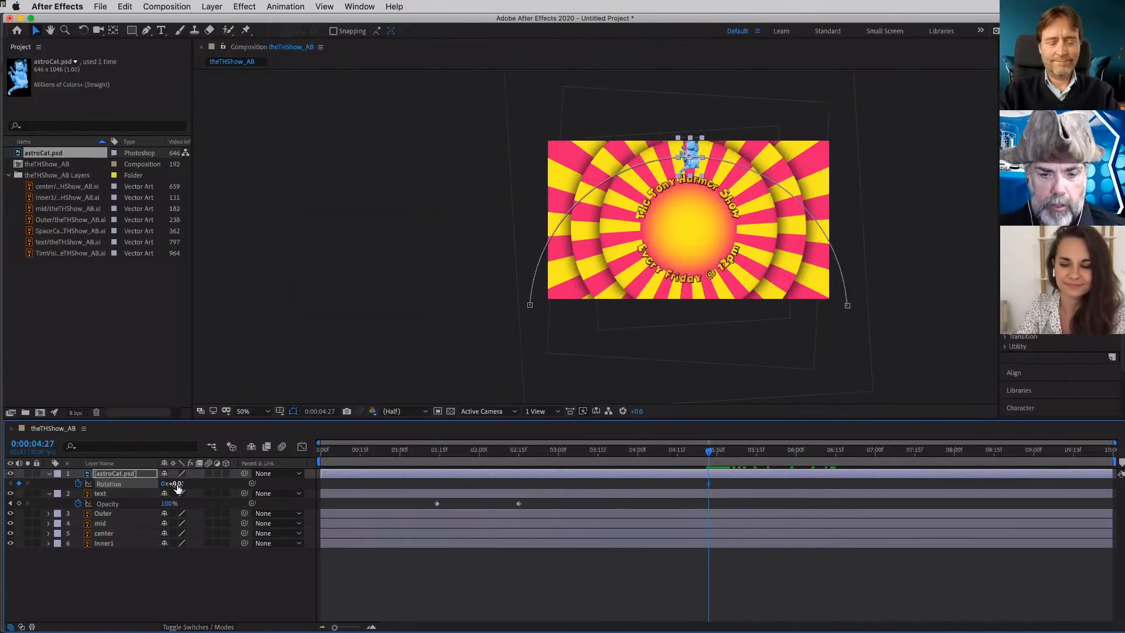
drag(173, 483, 218, 487)
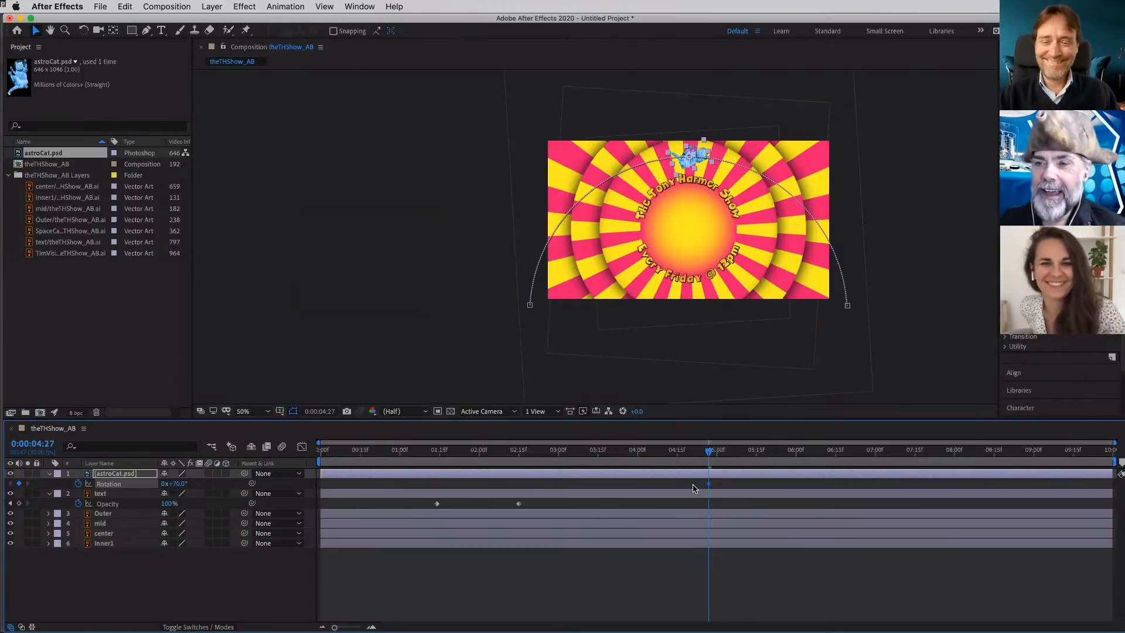
- Reveal Position alongside Rotation and set the cat's Rotation to -34° at the first Position keyframe, 0:00:00:25
key(shift+p)
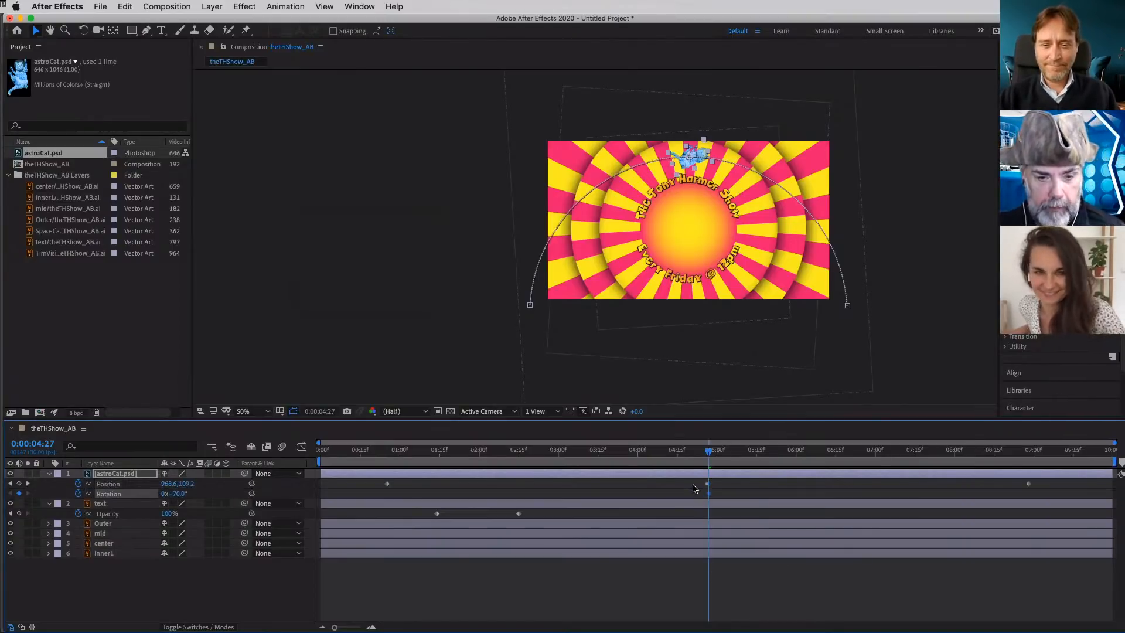
click(10, 483)
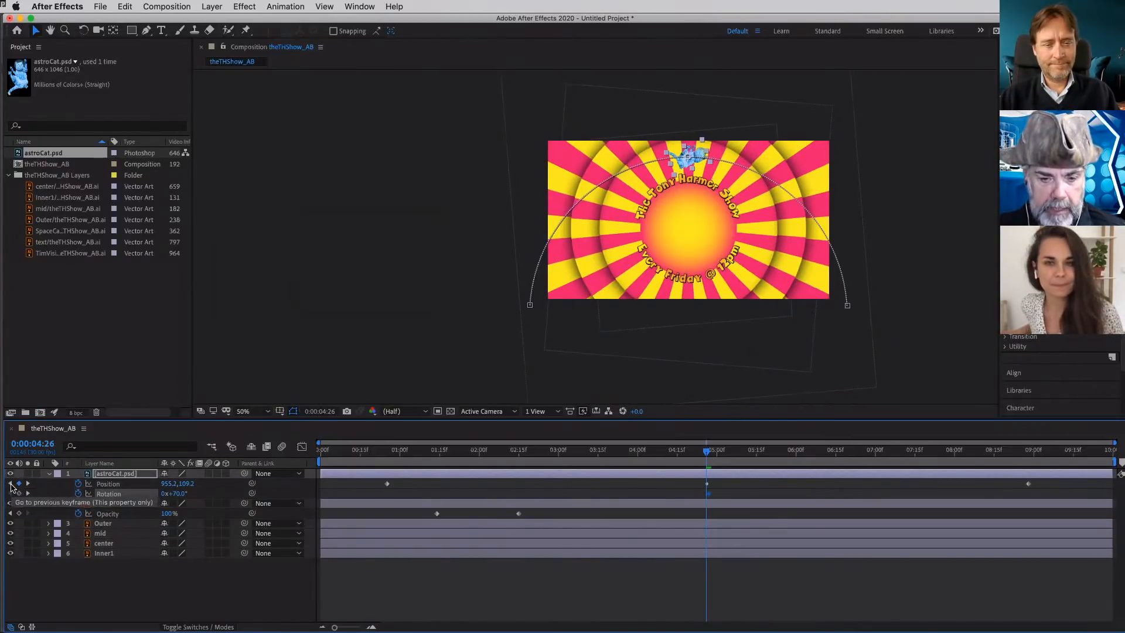
click(10, 484)
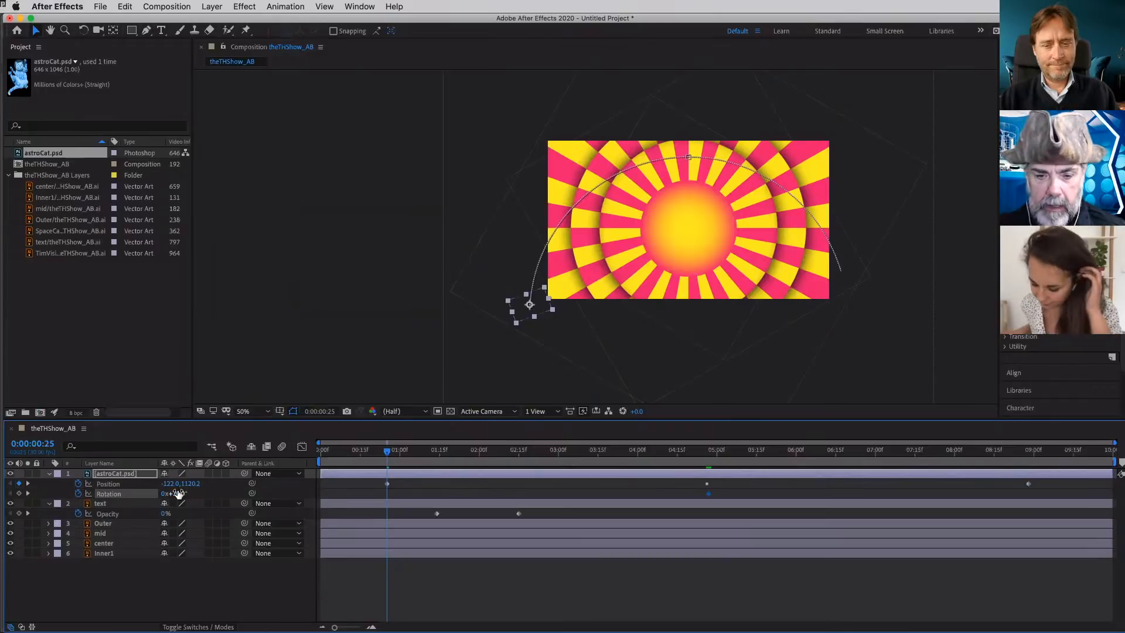
drag(178, 492, 121, 498)
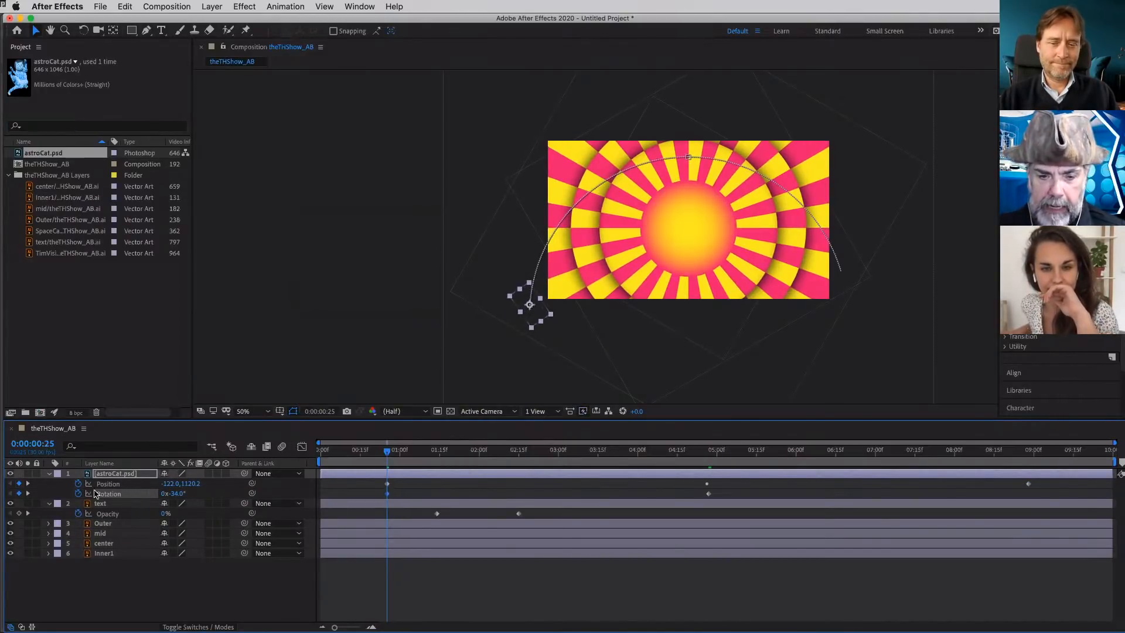
- Set the cat's Rotation to 14° at the last Position keyframe, 0:00:08:28, and scrub back to 0:00:02:19 to check the motion
click(28, 484)
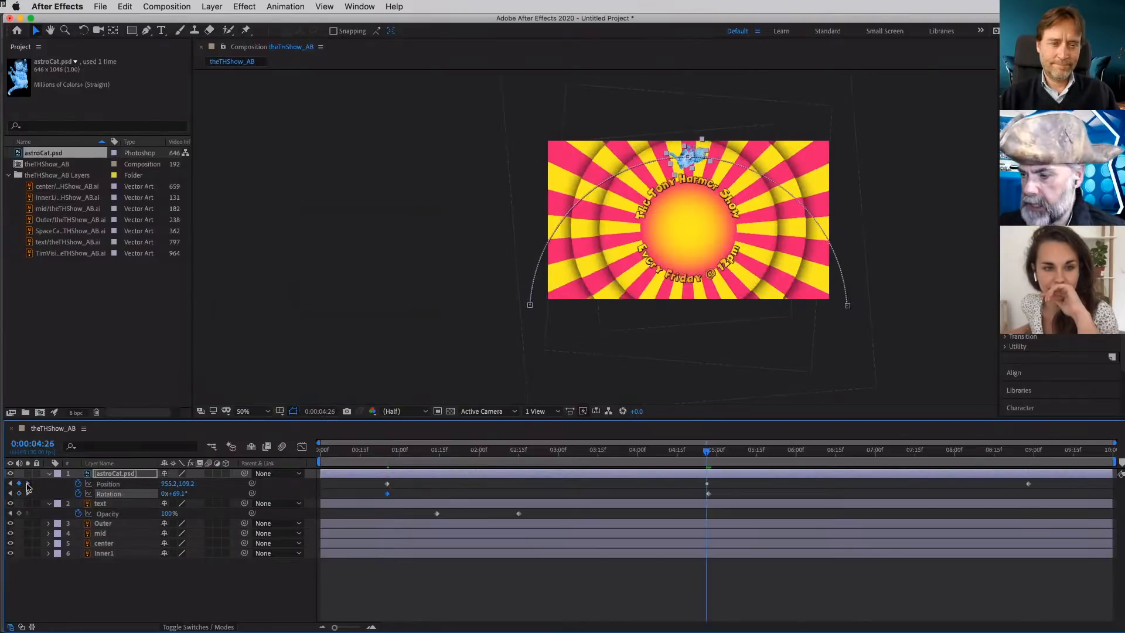
click(27, 484)
drag(179, 494, 150, 493)
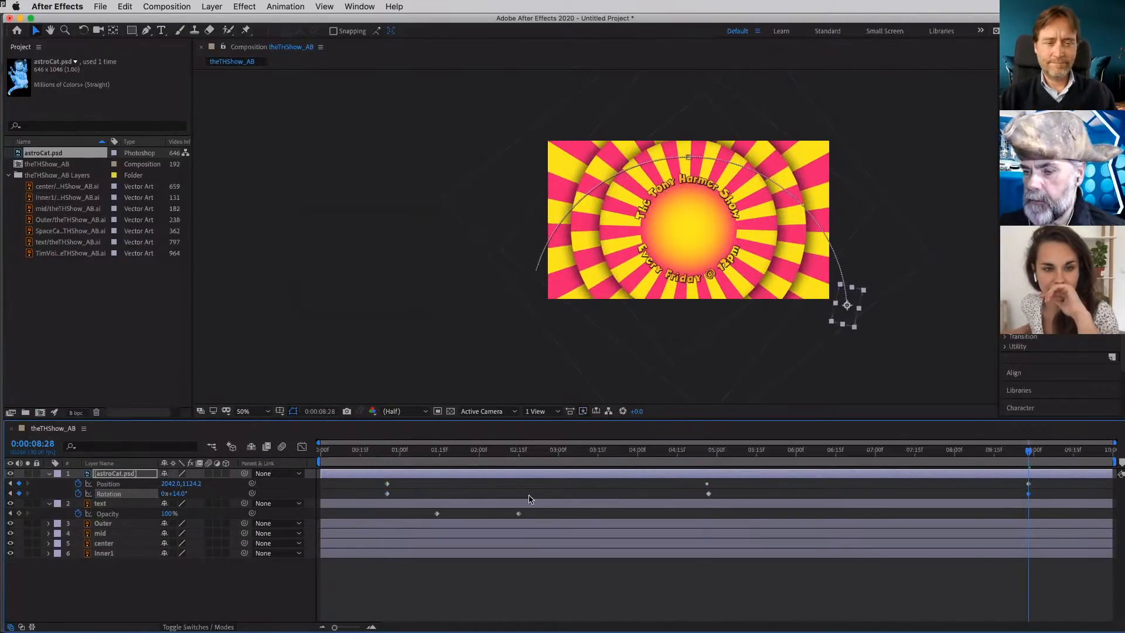
drag(1029, 457, 529, 535)
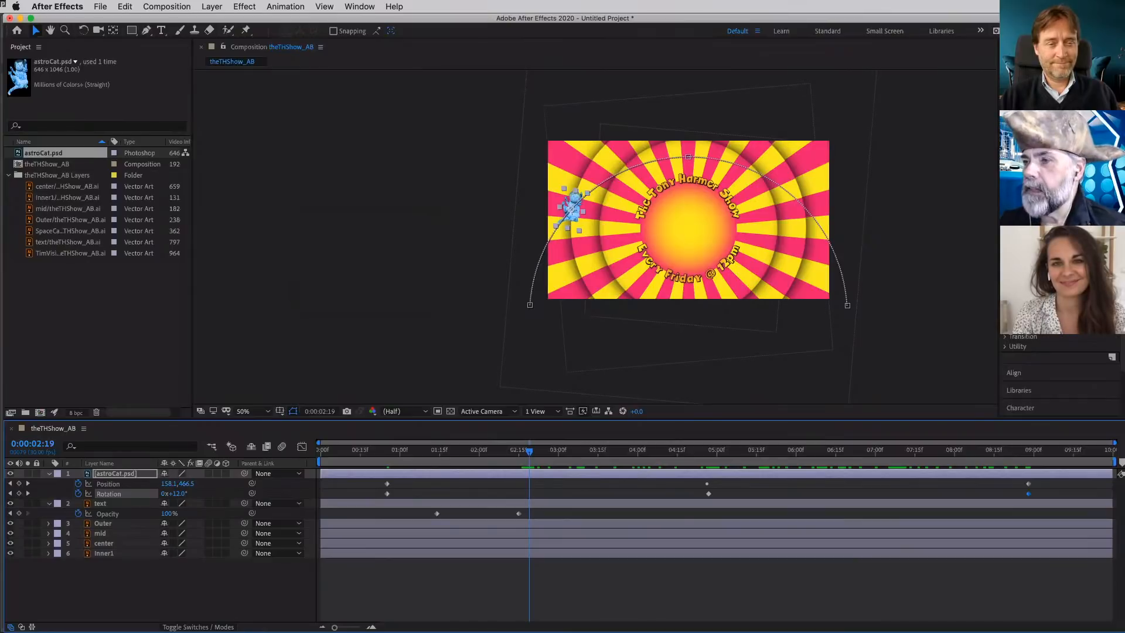
- Search the effects and presets for "wiggle"
click(1046, 114)
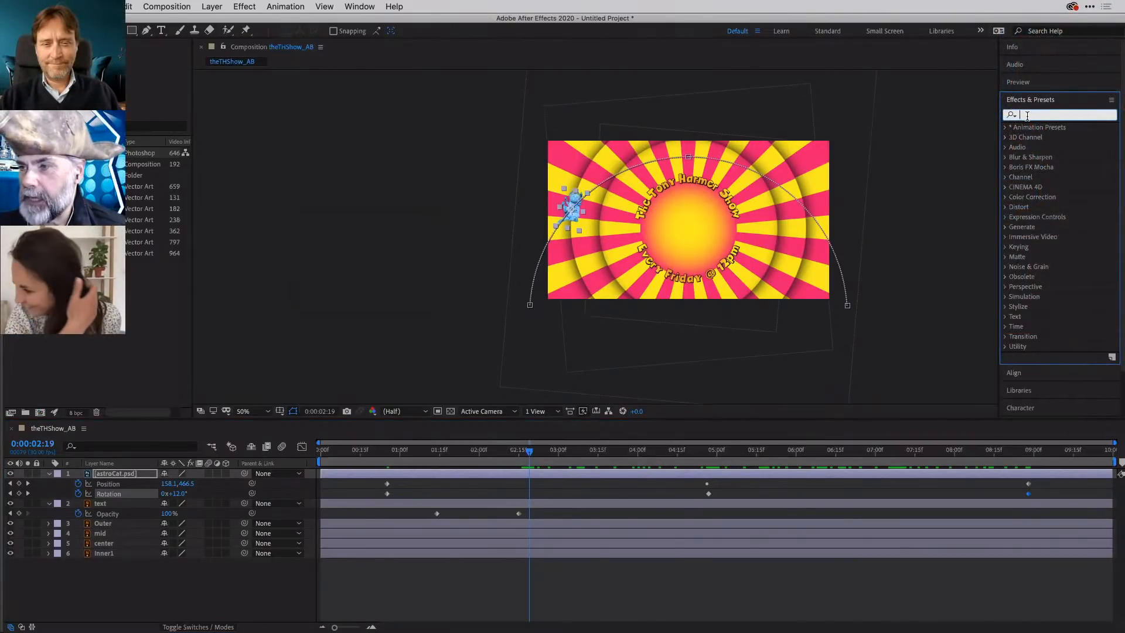
text(w)
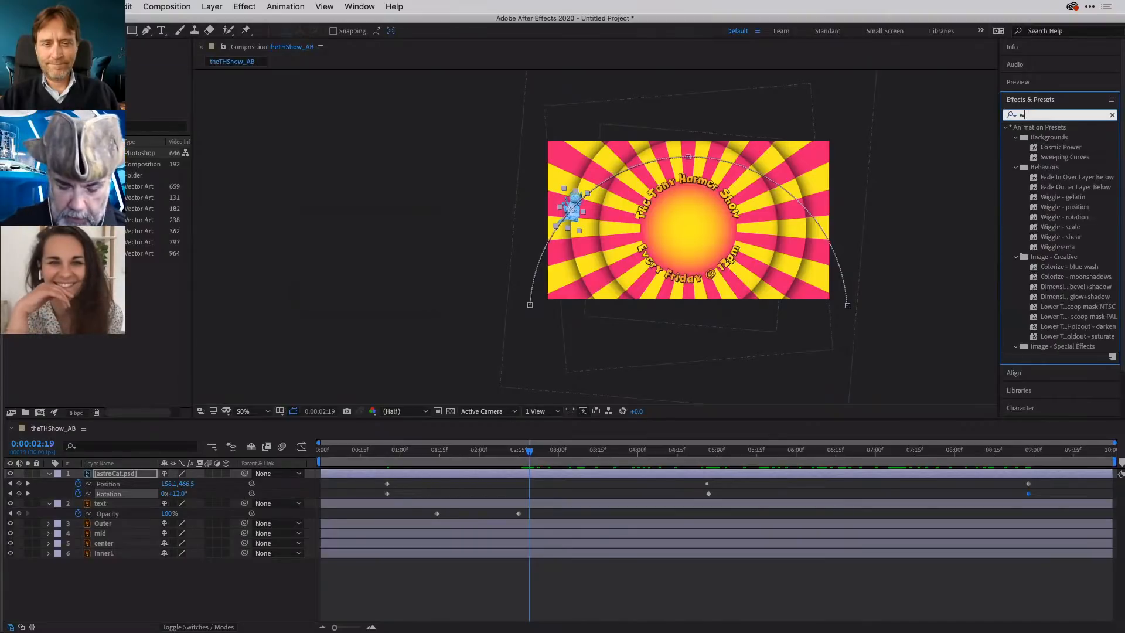
text(iggle)
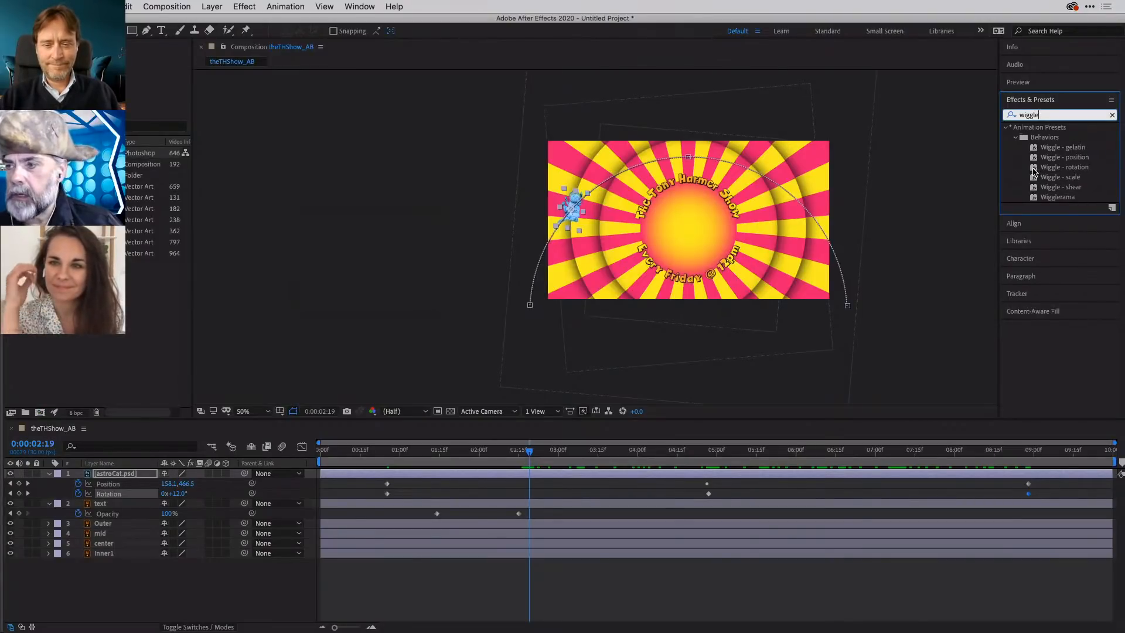
- Apply the Wiggle - rotation preset to the astroCat.psd layer and display its effect controls
drag(1034, 171, 708, 221)
drag(583, 235, 577, 219)
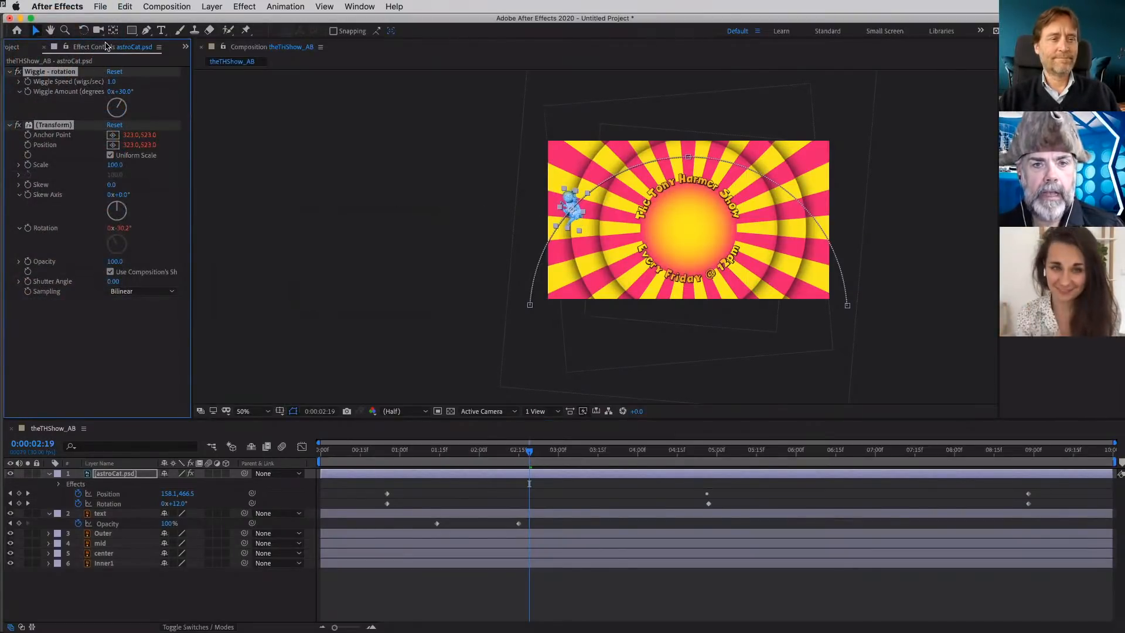
click(11, 48)
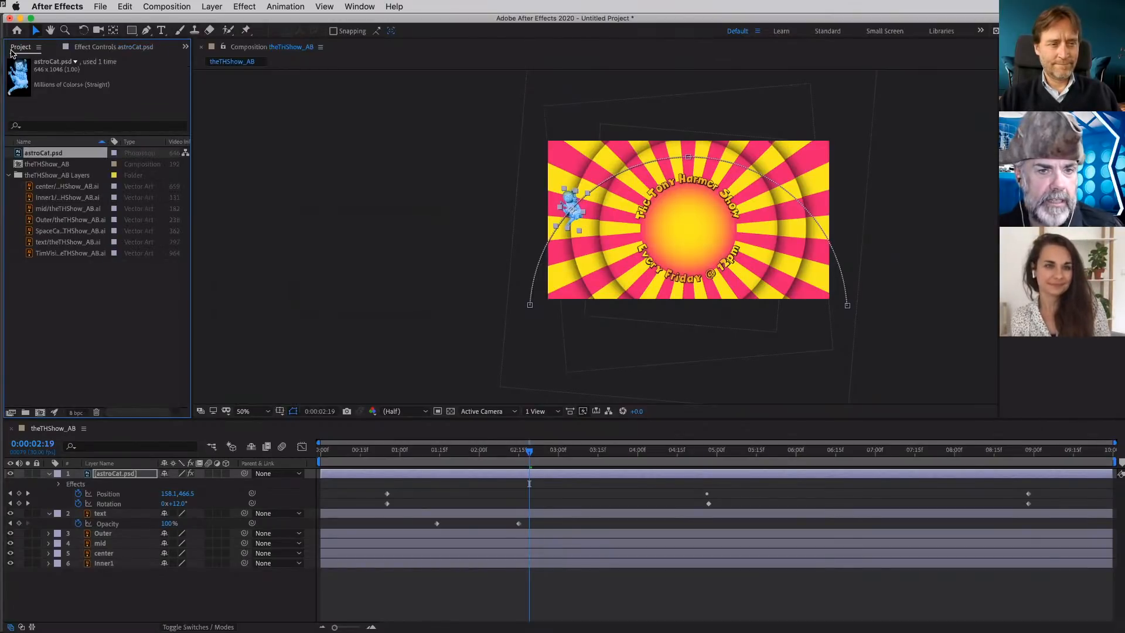
click(106, 47)
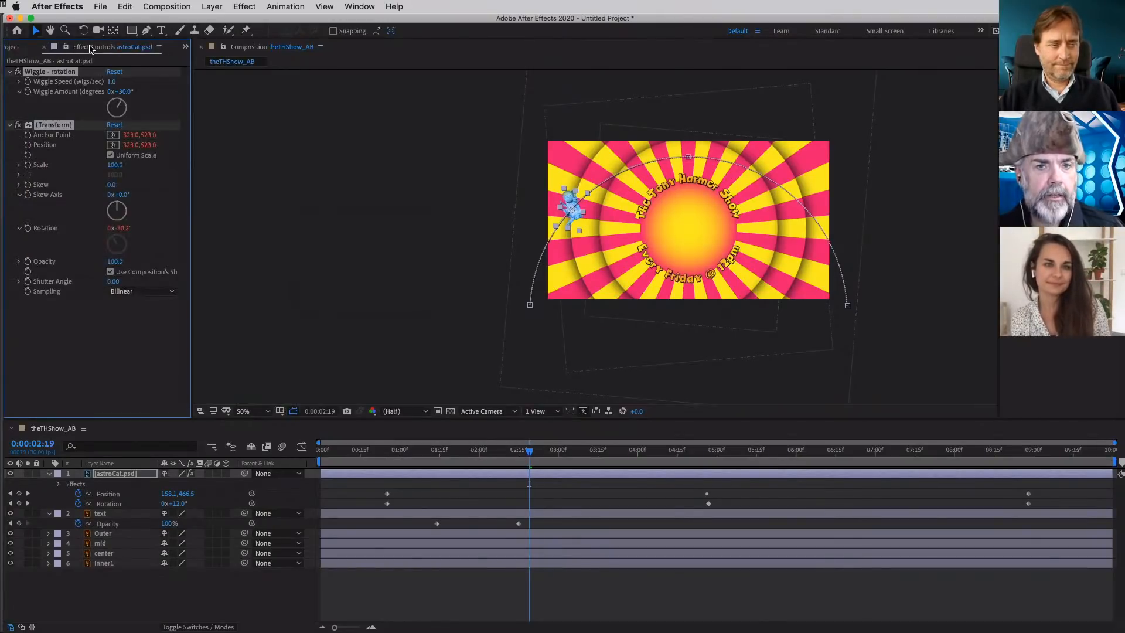
click(185, 45)
click(203, 62)
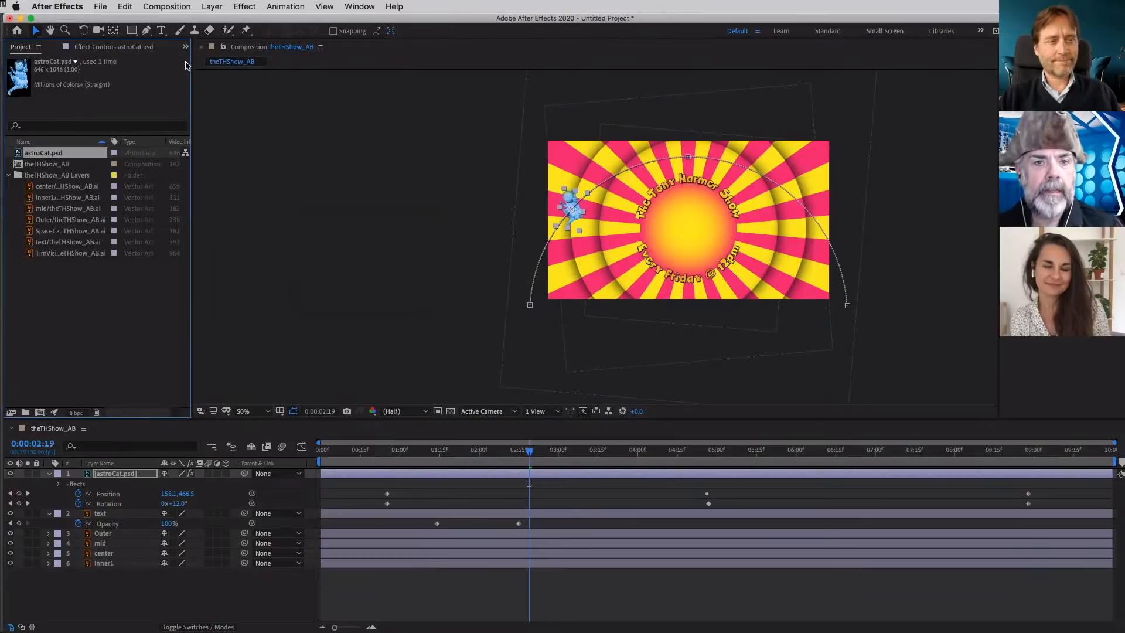
click(102, 47)
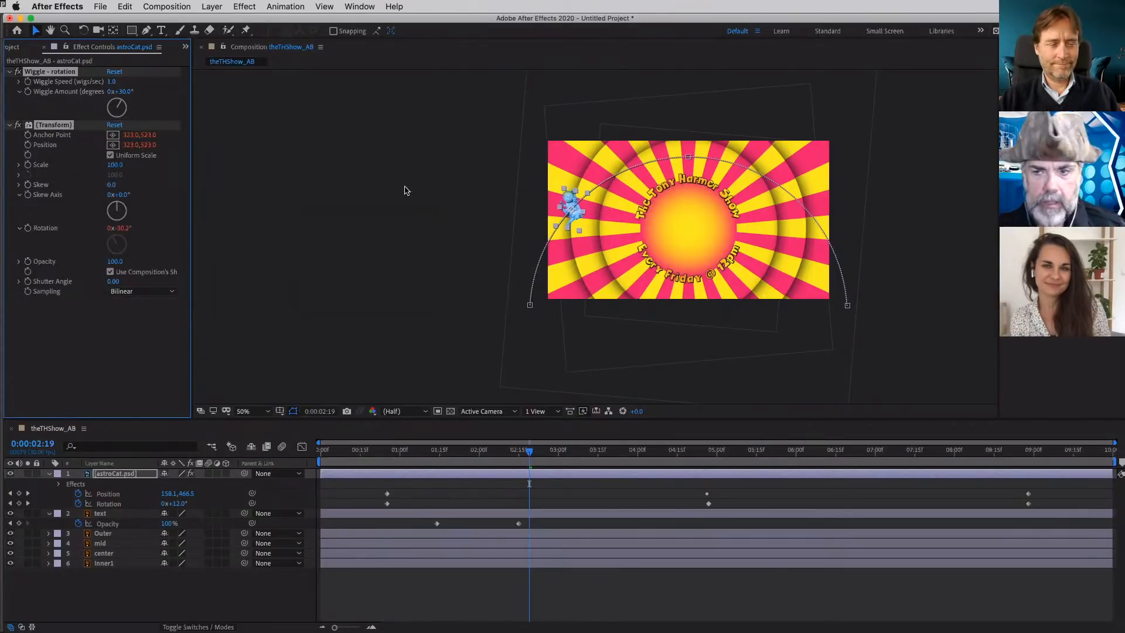
- Set the cat's Wiggle Speed to 0.2 and preview its flight from around the first Position keyframe at 100% magnification
click(112, 82)
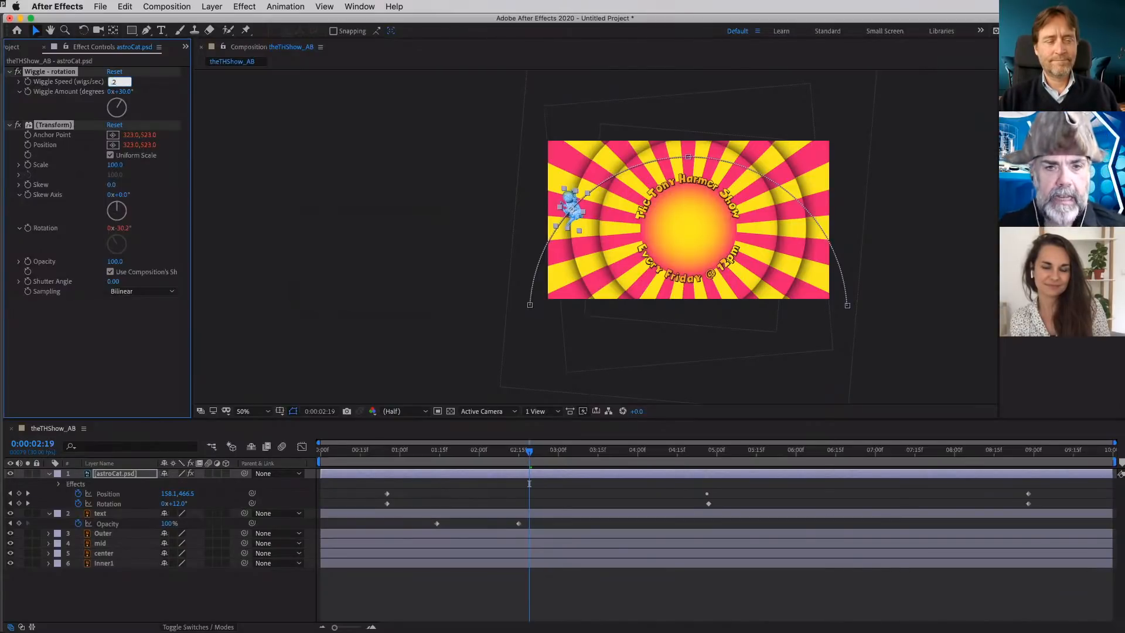
key(Return)
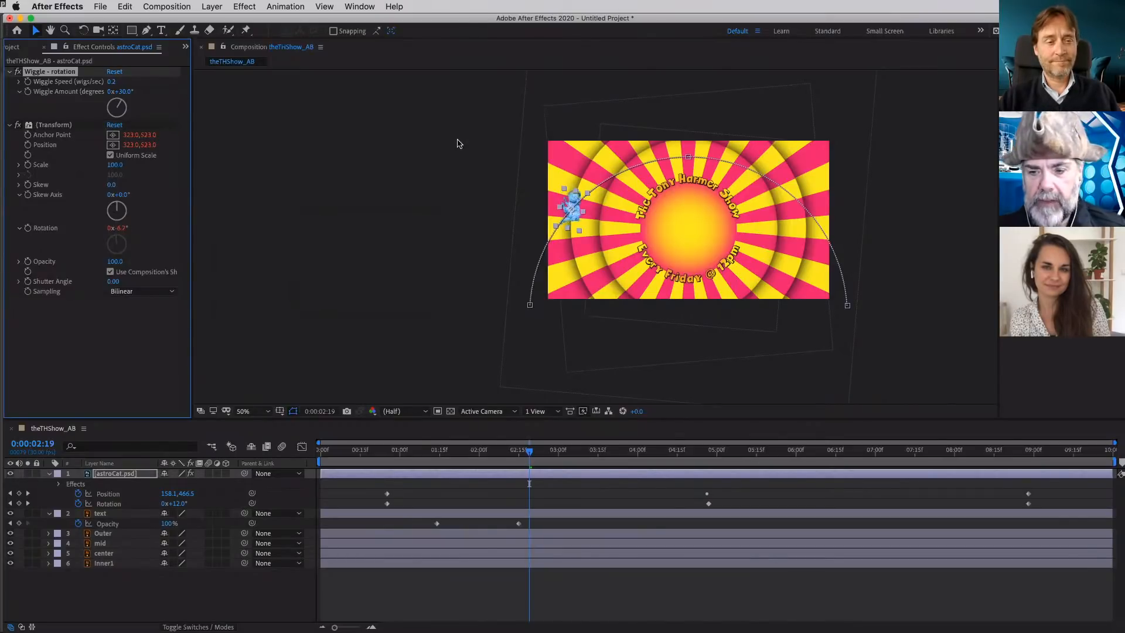
click(492, 451)
click(384, 451)
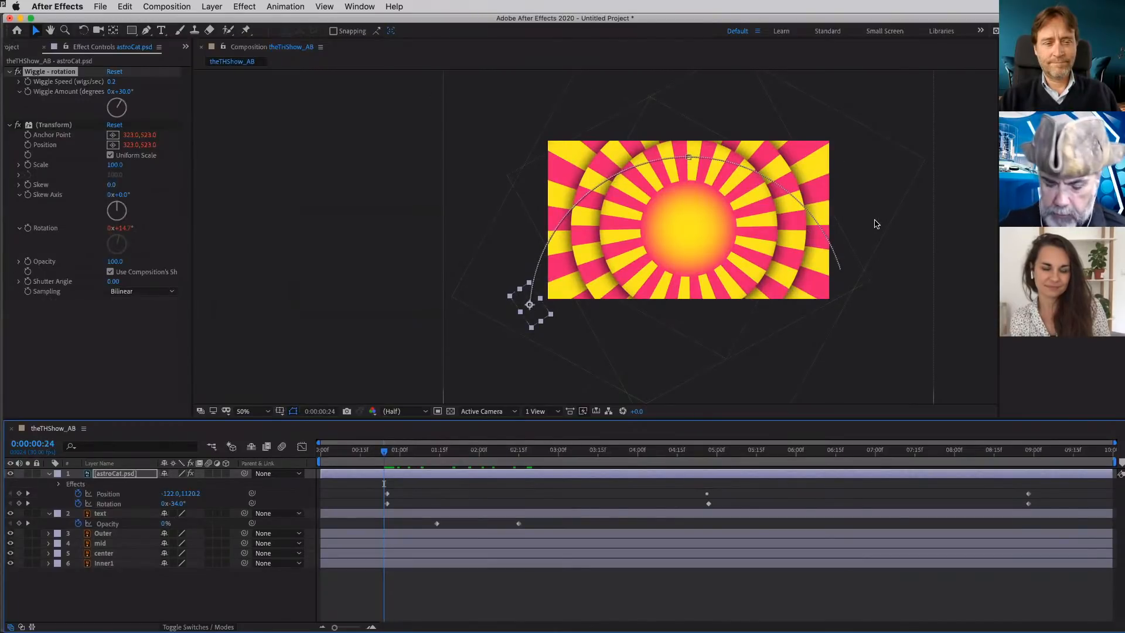
key(slash)
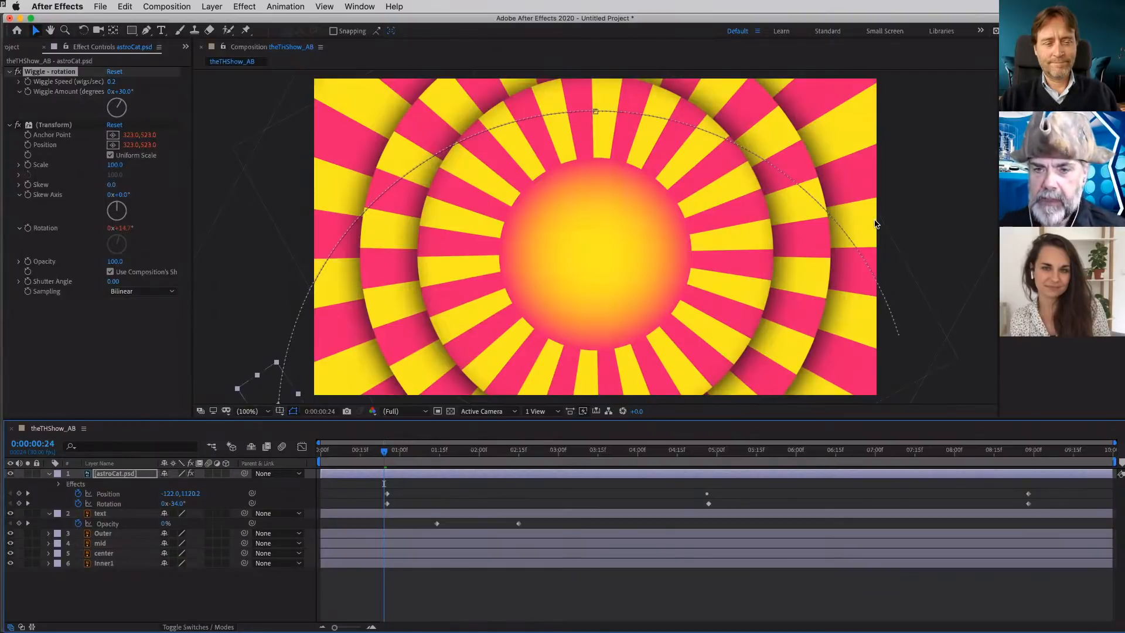
key(space)
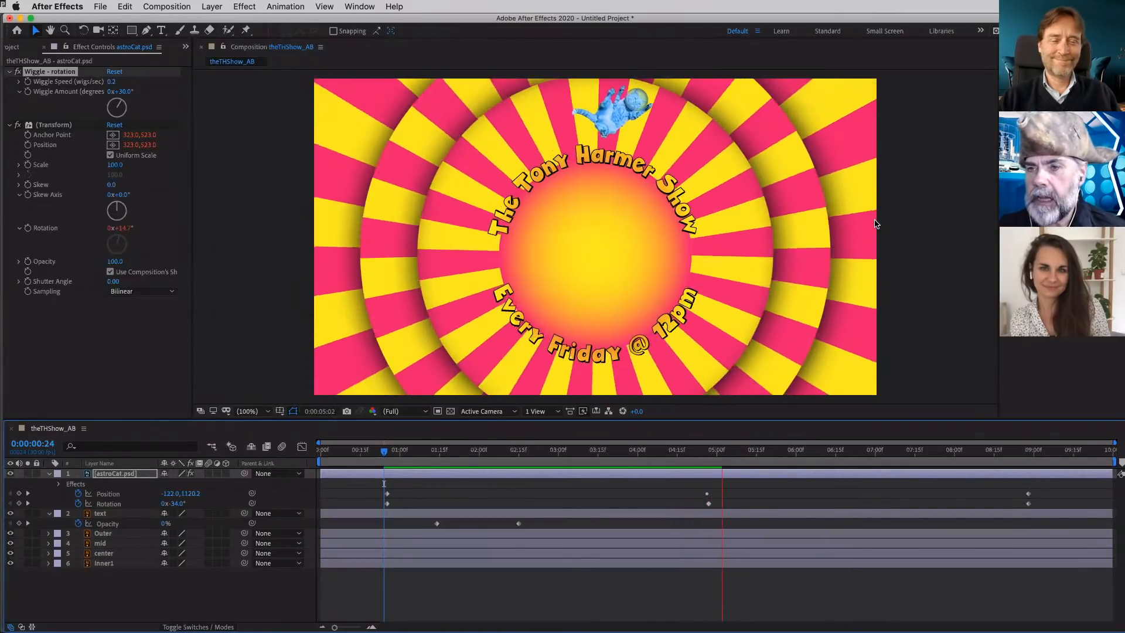
key(space)
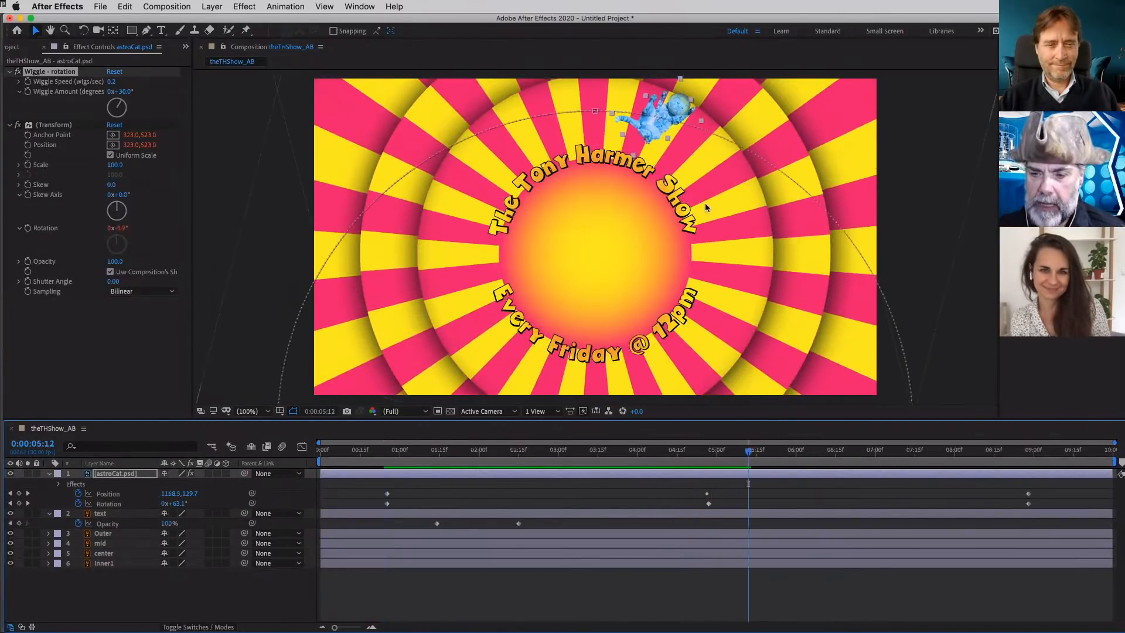
click(388, 455)
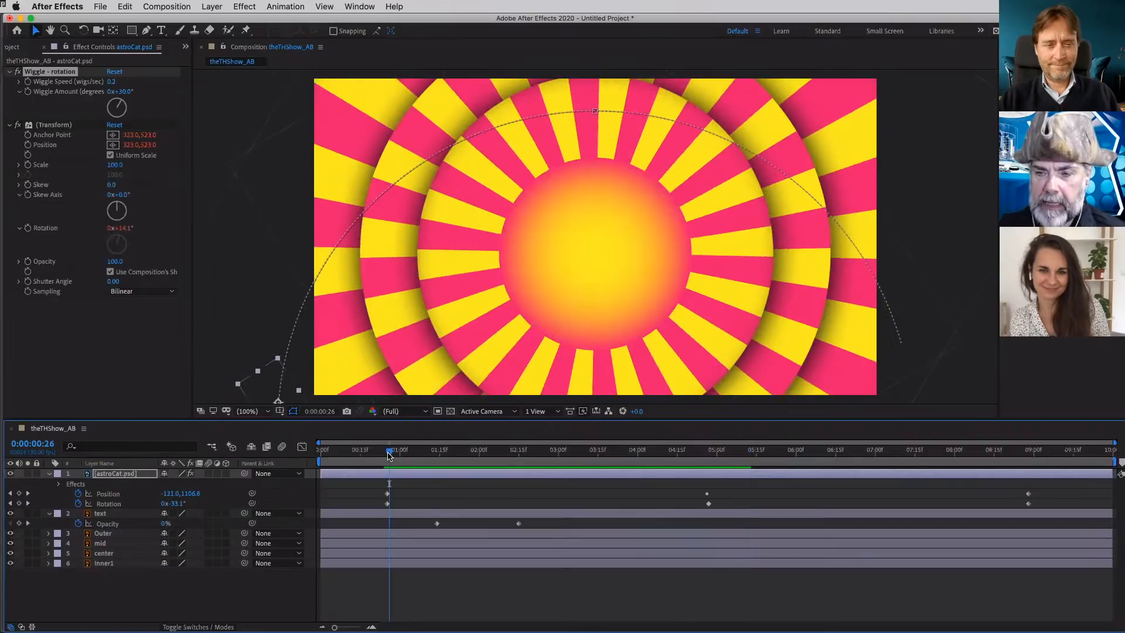
key(space)
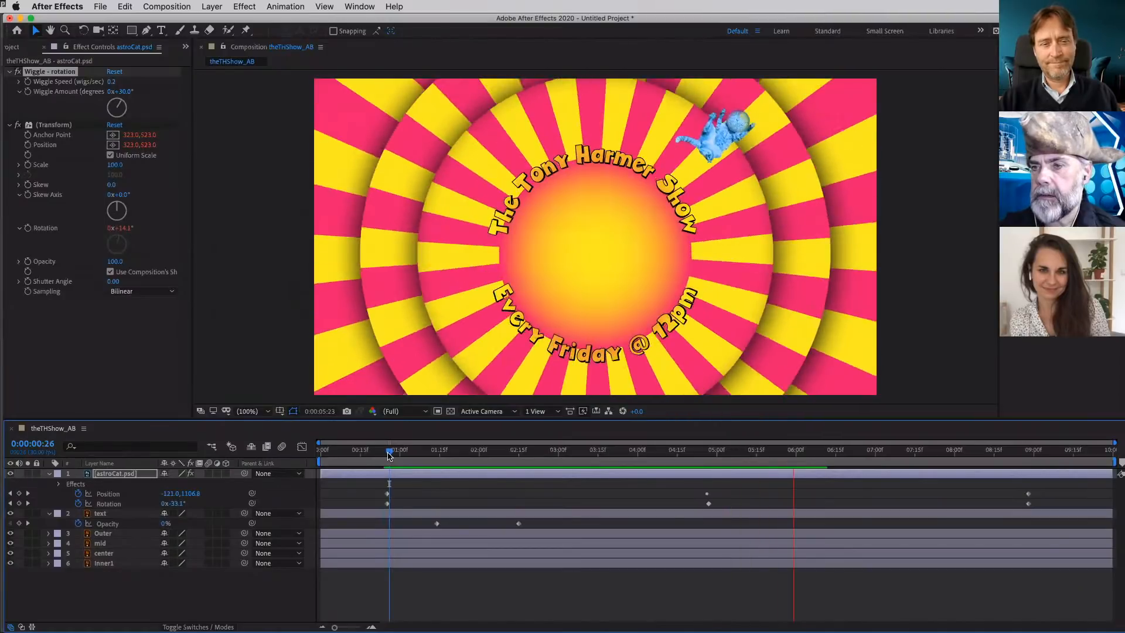
key(space)
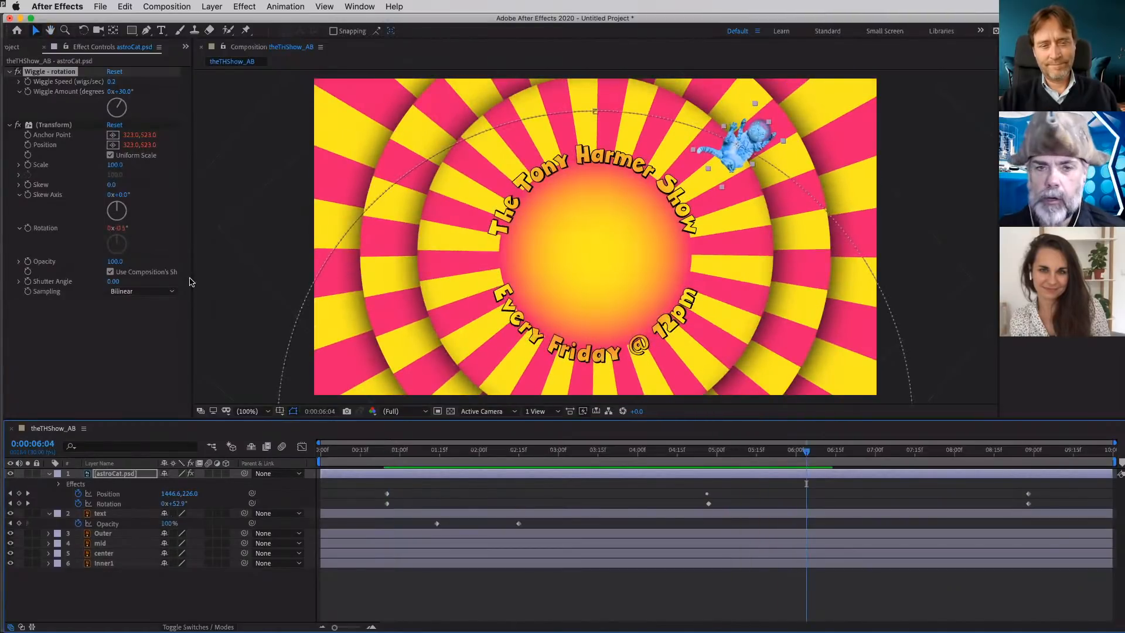
- Set the cat's Wiggle Amount to 8° and scrub back to 0:00:01:06
click(125, 92)
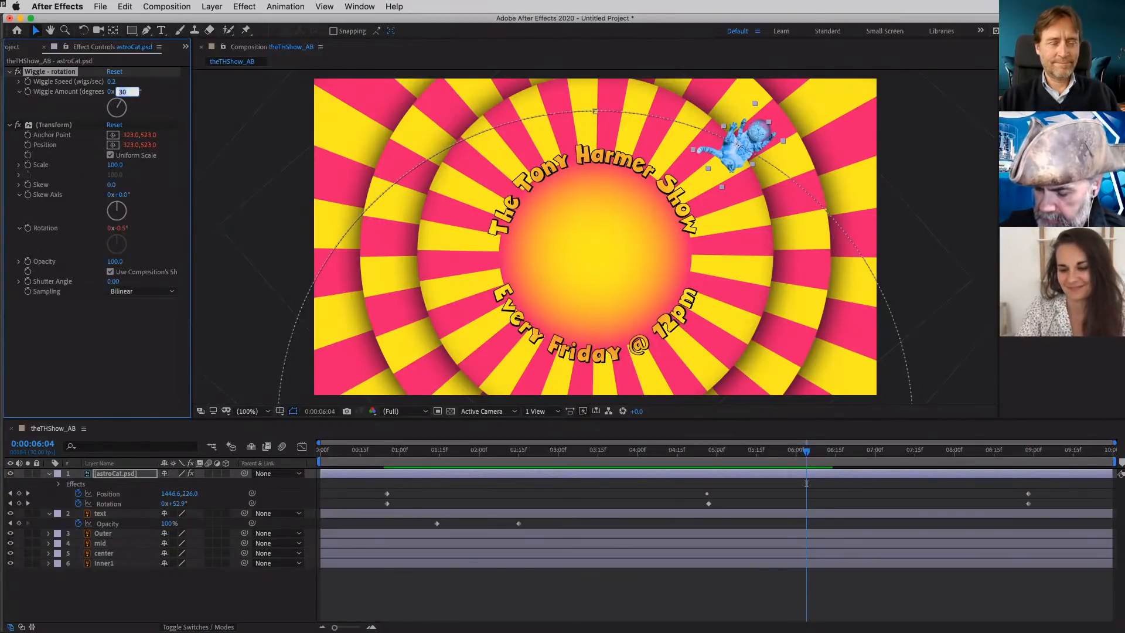
key(Return)
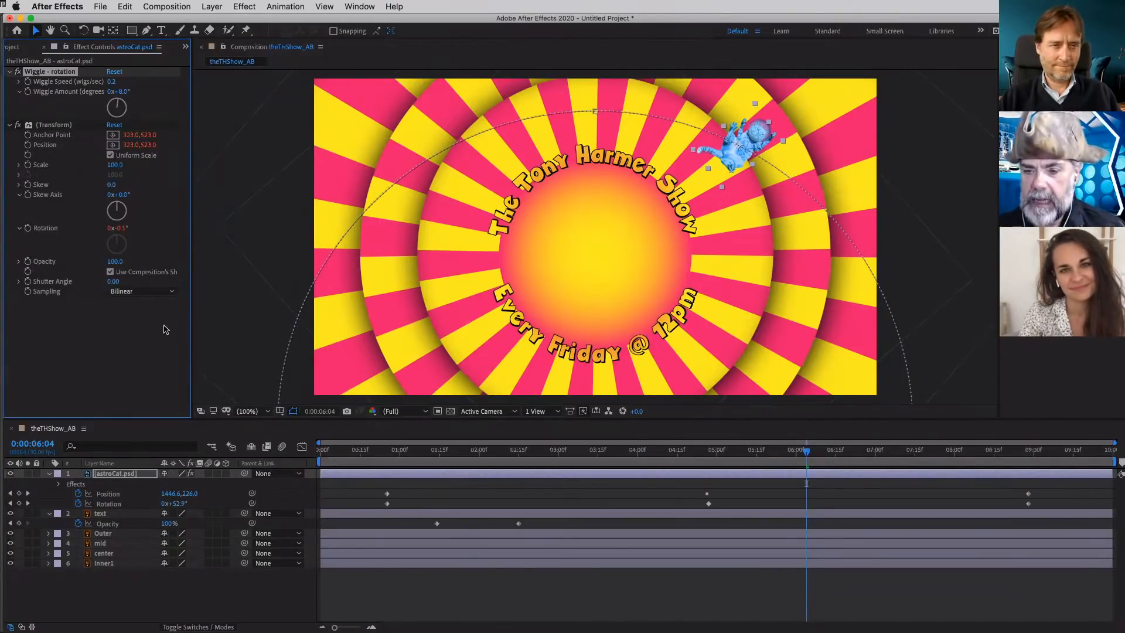
drag(549, 455, 415, 455)
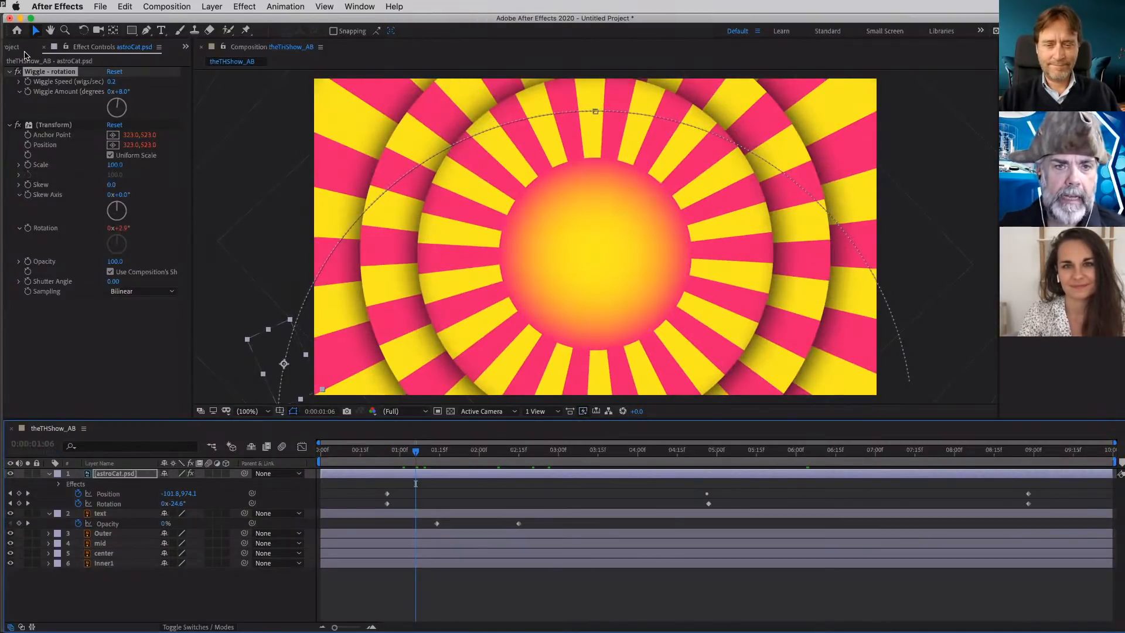
- Import spaceCat2.psd into the project as Composition - Retain Layer Sizes with editable layer styles
click(24, 49)
click(101, 345)
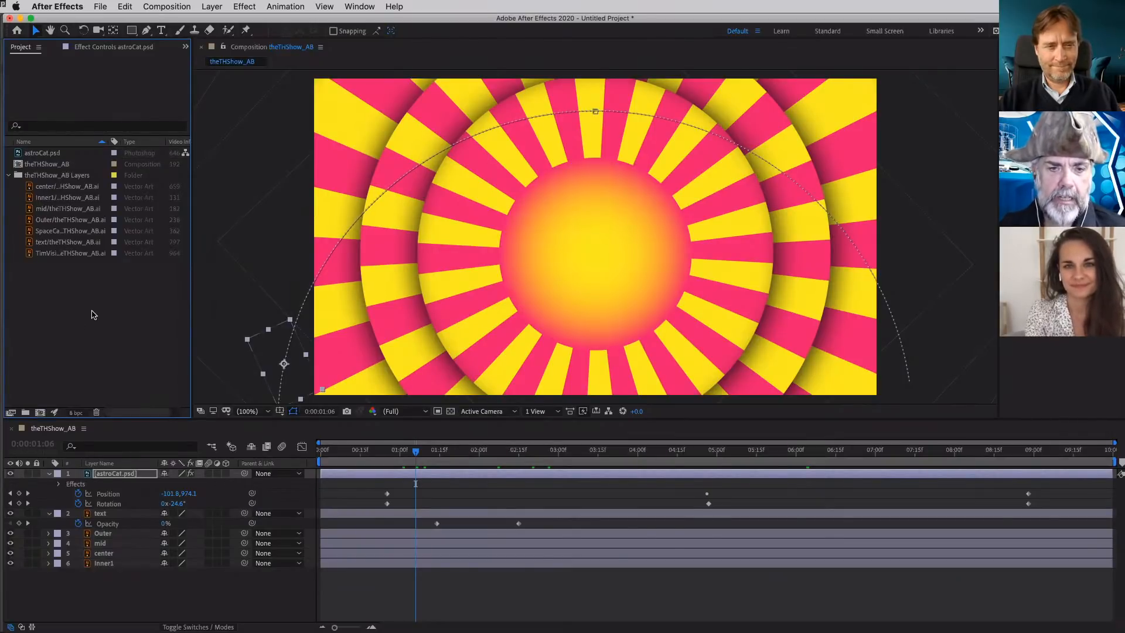
double_click(92, 315)
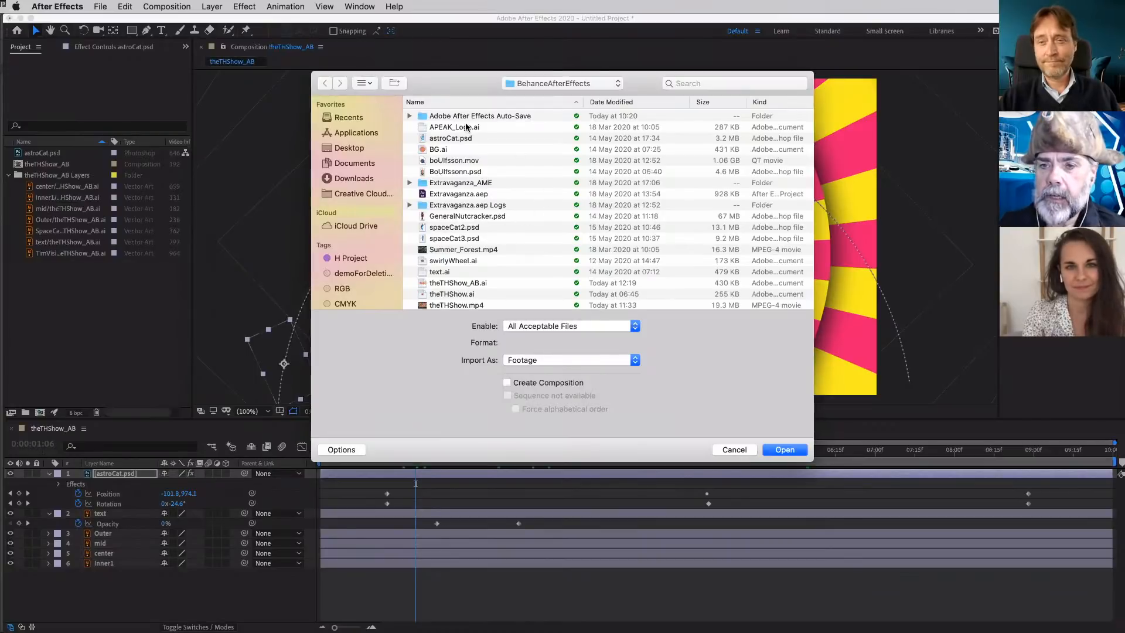
click(462, 231)
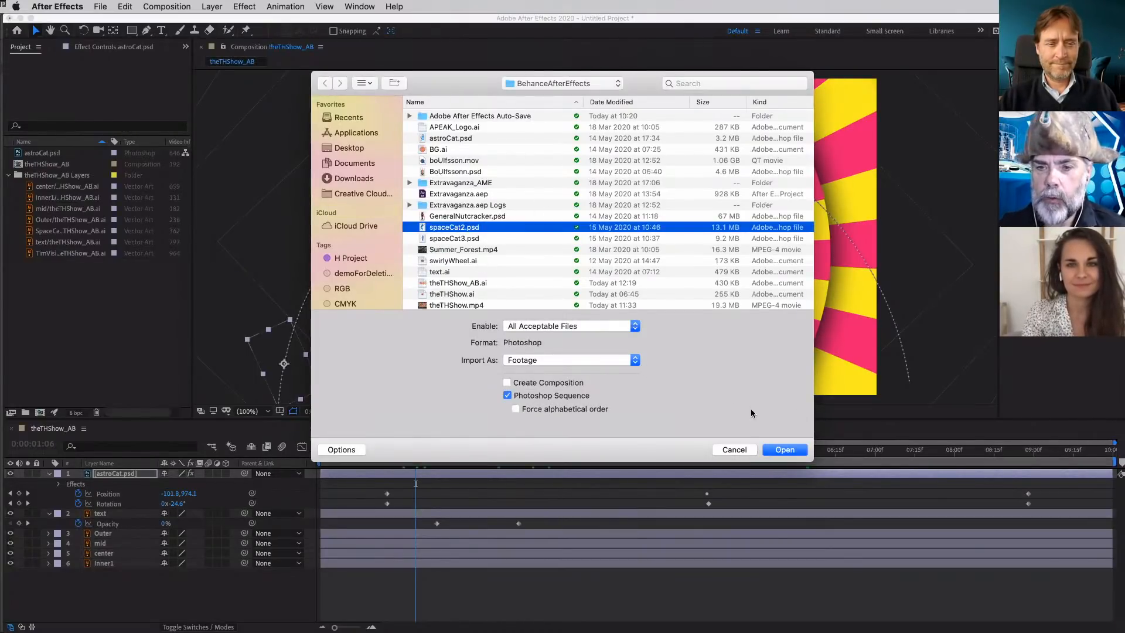
click(622, 362)
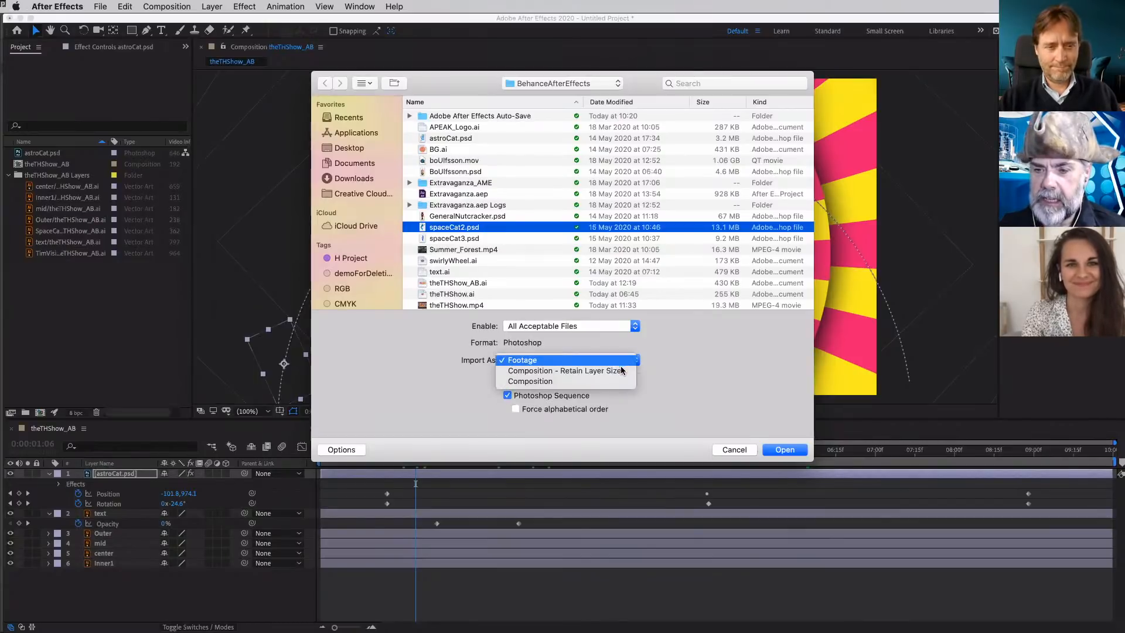
click(620, 372)
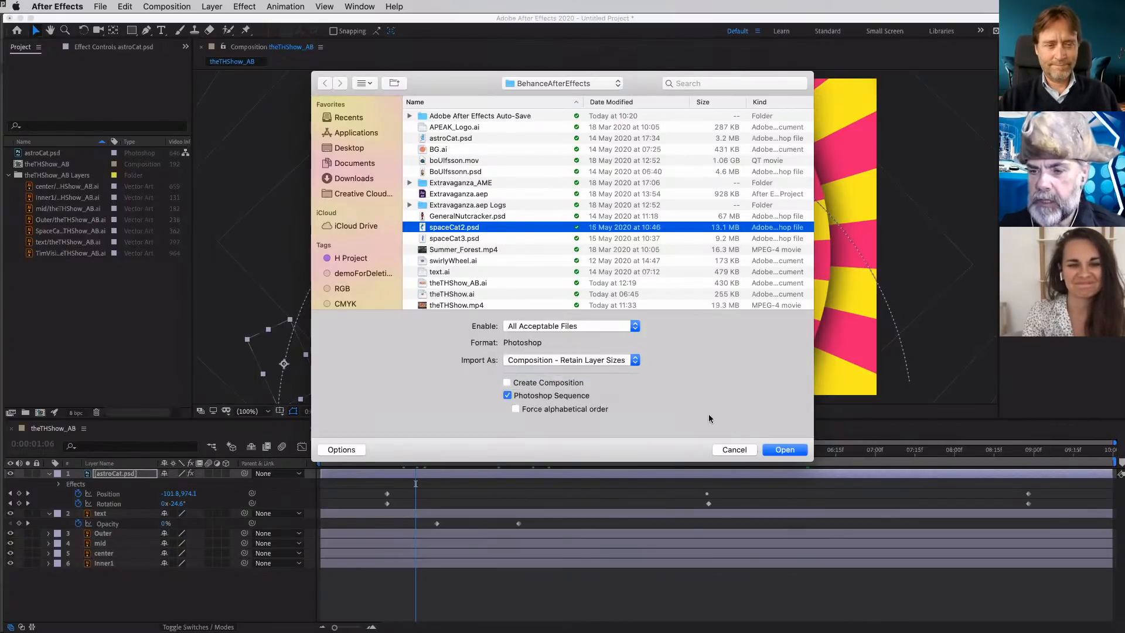
click(784, 450)
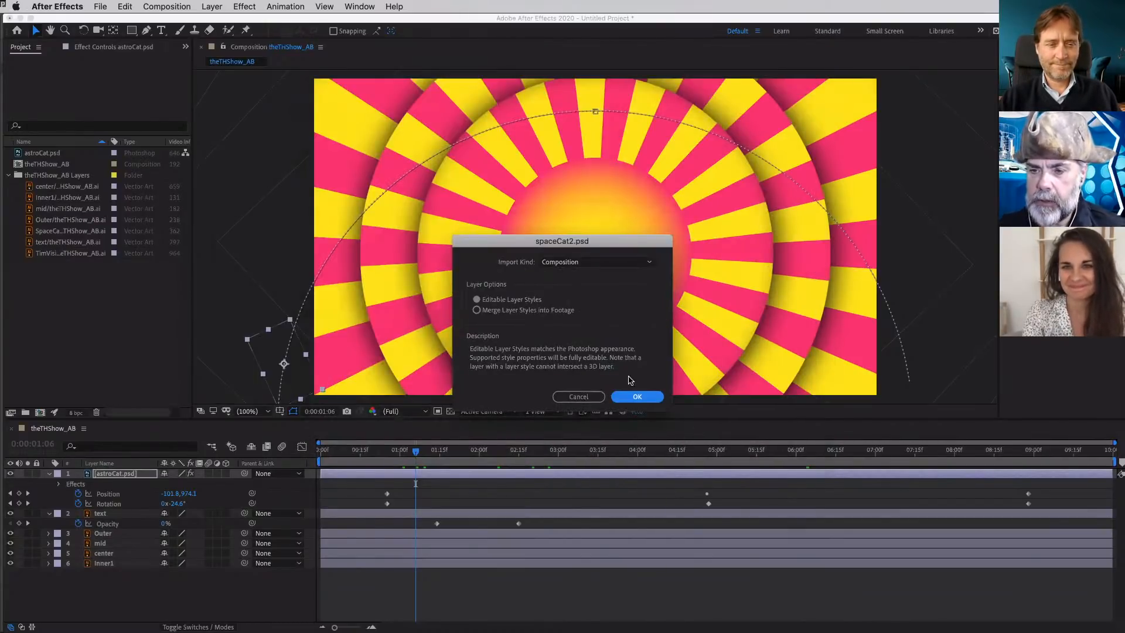
click(637, 397)
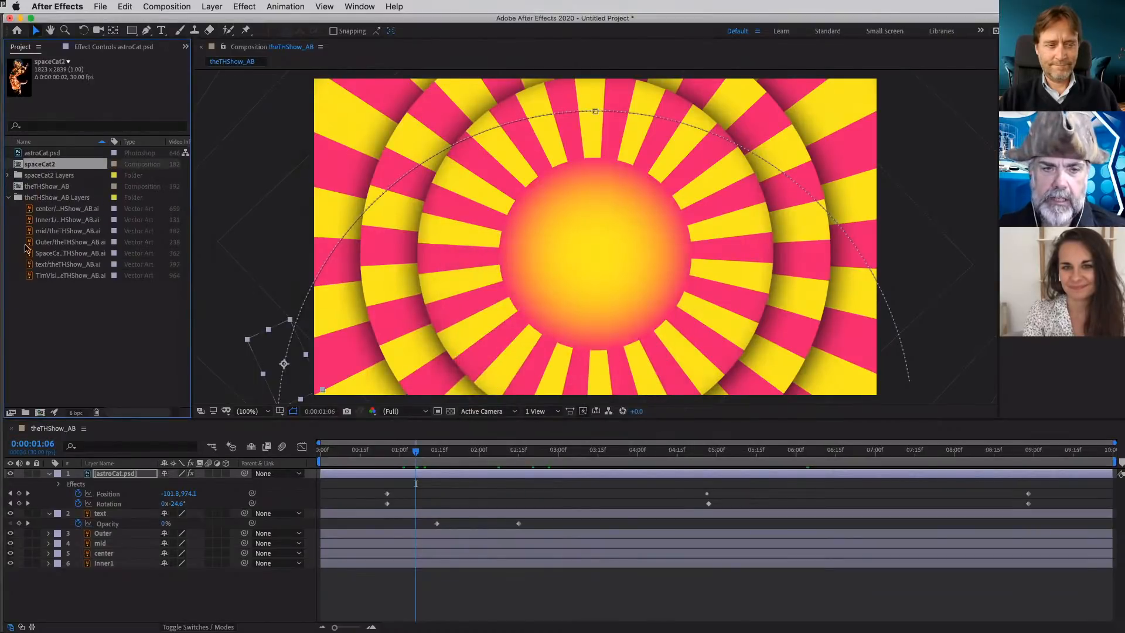
- Try placing the spaceCat2 composition in theTHShow_AB with its Scale at -7%, and delete the layer
drag(39, 164, 481, 263)
click(481, 263)
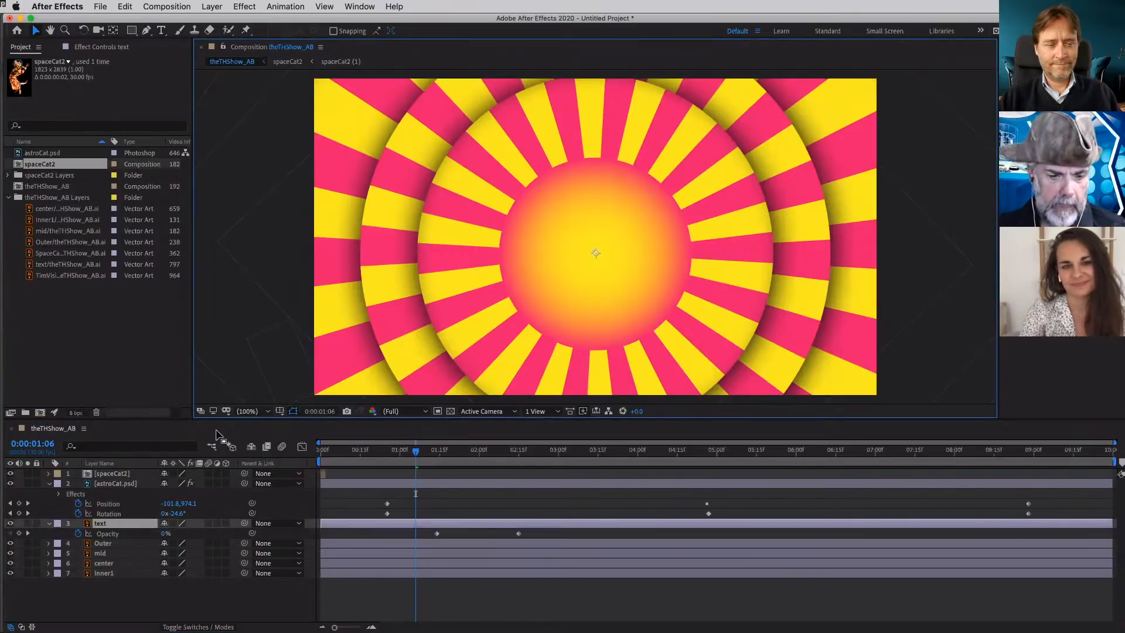
click(125, 474)
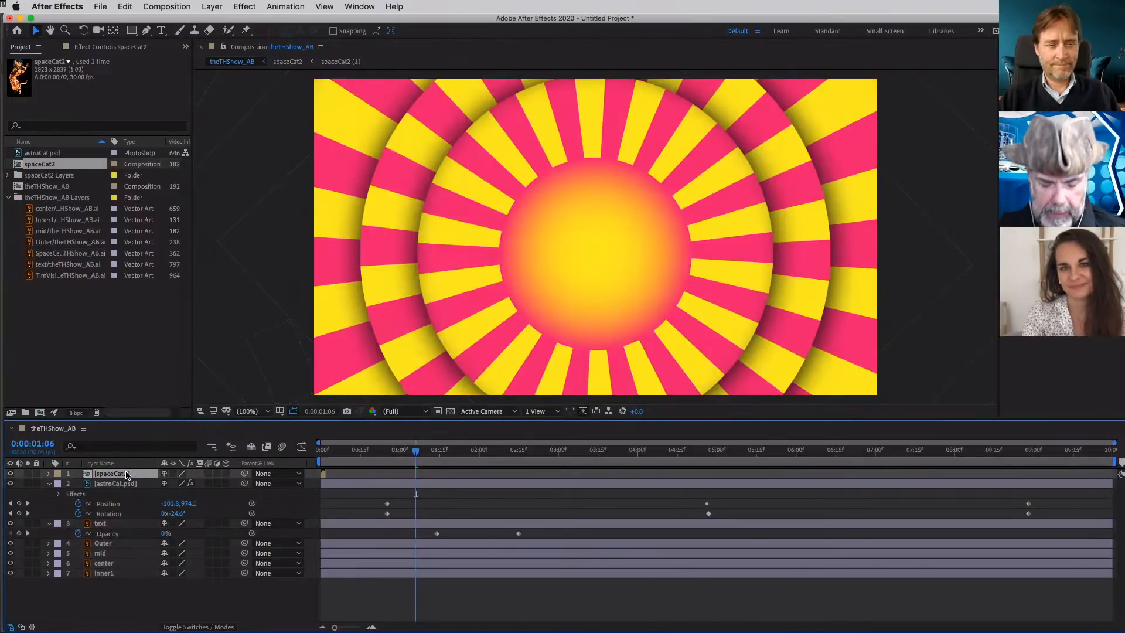
key(s)
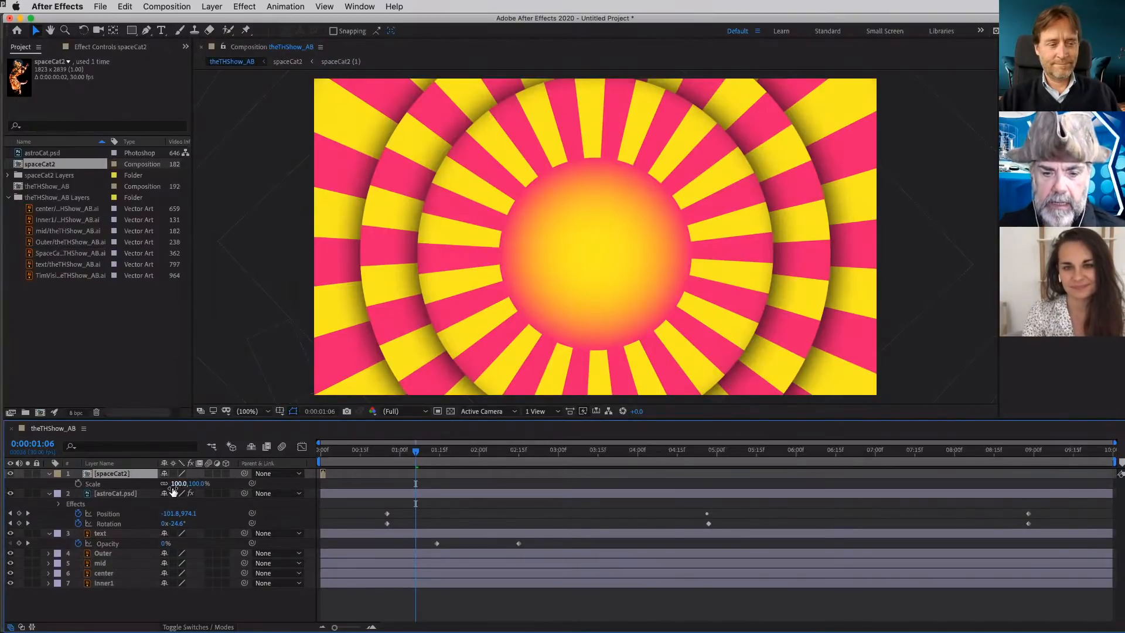
drag(196, 484, 120, 483)
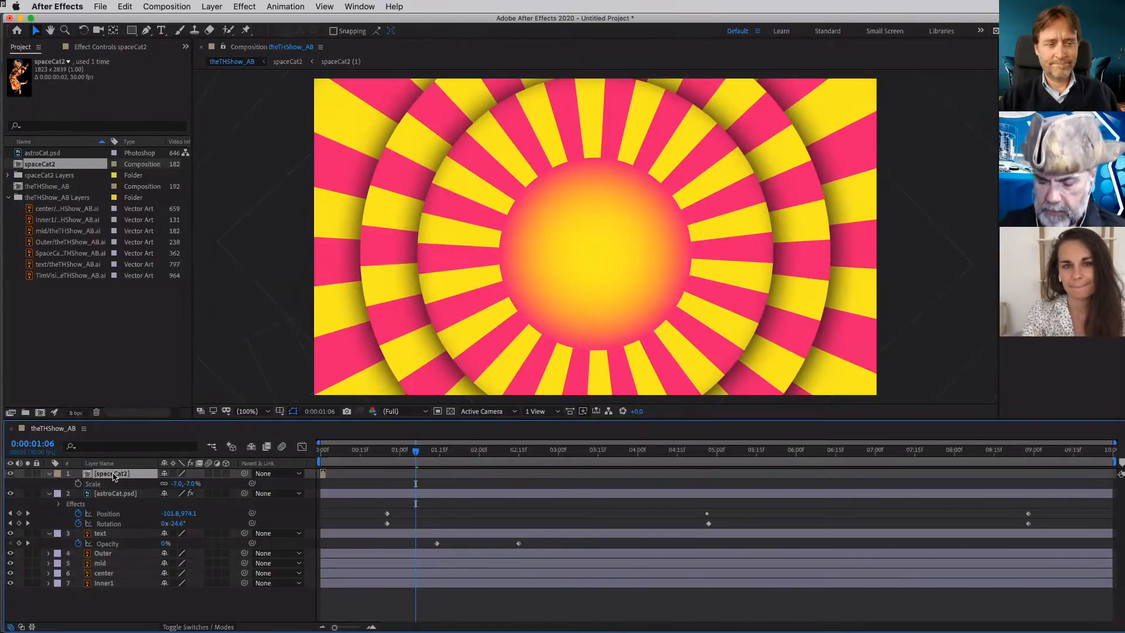
key(Delete)
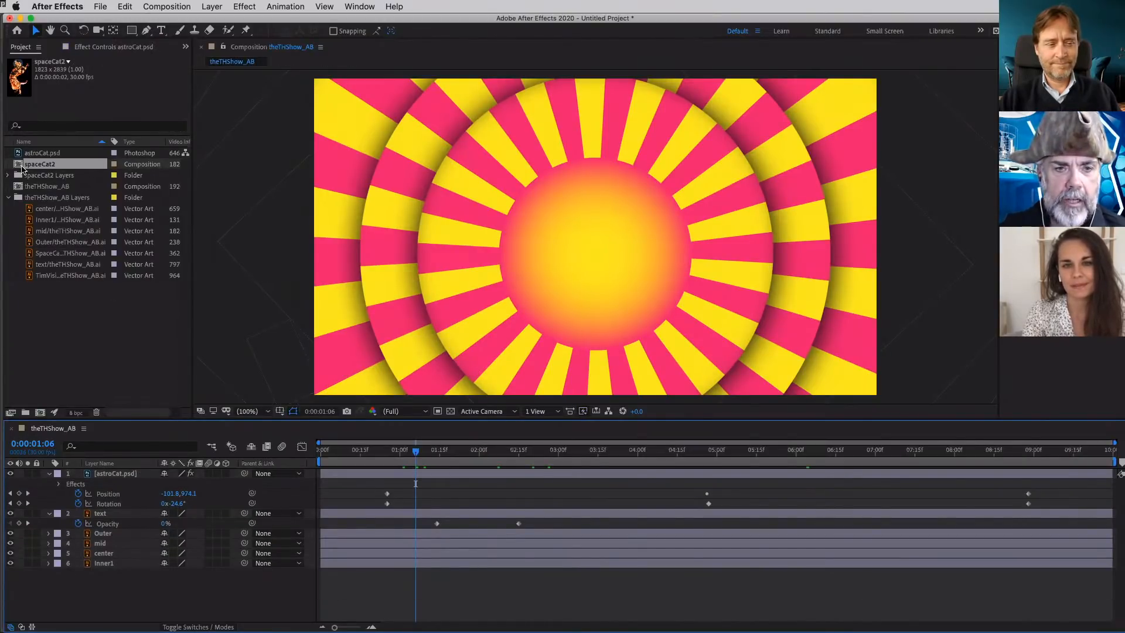
- Expand the spaceCat2 Layers folder, try adding the spaceCat2 composition above astroCat.psd again, and remove it
click(9, 176)
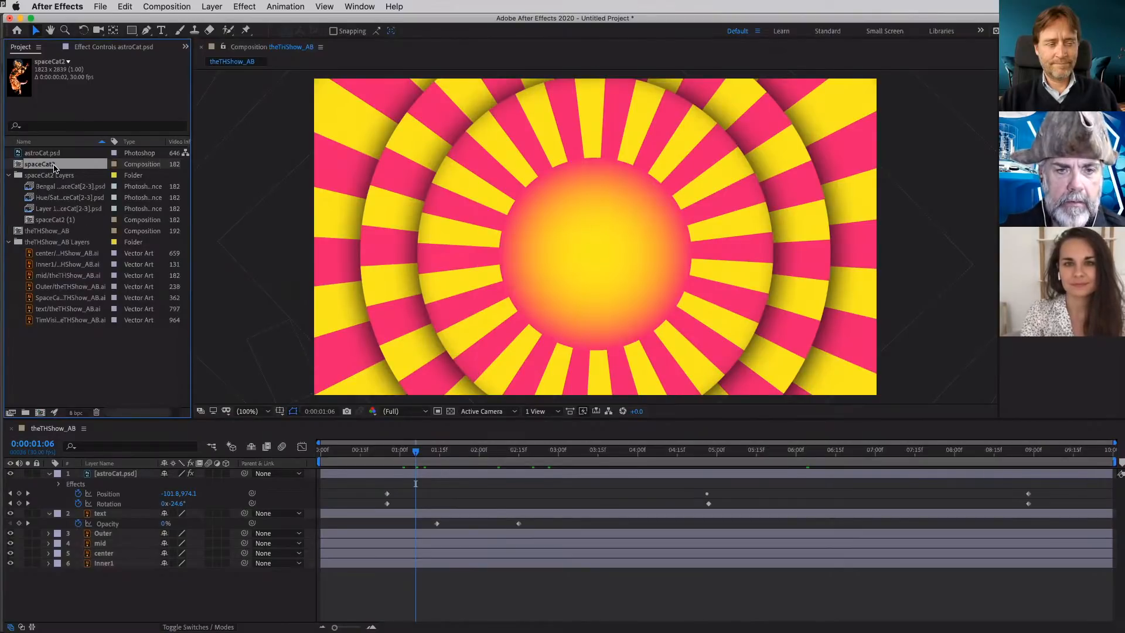
drag(20, 163, 167, 473)
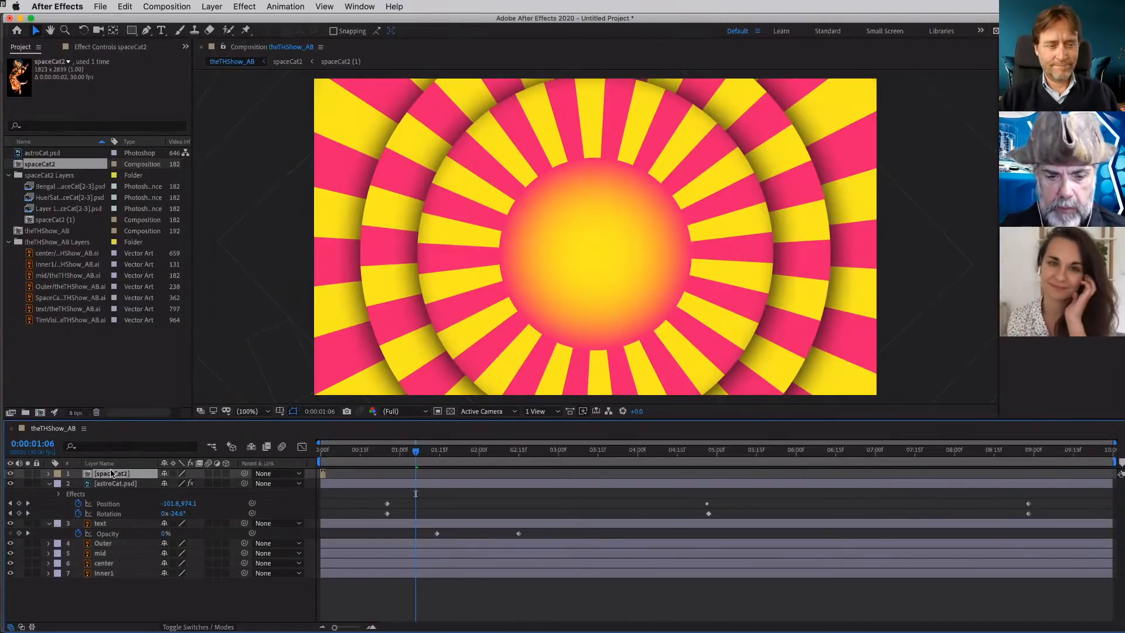
key(Delete)
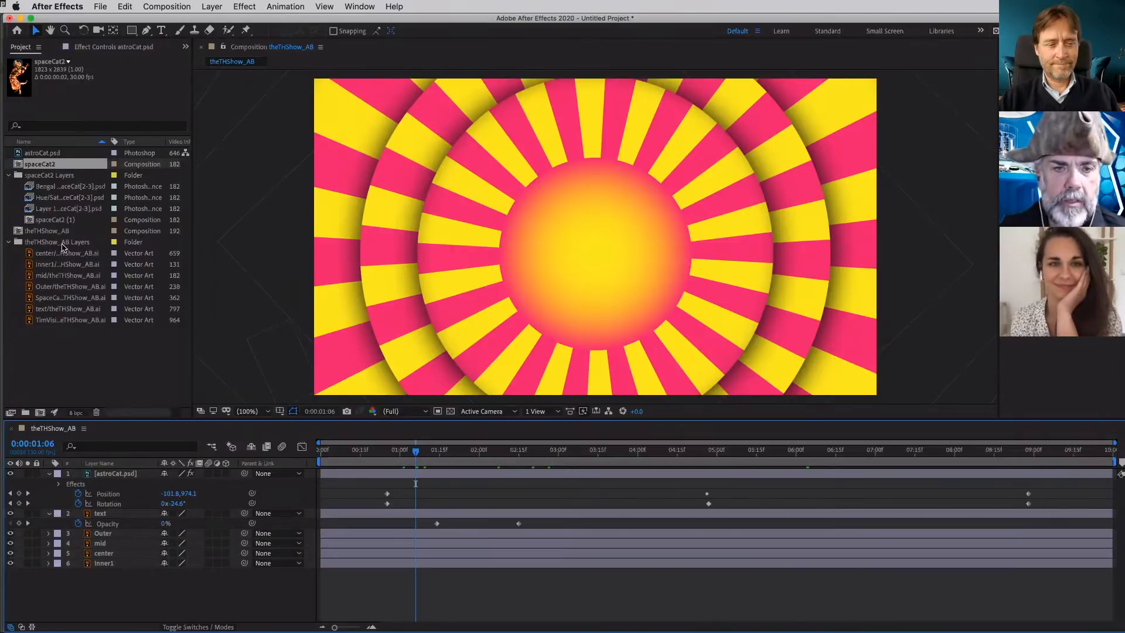
- Examine the nested composition and the individual Photoshop layers in the spaceCat2 Layers folder
click(48, 220)
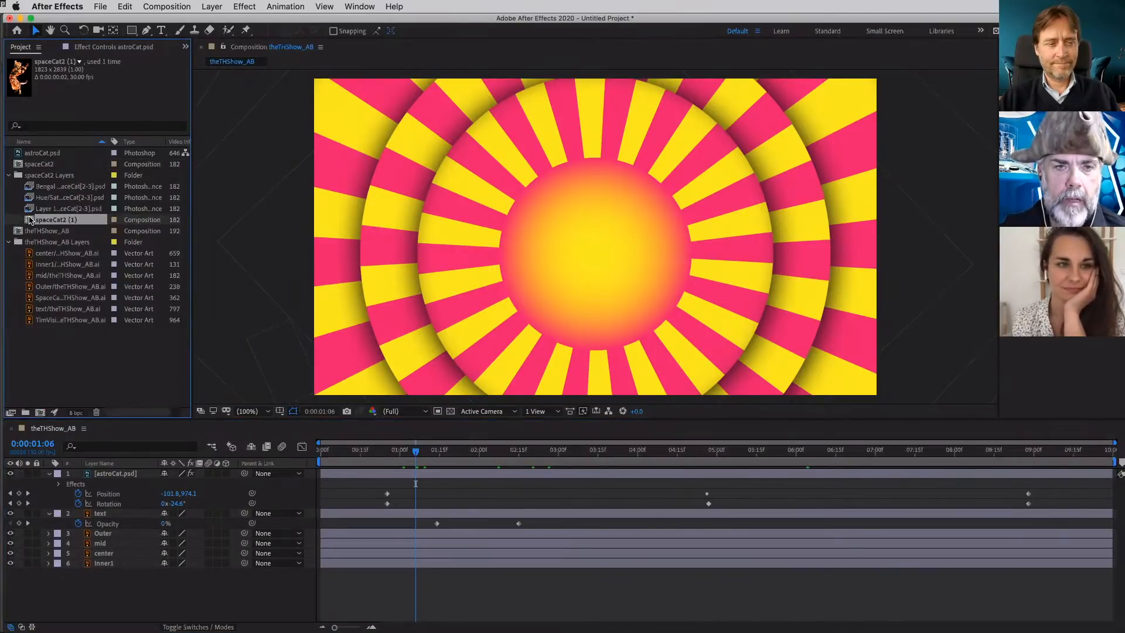
click(54, 199)
click(55, 209)
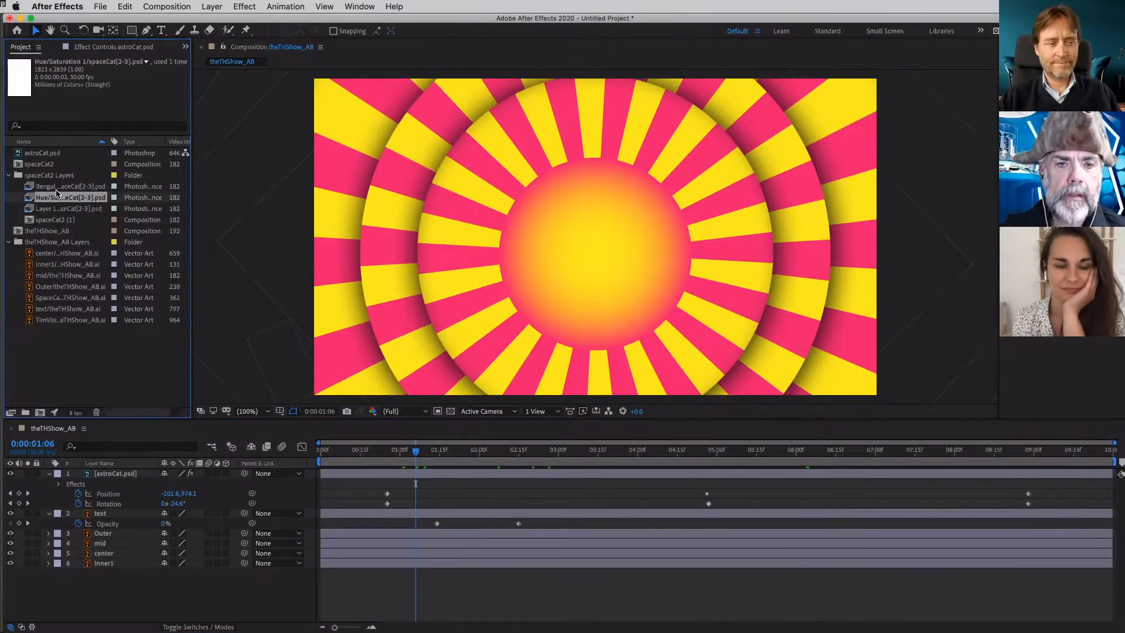
click(56, 187)
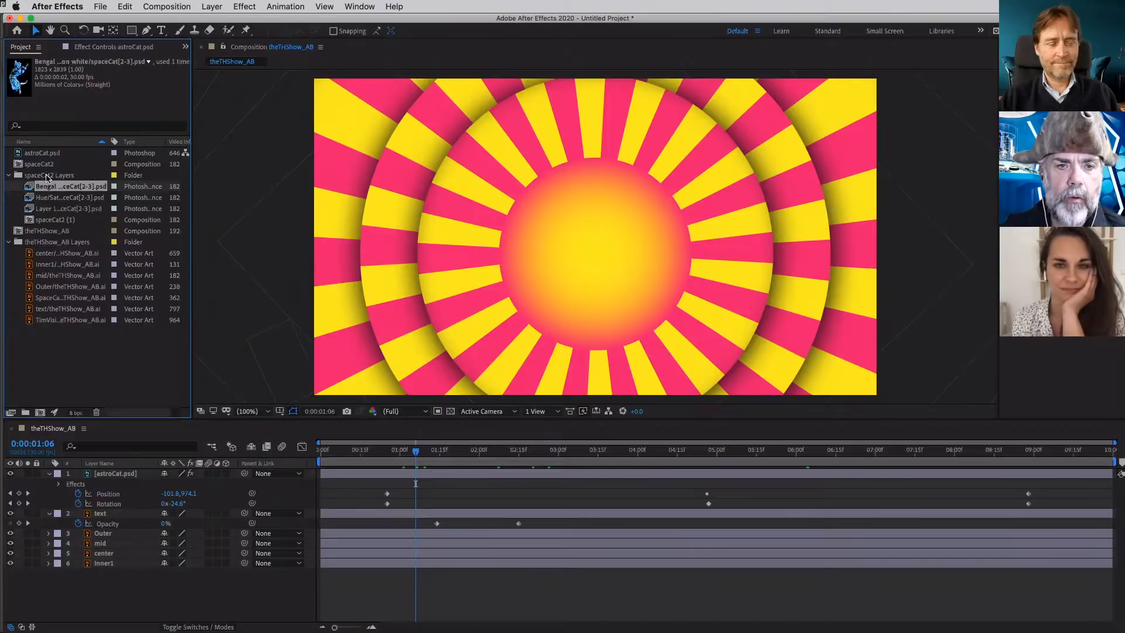
- Try adding the Bengal cat layer of spaceCat2 above astroCat.psd, remove it, and collapse the spaceCat2 Layers folder
drag(50, 187, 132, 474)
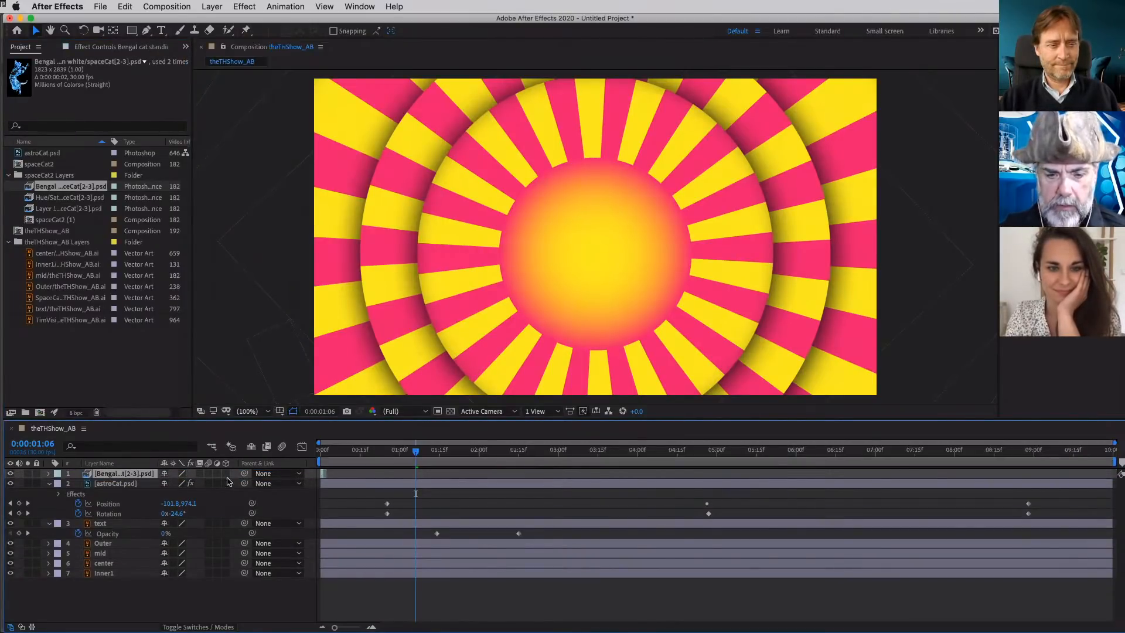
key(Delete)
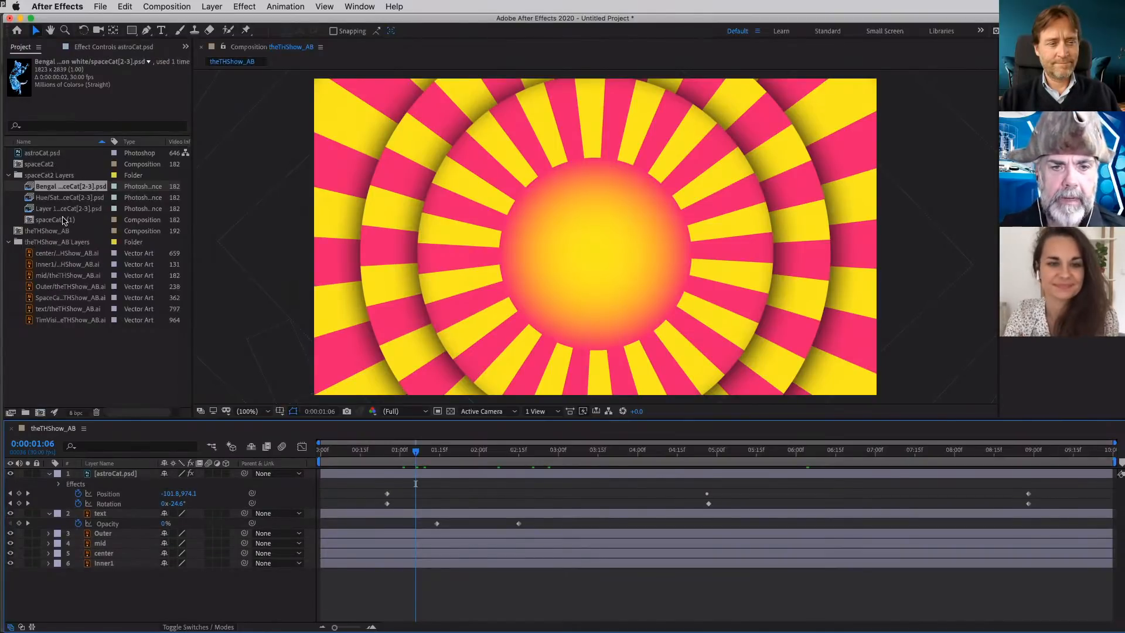
click(9, 175)
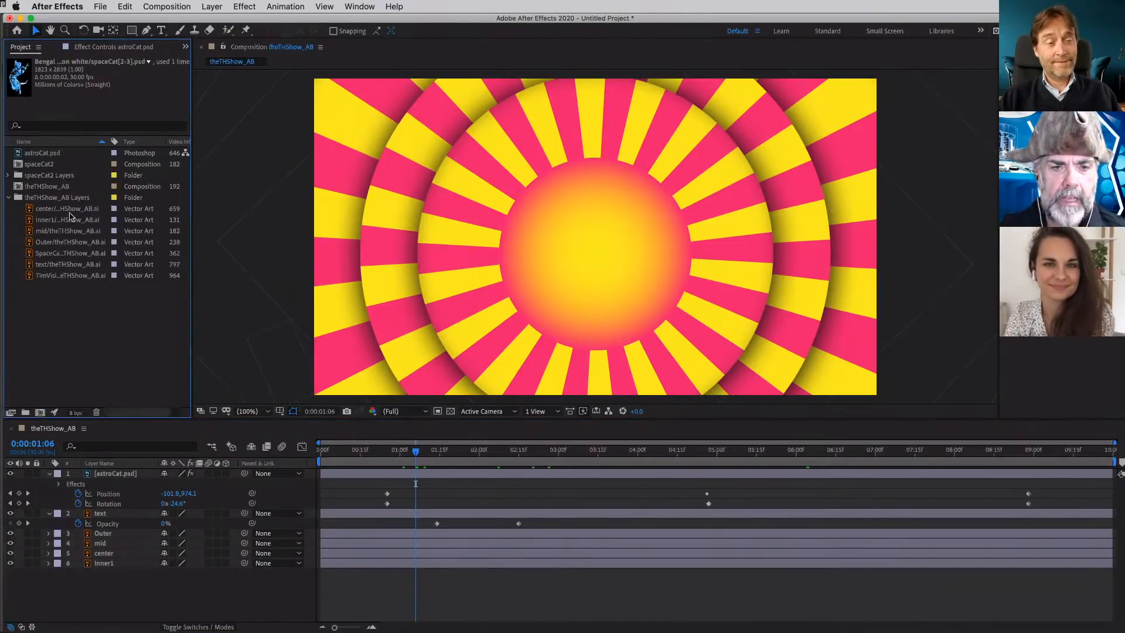
- Choose TonyFancyFridays.psd from the BehanceAfterEffects folder as a new file to import into the project
click(64, 337)
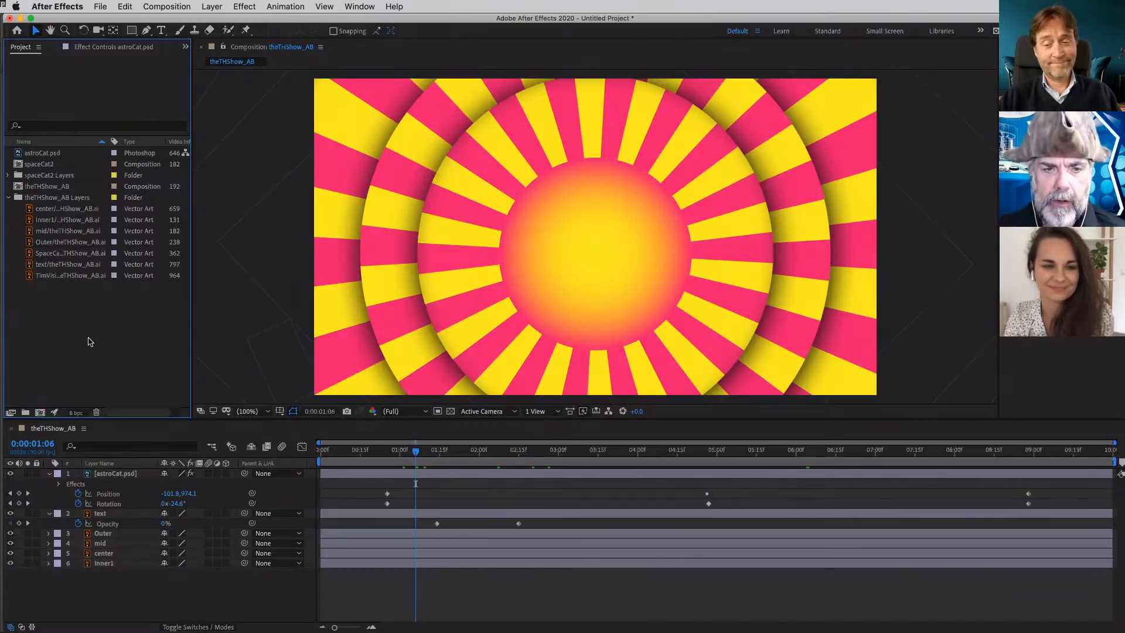
double_click(89, 341)
scroll(461, 260, down, 4)
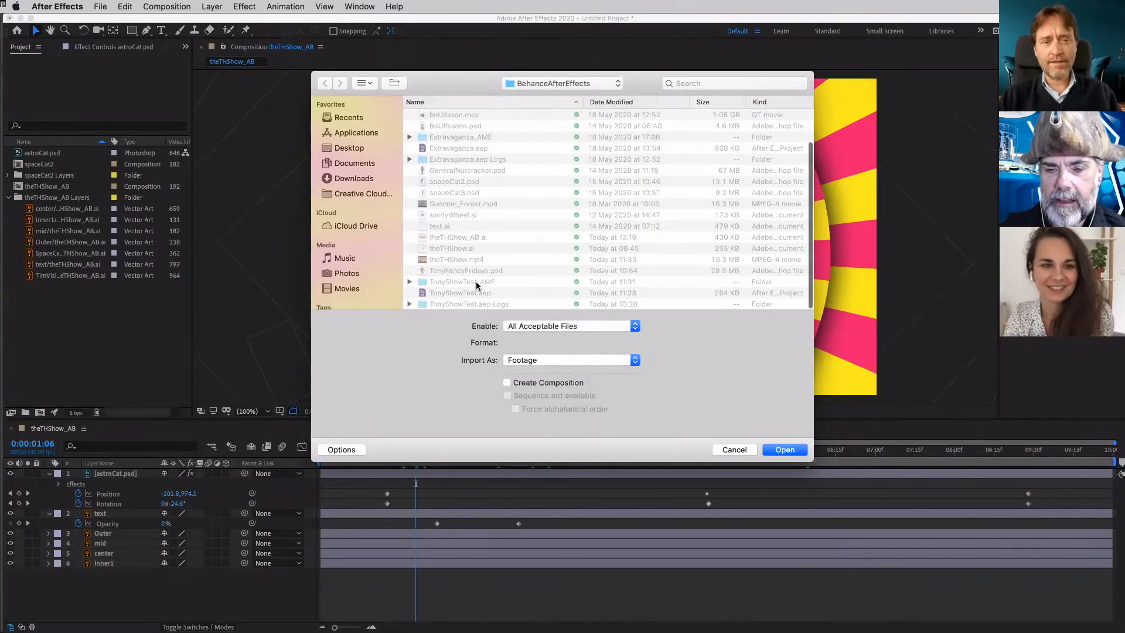
scroll(476, 283, up, 4)
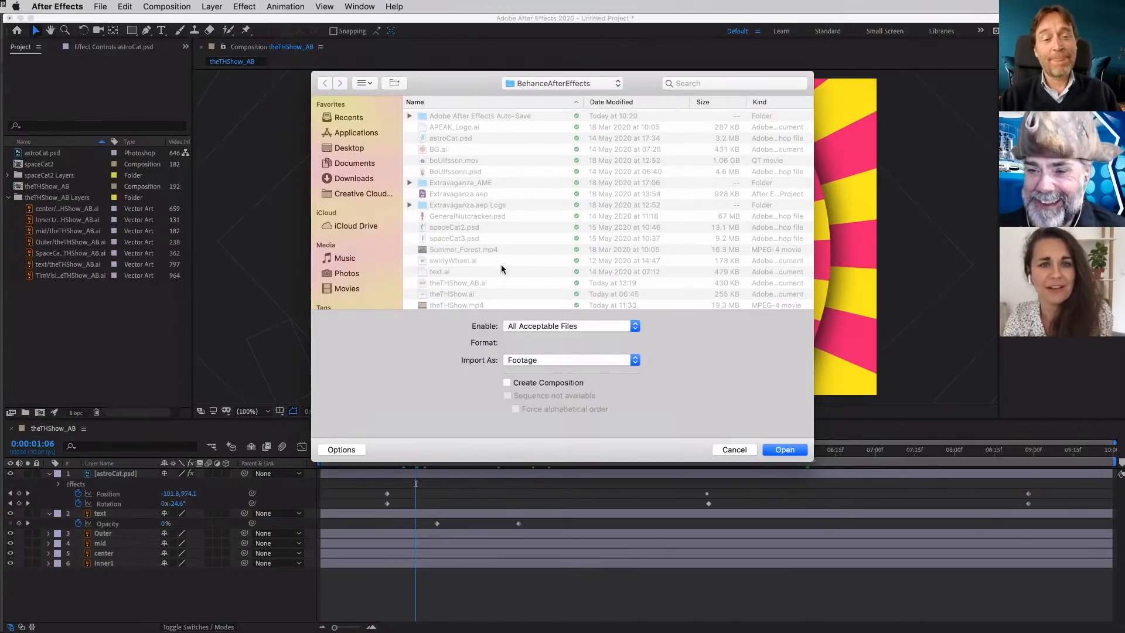
scroll(501, 266, down, 3)
scroll(501, 268, up, 1)
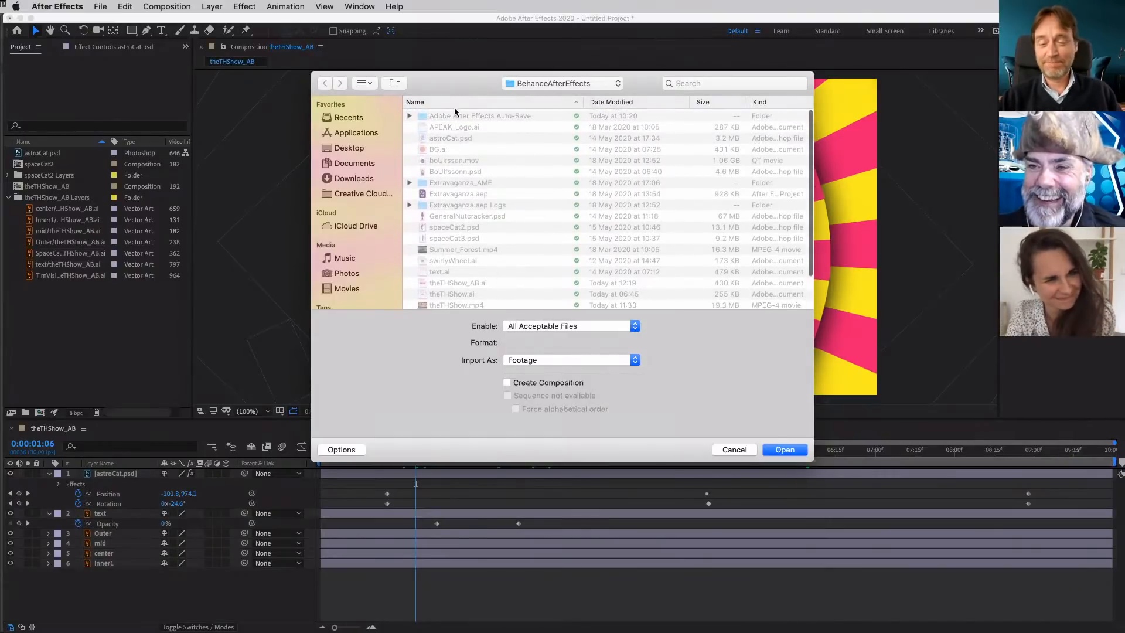
scroll(506, 183, down, 3)
scroll(506, 184, down, 1)
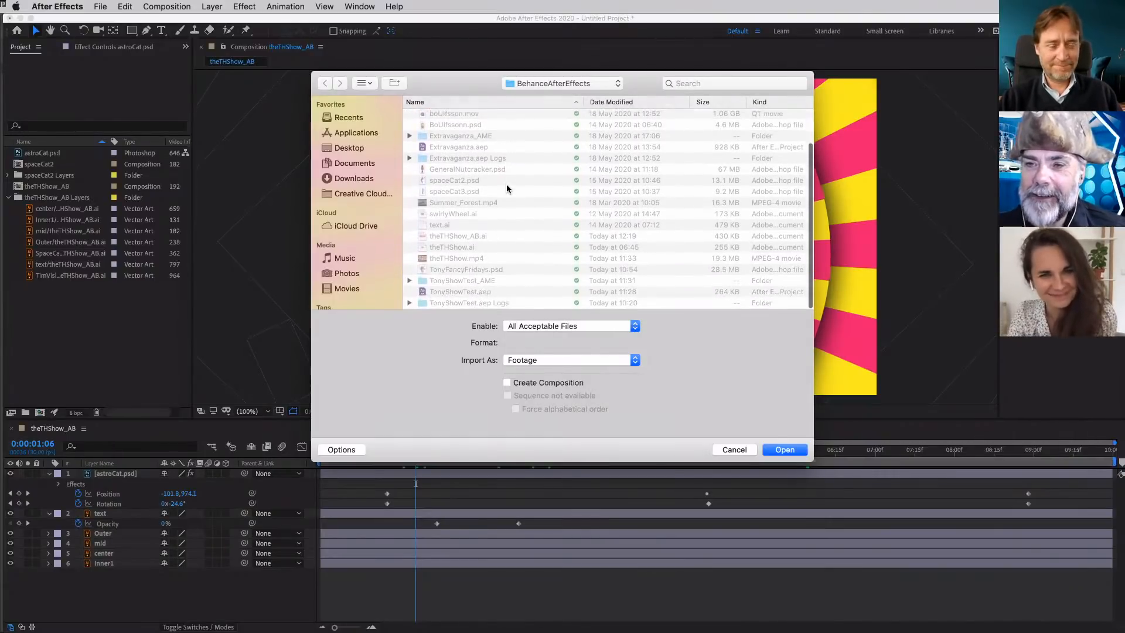
click(494, 236)
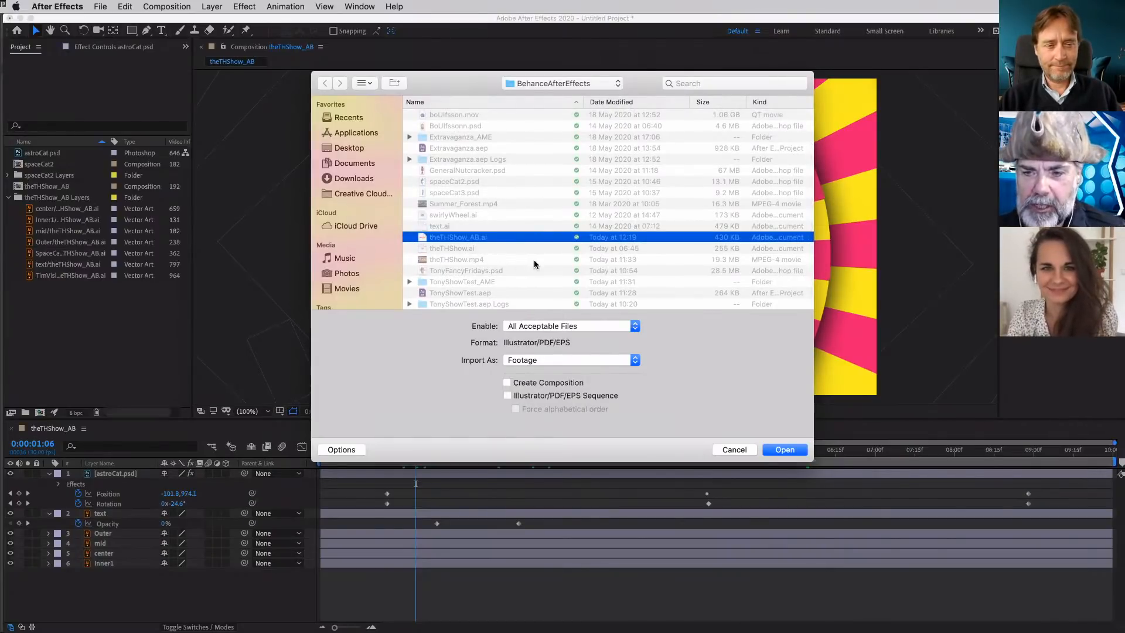
scroll(534, 265, down, 1)
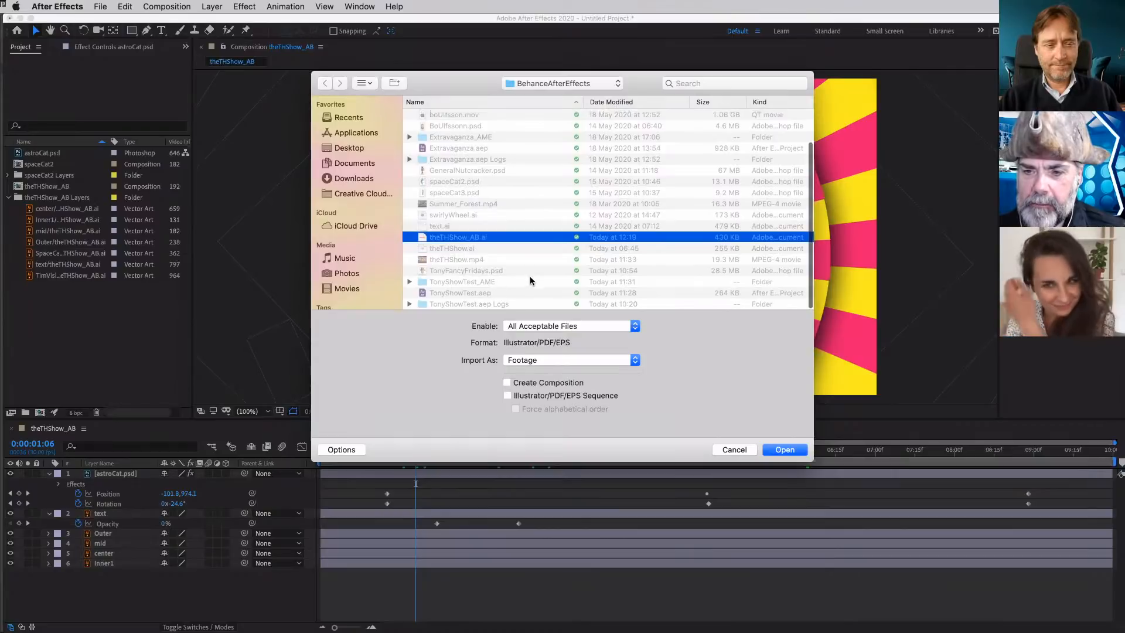
click(494, 270)
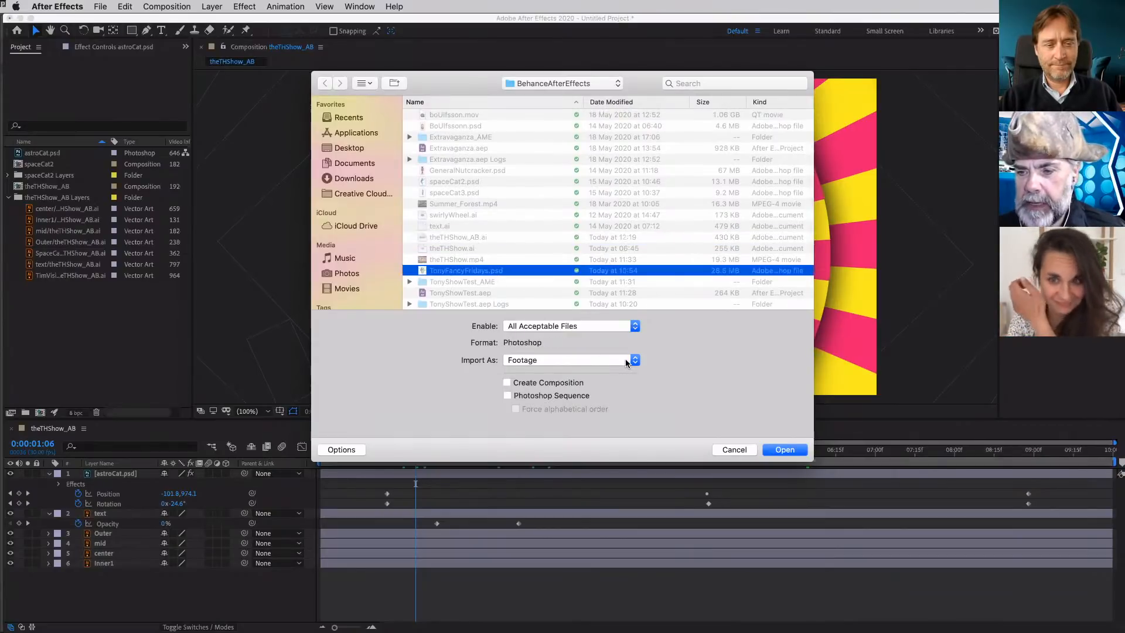
click(780, 449)
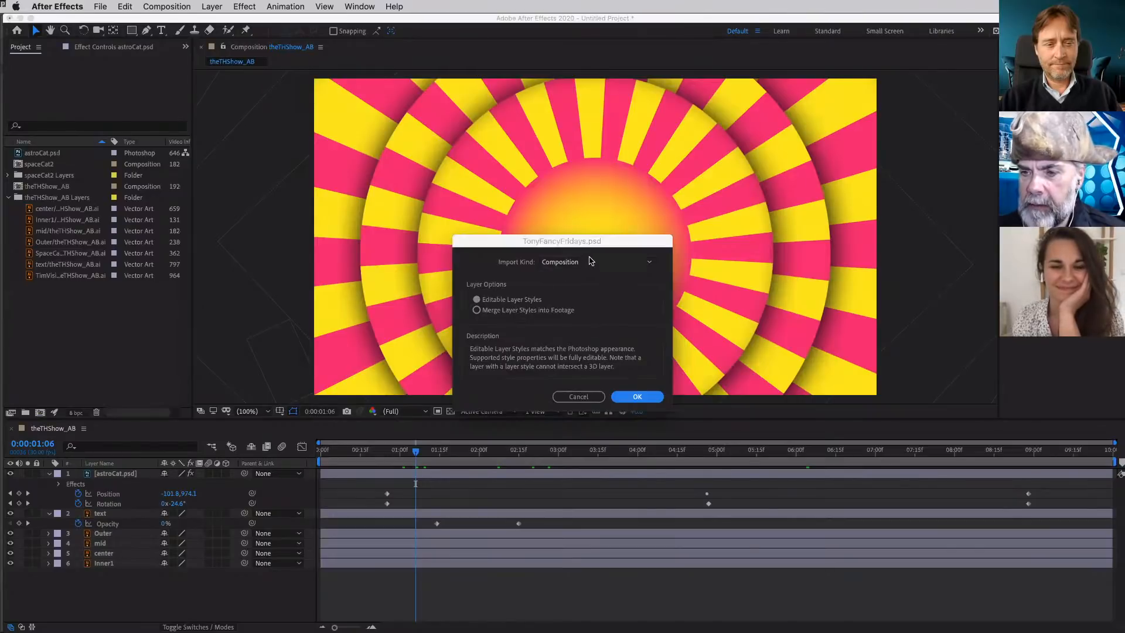
- Import only the Pirate layer of the Photoshop file as Footage, with its dimensions set to Layer Size
click(592, 261)
click(588, 273)
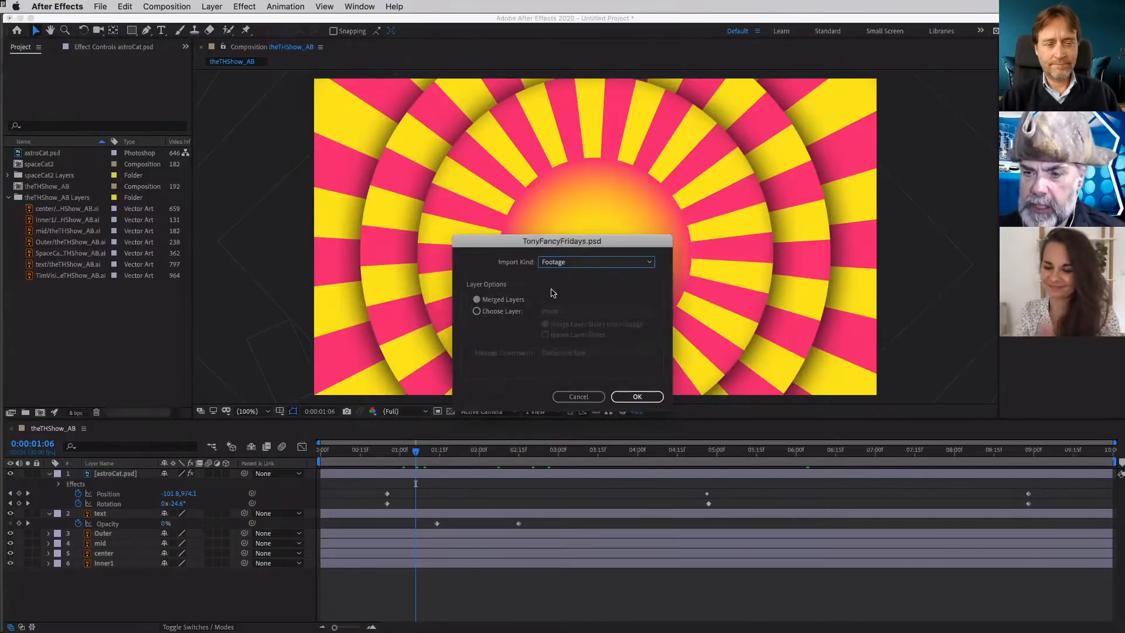
click(519, 311)
click(575, 313)
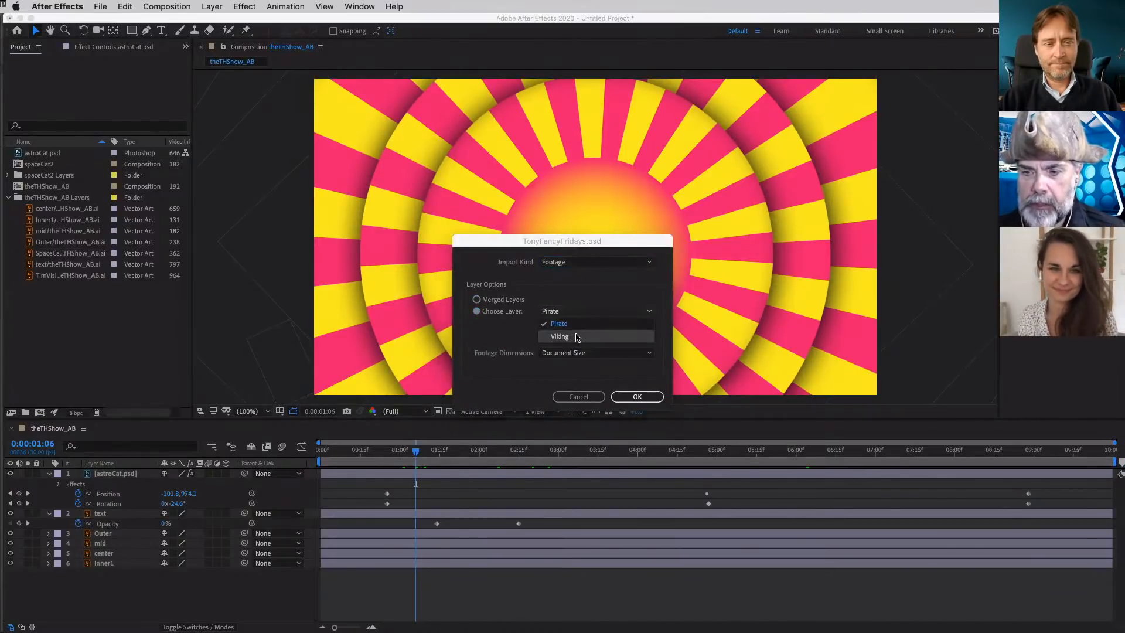
click(578, 326)
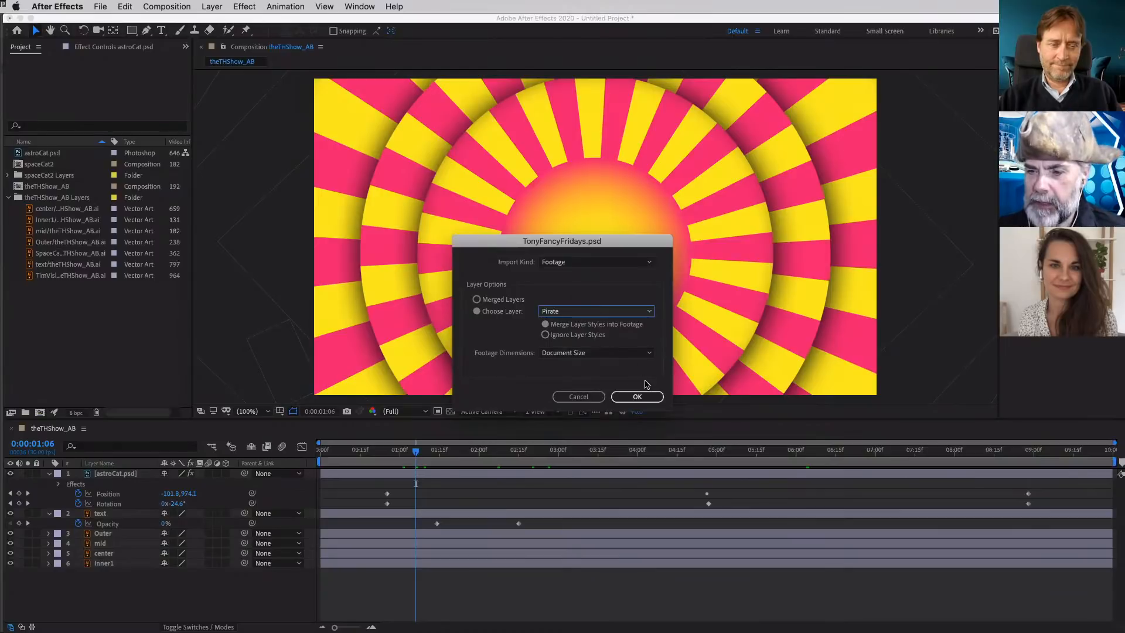
click(634, 355)
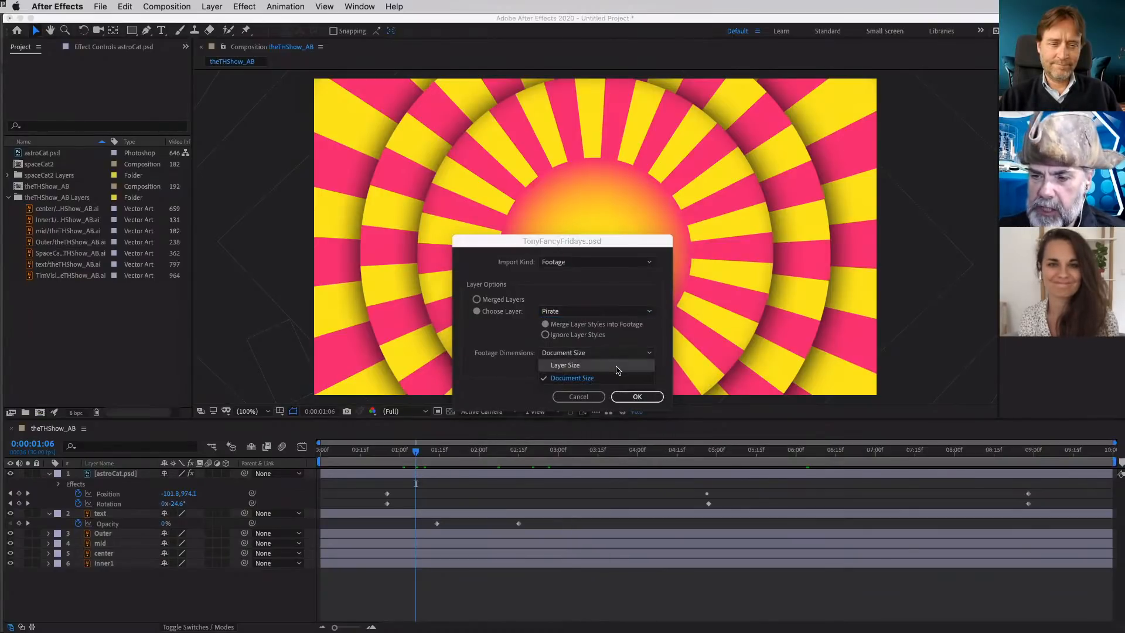
click(632, 365)
click(638, 397)
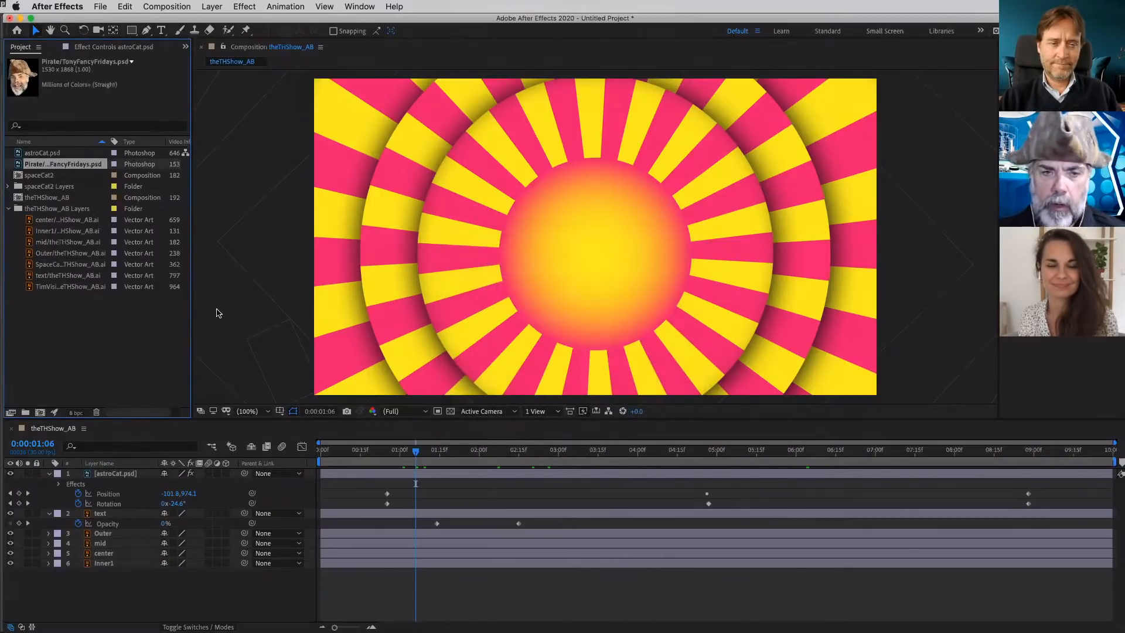
- Add the Pirate footage above astroCat.psd in theTHShow_AB, scale it to 36%, and centre the head over the central sun
drag(75, 170, 162, 473)
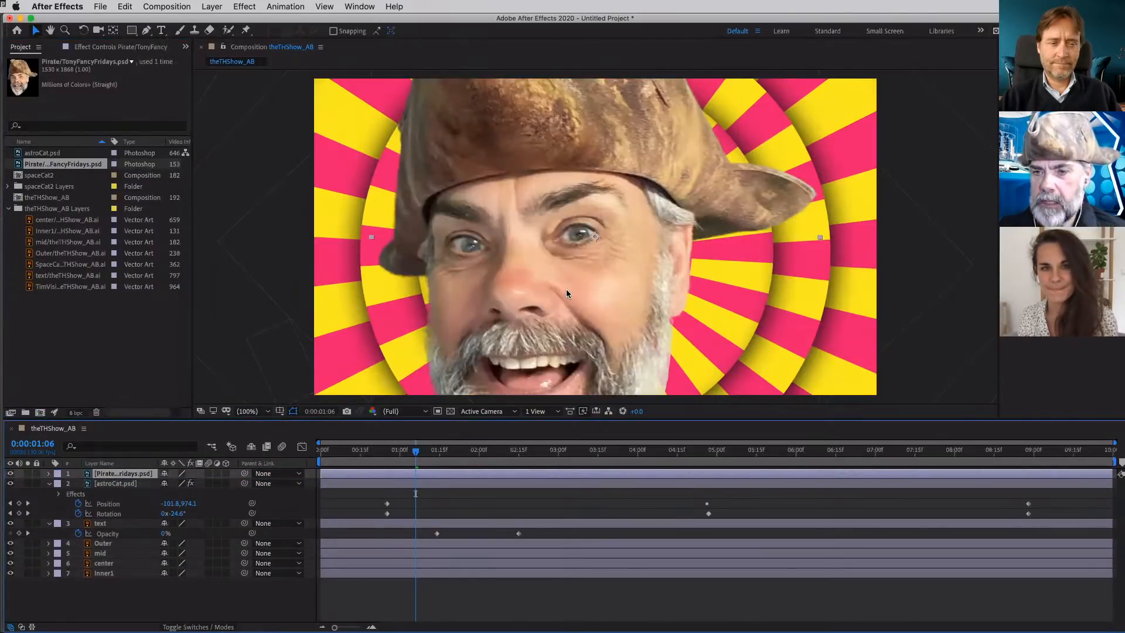
key(s)
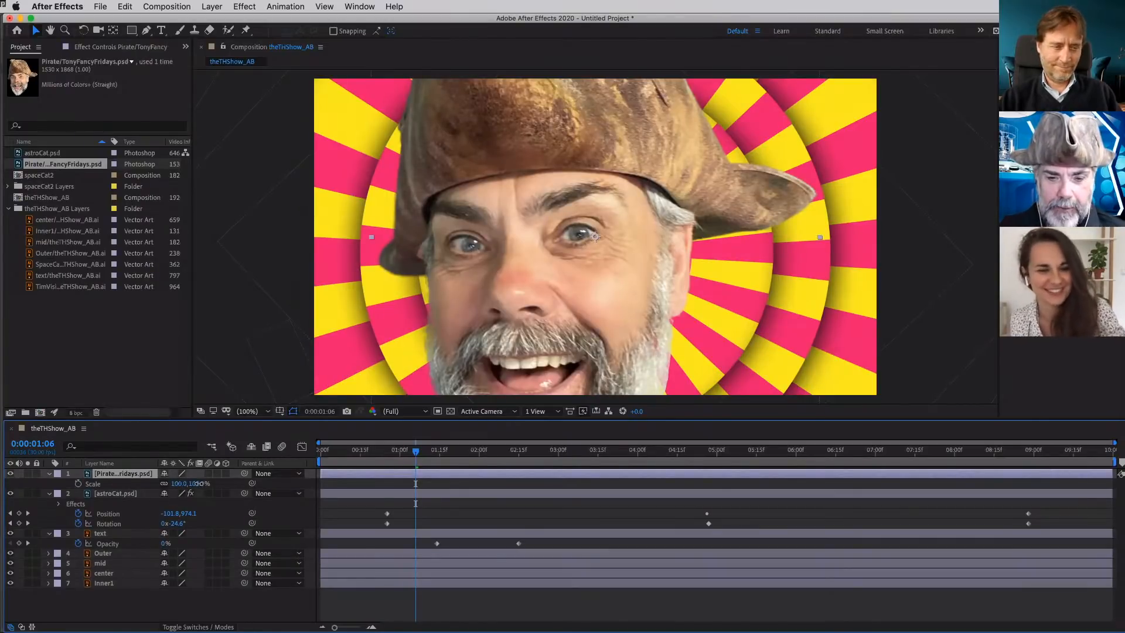
drag(187, 484, 167, 489)
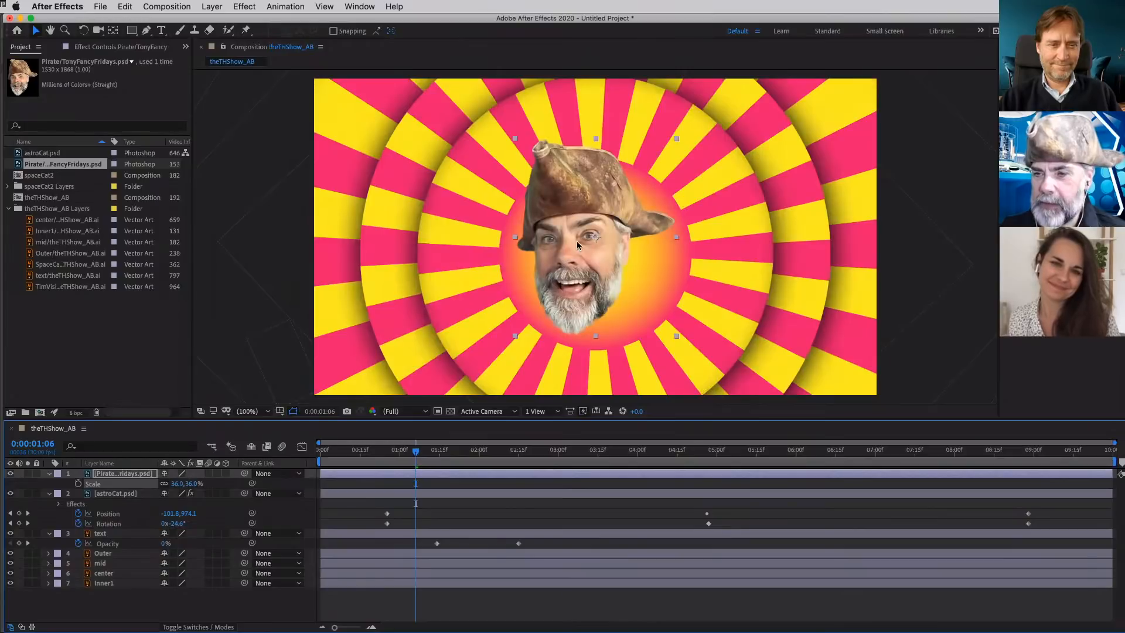
mouse_move(575, 247)
mouse_down()
mouse_move(600, 271)
mouse_move(586, 257)
mouse_up()
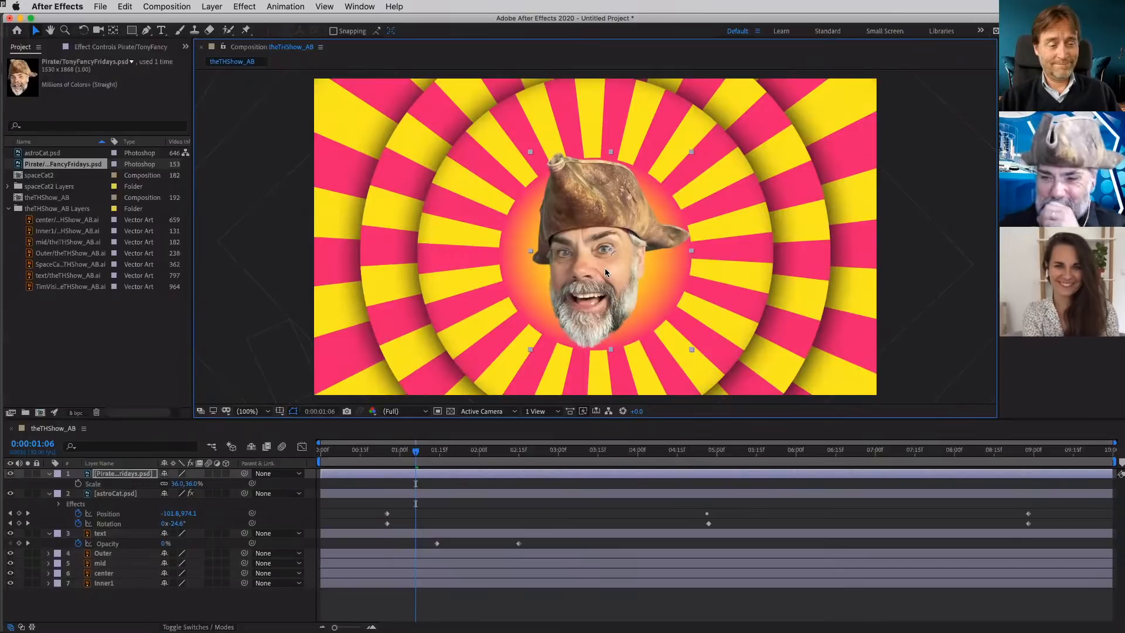
drag(594, 262, 595, 267)
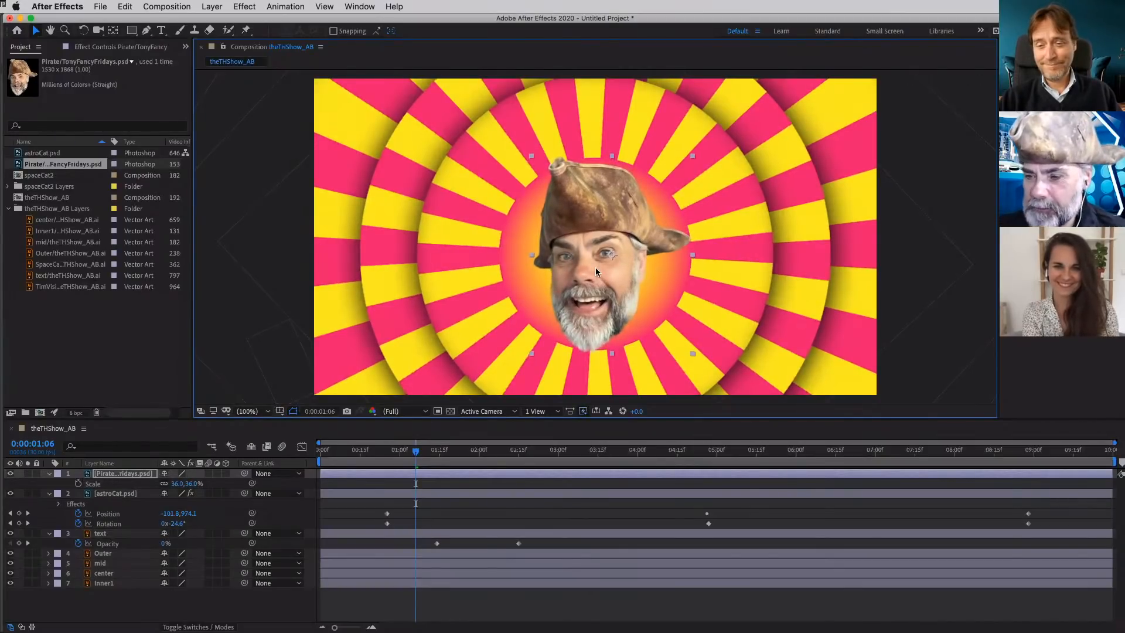
- Start animating the Pirate layer's Scale with a 36% keyframe at 0:00:03:03, when the title text has settled
drag(417, 457, 551, 459)
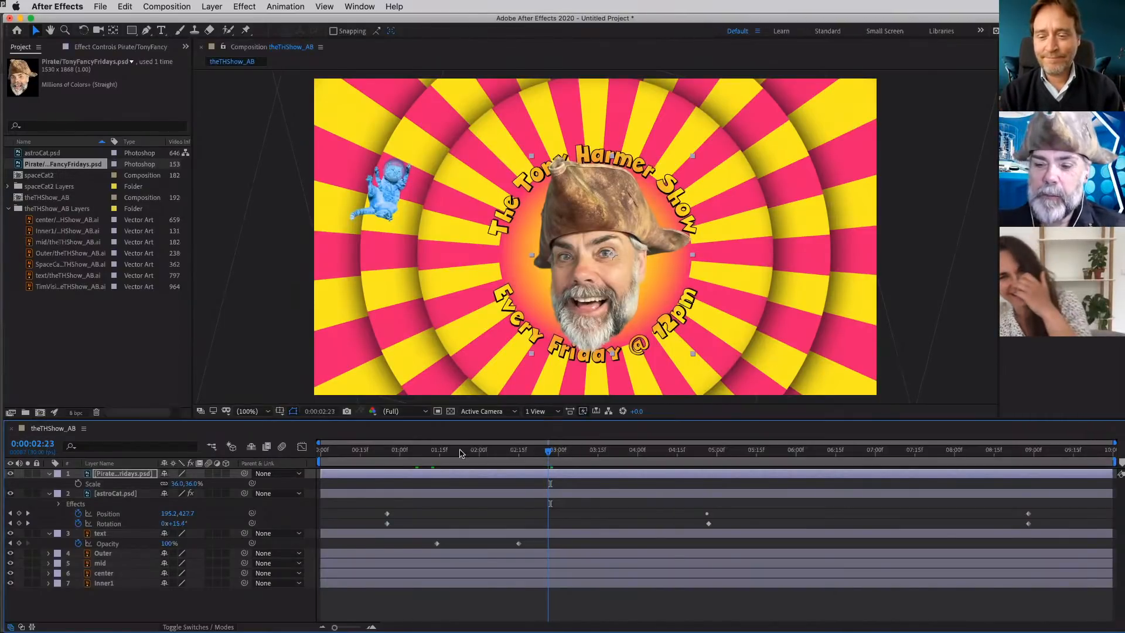
drag(551, 453, 329, 453)
drag(409, 453, 567, 458)
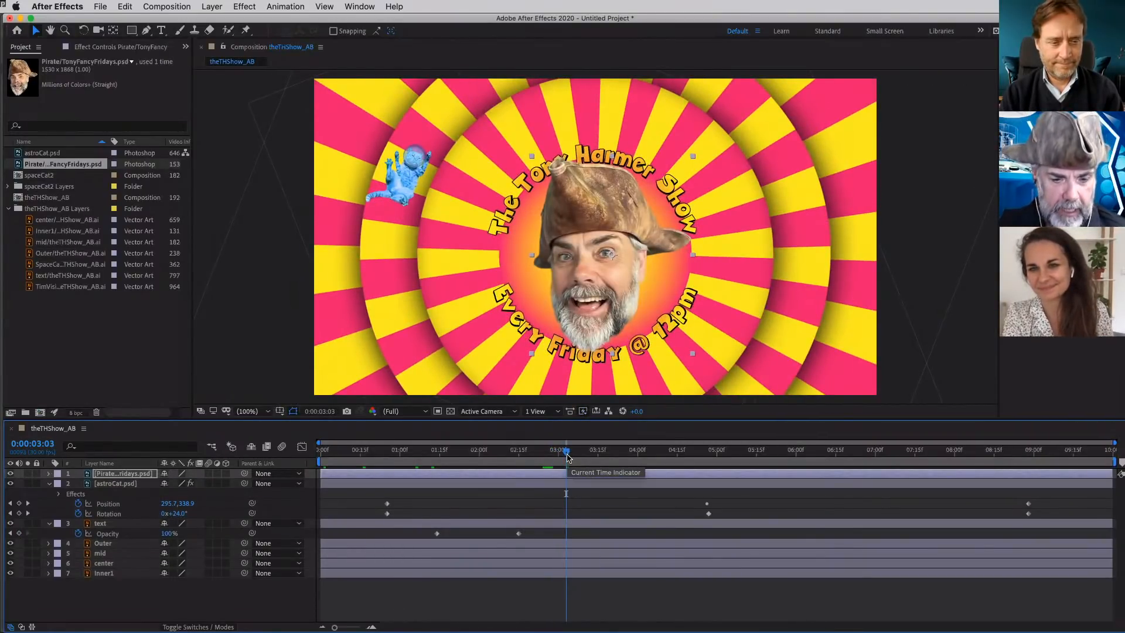
click(79, 483)
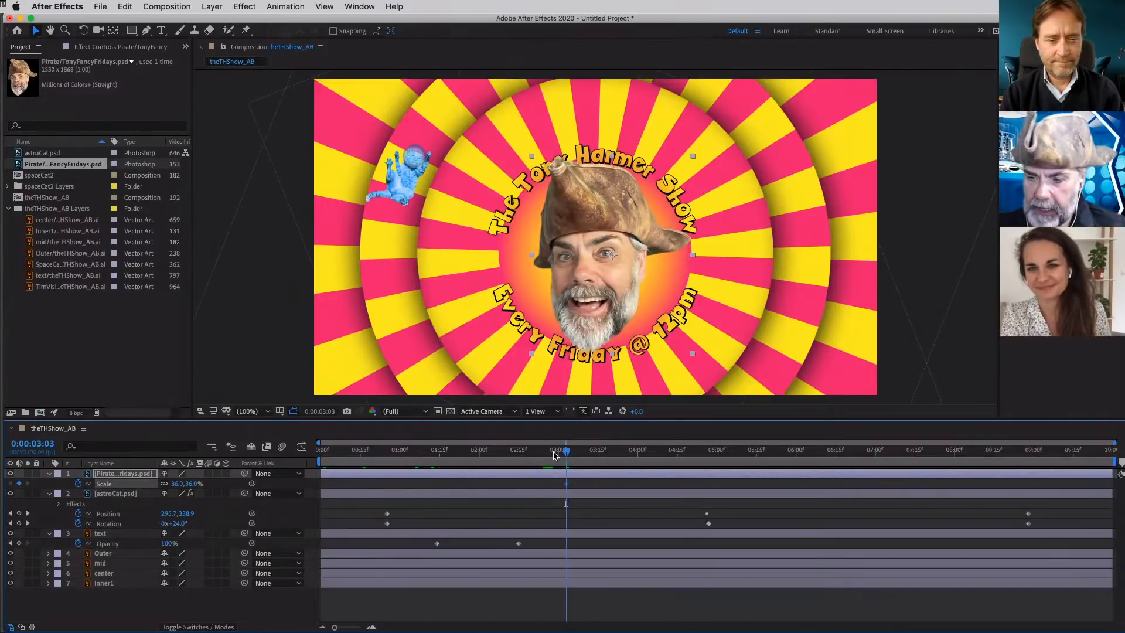
- Add a Scale keyframe of 0% to the Pirate layer at 0:00:02:03
drag(554, 455, 487, 459)
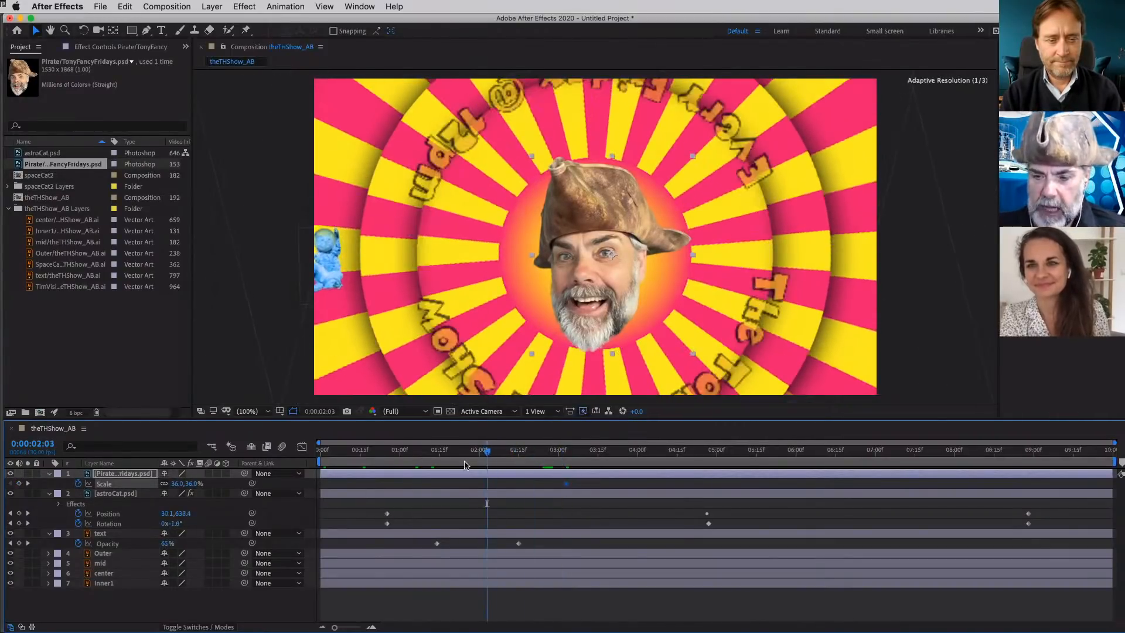
click(193, 484)
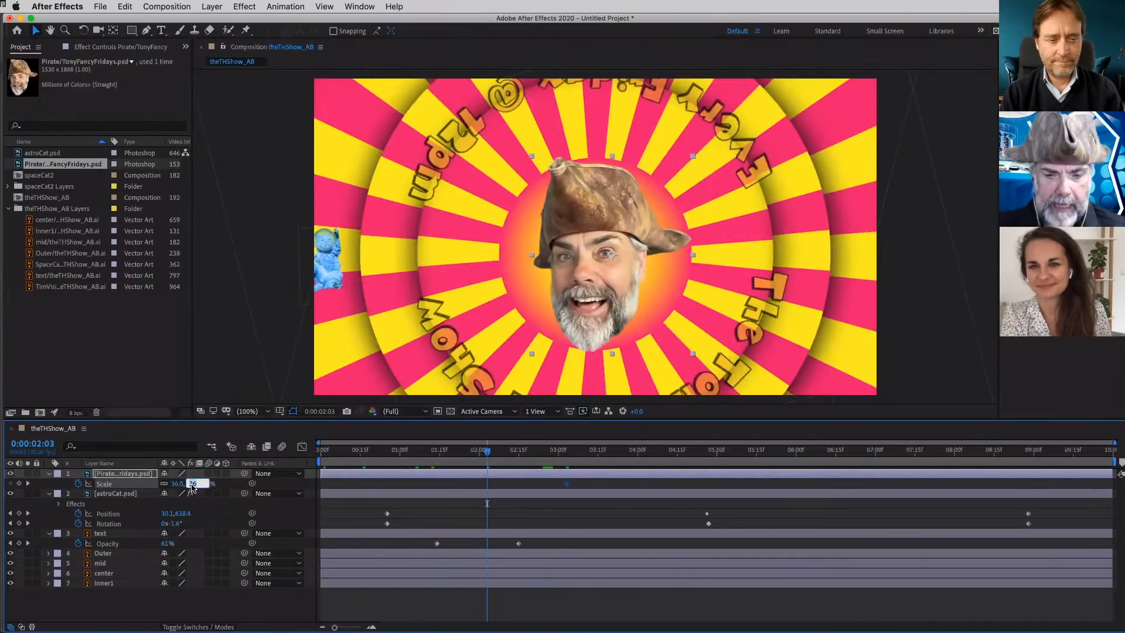
text(0)
key(Return)
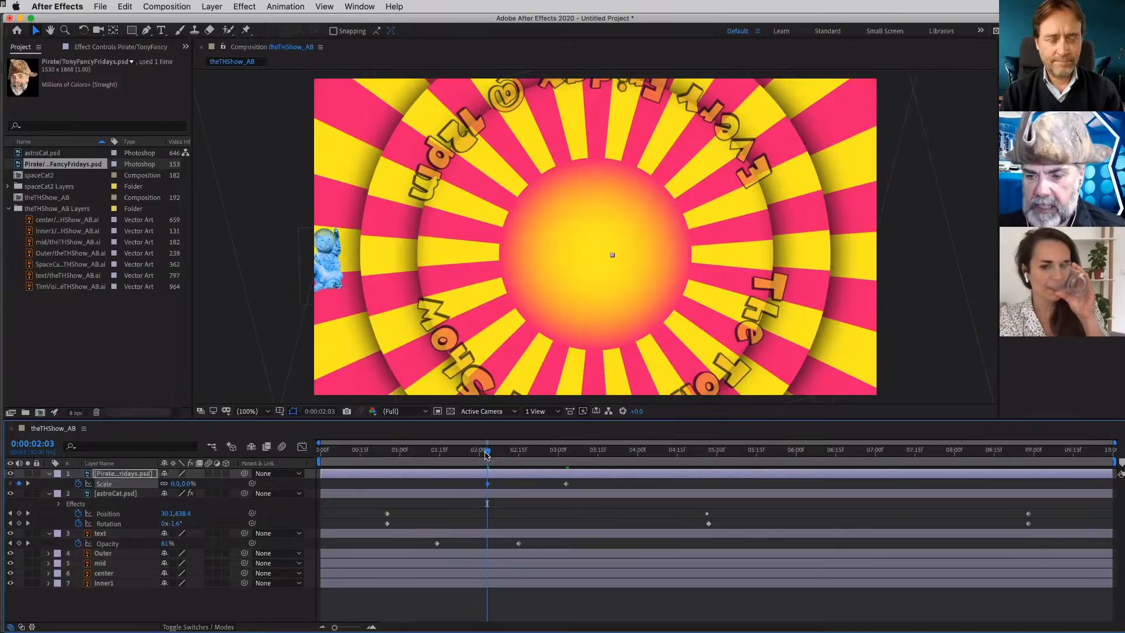
- Give the Pirate layer's scale-up a bounce with Scale keyframes of 45% at 0:00:03:06 and 36% at 0:00:03:09
drag(485, 453, 574, 457)
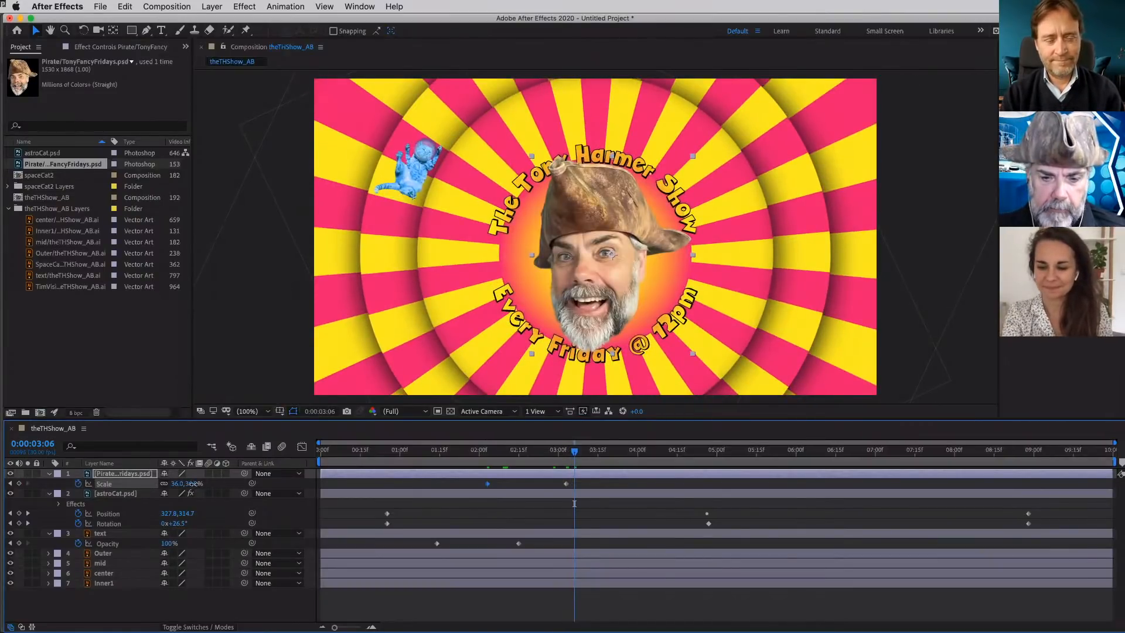
drag(193, 483, 199, 483)
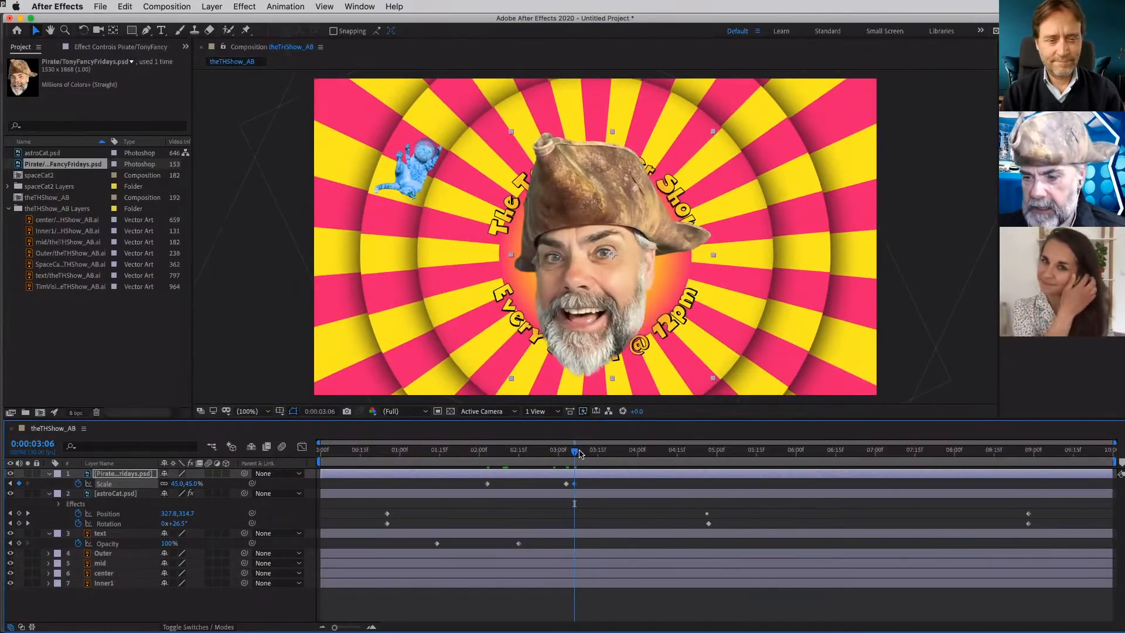
drag(574, 456, 582, 456)
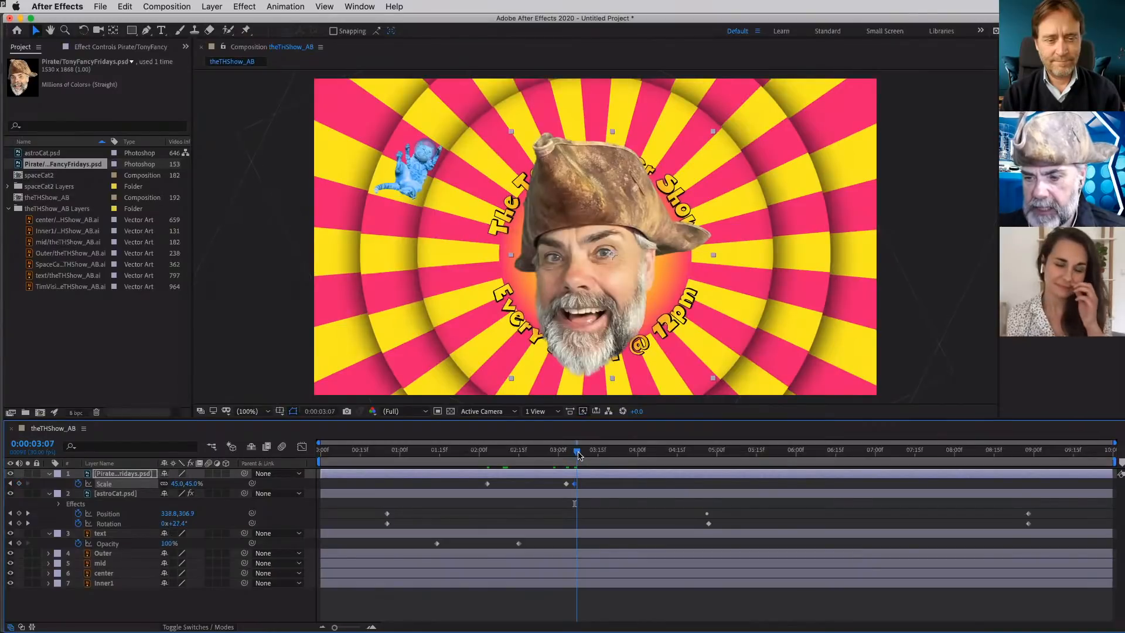
click(195, 483)
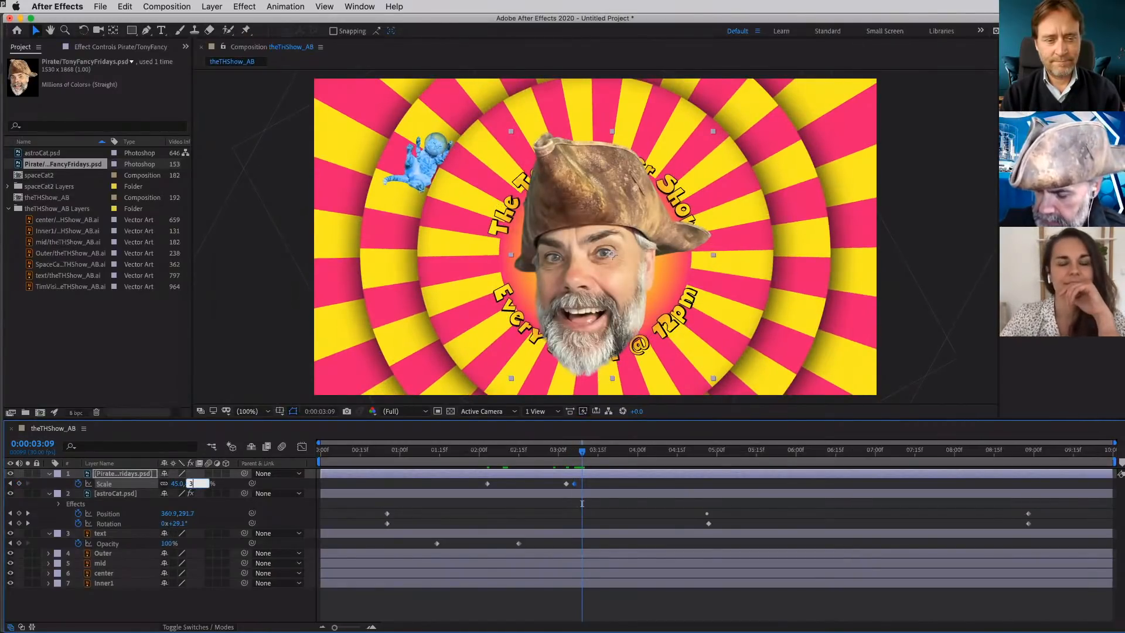
text(36)
key(Return)
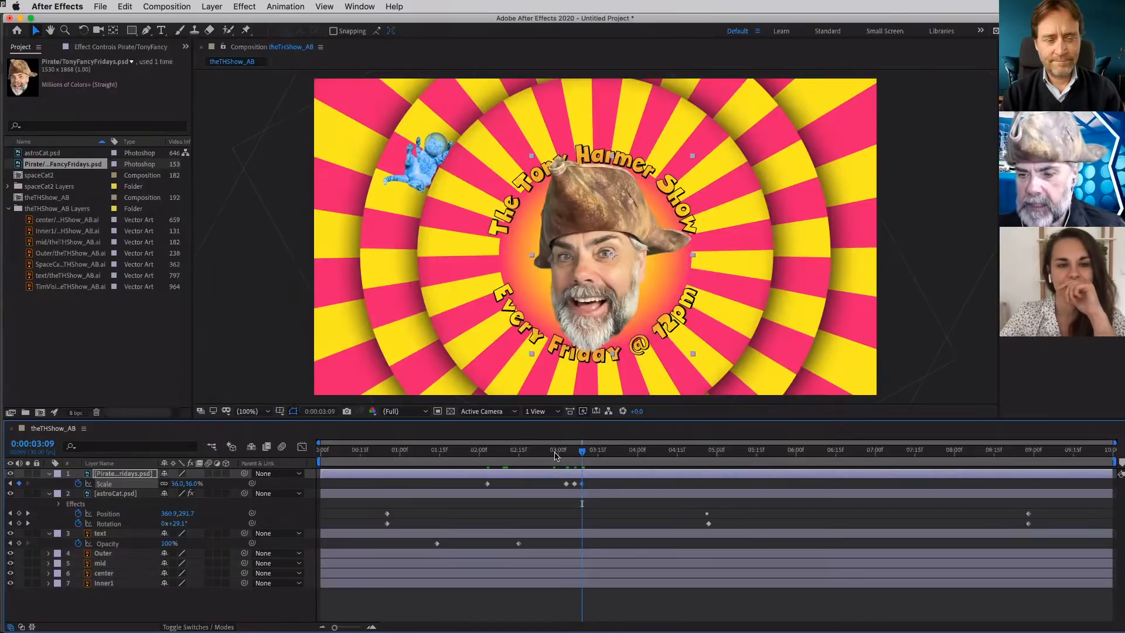
- Start animating the Pirate layer's Rotation with a 7° keyframe at 0:00:03:11
mouse_move(575, 455)
mouse_down()
mouse_move(553, 457)
mouse_move(587, 464)
mouse_up()
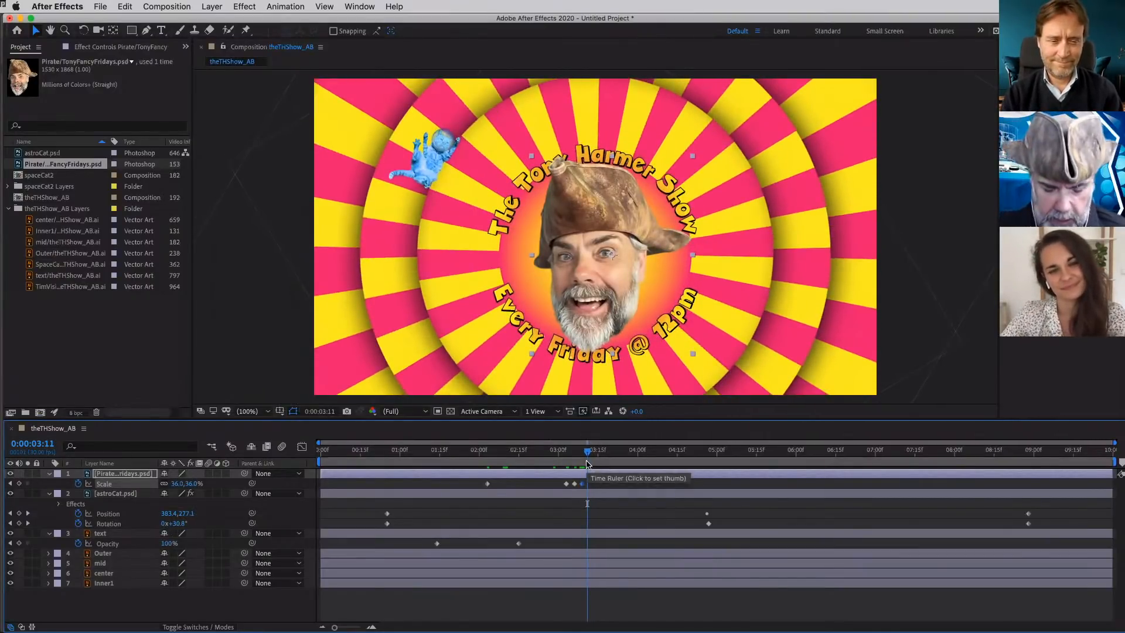
key(r)
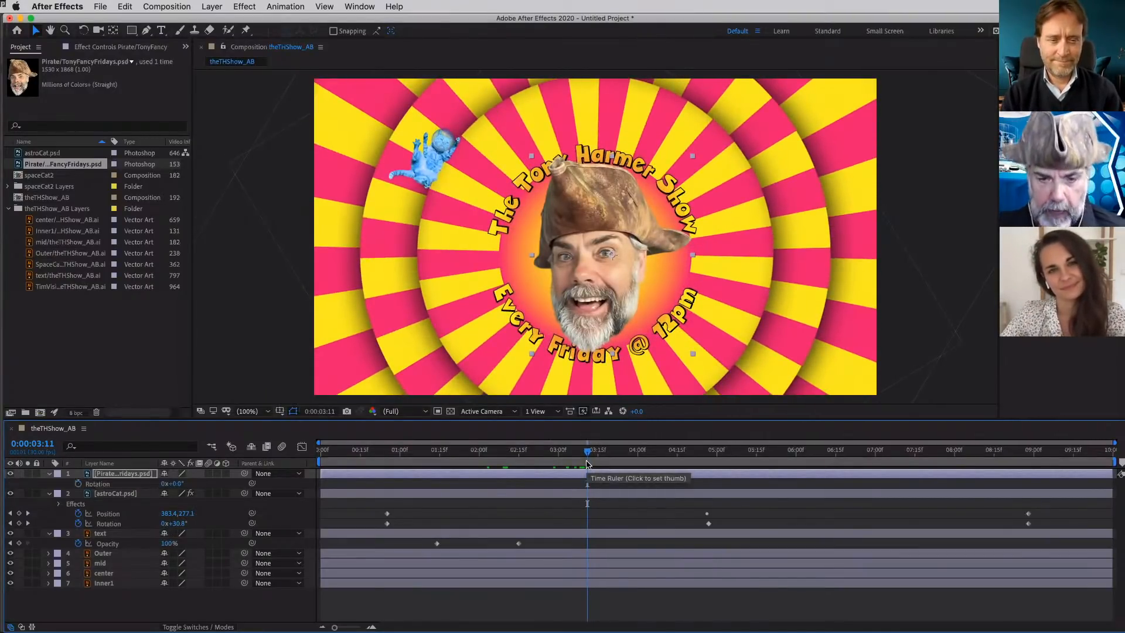
click(79, 484)
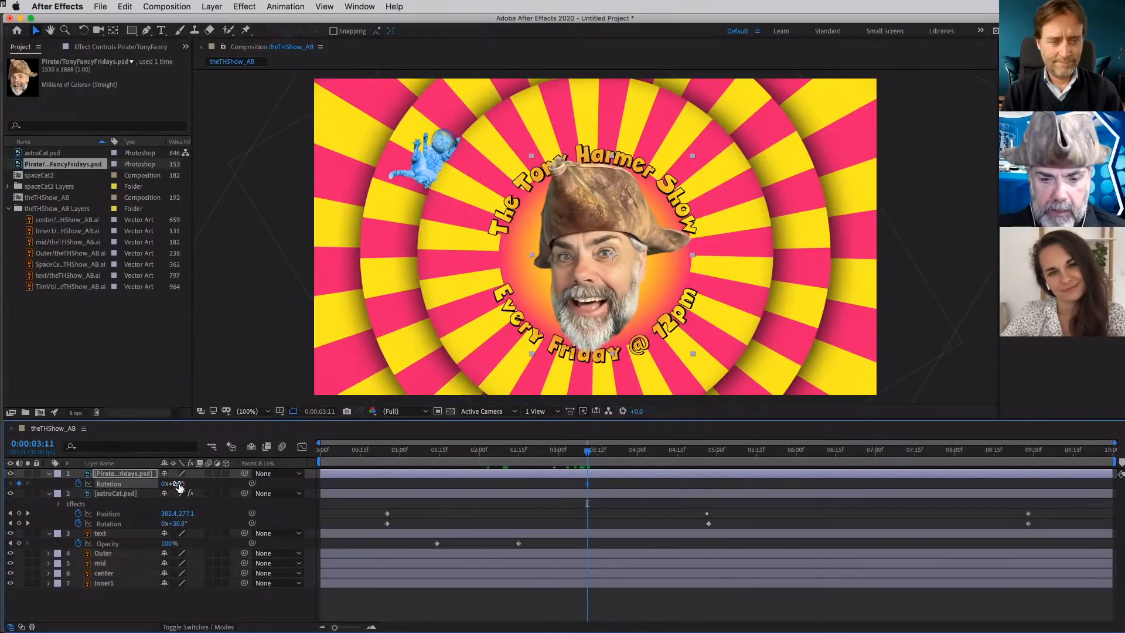
drag(182, 484, 183, 484)
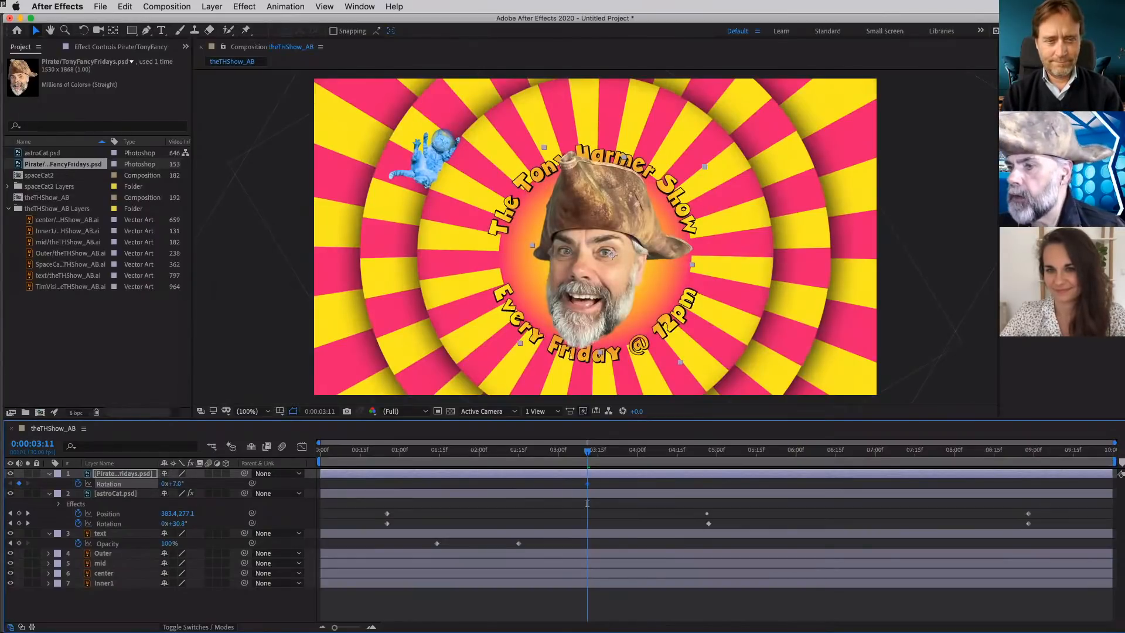
- Apply the Wiggle - rotation preset to the Pirate layer, set its Wiggle Amount to 11°, and preview the motion from 0:00:03:02
double_click(1049, 234)
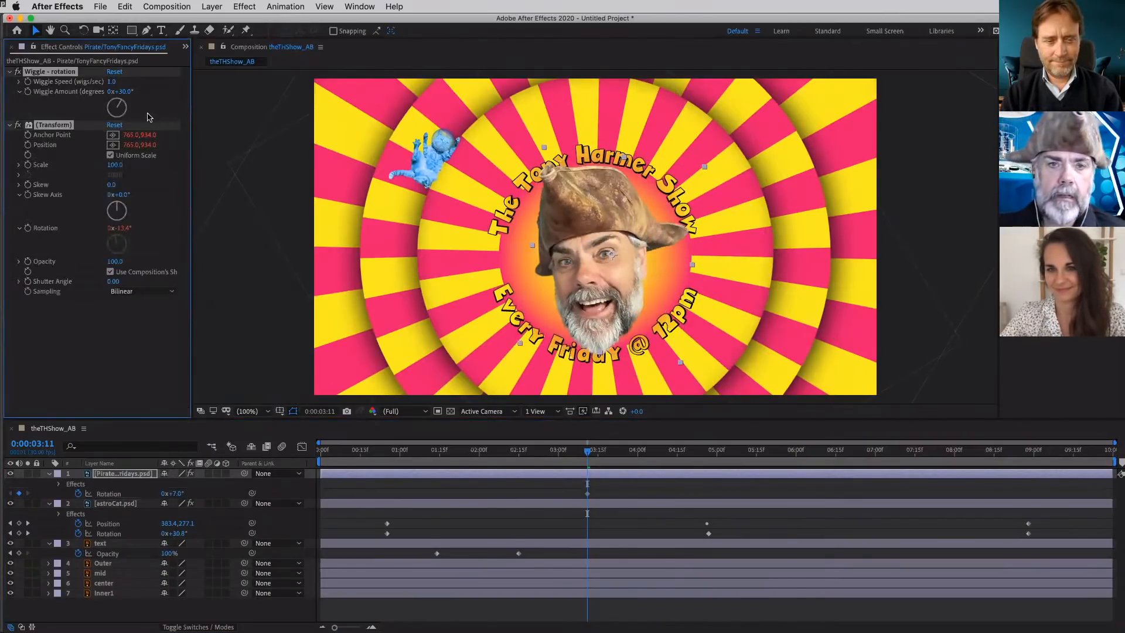
click(125, 92)
text(11)
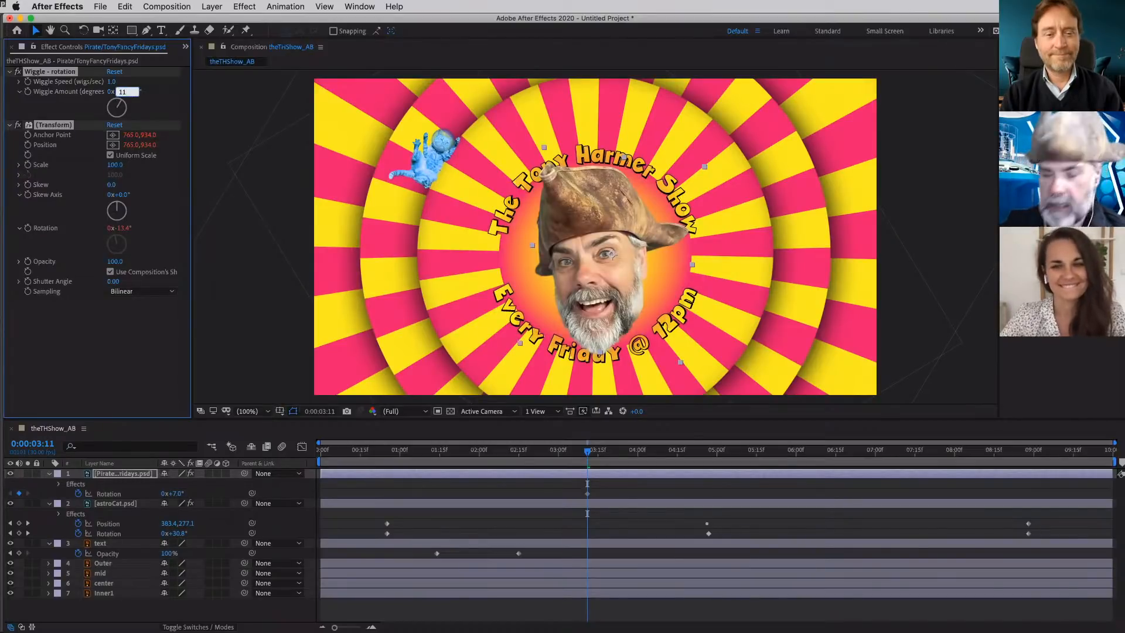
key(Return)
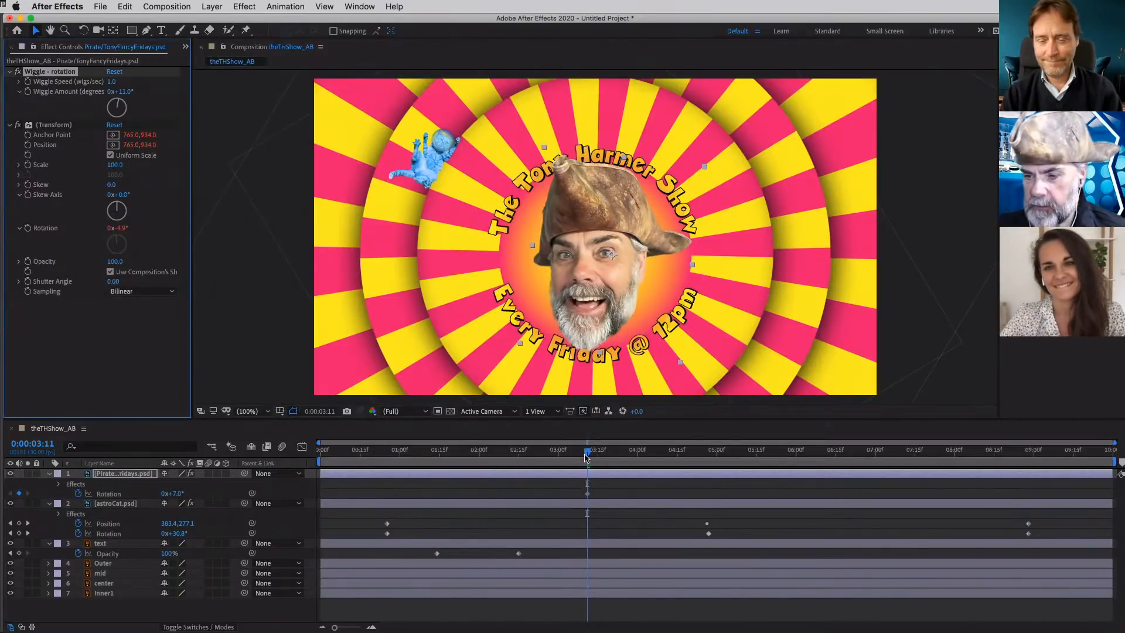
drag(587, 452, 564, 457)
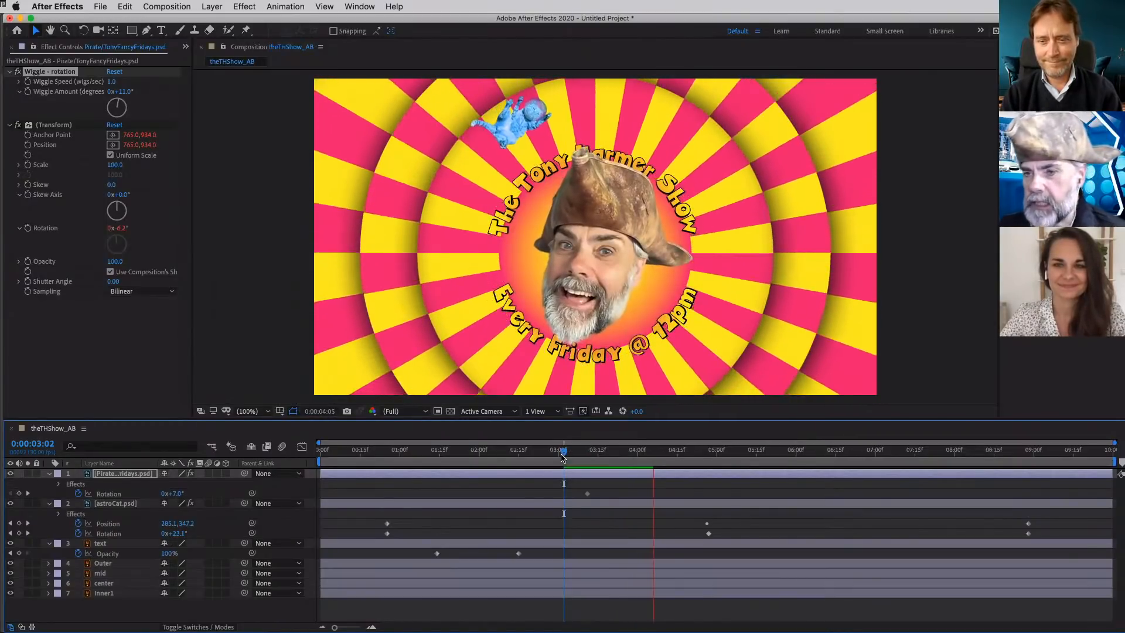
key(space)
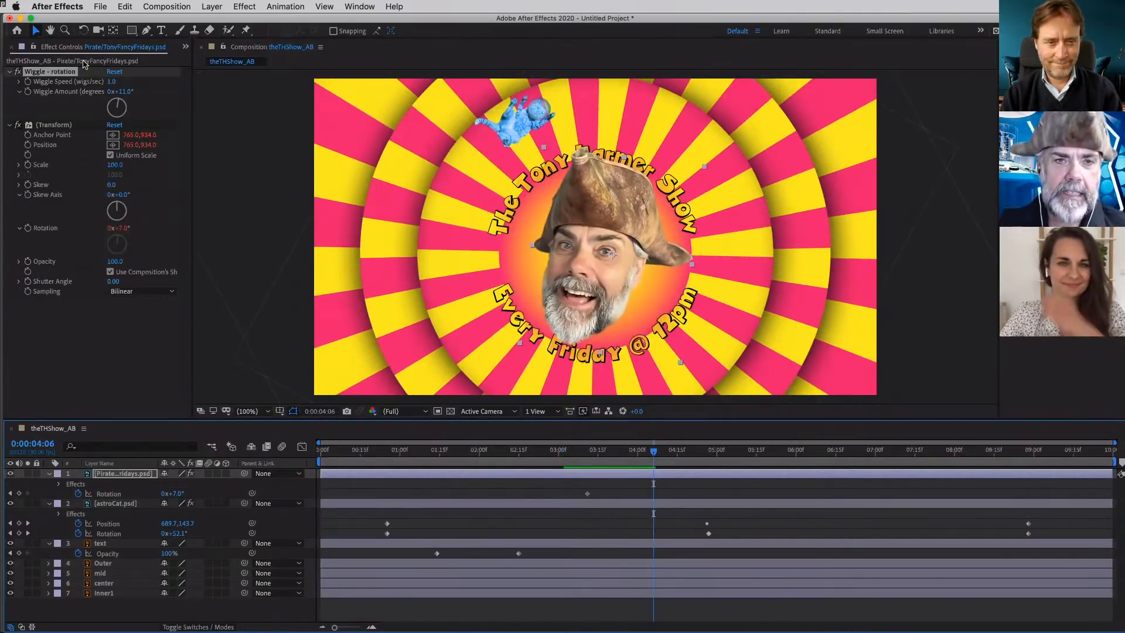
- Try to import spaceCat3.psd from the BehanceAfterEffects folder as footage, accepting the warnings raised during the import
click(185, 47)
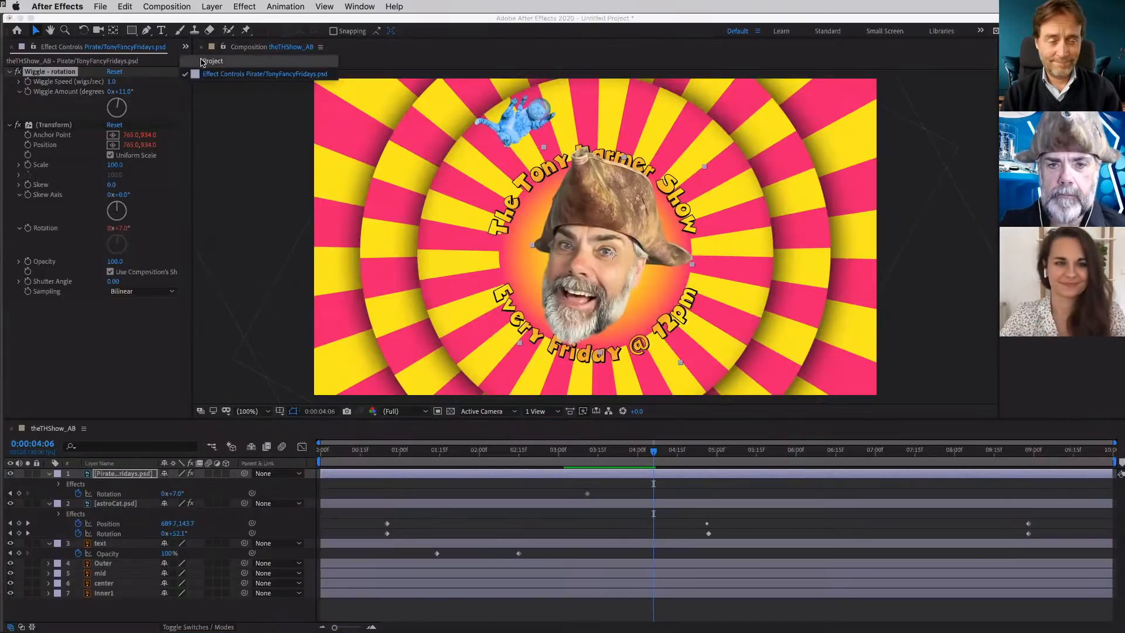
click(201, 63)
key(super+Tab)
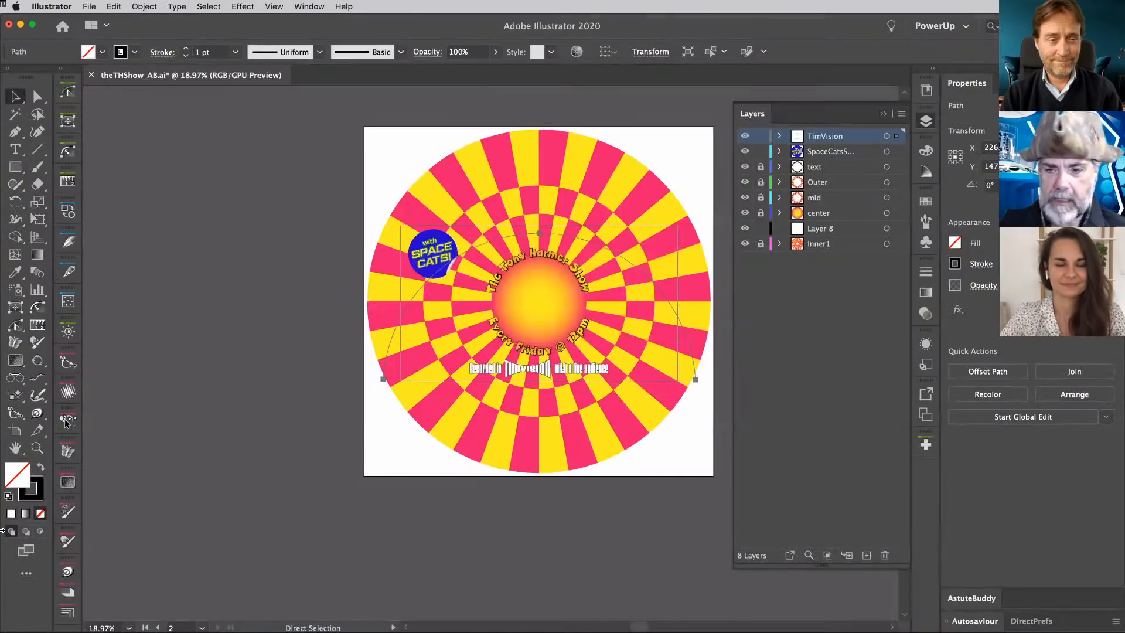
key(super+Tab)
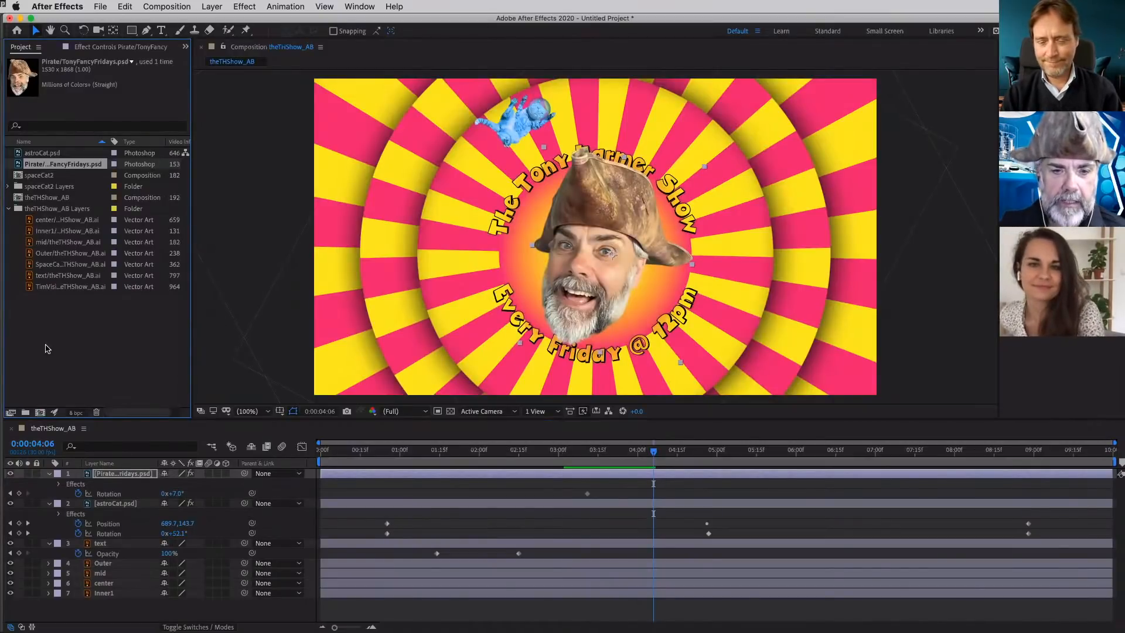
double_click(69, 358)
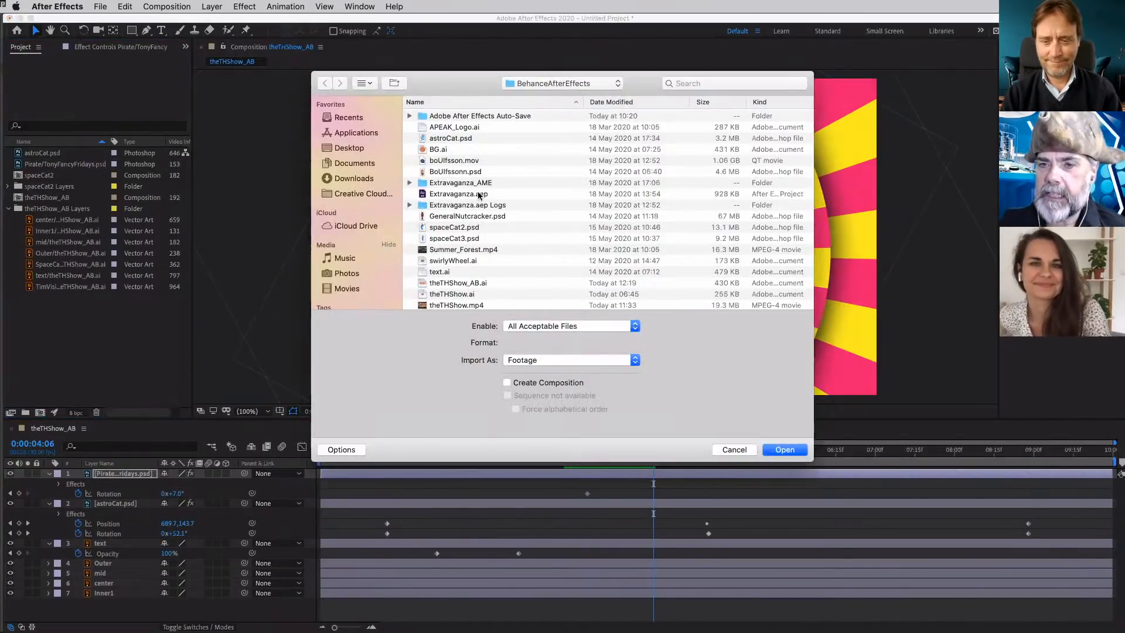
scroll(463, 235, down, 2)
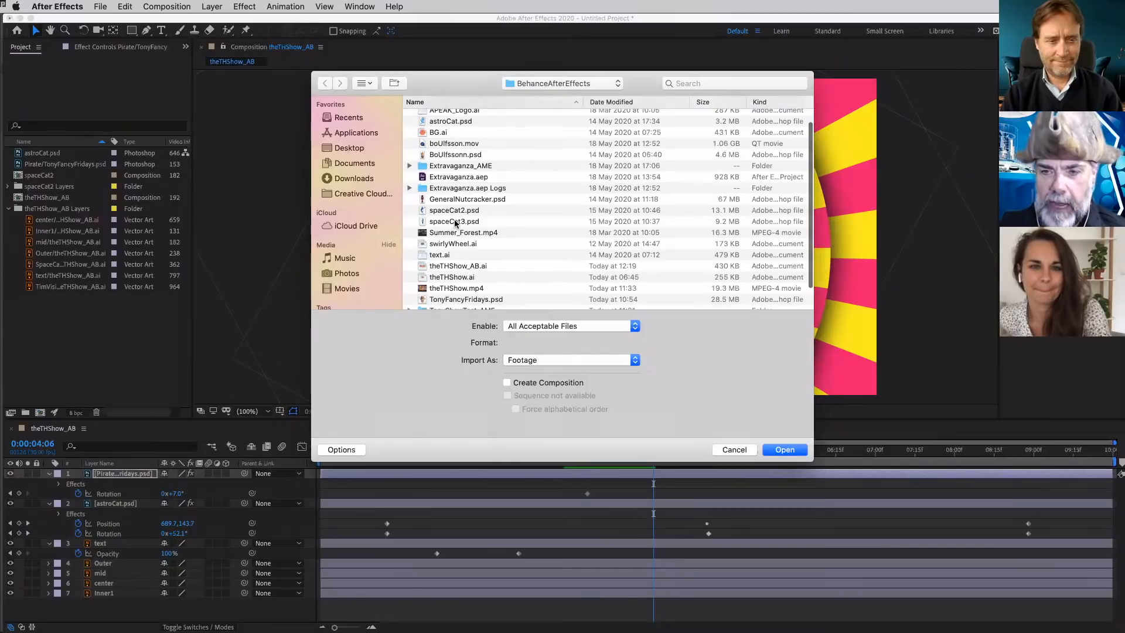
click(455, 222)
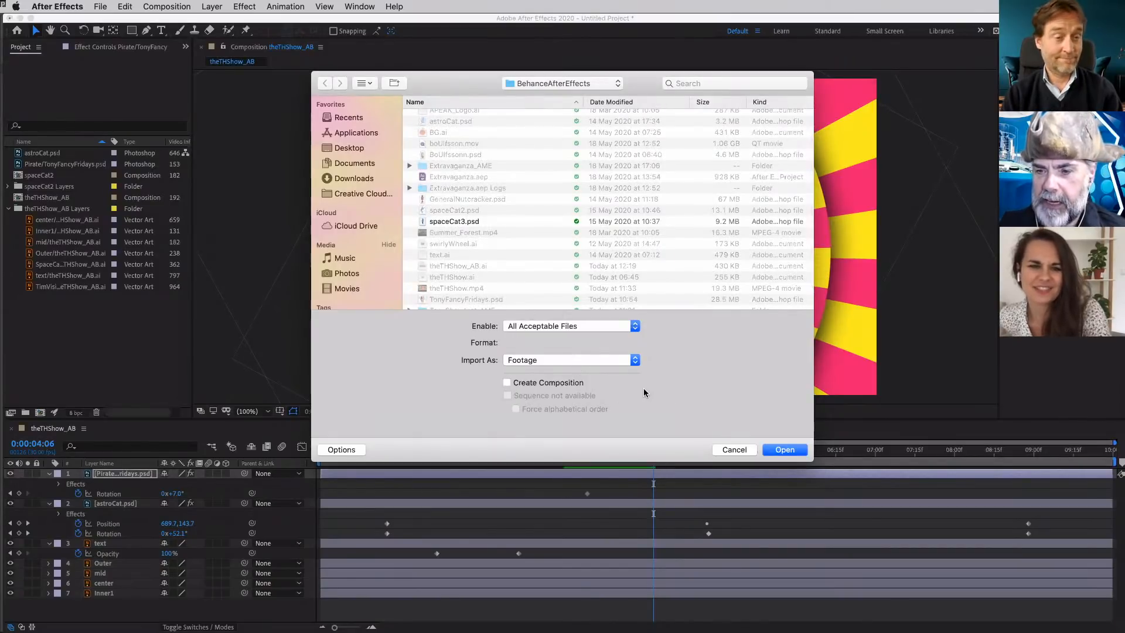
click(784, 449)
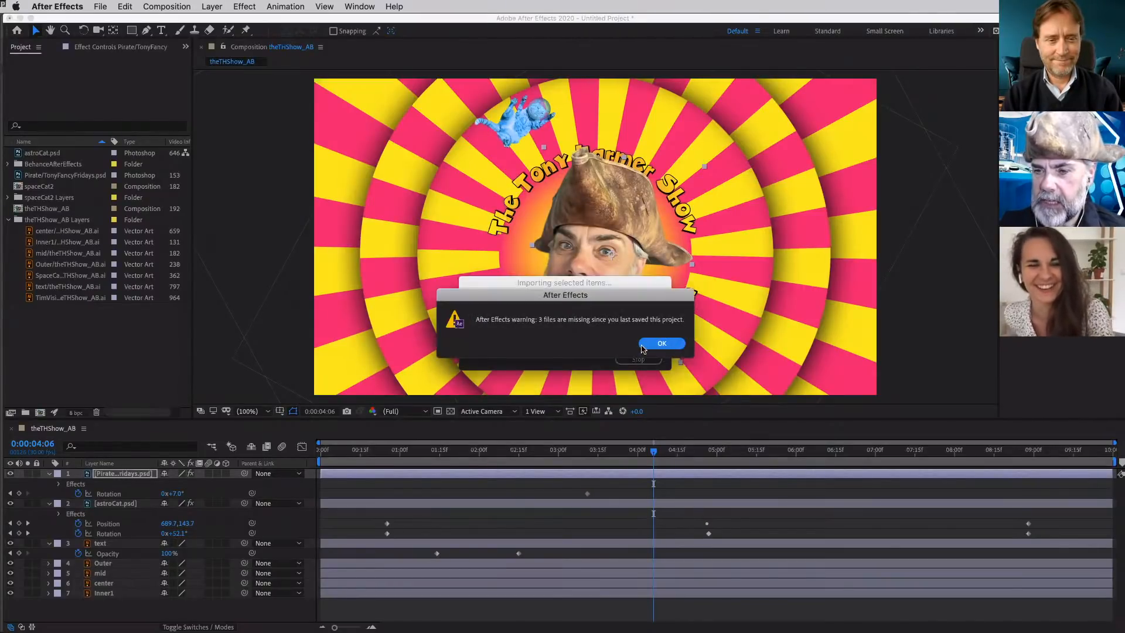
click(662, 344)
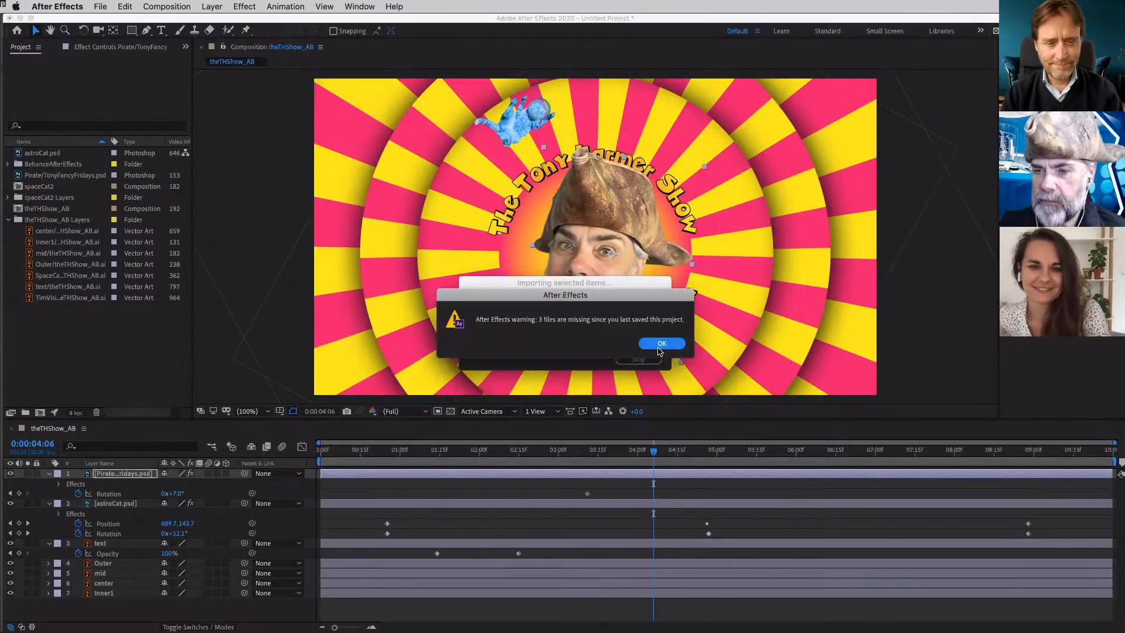
click(662, 344)
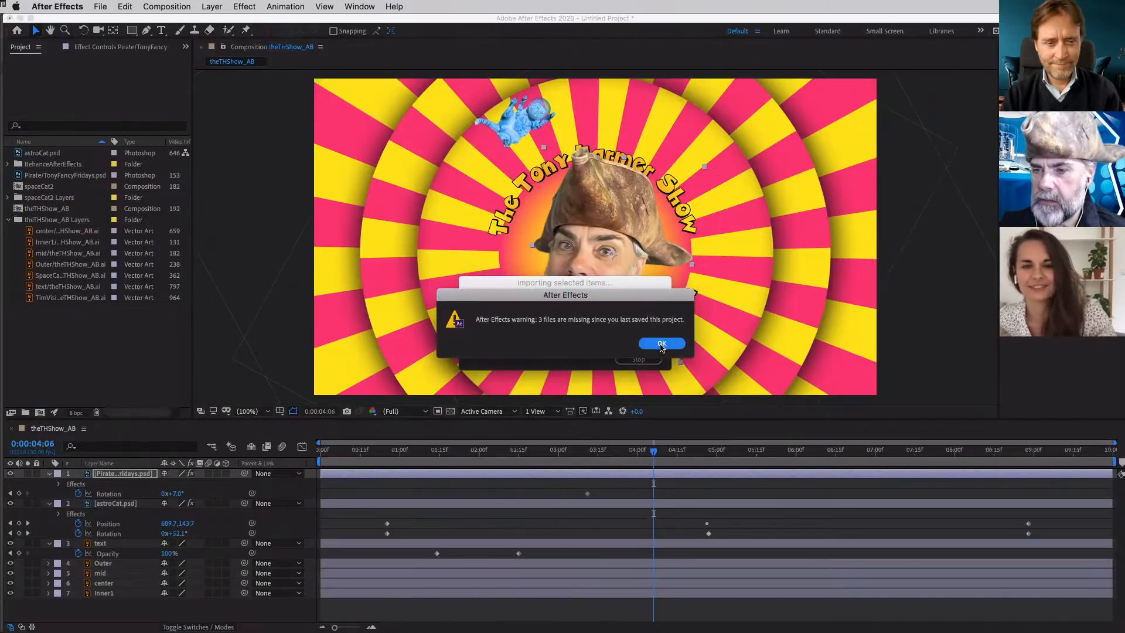
click(662, 347)
click(661, 345)
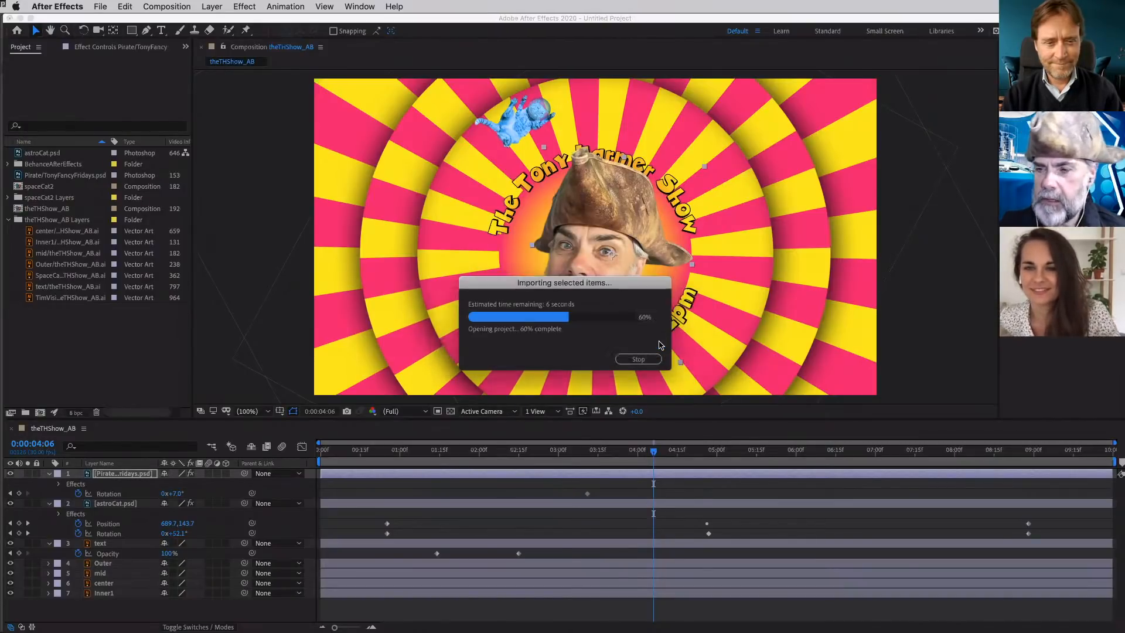
click(660, 345)
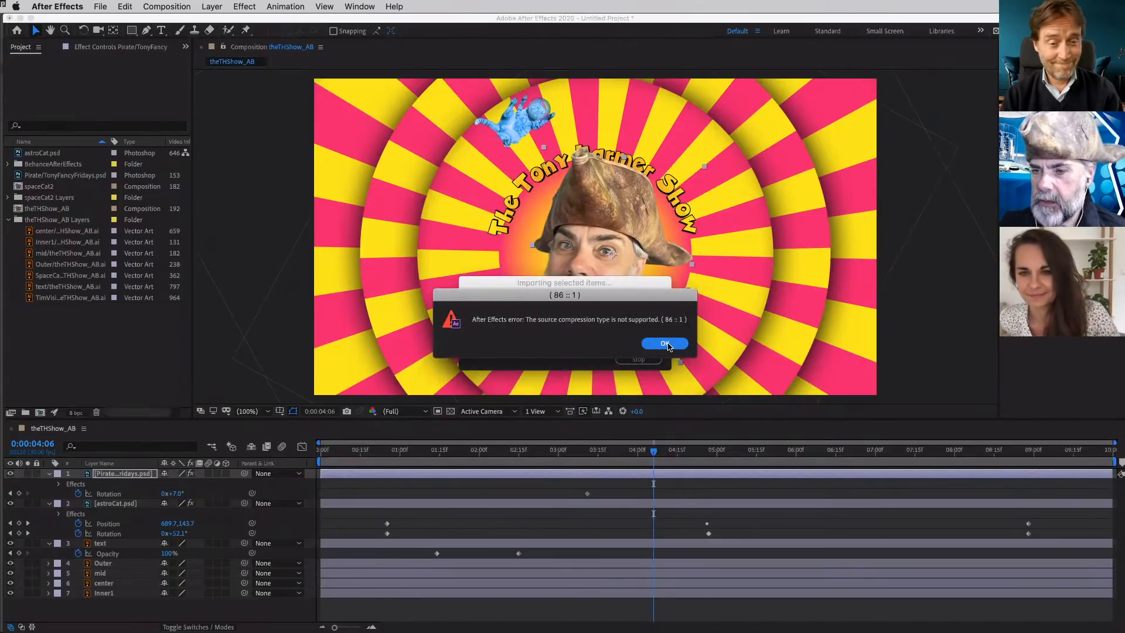
click(667, 345)
click(670, 345)
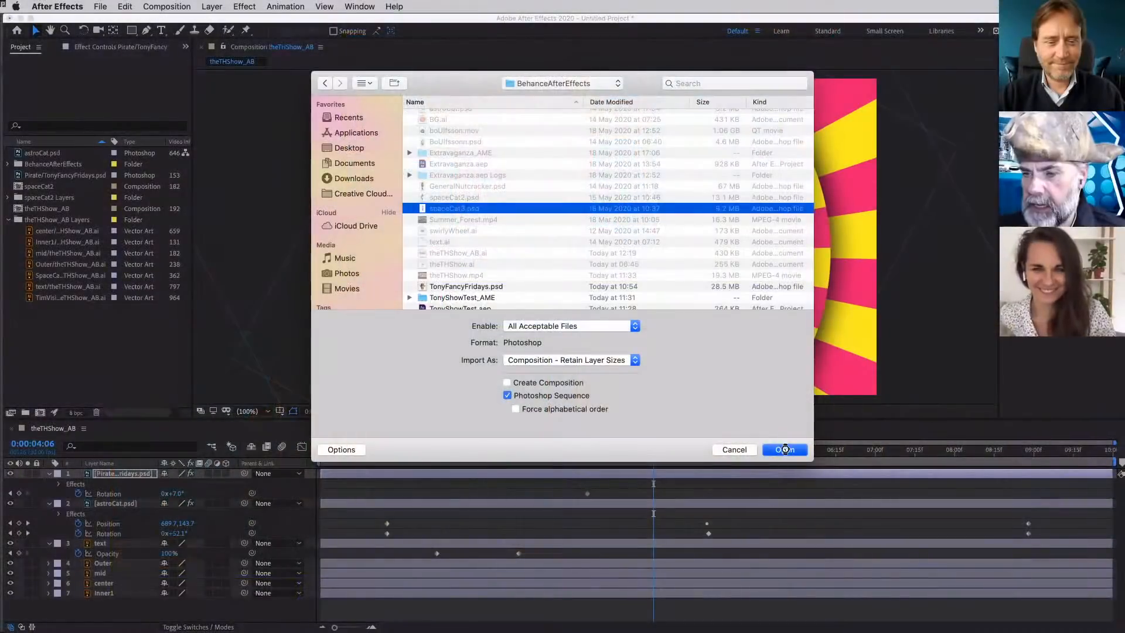
- Import the spaceCat 2-3 Photoshop sequence as footage with merged layers
click(785, 449)
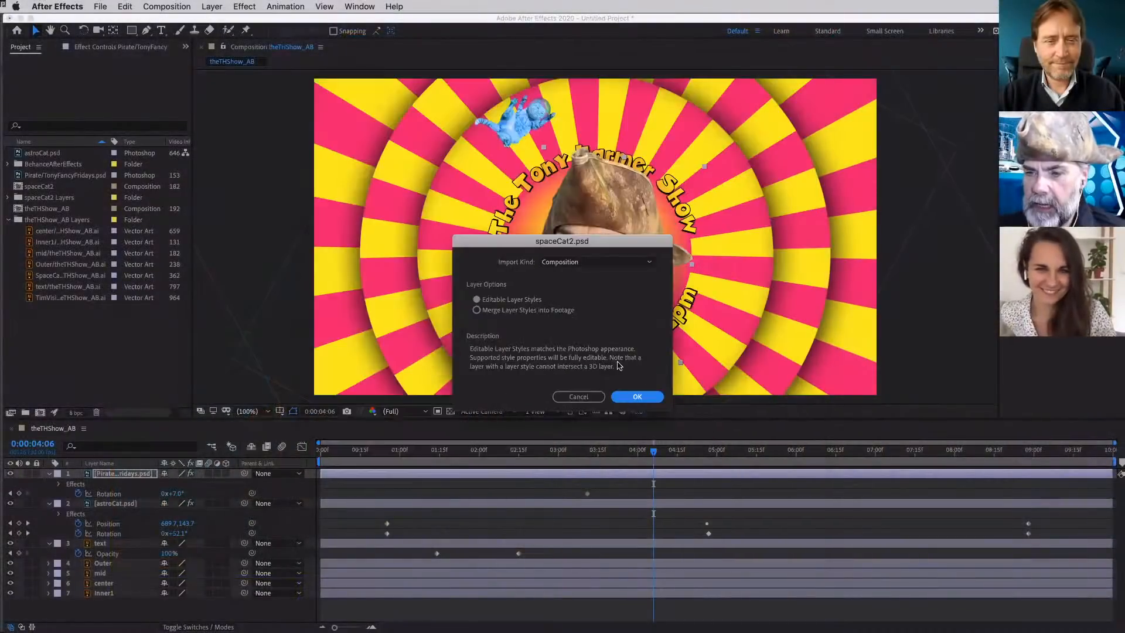
click(588, 263)
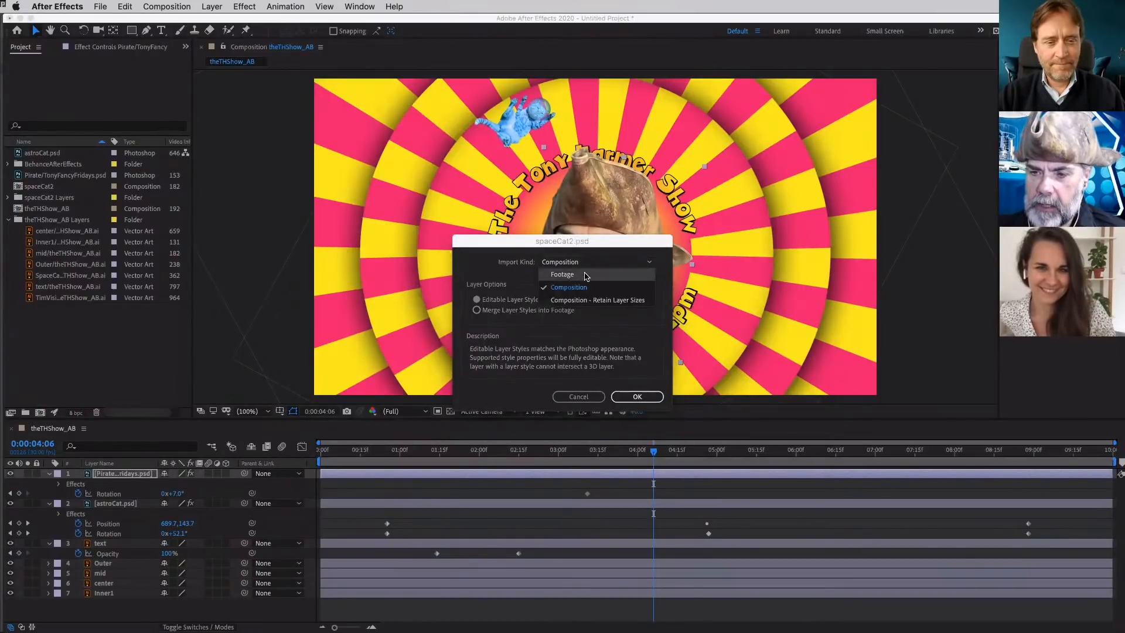
click(586, 275)
click(513, 310)
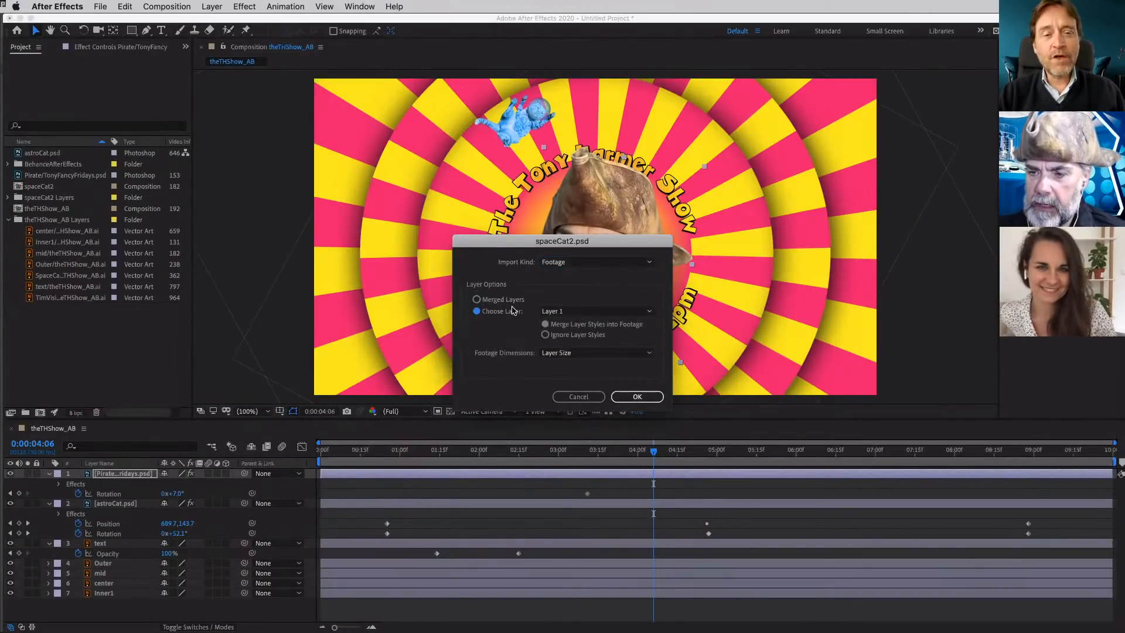
click(562, 314)
click(590, 299)
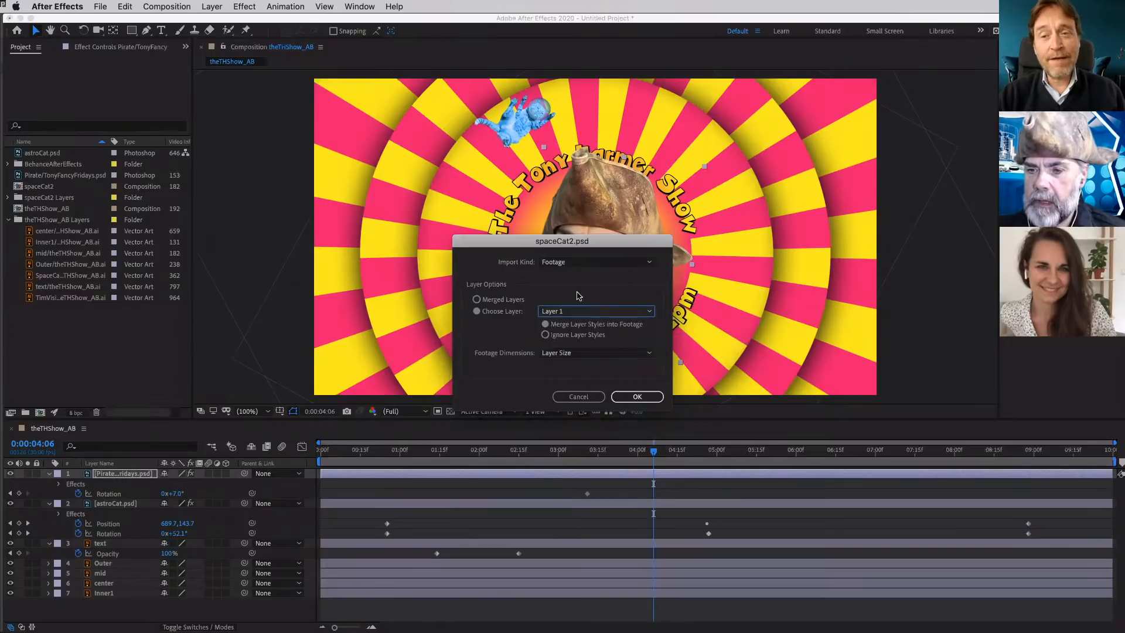
click(495, 300)
click(645, 400)
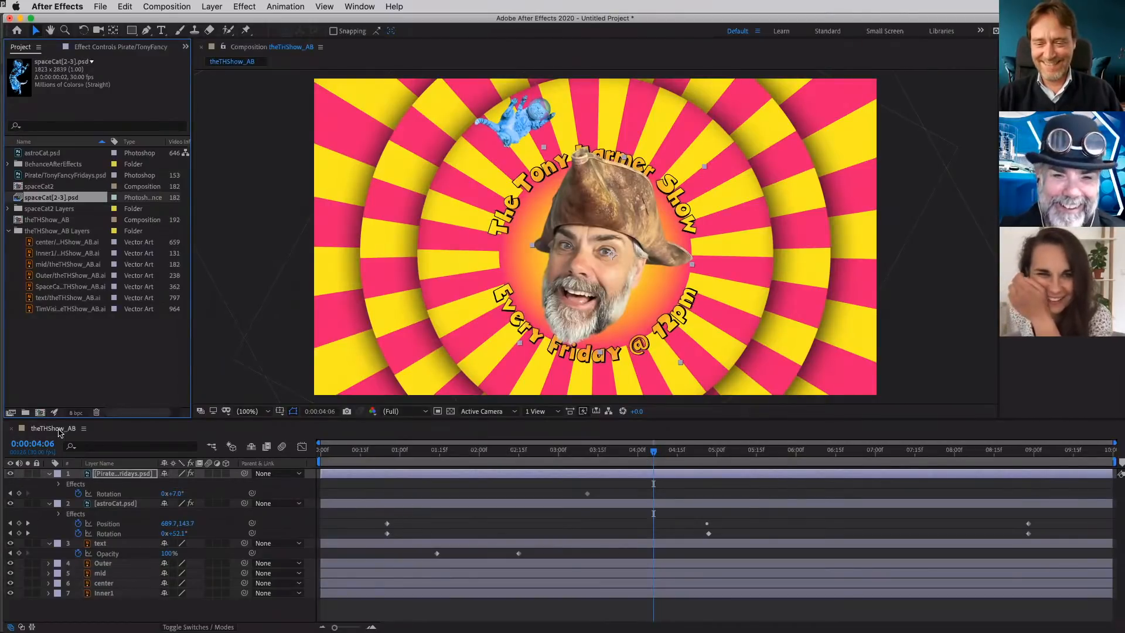
- Delete the spaceCat2 composition from the project and confirm the removal
click(26, 188)
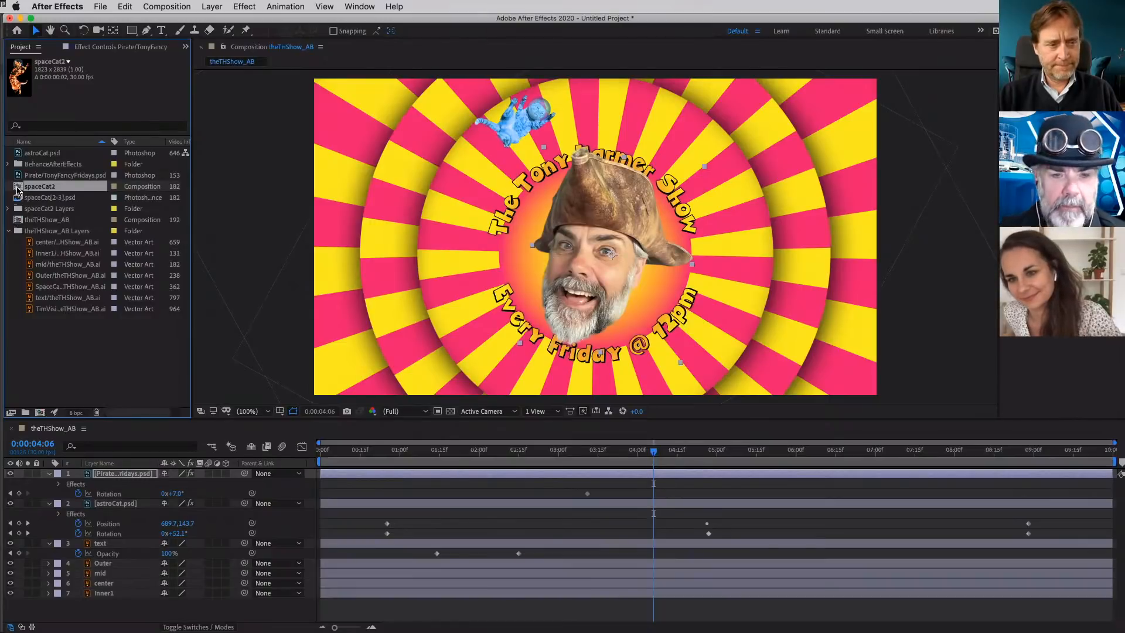
key(Delete)
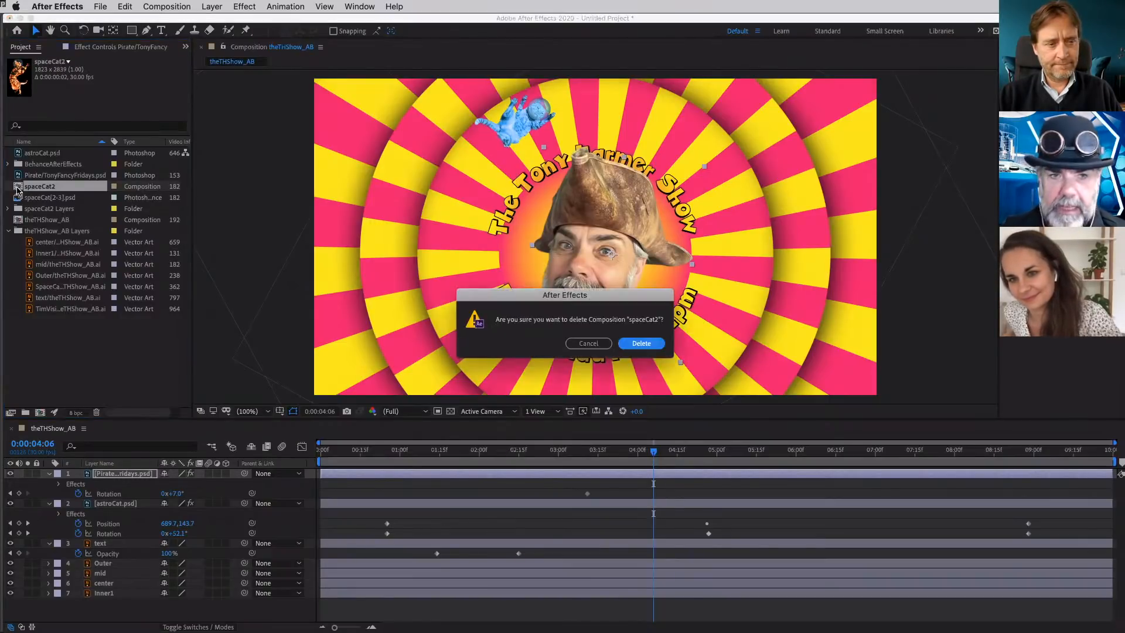
key(Return)
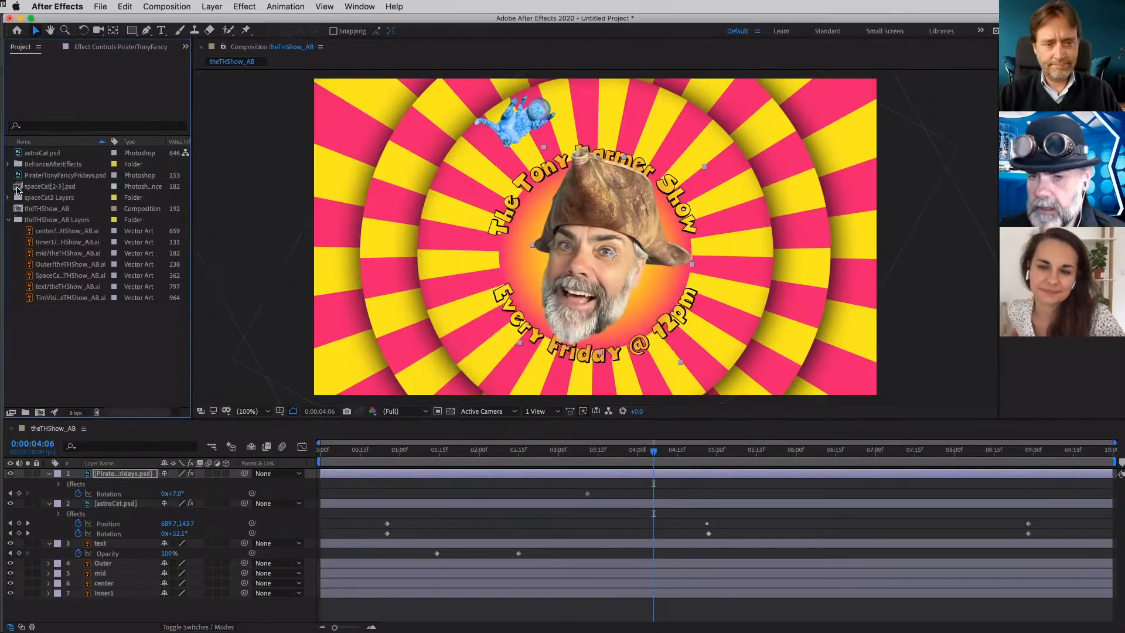
- Switch to Finder and open spaceCat2.psd from the BehanceAfterEffects folder in Photoshop
key(super+Tab)
key(super+Tab)
key(super+Tab)
key(super+Tab)
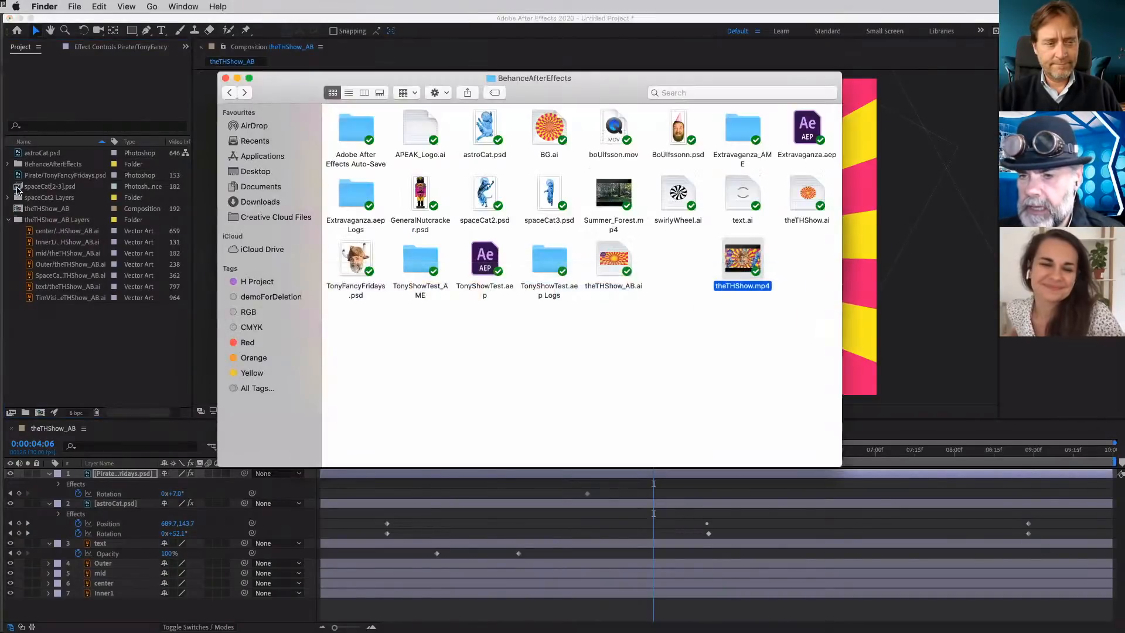
click(483, 196)
double_click(483, 195)
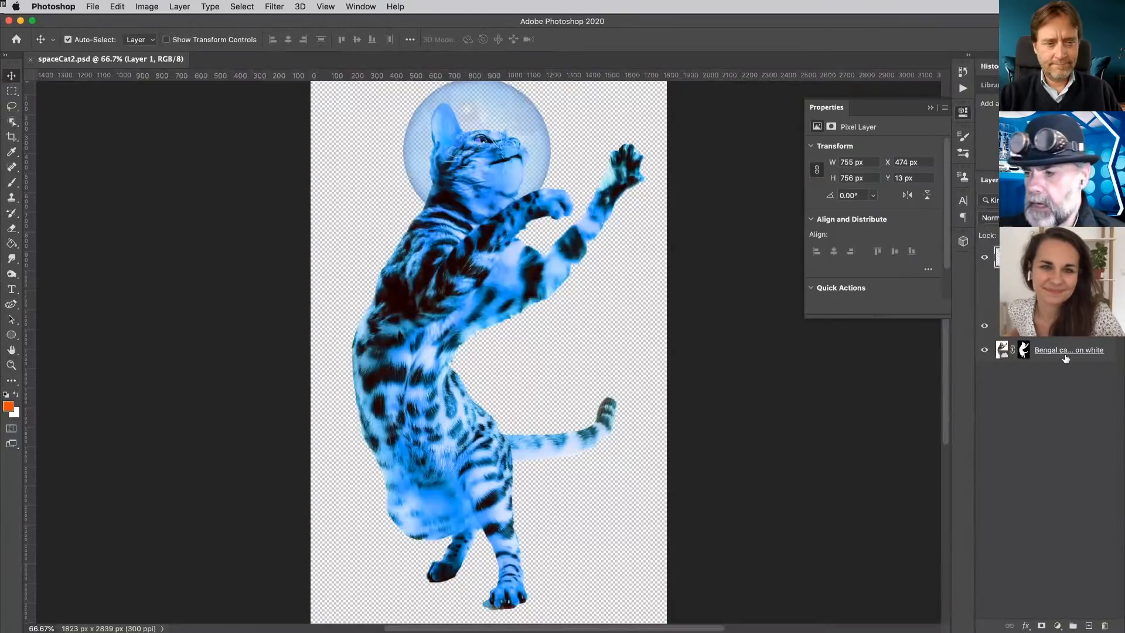
- Merge the space cat's layers into one, save and close spaceCat2.psd, and return to the BehanceAfterEffects folder in Finder
key(super+e)
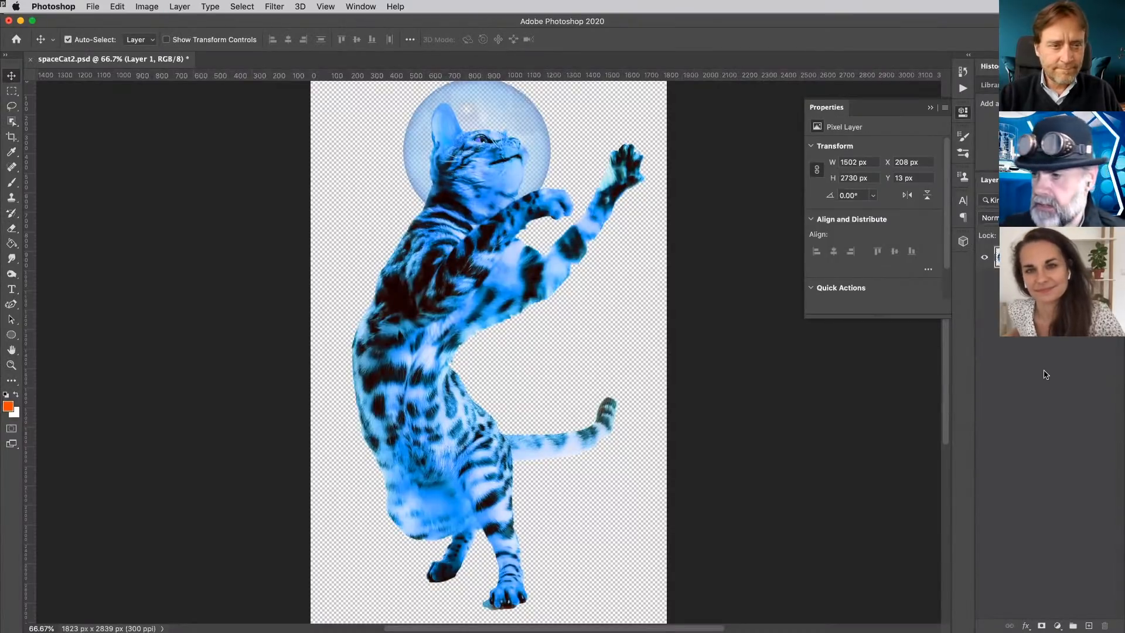
key(super+s)
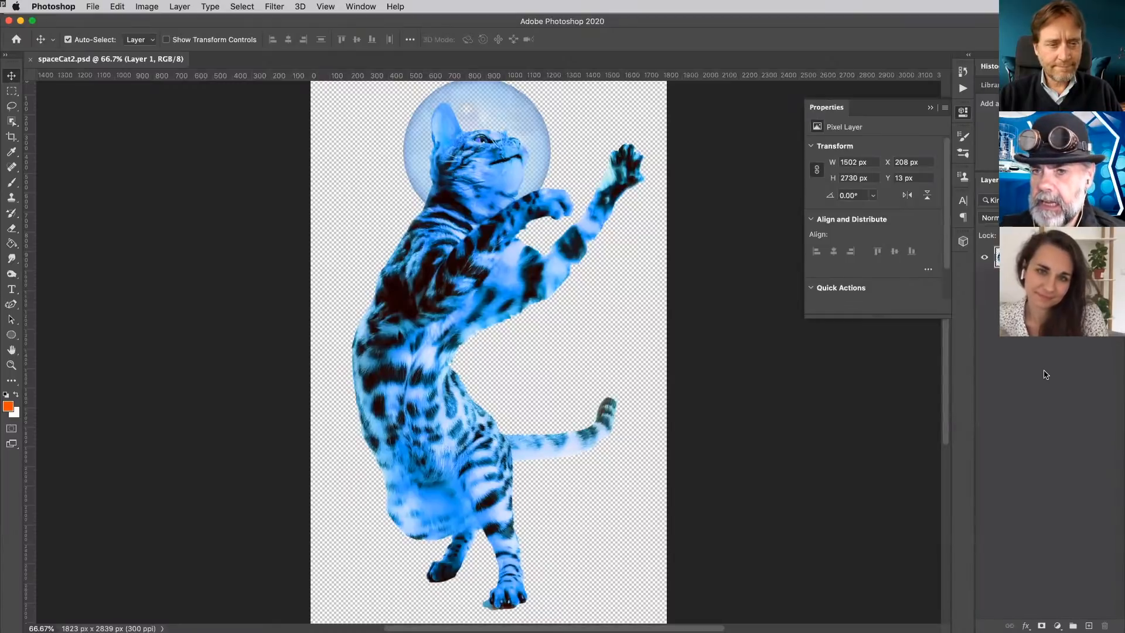
key(super+w)
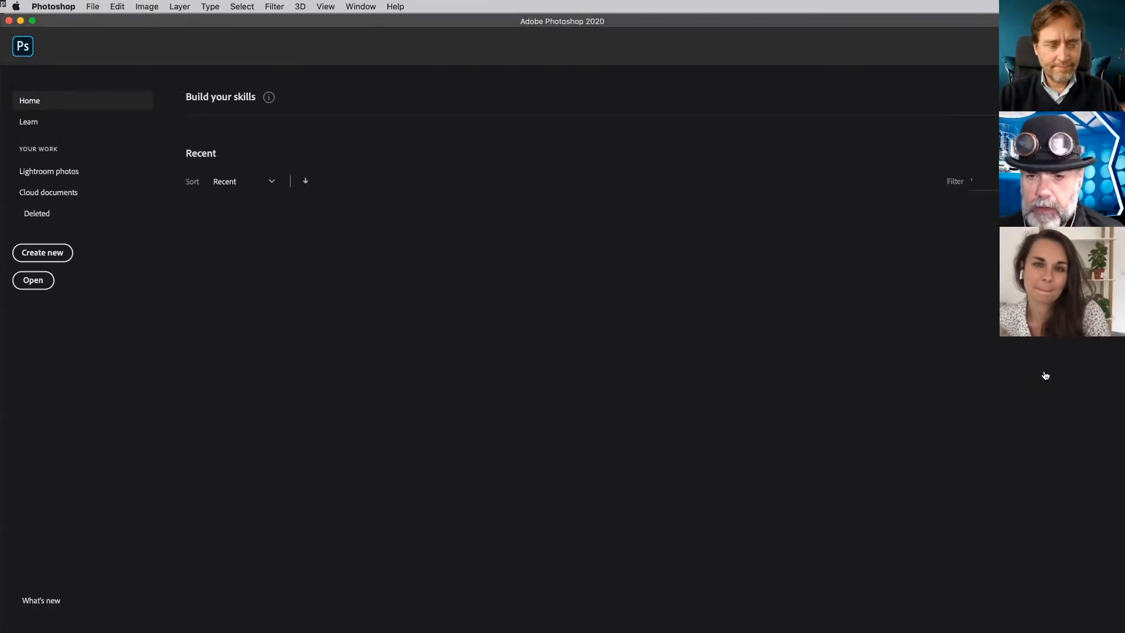
key(super+Tab)
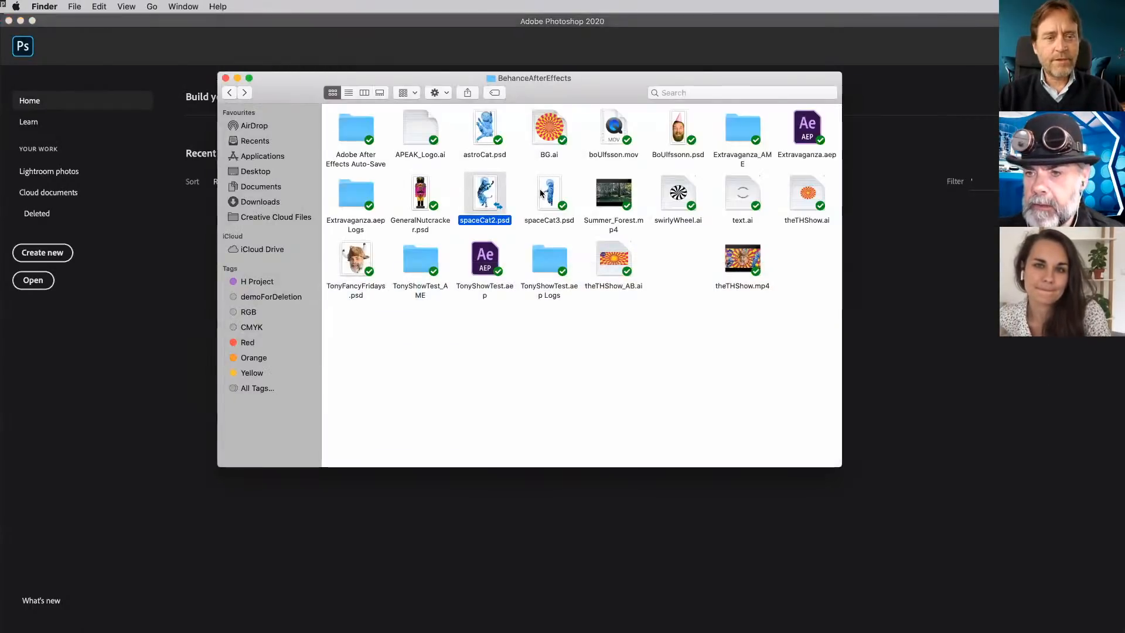
- Open spaceCat3.psd in Photoshop, merge its layers into one, and save and close the file
double_click(542, 193)
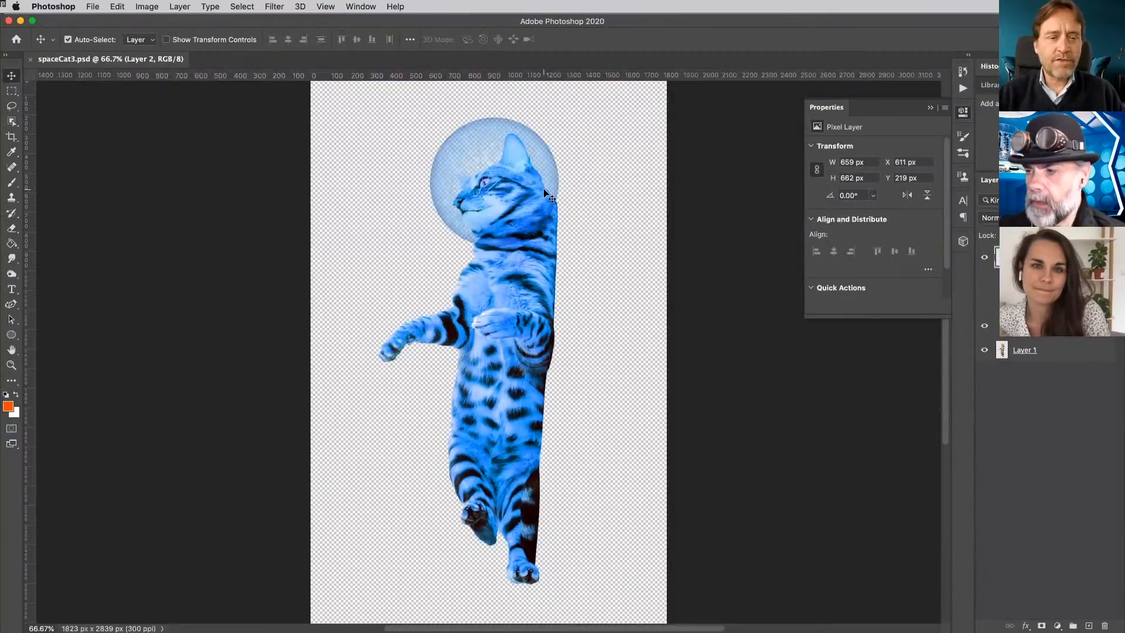
key(super+e)
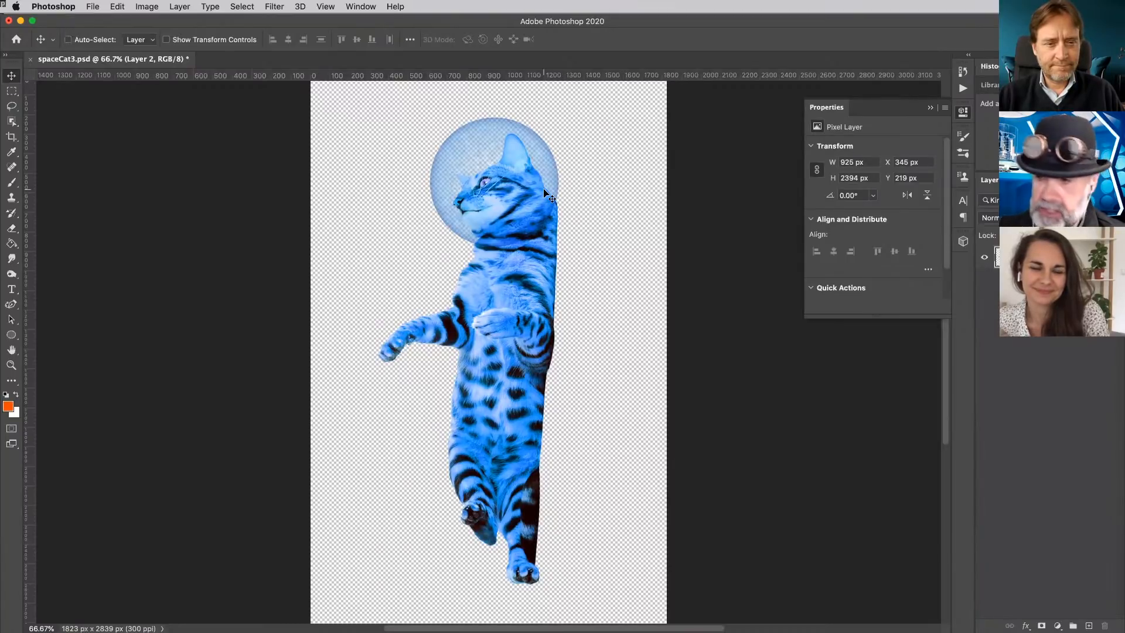
key(super)
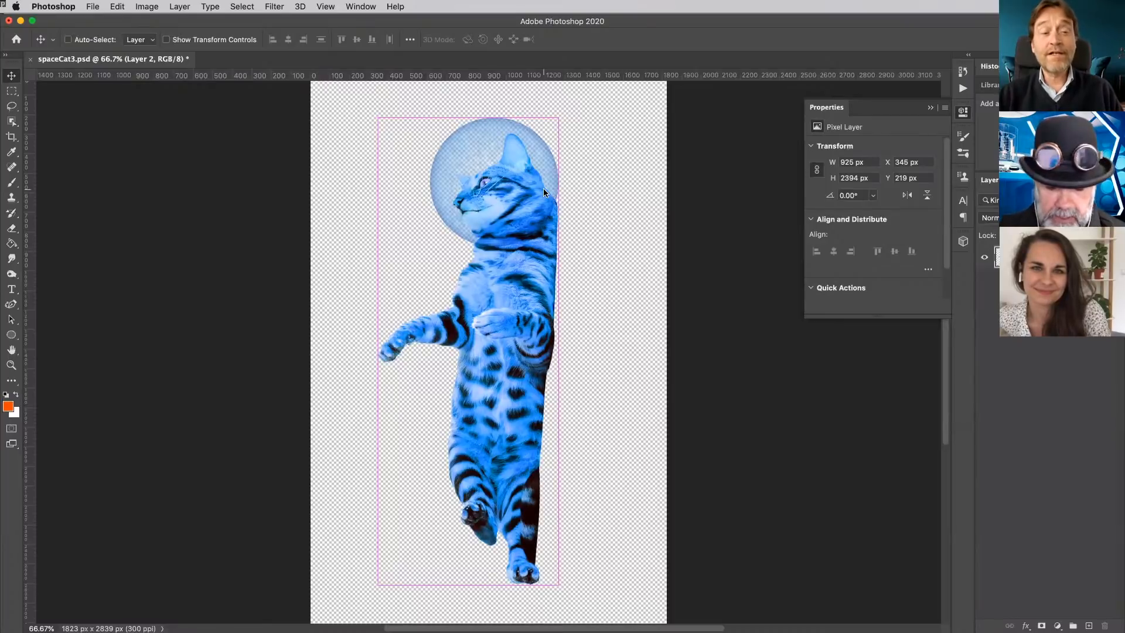
key(super+w)
key(super+d)
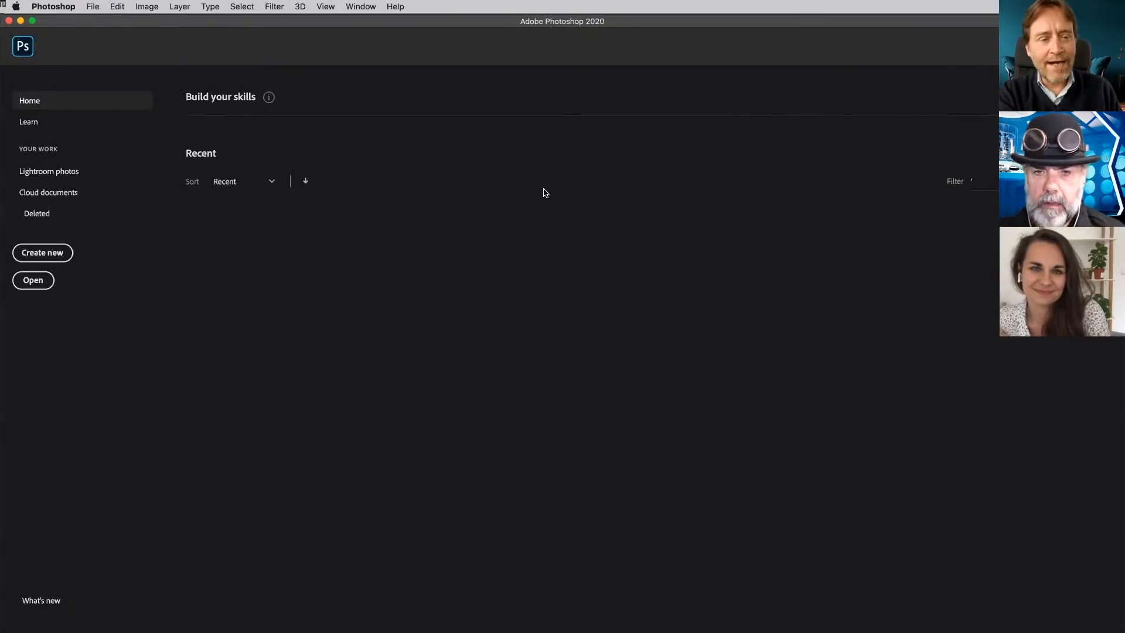
- Return to the BehanceAfterEffects folder in Finder, reopen spaceCat3.psd in Photoshop, and undock its document into a floating window
key(super+Tab)
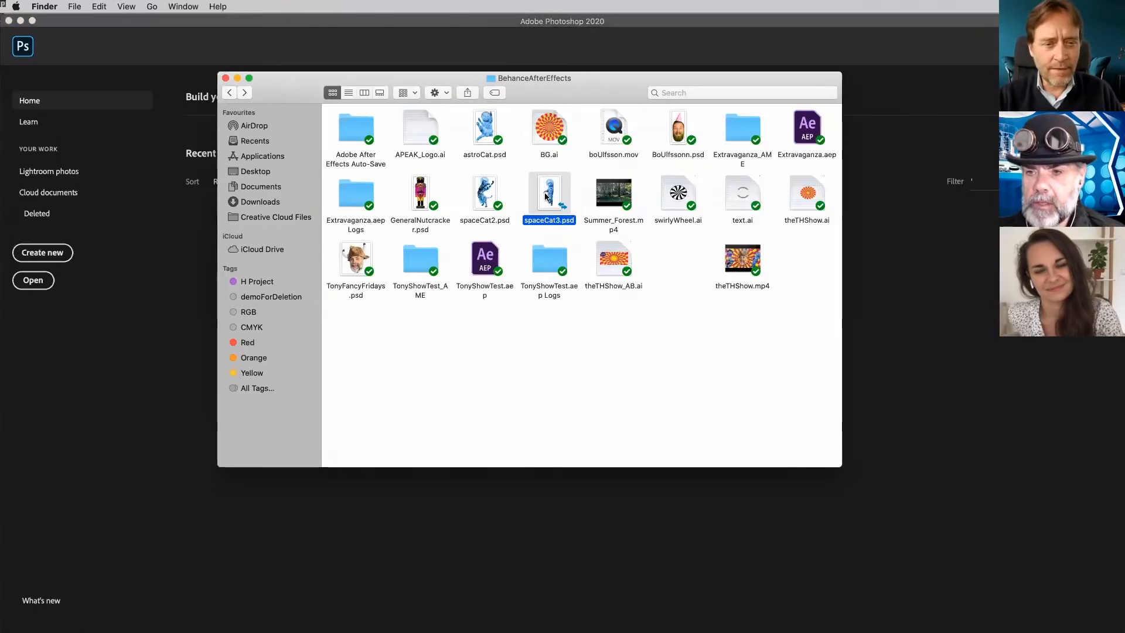
mouse_move(545, 197)
mouse_down()
mouse_move(595, 409)
mouse_move(548, 261)
mouse_move(544, 194)
mouse_up()
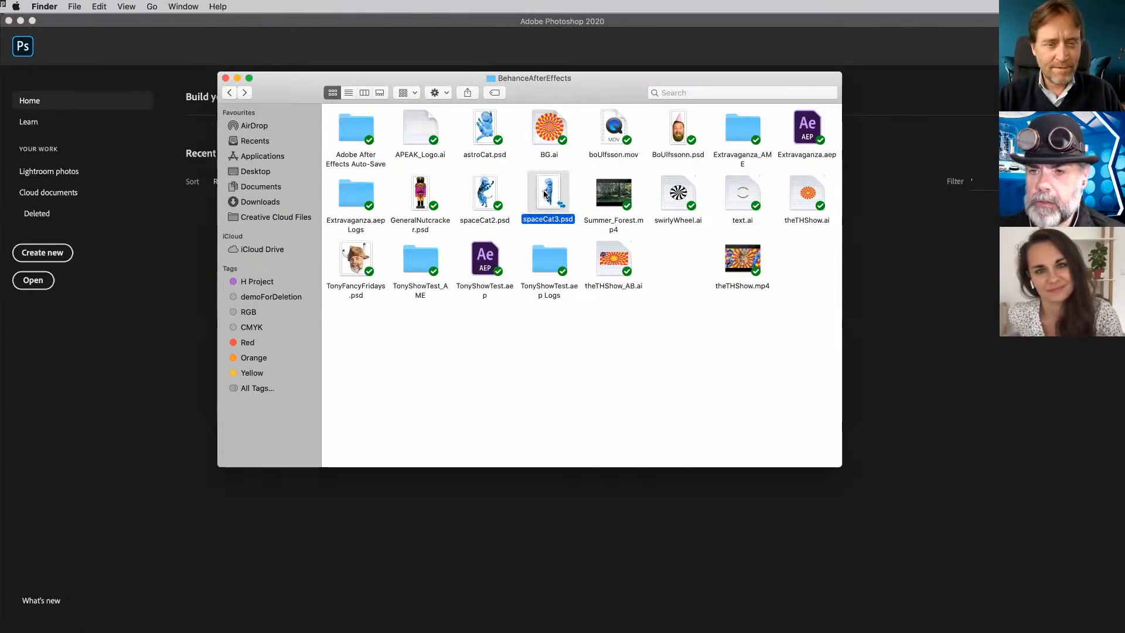
double_click(543, 194)
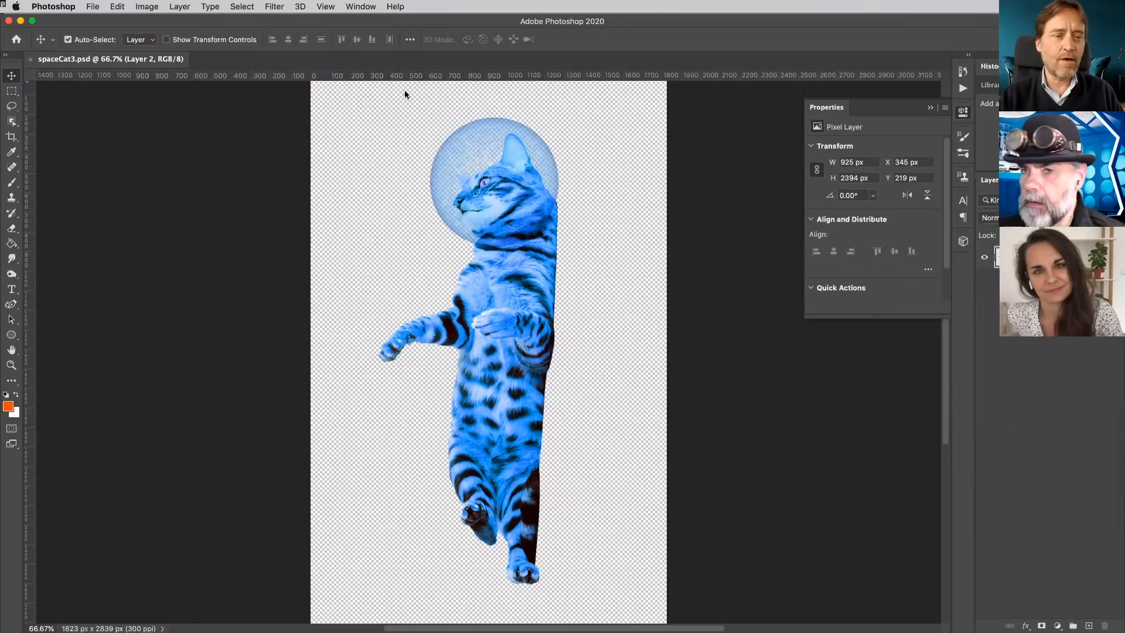
drag(141, 59, 485, 185)
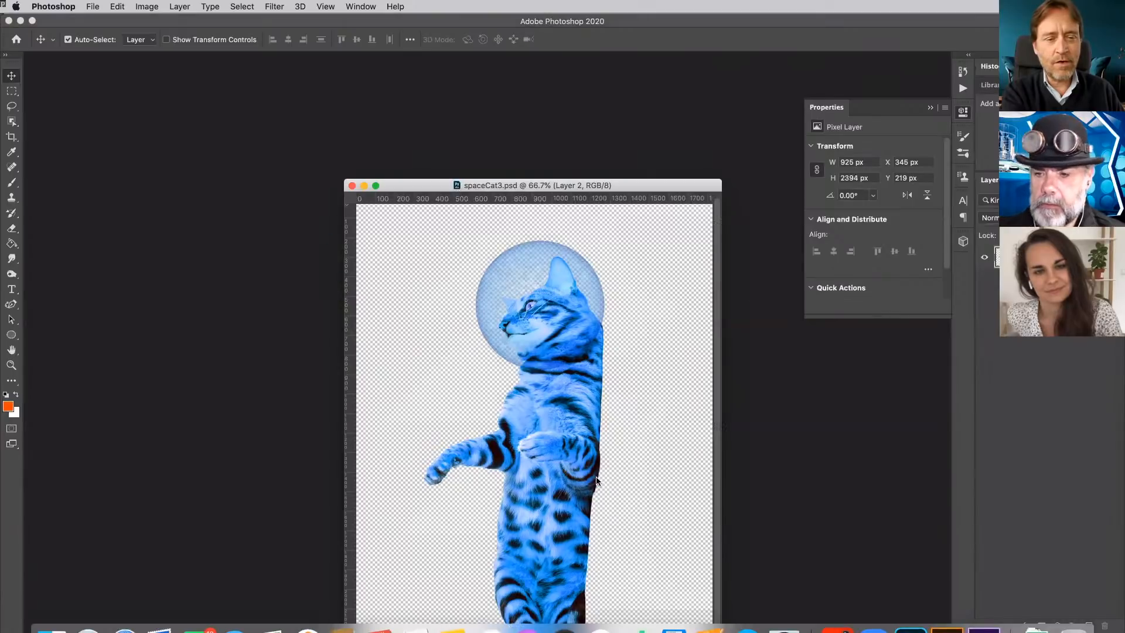
- Bring spaceCat3.psd from its Photoshop window into After Effects as footage with merged layers
click(980, 609)
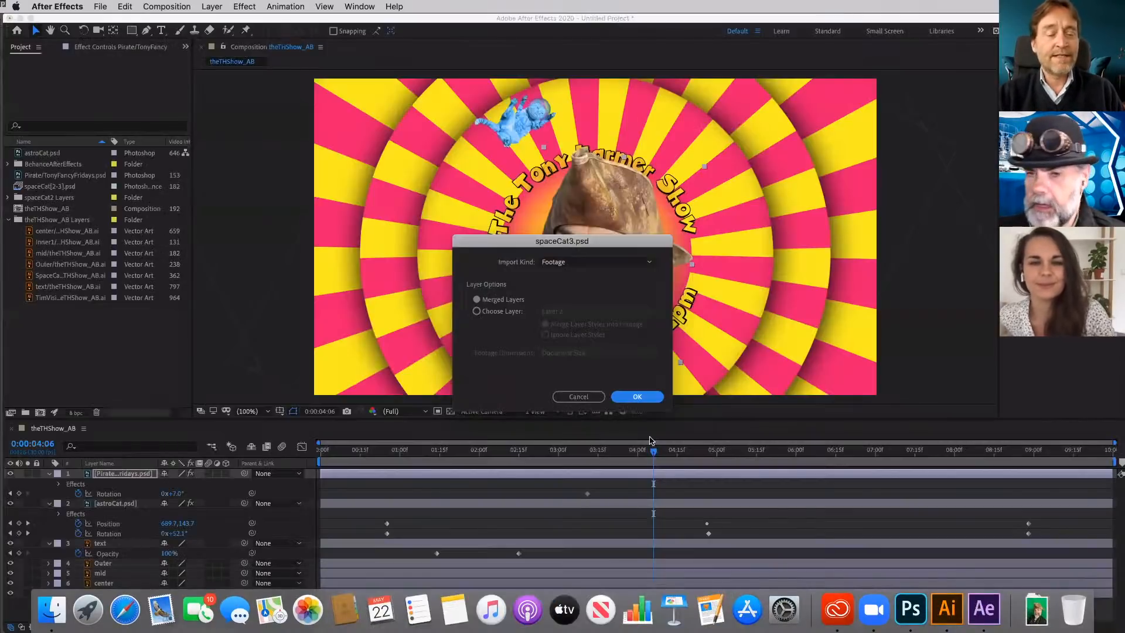
drag(578, 241, 538, 198)
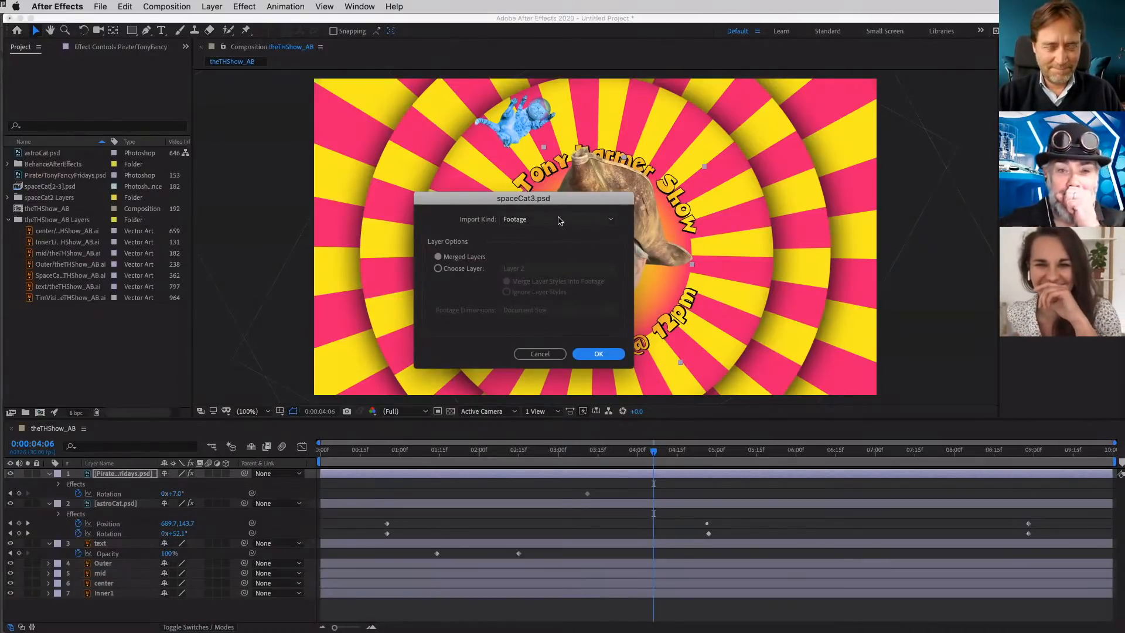
click(598, 351)
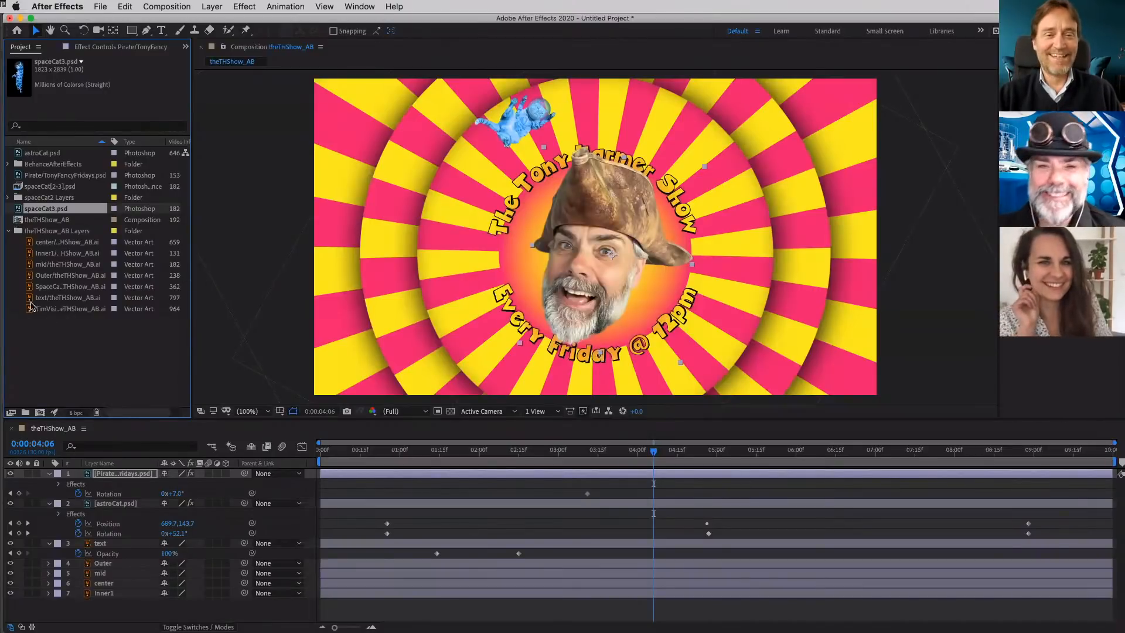
- Add spaceCat3.psd to the theTHShow_AB composition, scale it to 41%, and position it just beyond the pirate head's hat tip
drag(18, 210, 748, 258)
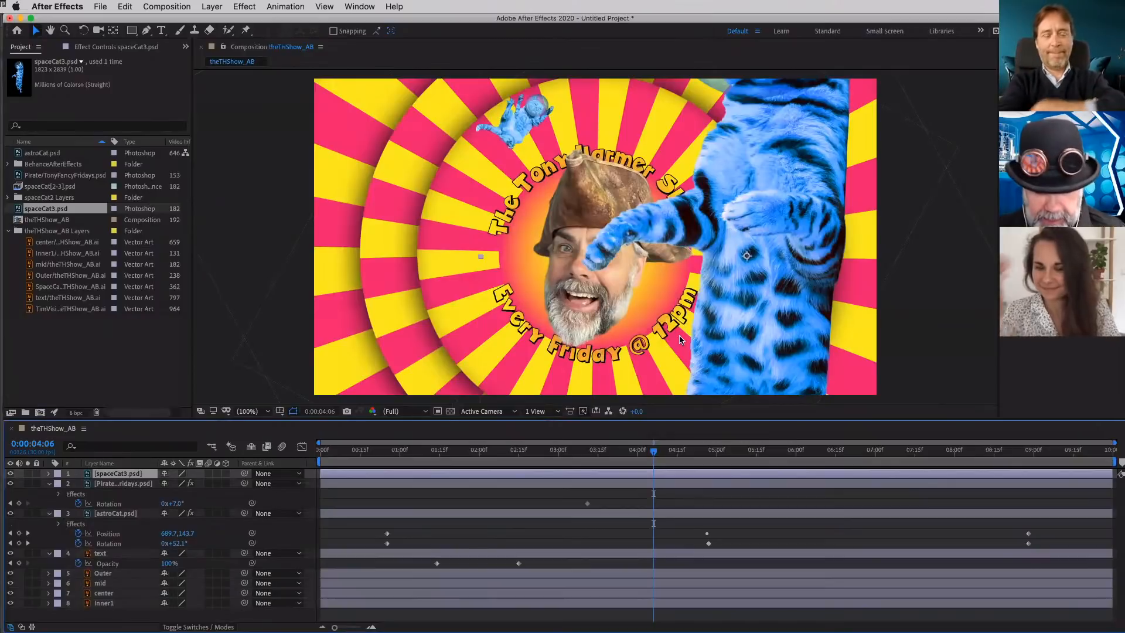
key(s)
drag(183, 483, 157, 478)
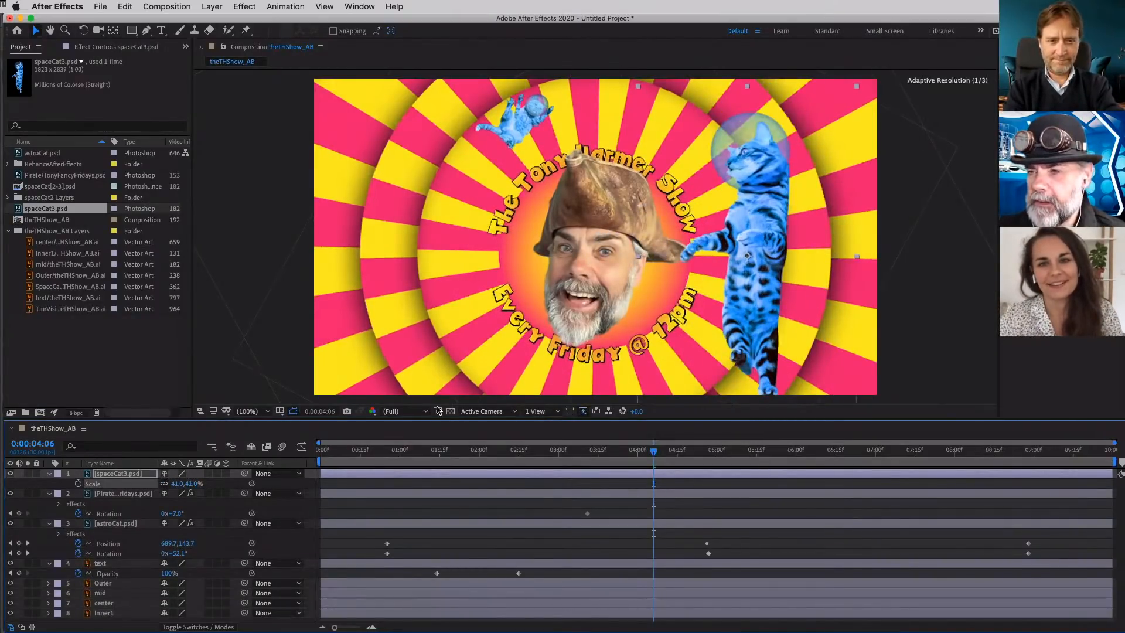
drag(754, 211, 762, 229)
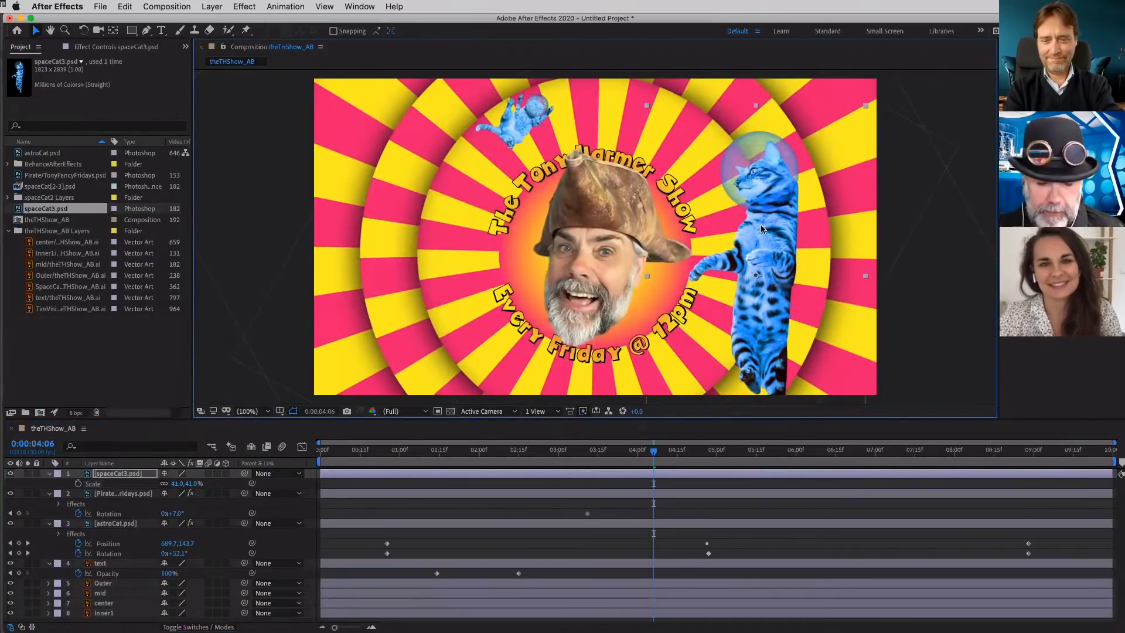
- Import spaceCat2.psd from the BehanceAfterEffects folder as footage with merged layers
double_click(61, 338)
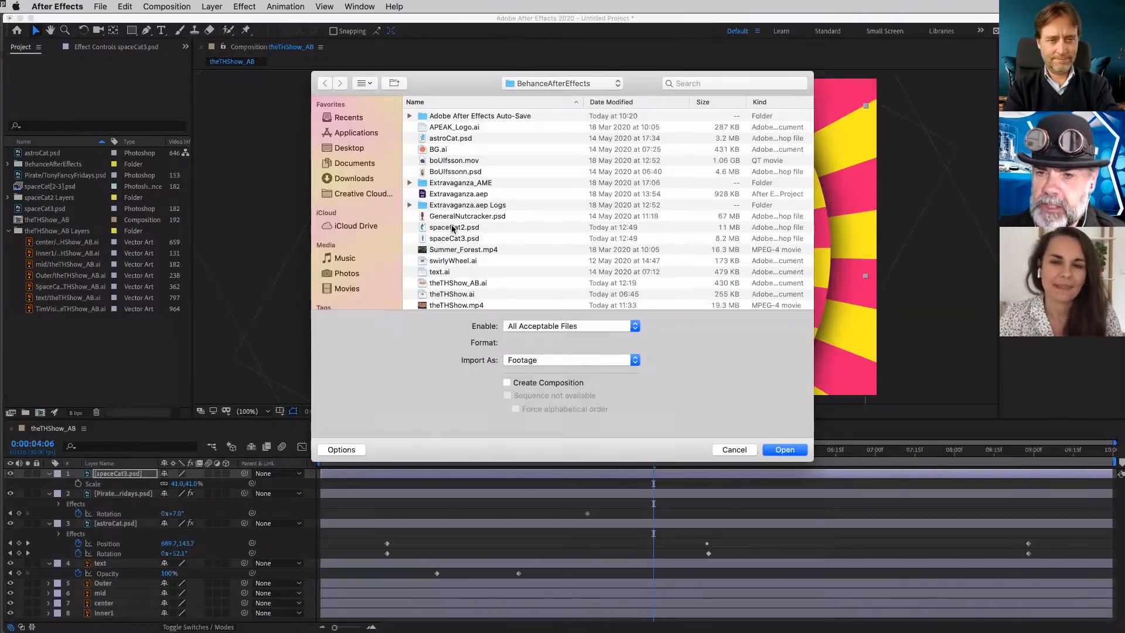
double_click(452, 227)
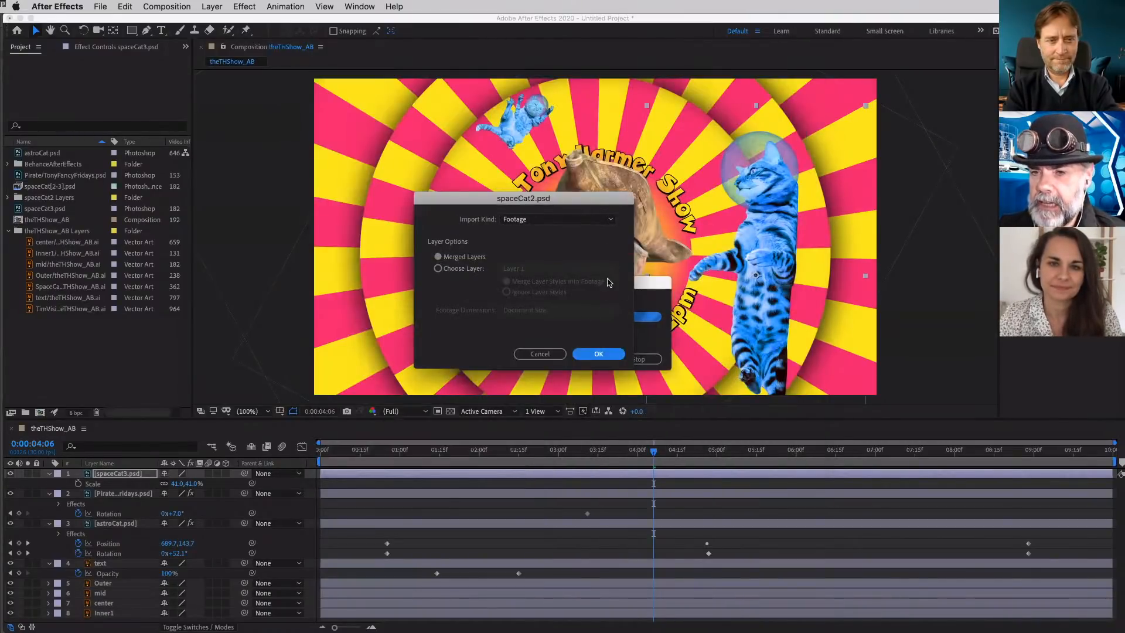
click(598, 354)
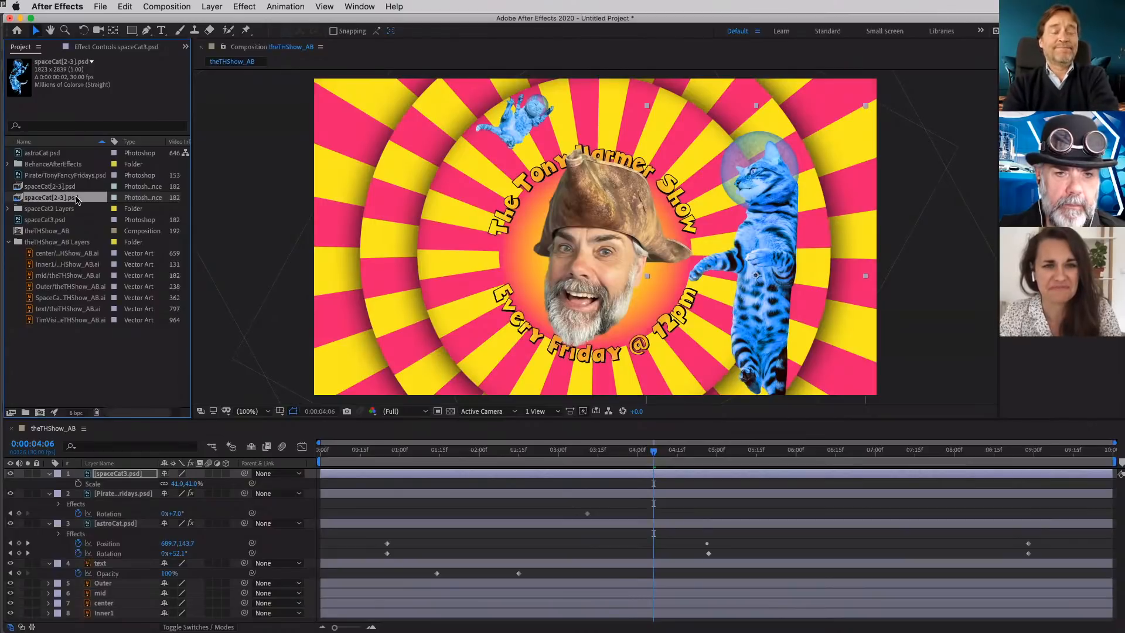
- Try adding the newly imported spaceCat[2-3].psd sequence to the theTHShow_AB composition, and undo the addition
click(35, 186)
click(35, 197)
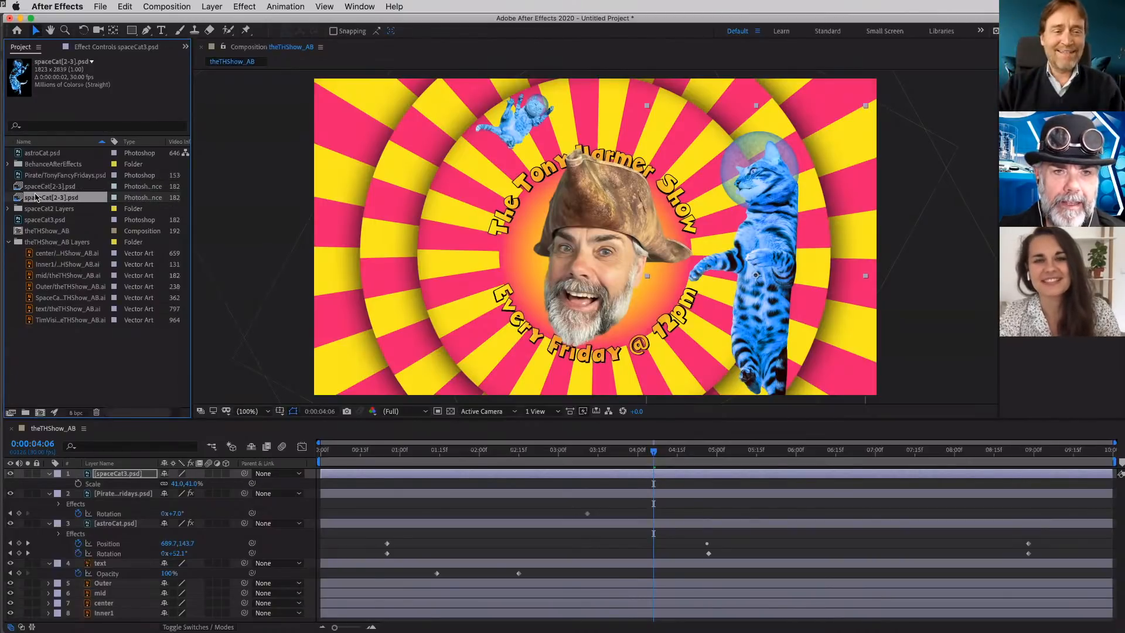
drag(18, 200, 476, 258)
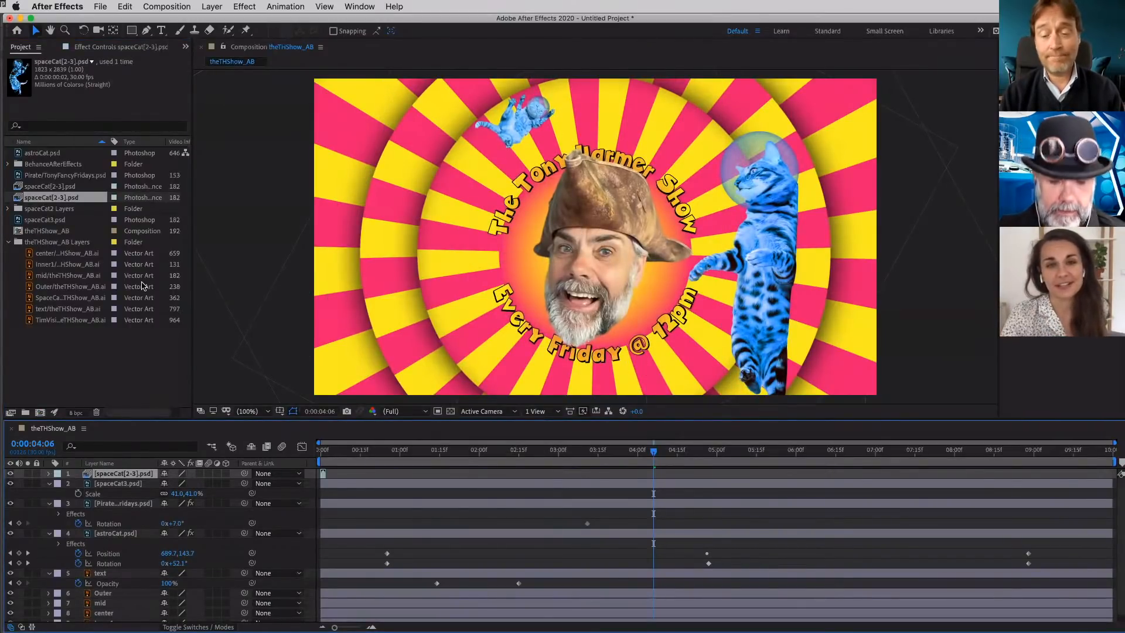
key(super+z)
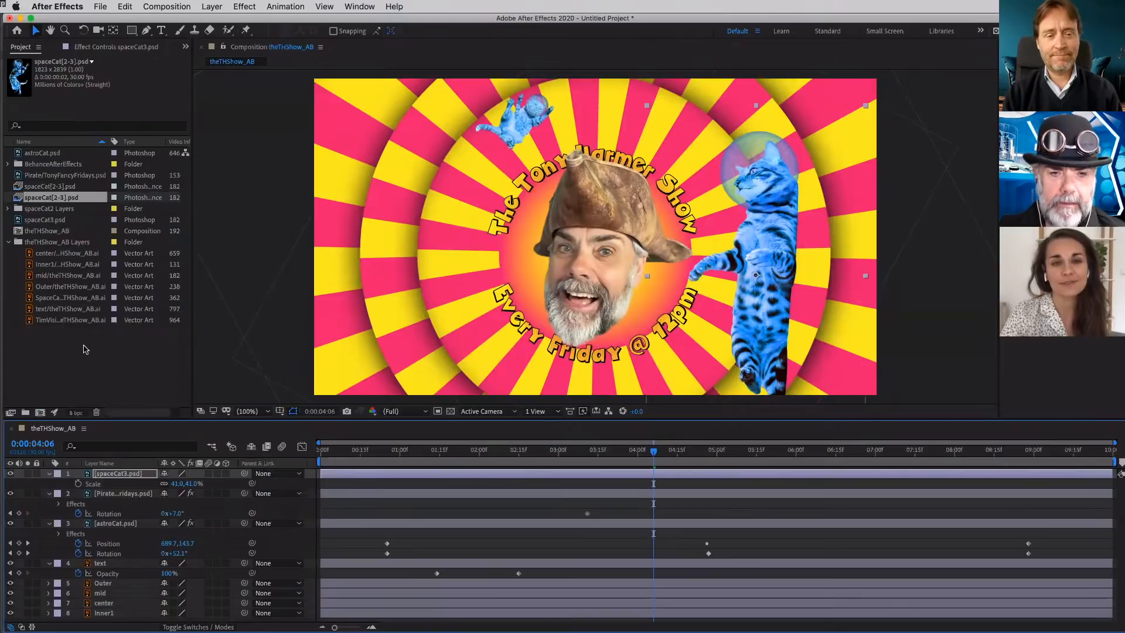
- Switch to Photoshop and reopen spaceCat2.psd from the recent files
key(super+Tab)
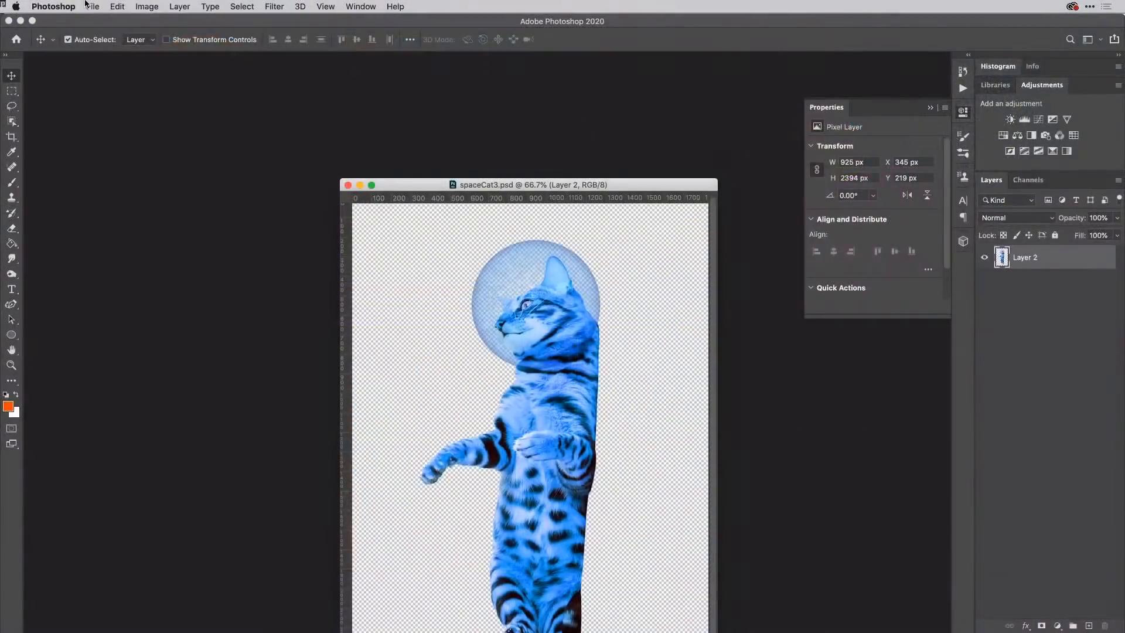
click(91, 6)
mouse_move(121, 64)
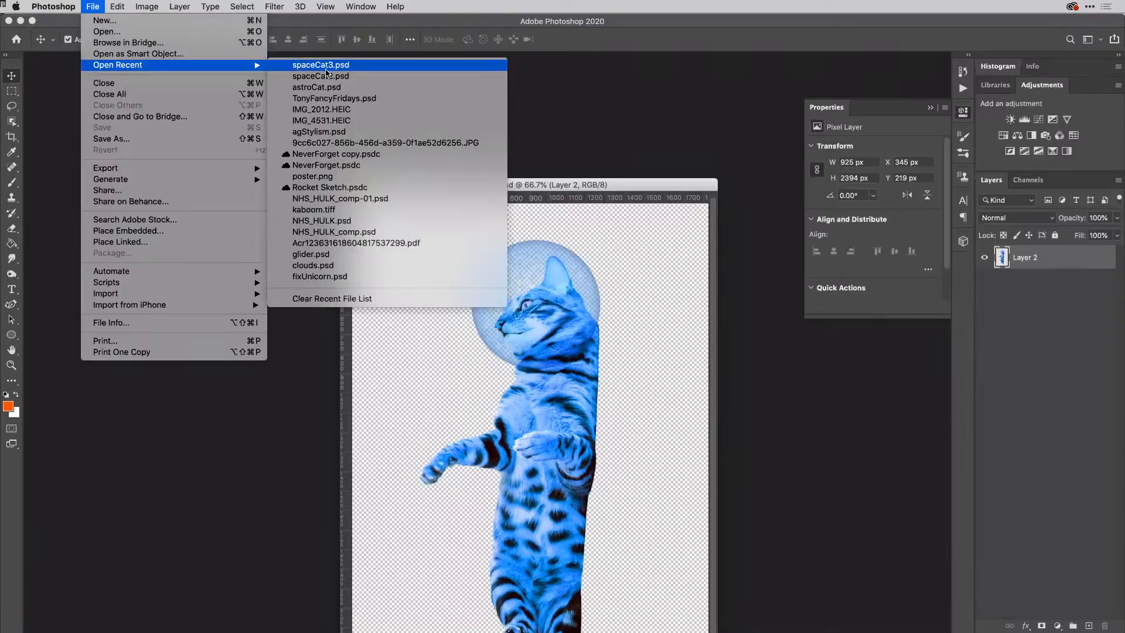
click(305, 76)
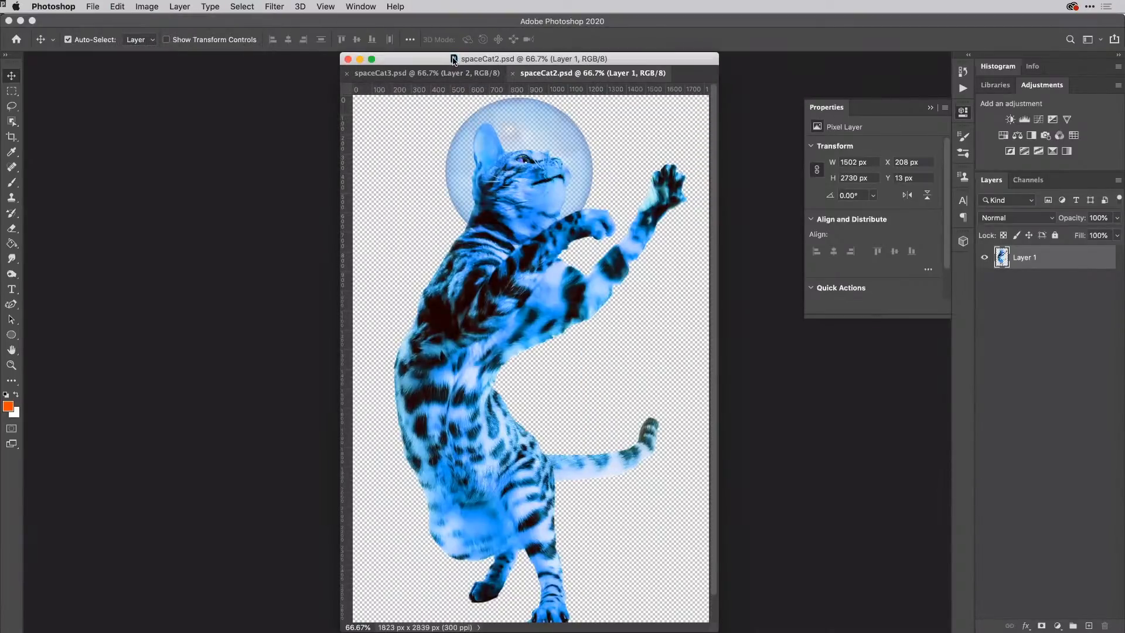
- Bring spaceCat2.psd from Photoshop into After Effects as a Composition - Retain Layer Sizes with editable layer styles
drag(454, 60, 983, 612)
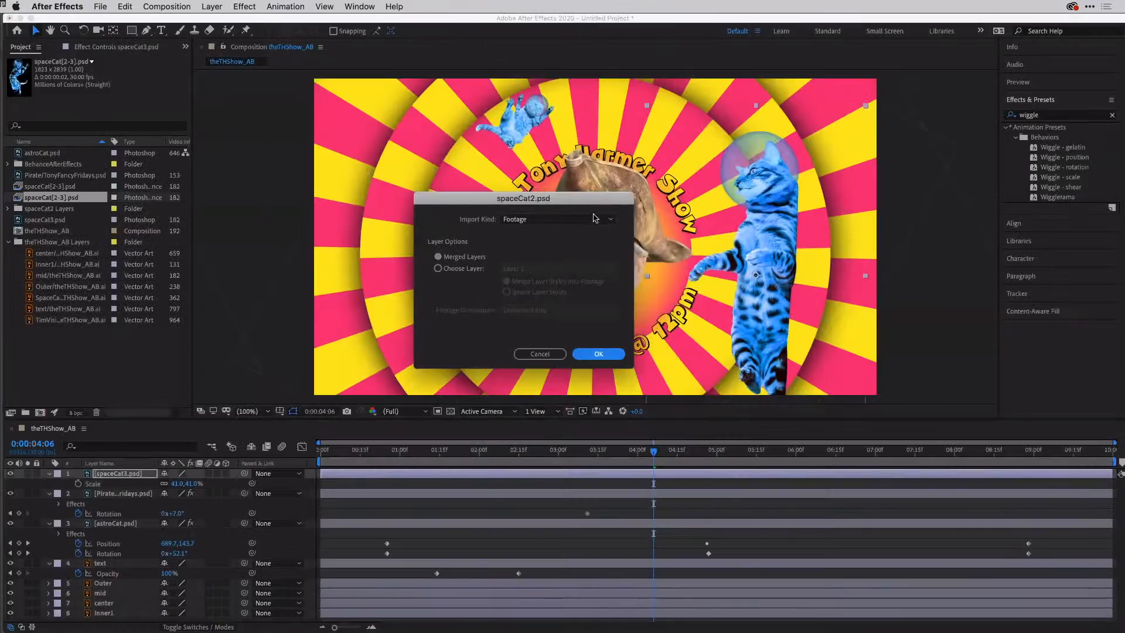
click(597, 220)
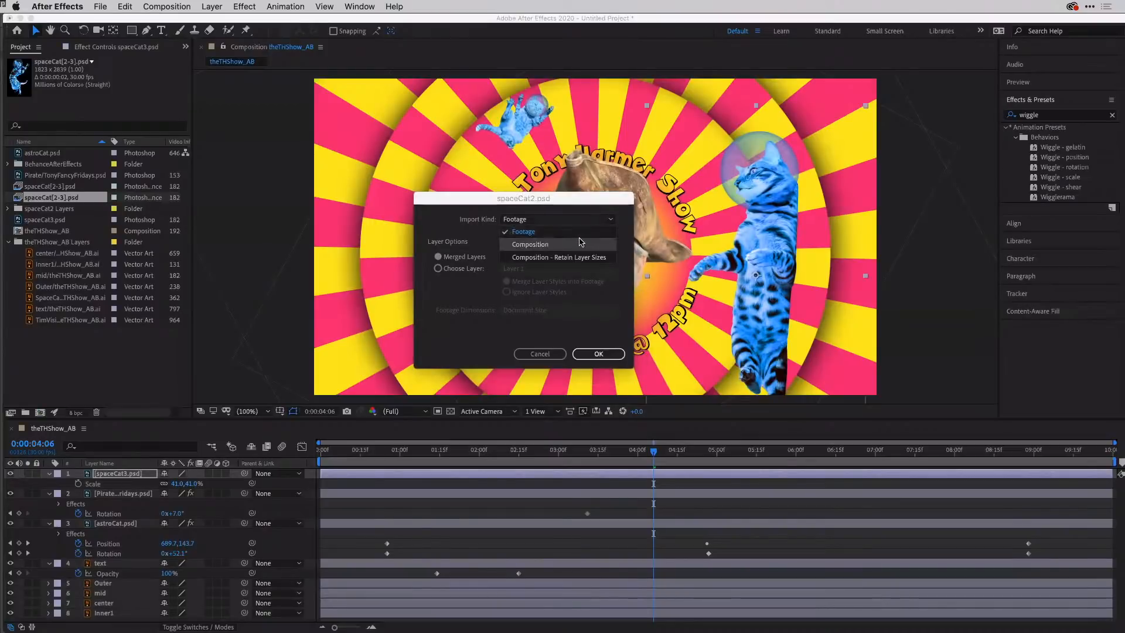
click(580, 257)
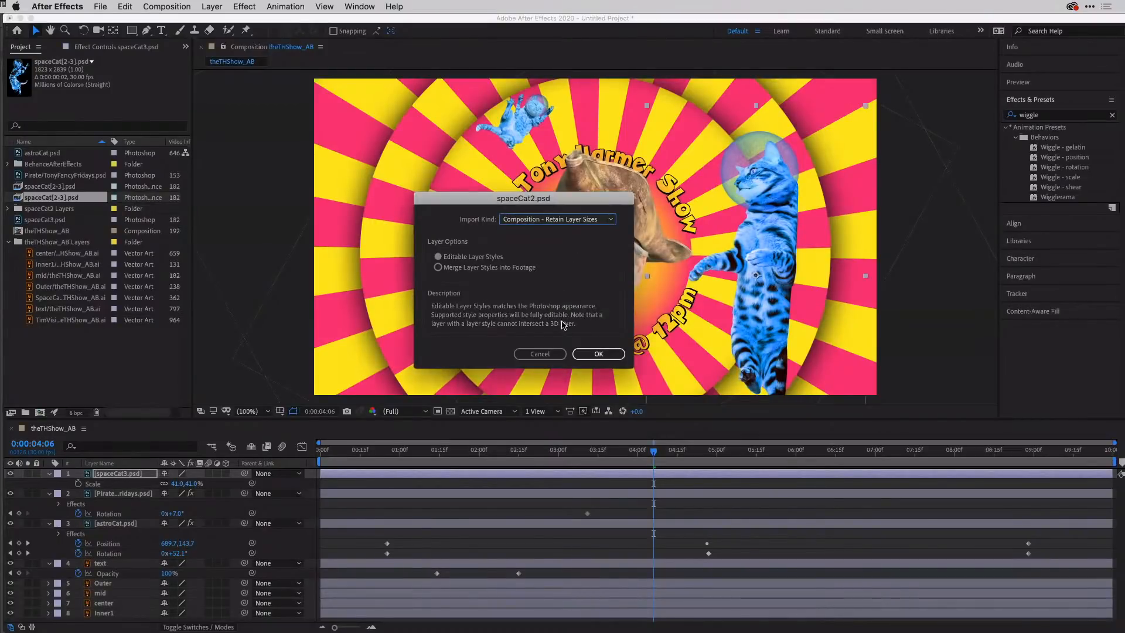
click(604, 355)
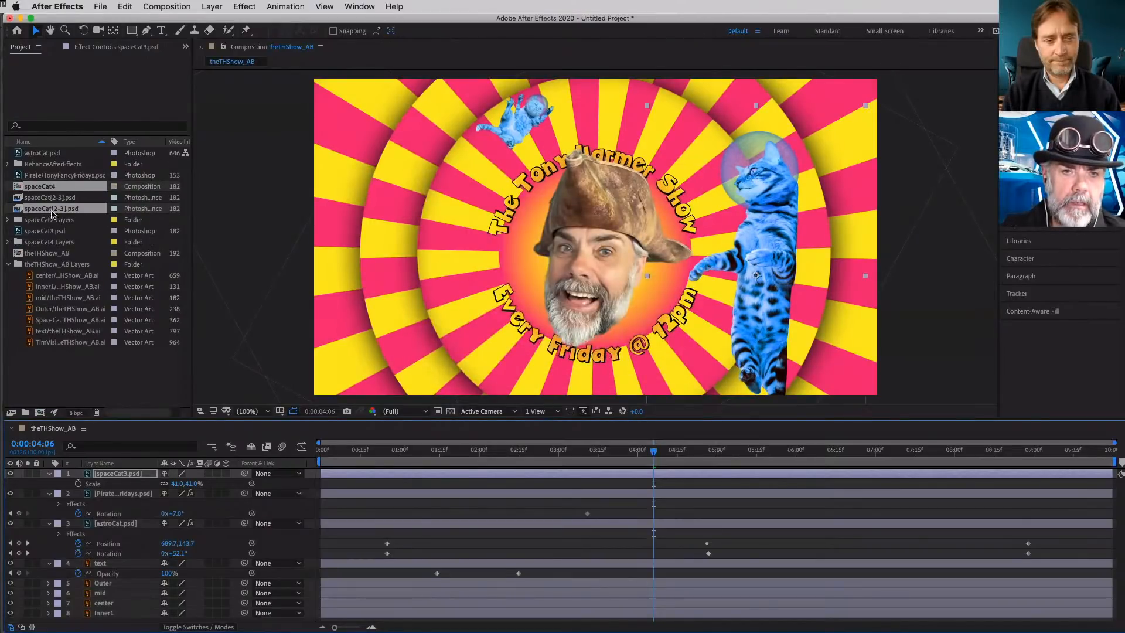
- Add the second spaceCat[2-3].psd sequence to the theTHShow_AB composition
click(57, 370)
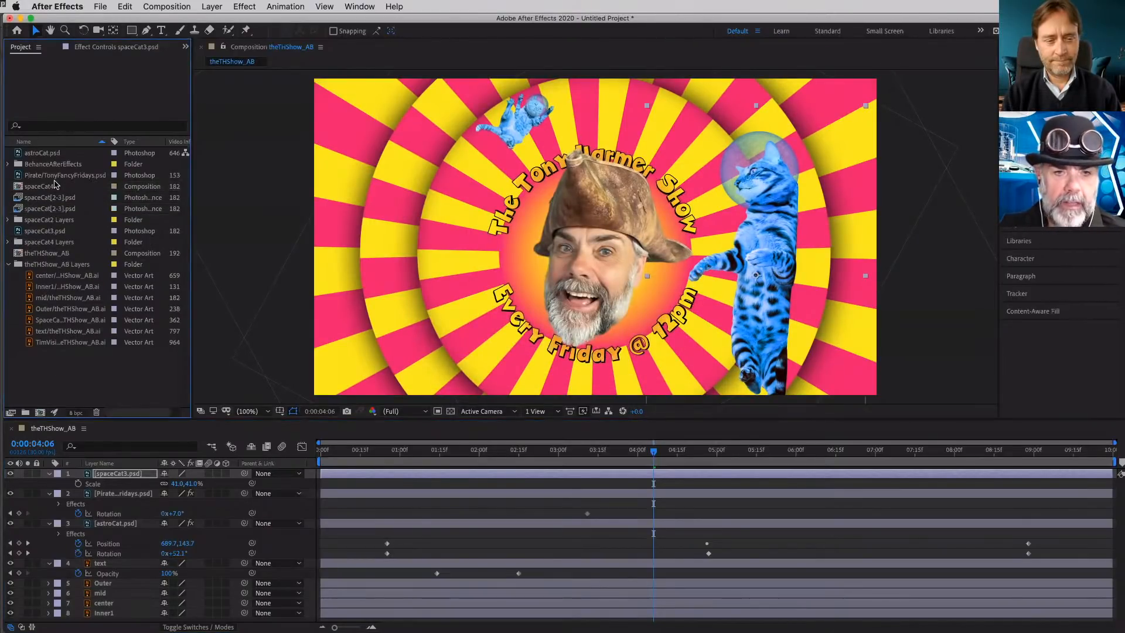
click(47, 211)
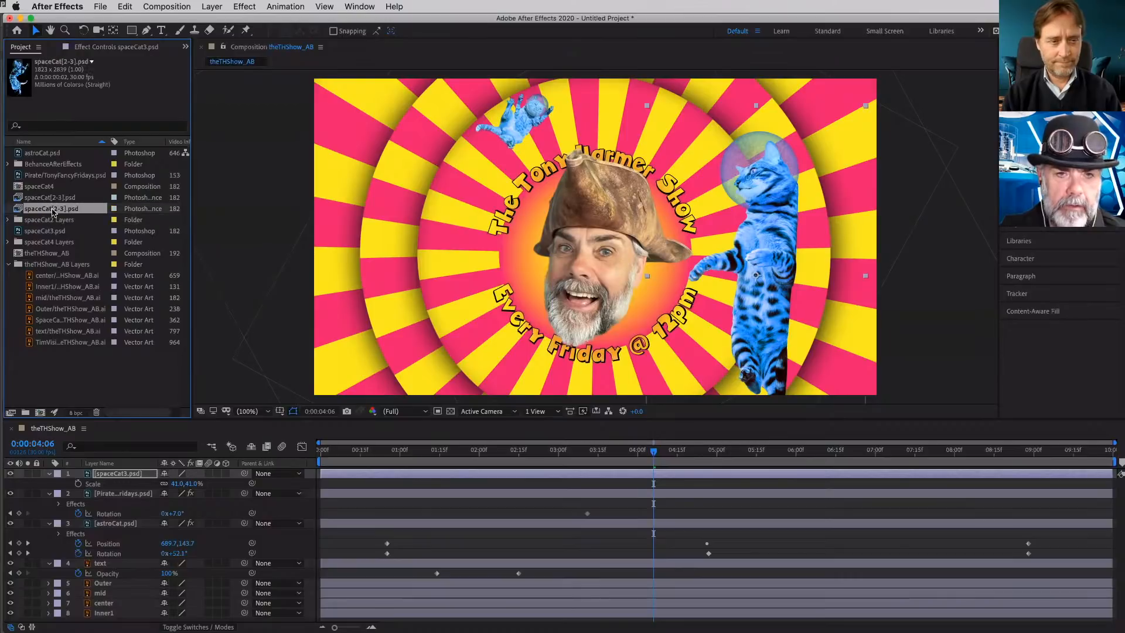
drag(21, 210, 614, 280)
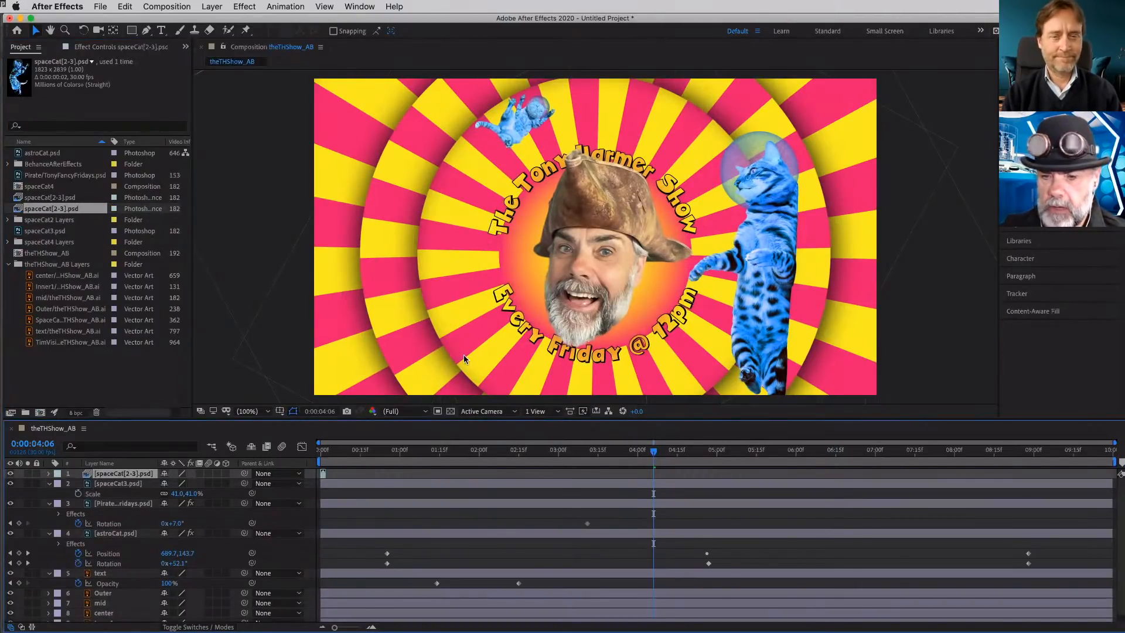
- Remove the spaceCat[2-3].psd sequence layer from the timeline, undoing the accidental deletion of the spaceCat3.psd layer
click(131, 486)
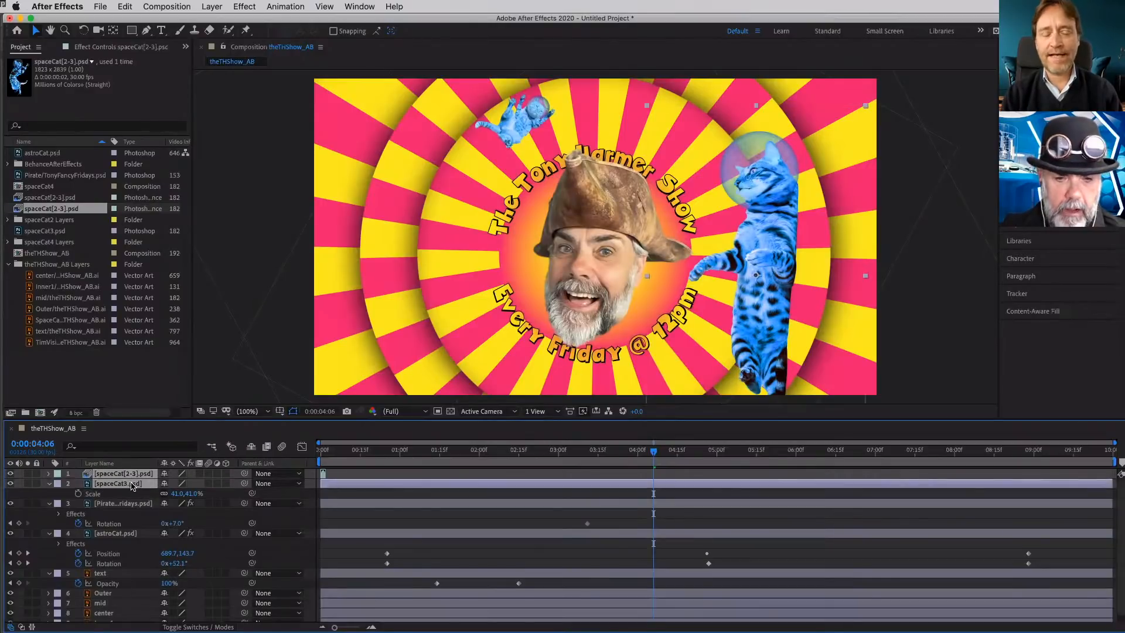
key(Delete)
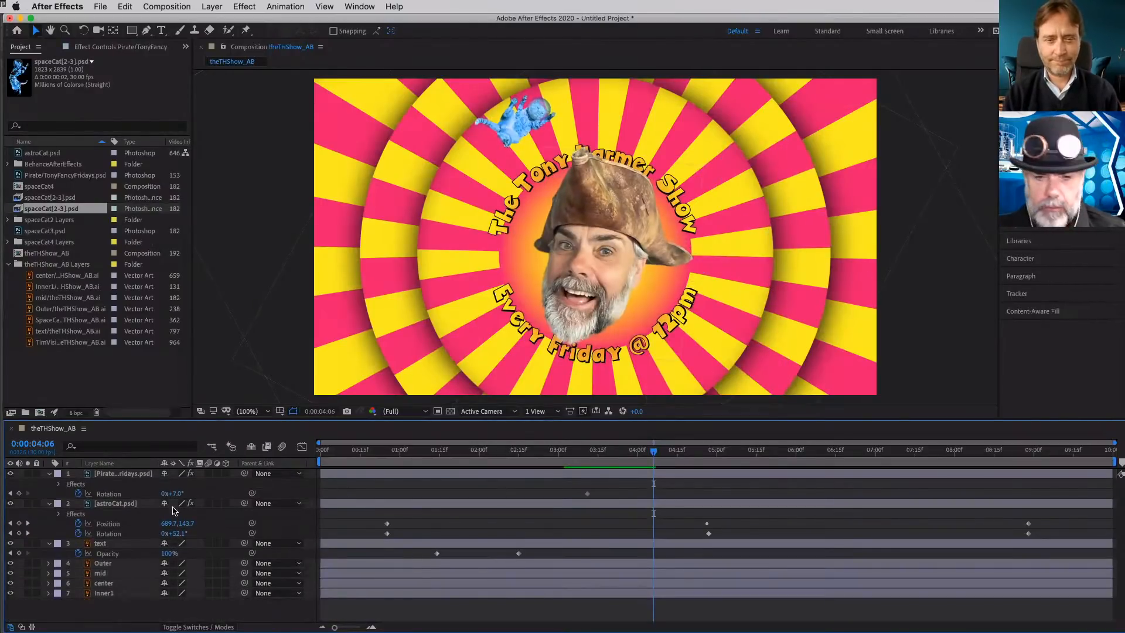
key(super+z)
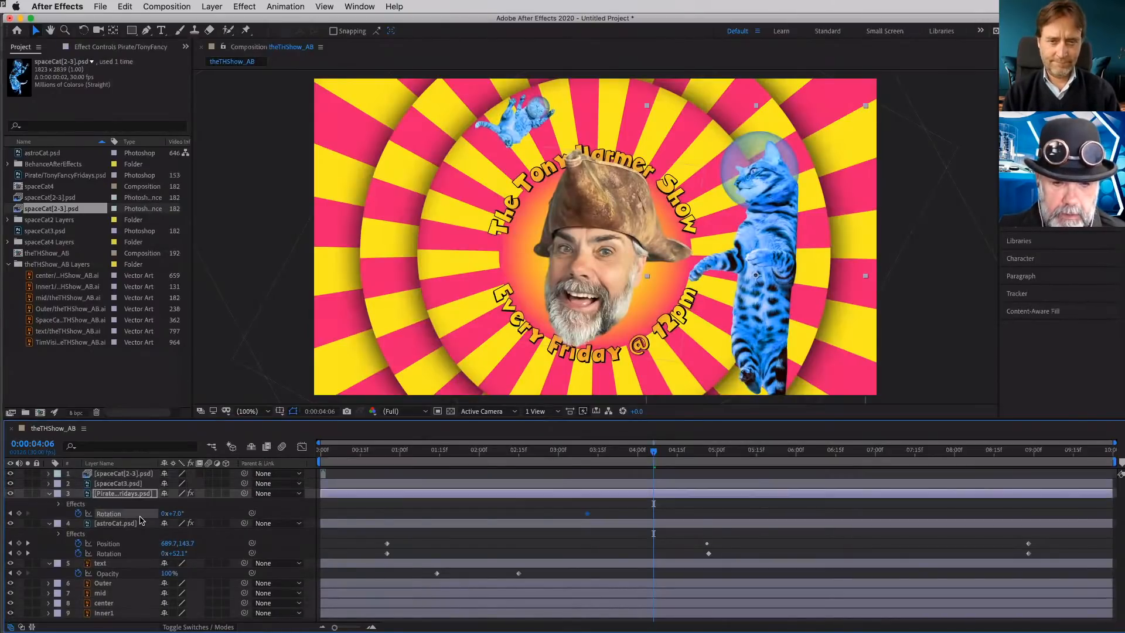
click(129, 486)
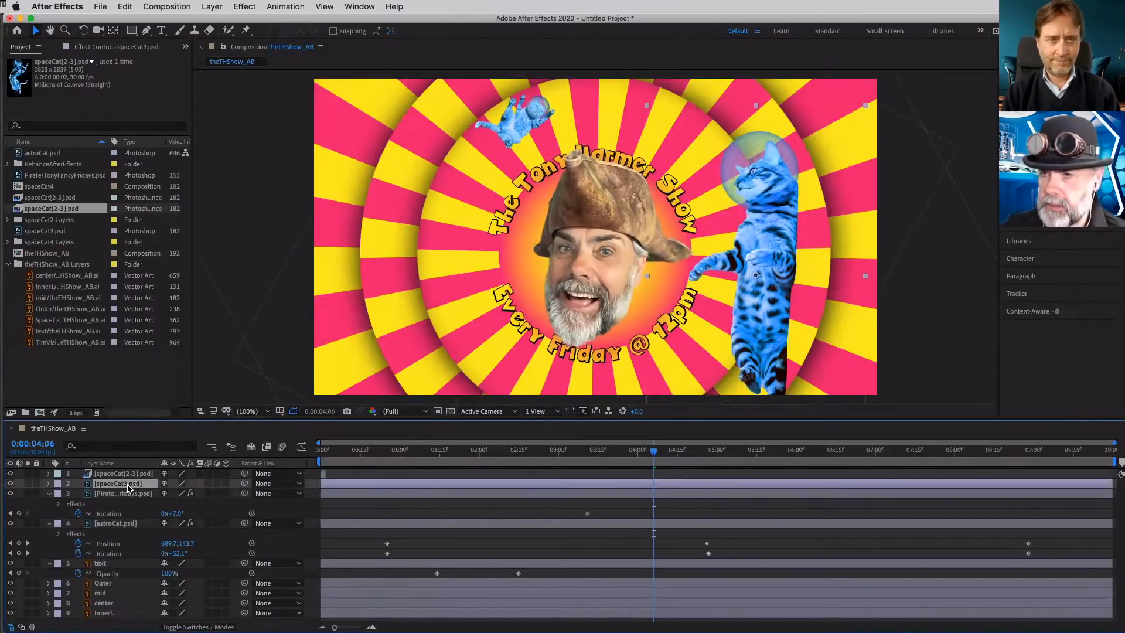
key(Delete)
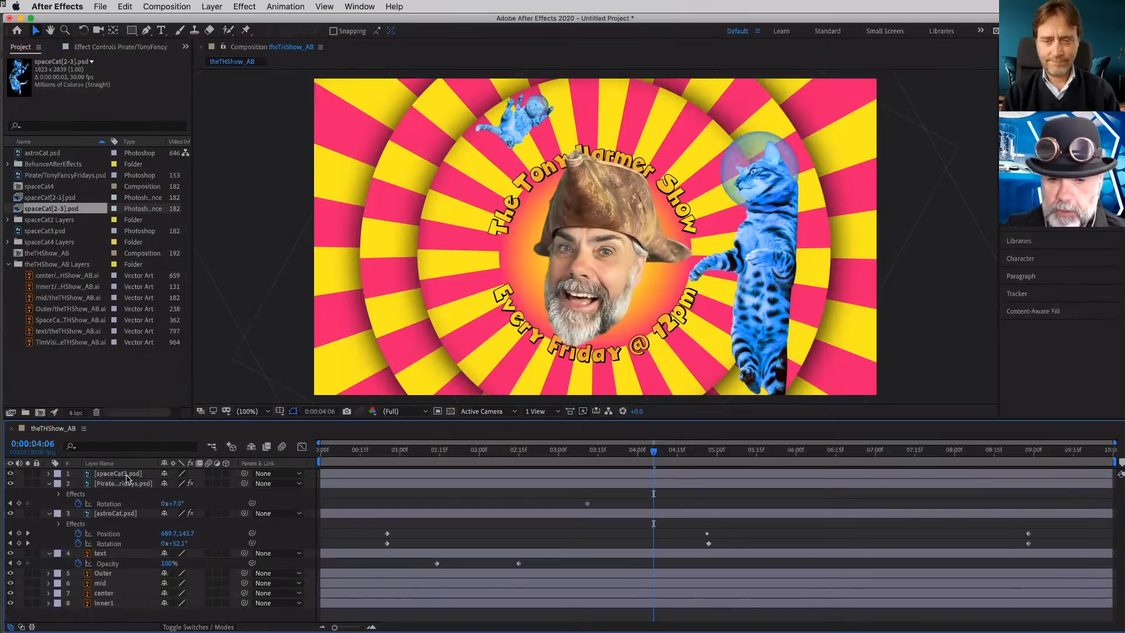
- Set a Position keyframe at 0:00:04:15 on the spaceCat3.psd layer with the cat at 1508, 672
click(116, 473)
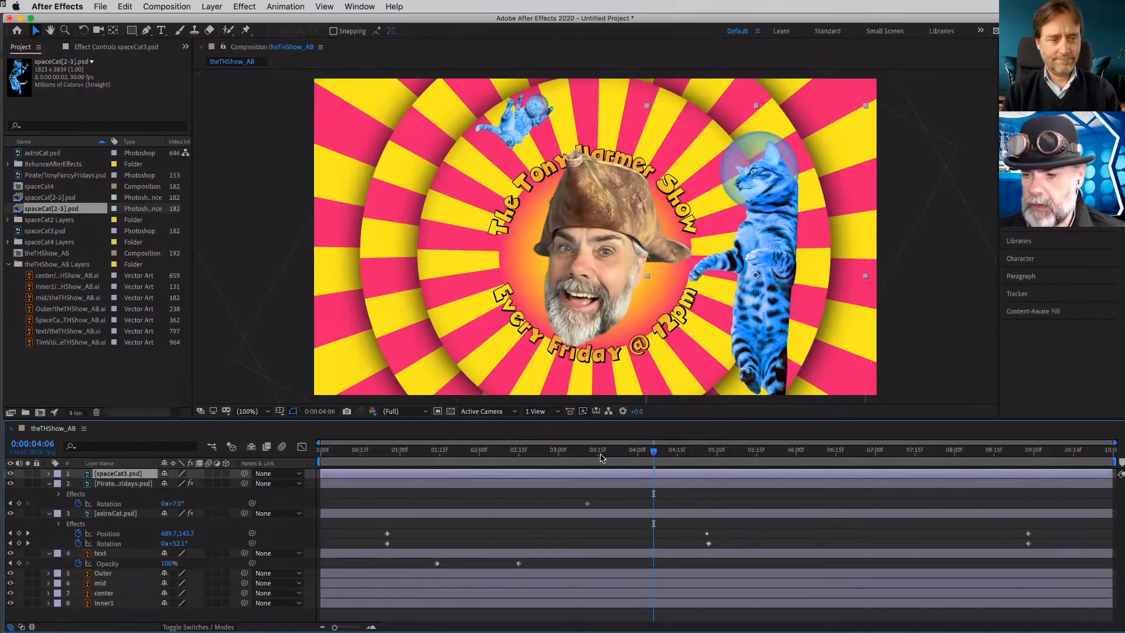
drag(636, 451, 593, 463)
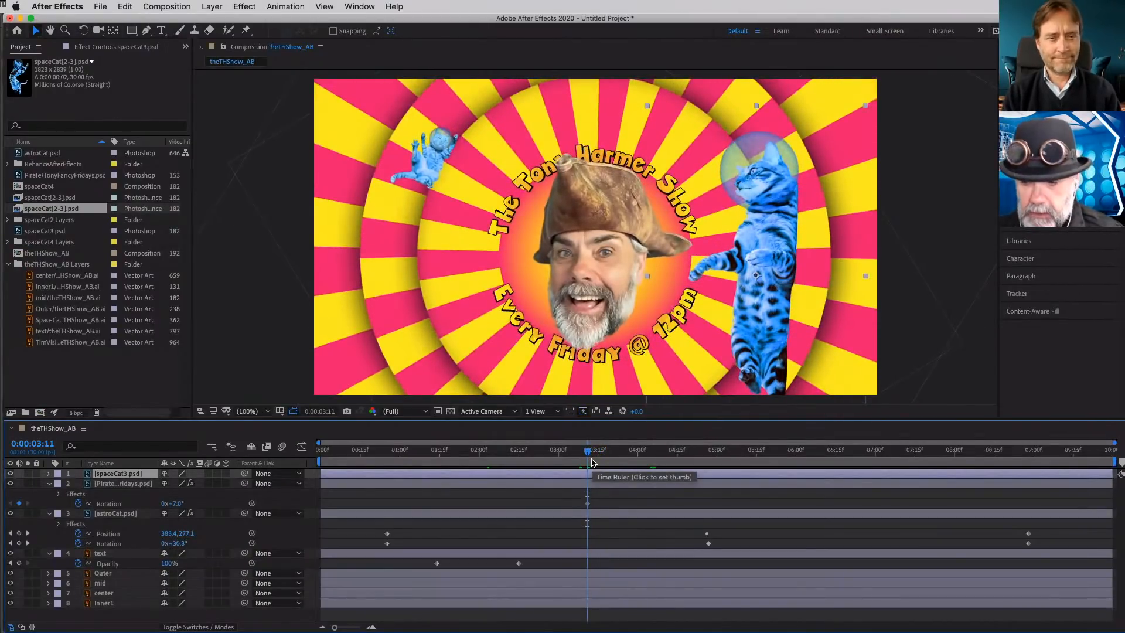
key(p)
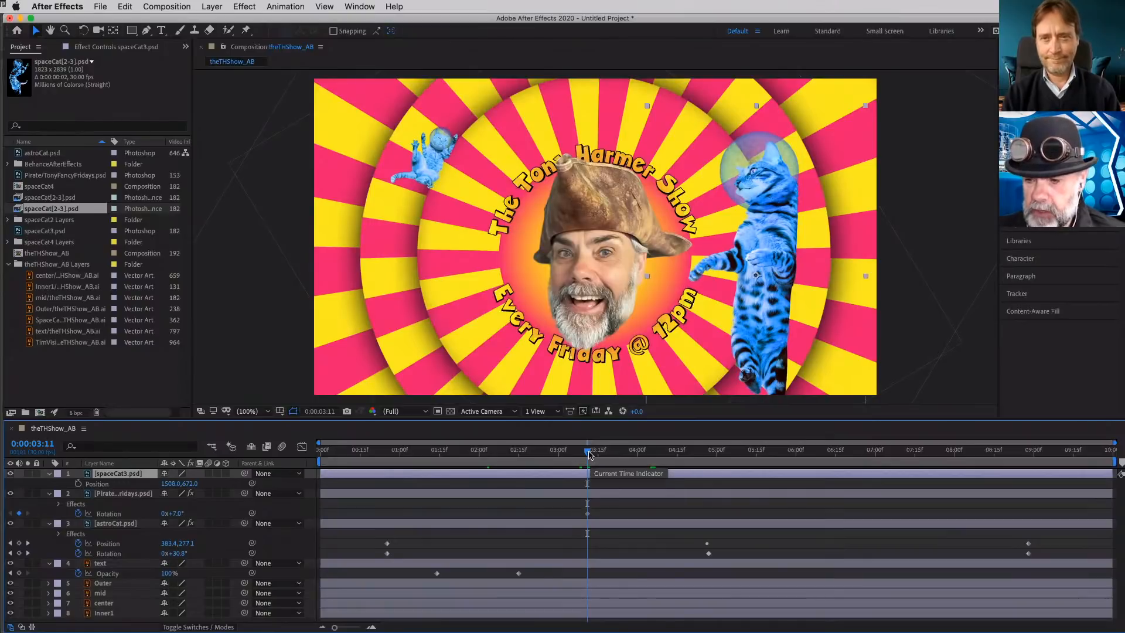
drag(595, 461, 677, 458)
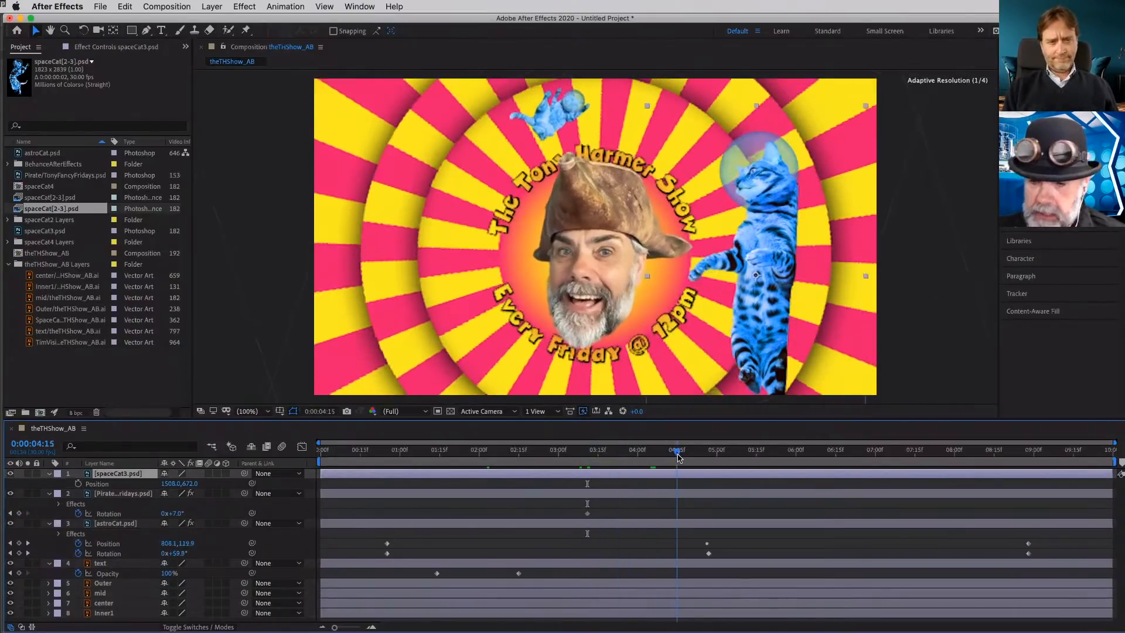
click(86, 486)
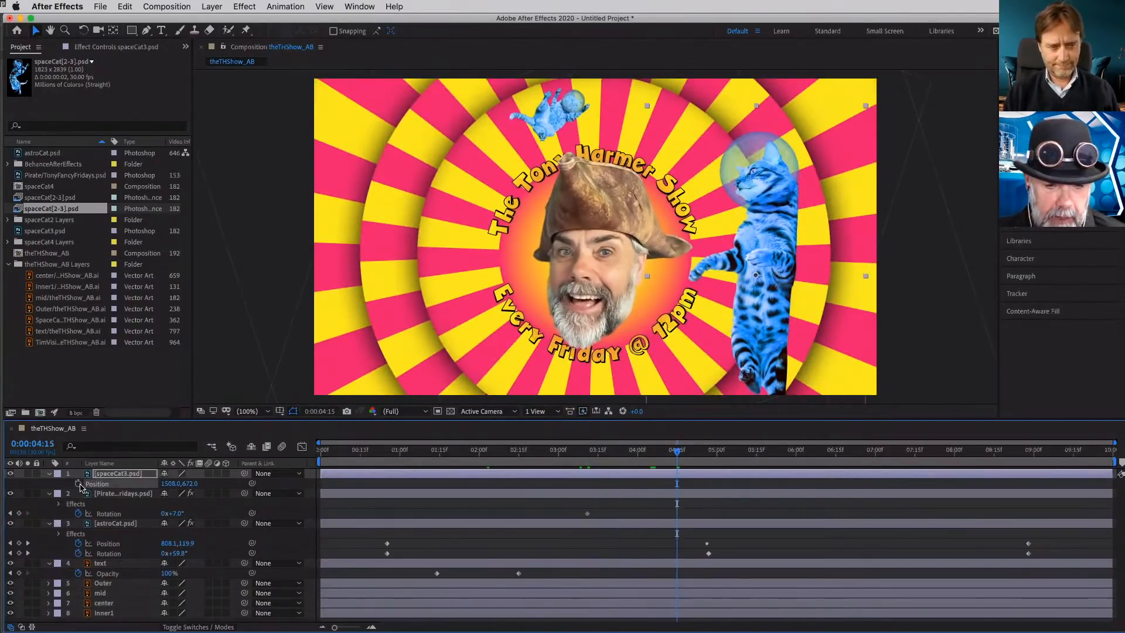
click(78, 484)
- Keyframe the space cat below the frame at 1508, 1604 at 0:00:03:13 and check its rise up to 0:00:04:15
drag(677, 453, 592, 455)
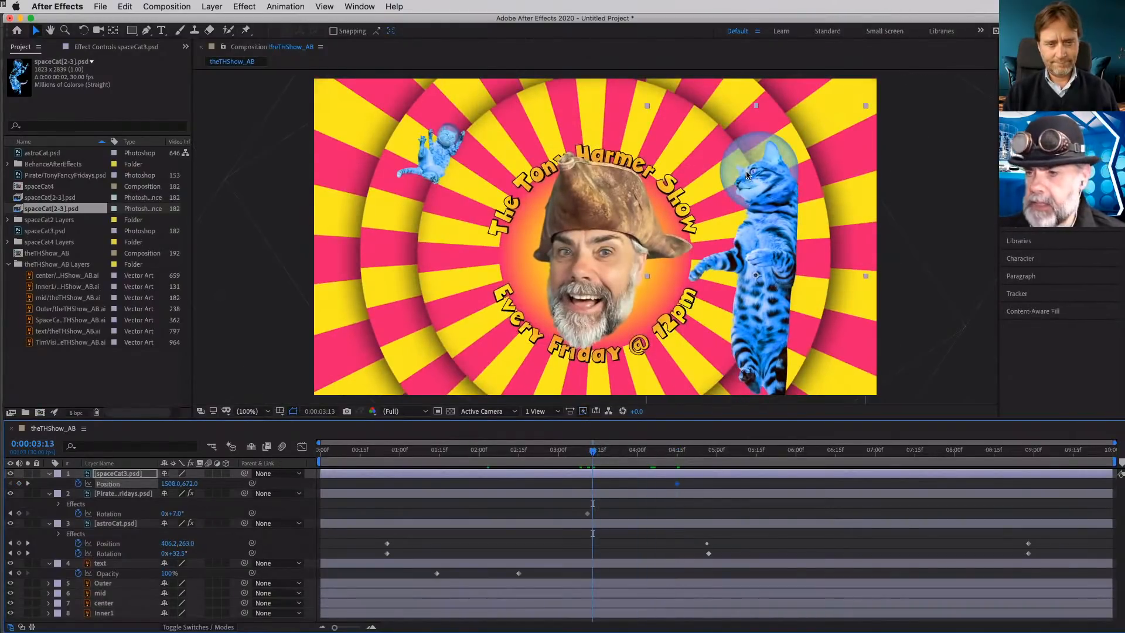
drag(747, 174, 765, 443)
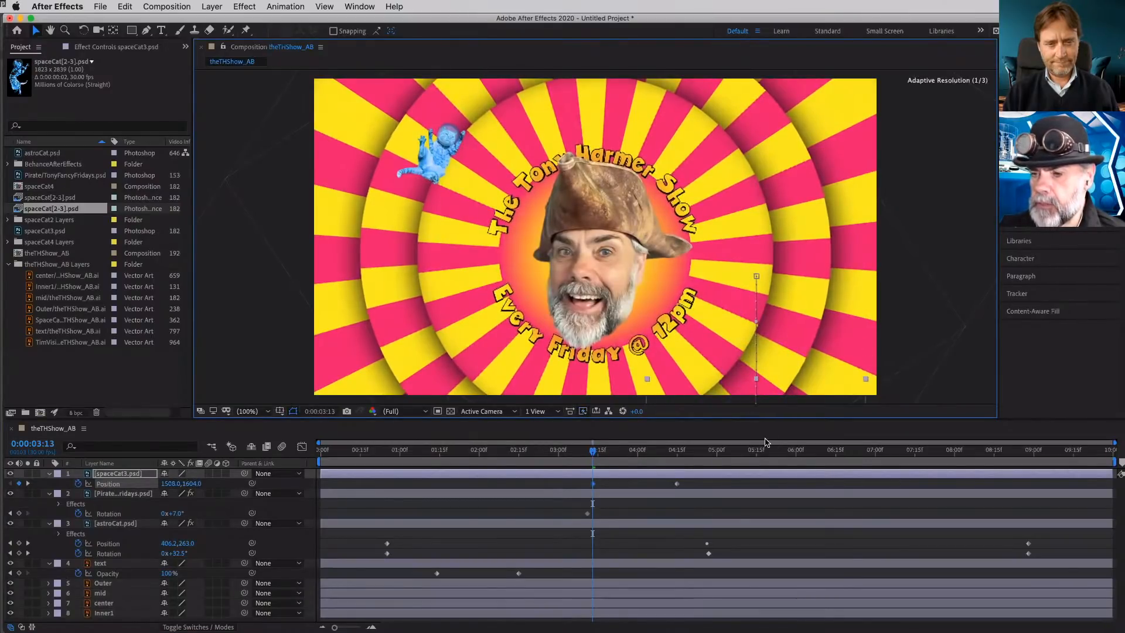
drag(592, 454, 676, 461)
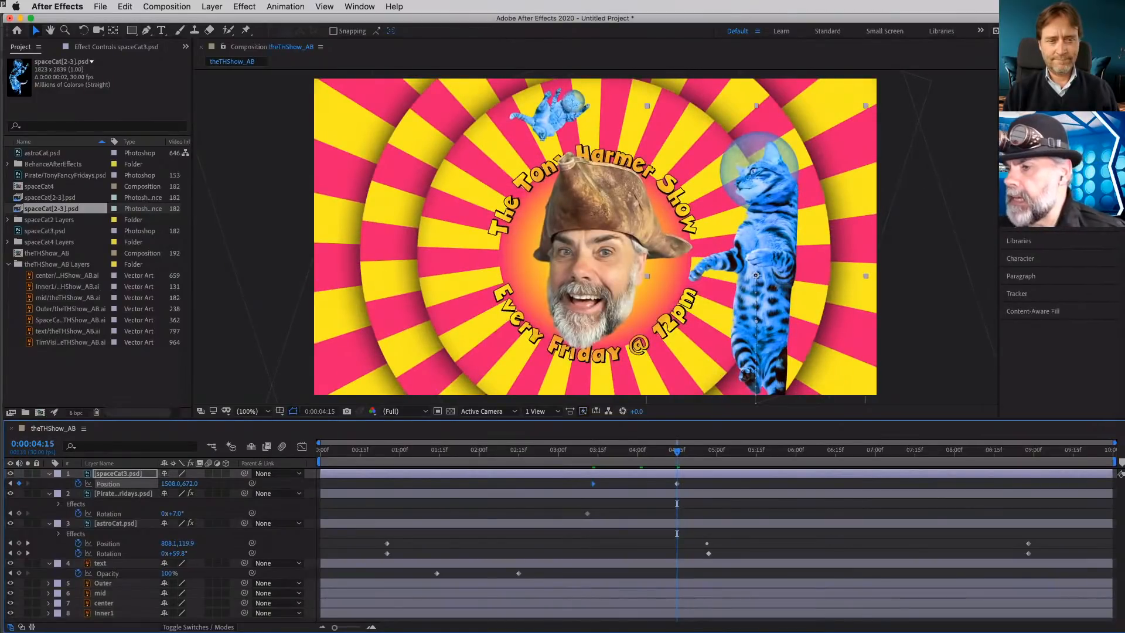
- Apply Wiggle - rotation to the space cat with an amount of 14 degrees and a speed of 0.3, and preview the motion
drag(1046, 182, 769, 188)
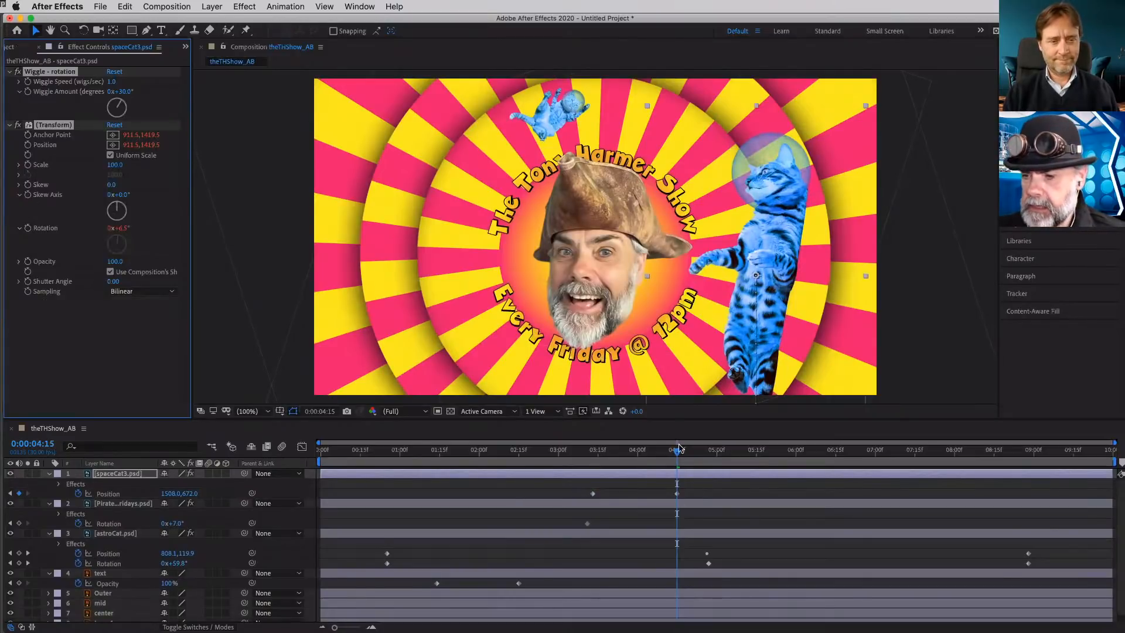
drag(678, 453, 700, 462)
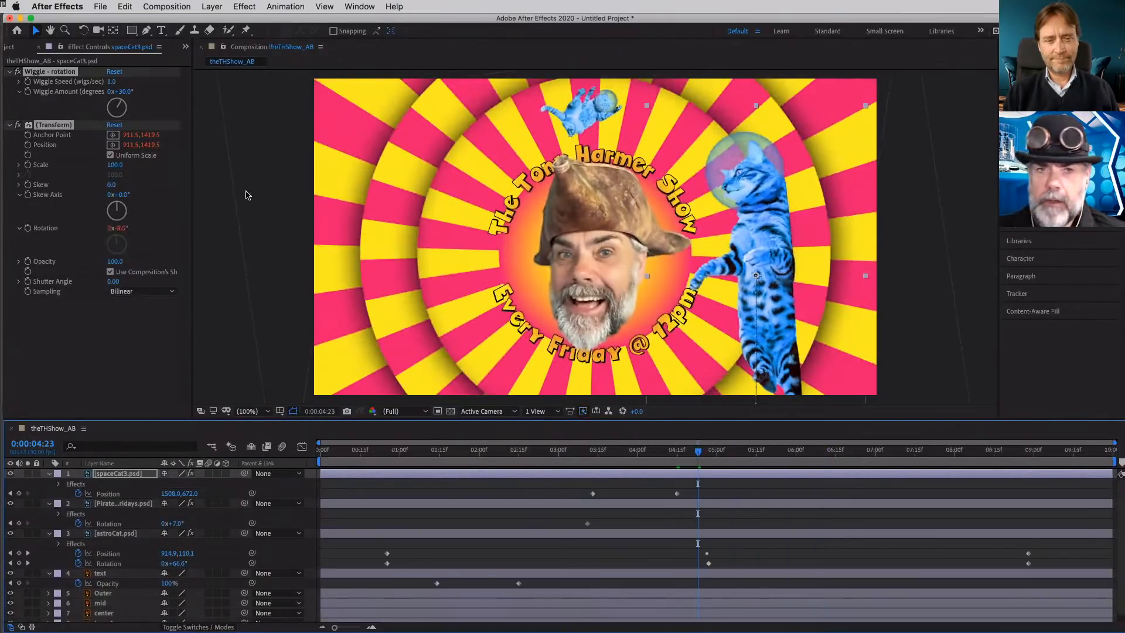
click(124, 92)
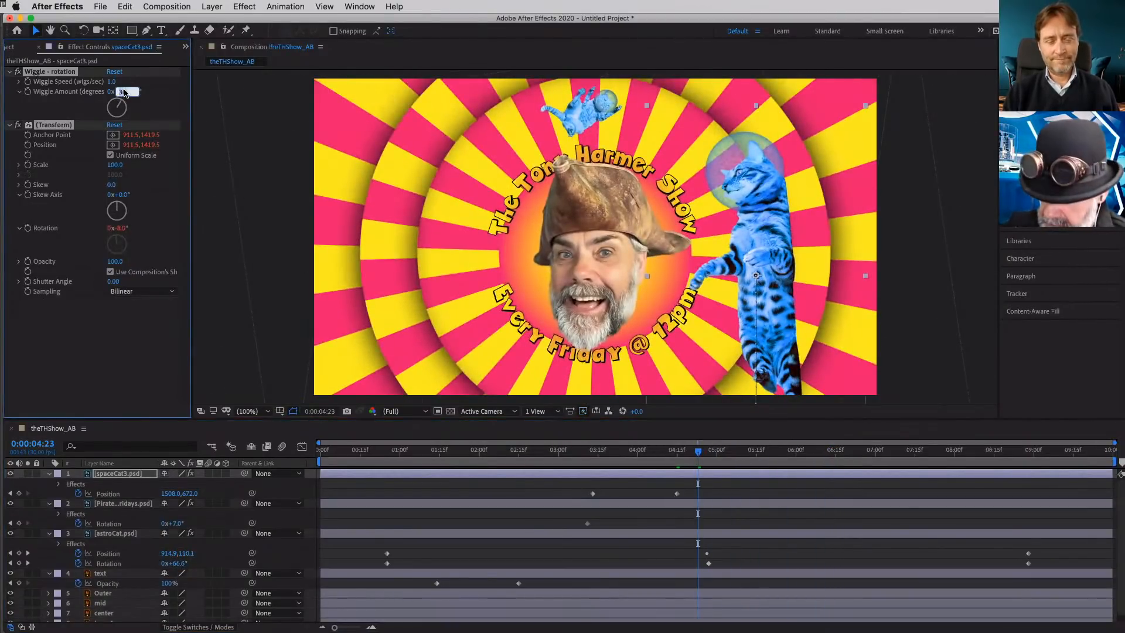
text(14)
key(Return)
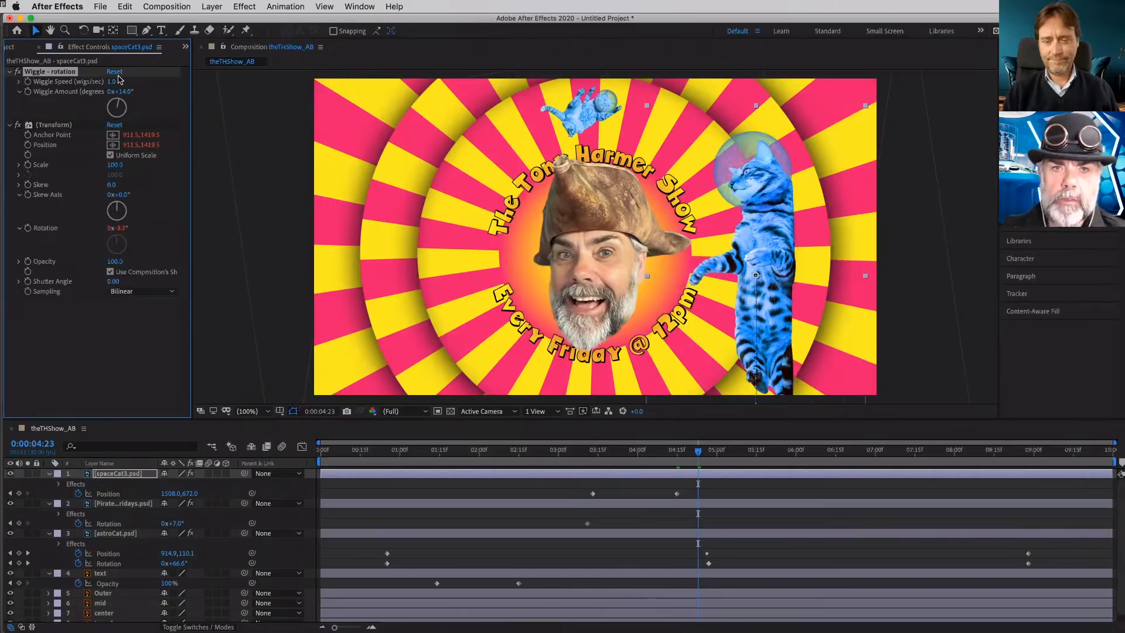
click(112, 81)
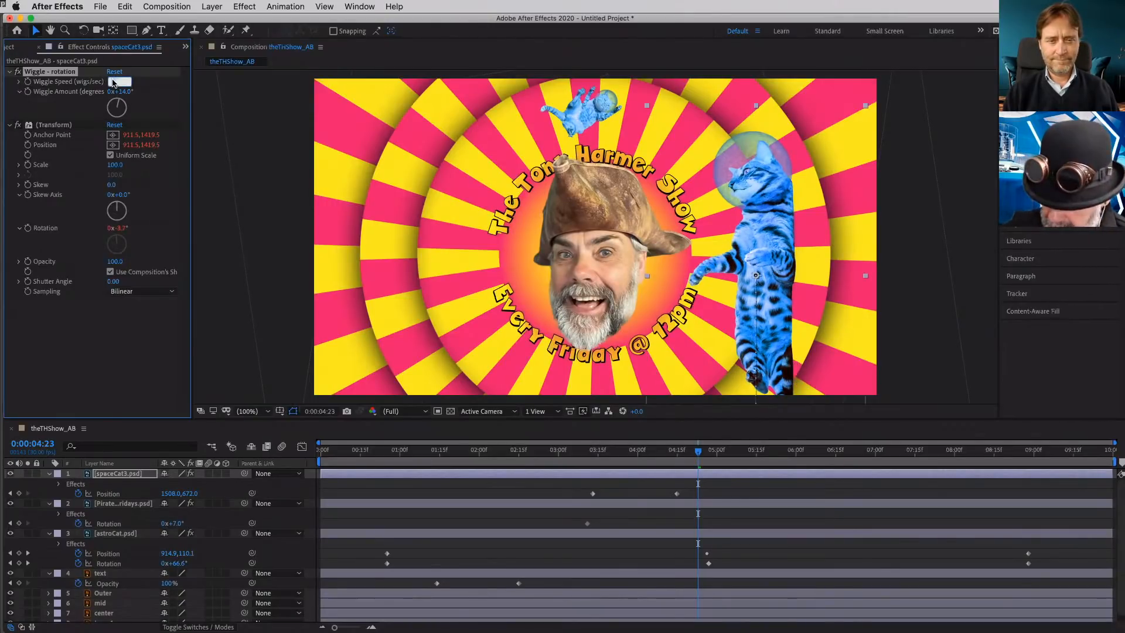
text(.3)
key(Return)
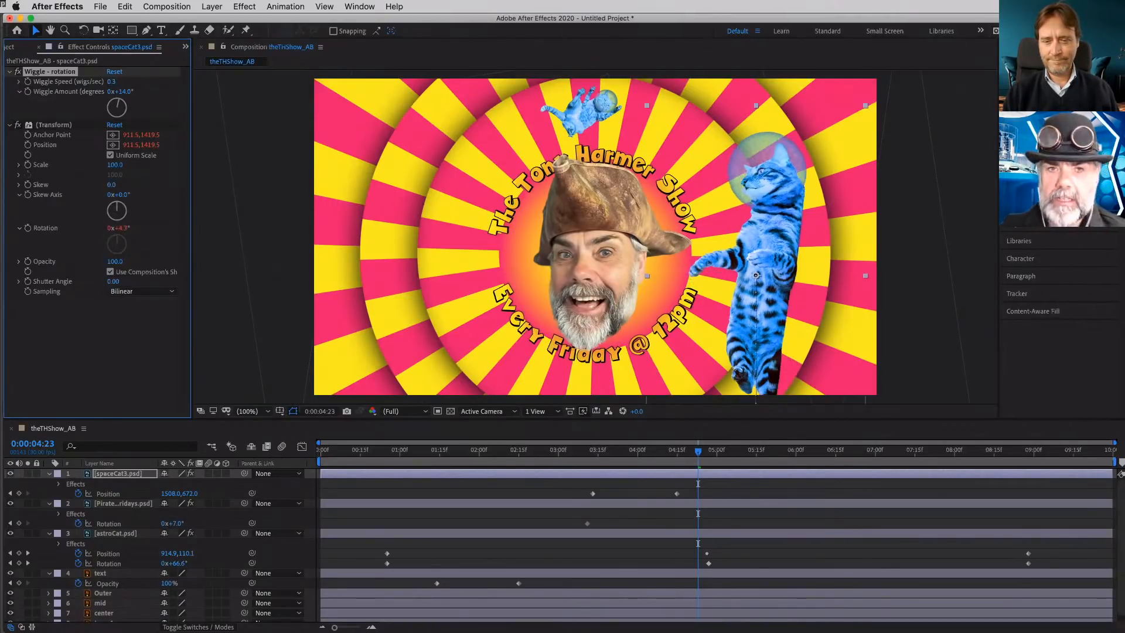
key(space)
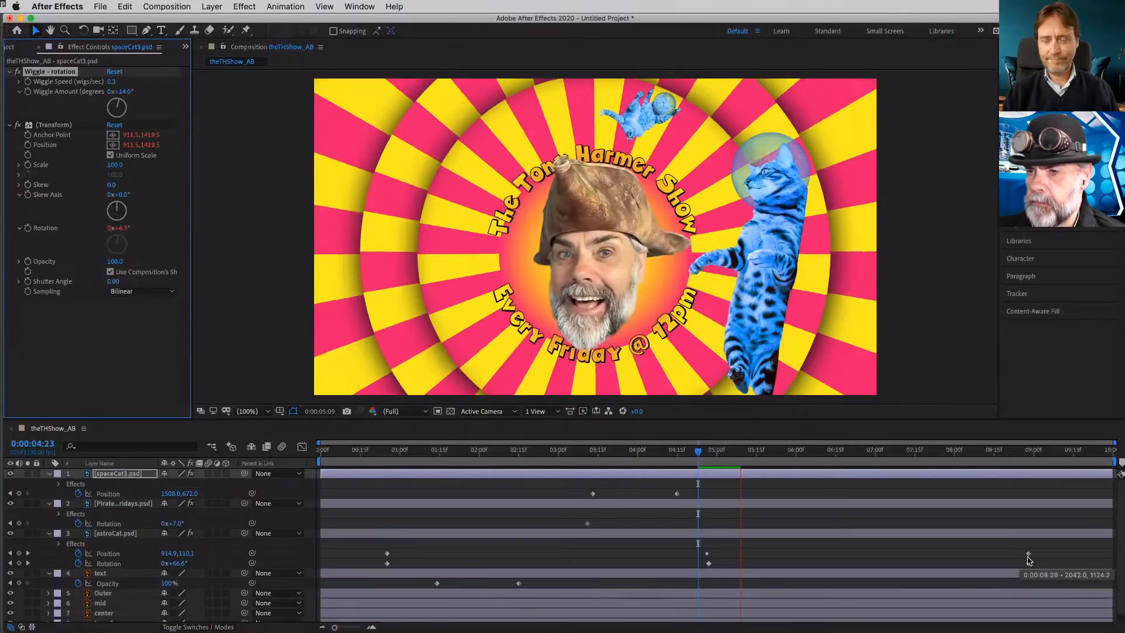
key(space)
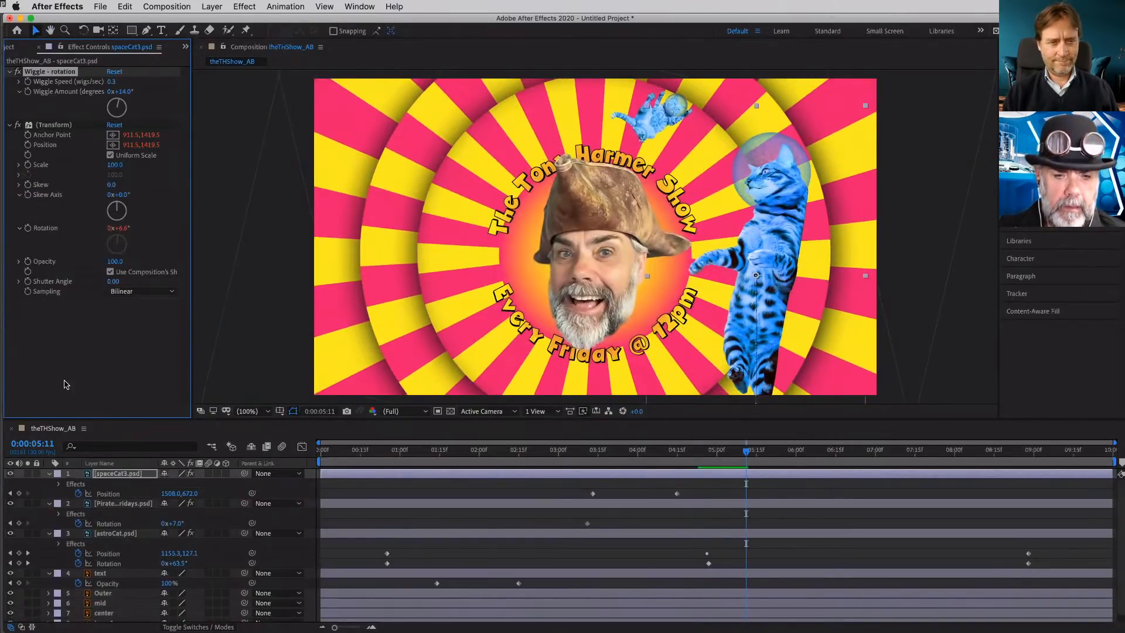
- Add a second copy of spaceCat3.psd to the composition left of the pirate head and scale it to 36%
click(9, 49)
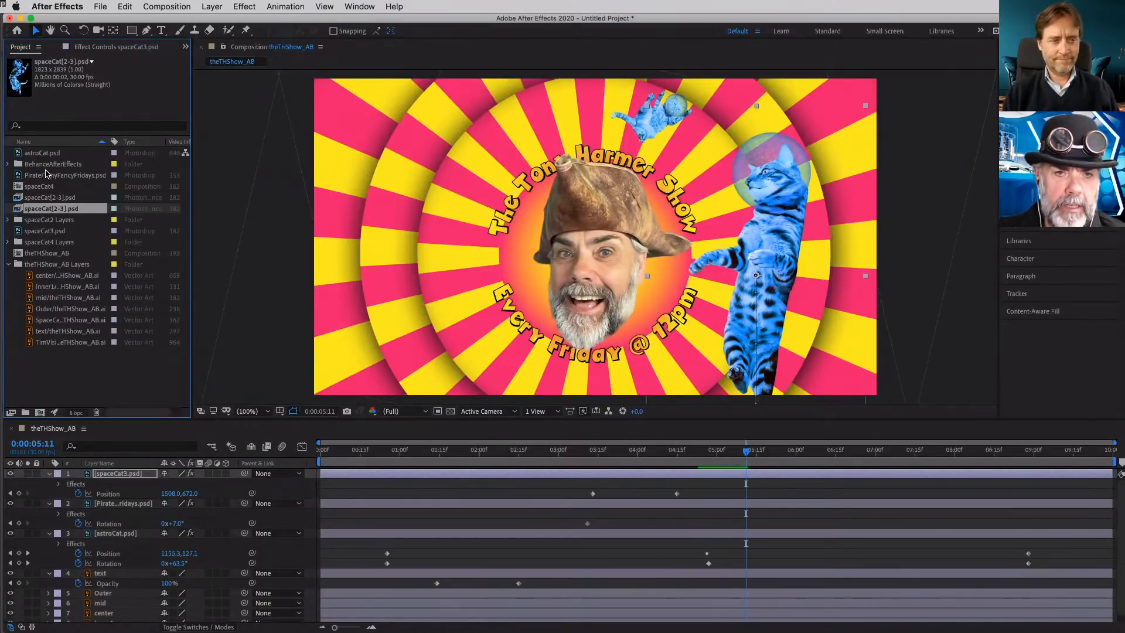
click(37, 233)
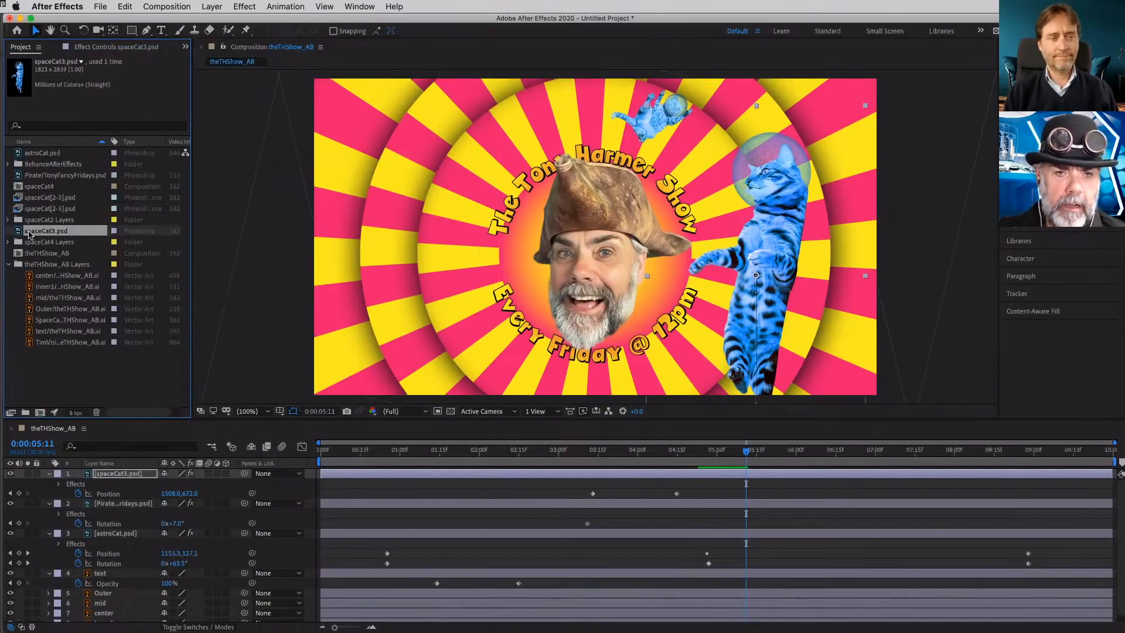
drag(17, 233, 467, 244)
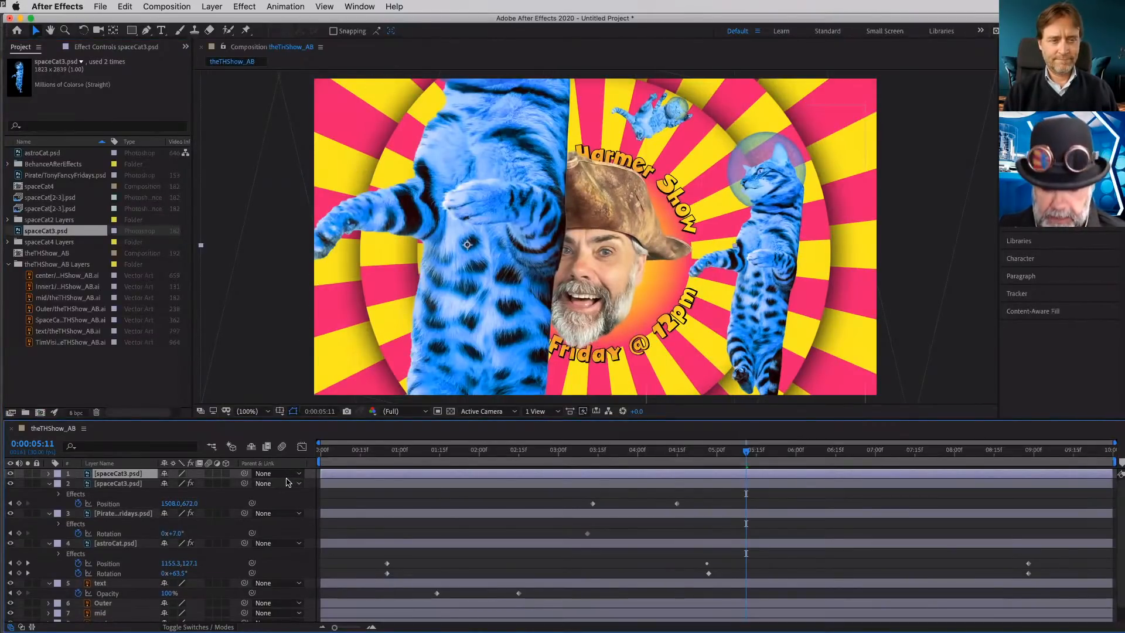
key(s)
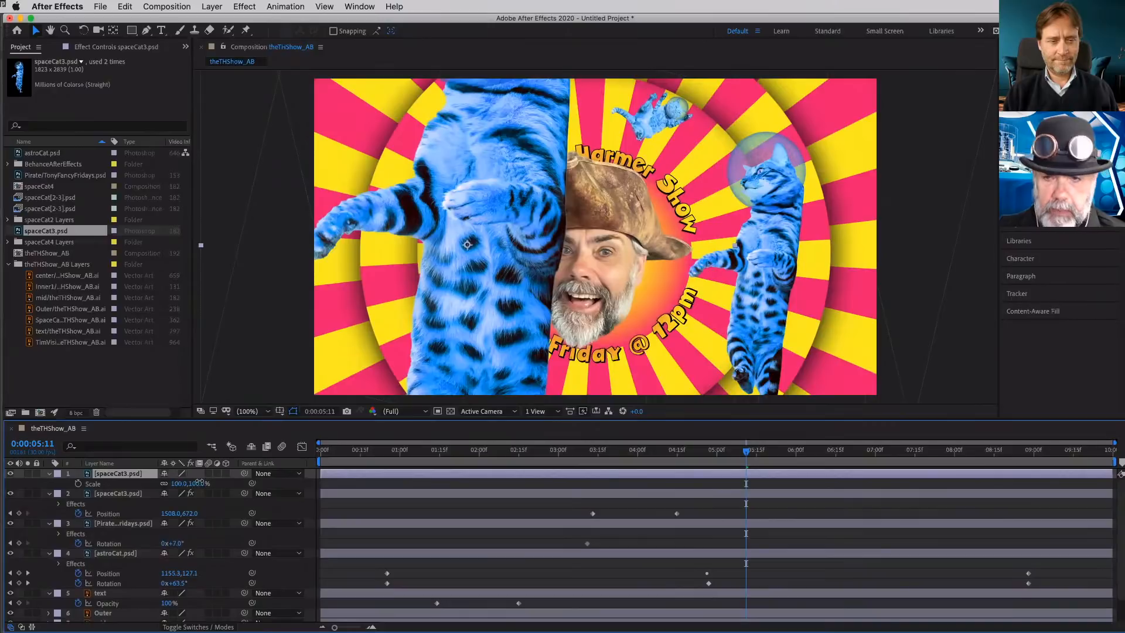
drag(193, 483, 145, 481)
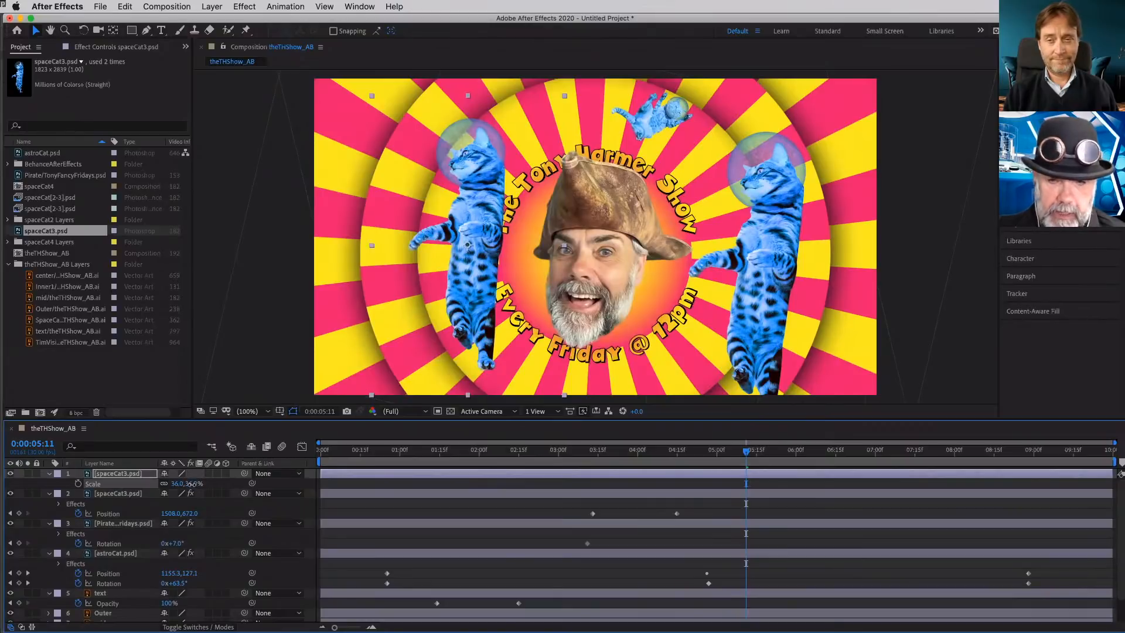
- Move the second cat down and outward, and mirror it horizontally with unlinked Scale values of -39, 36%
drag(193, 483, 143, 484)
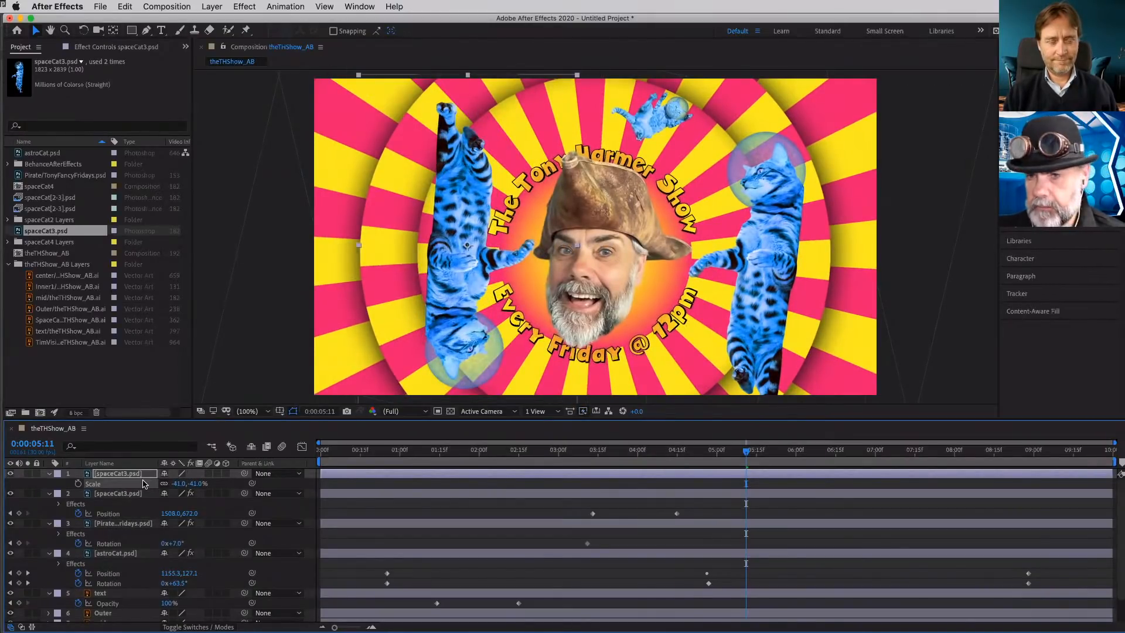
key(ctrl+z)
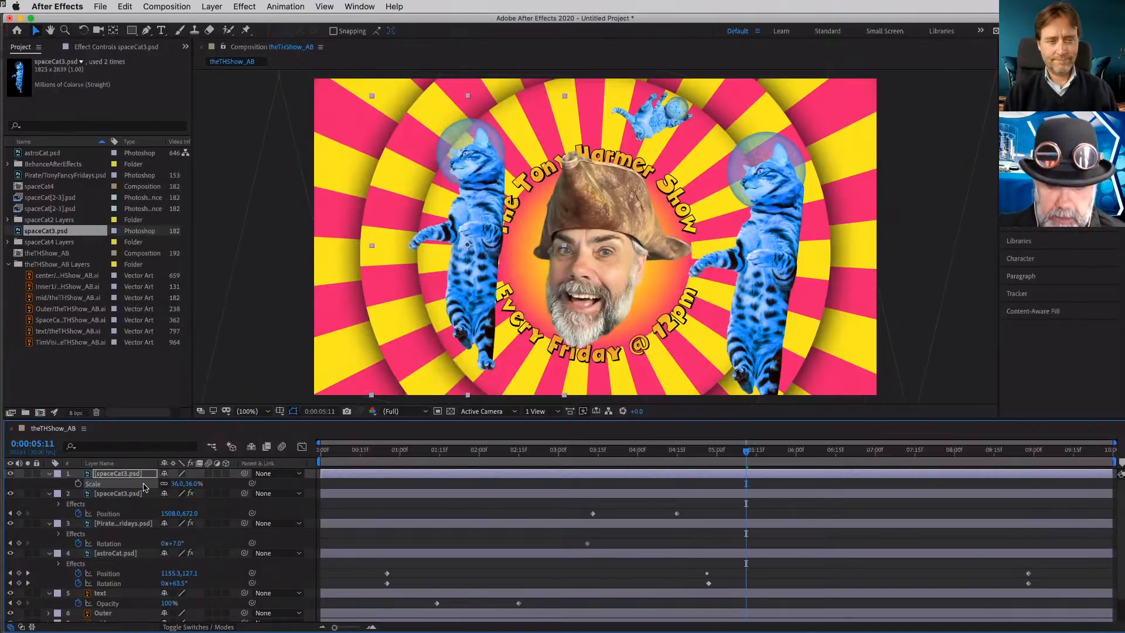
drag(484, 285, 450, 309)
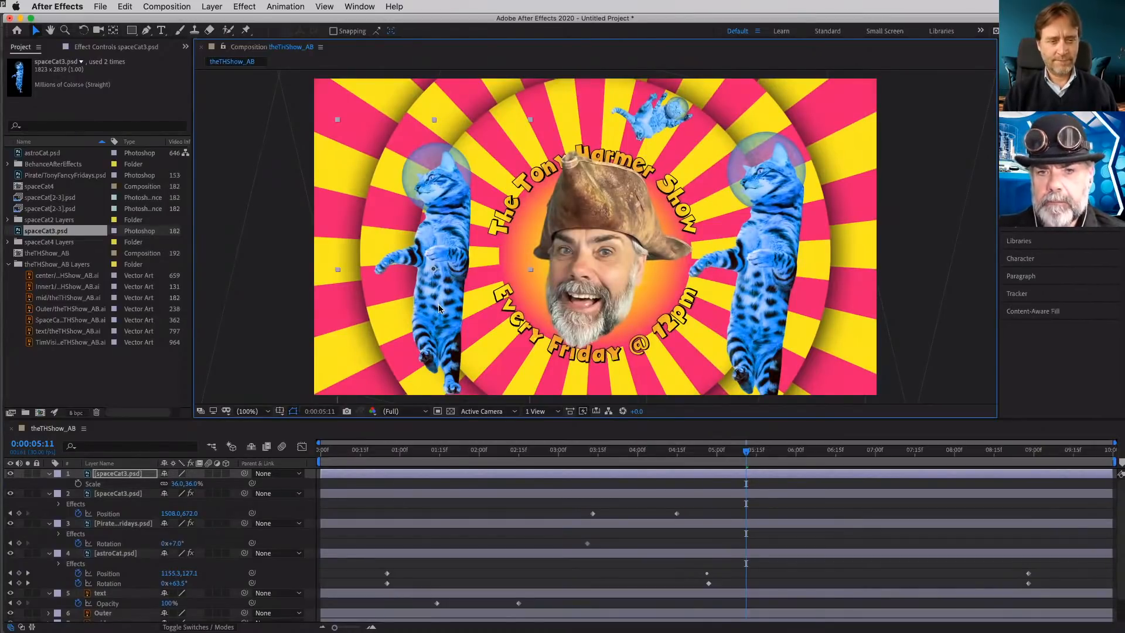
click(169, 487)
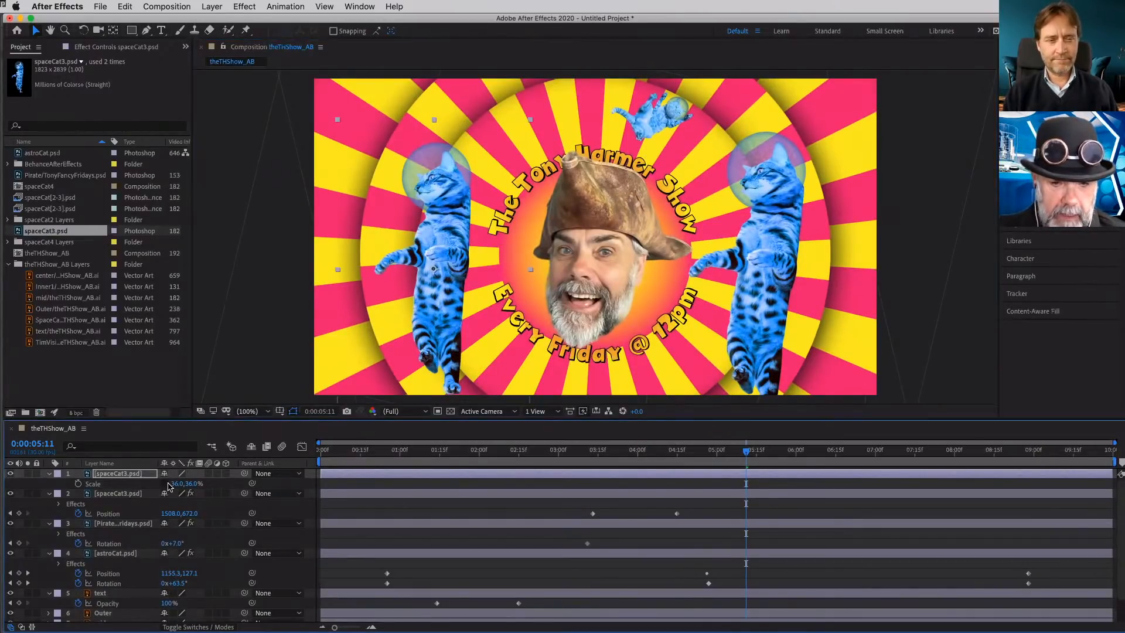
drag(169, 486, 131, 482)
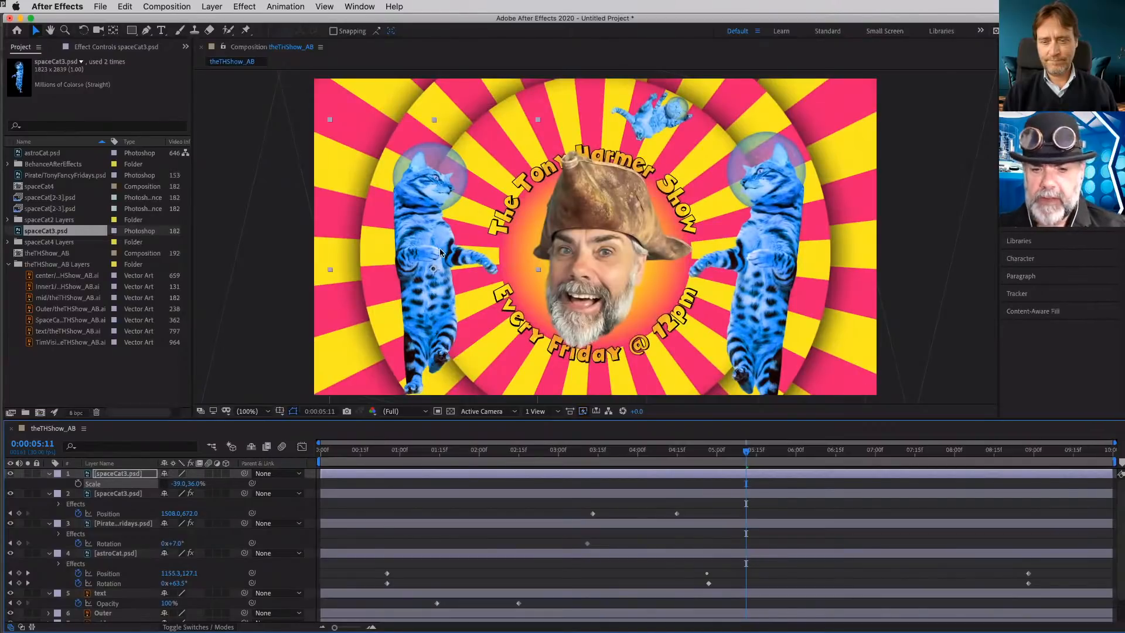
- Reposition the mirrored cat slightly lower and closer to the pirate head
click(430, 233)
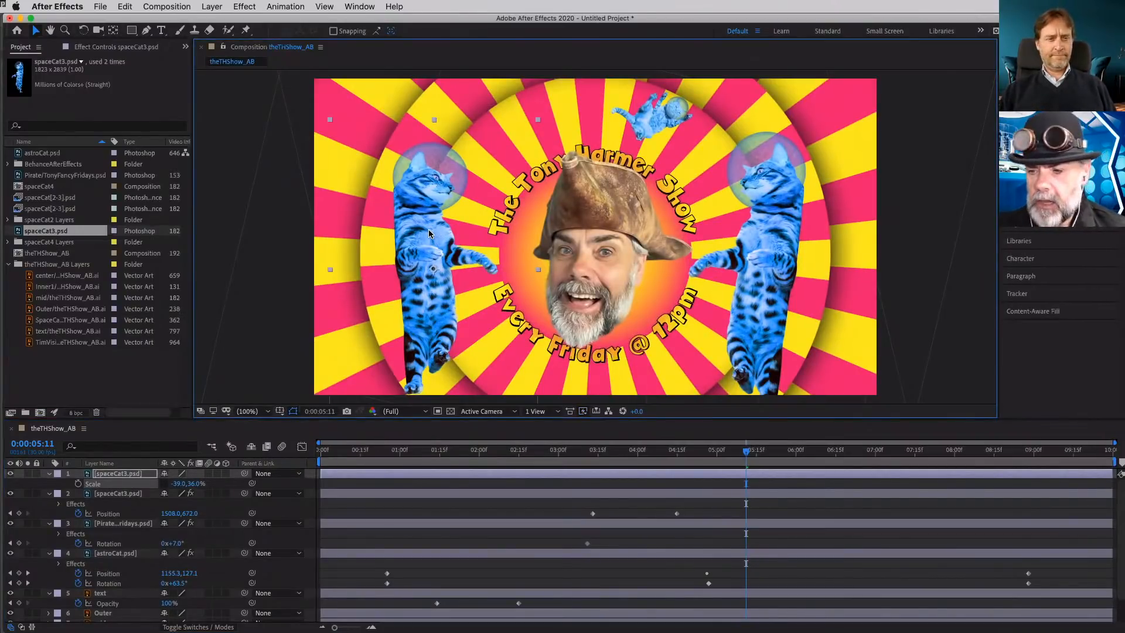
drag(430, 233, 441, 235)
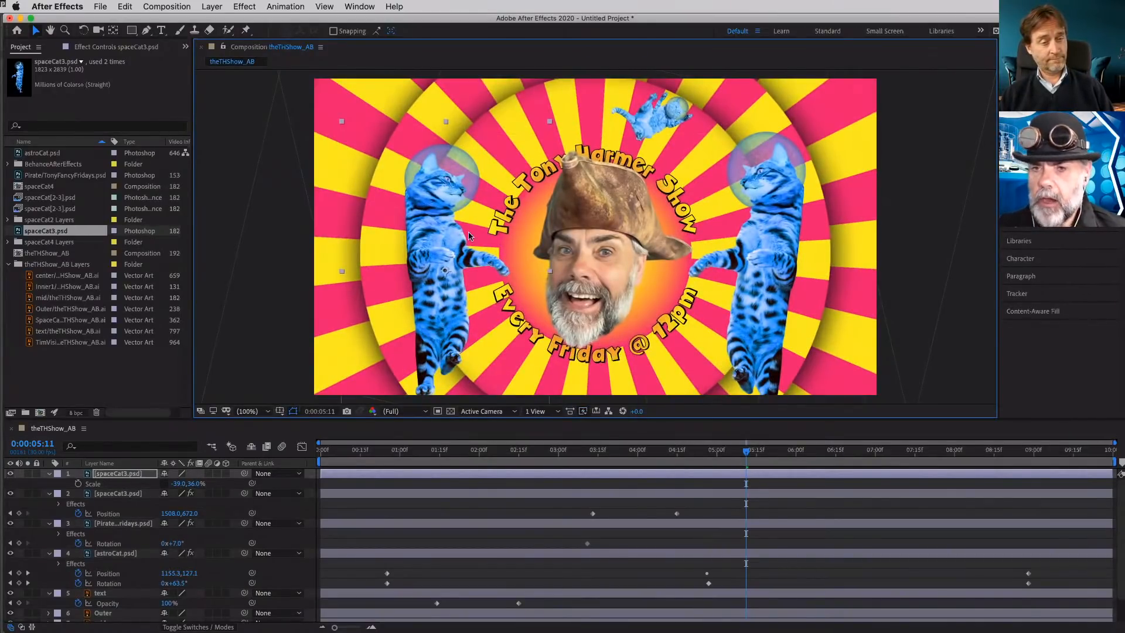
drag(449, 184, 452, 202)
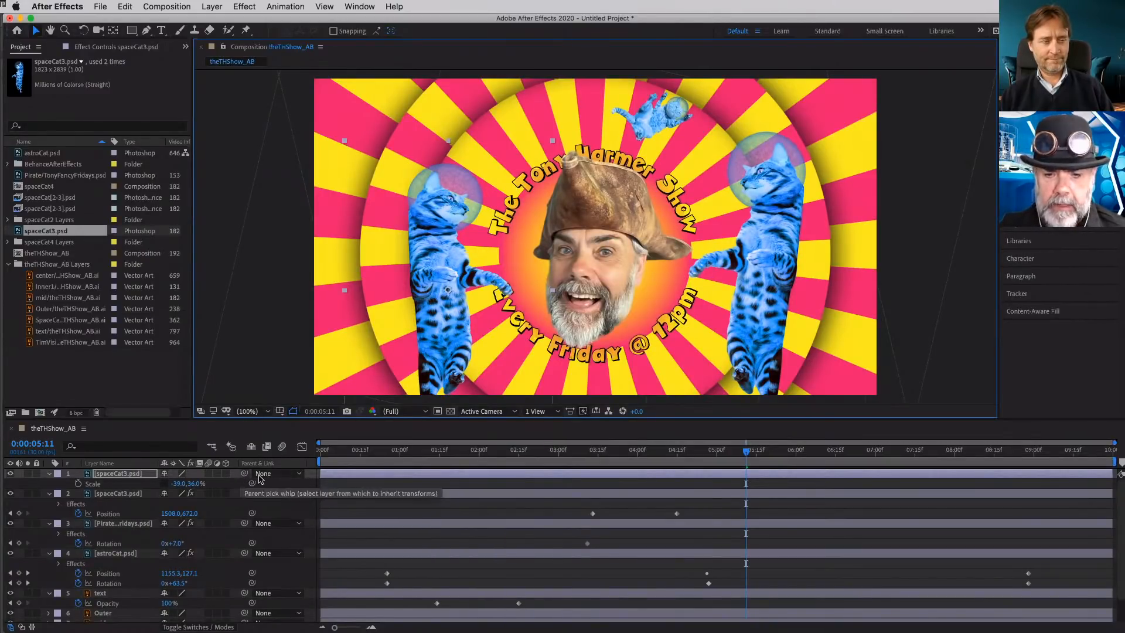
- Parent the mirrored cat layer to layer 2, spaceCat3.psd, and preview the linked motion
click(285, 475)
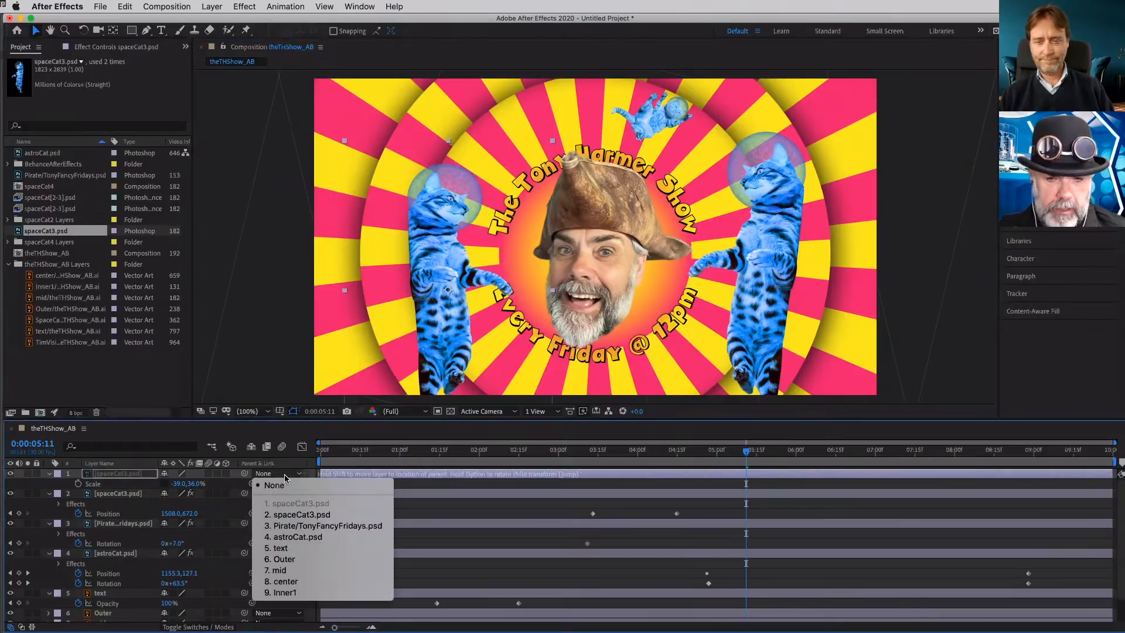
click(299, 515)
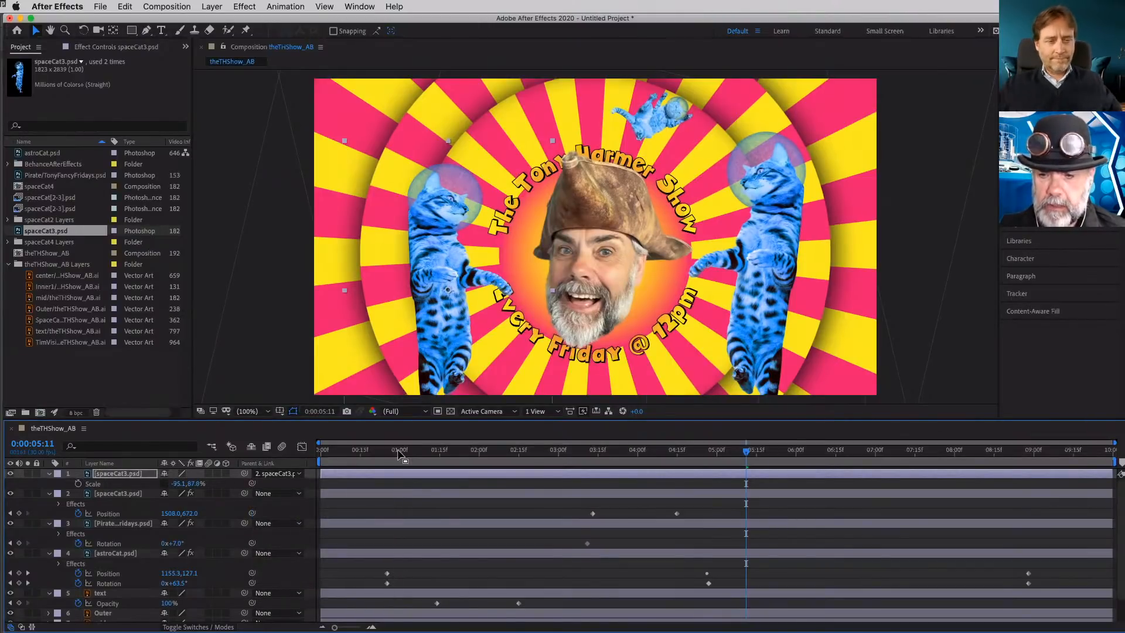
drag(747, 453, 737, 473)
key(space)
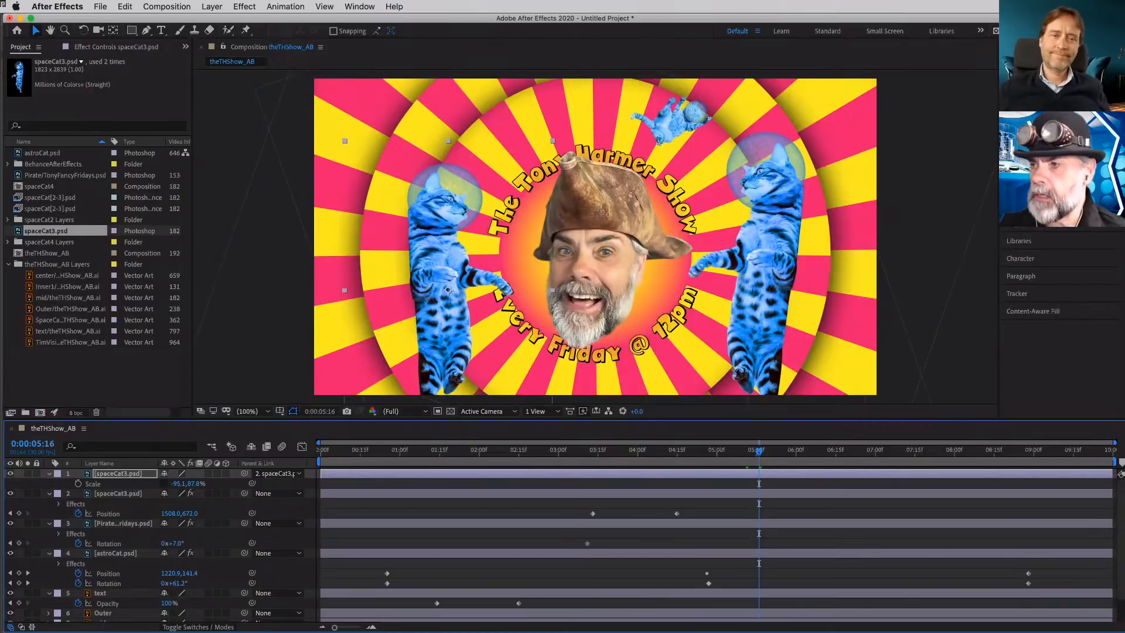
- Apply the Wiggle - rotation preset to the mirrored cat layer and set its Wiggle Amount to 11°
drag(1048, 187, 440, 187)
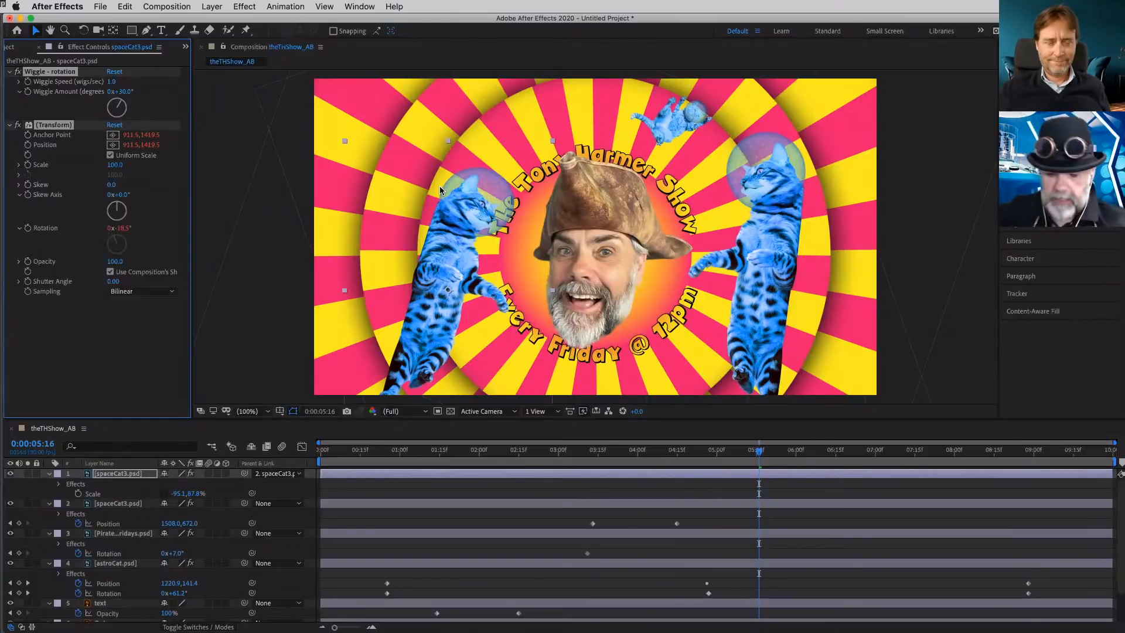
key(space)
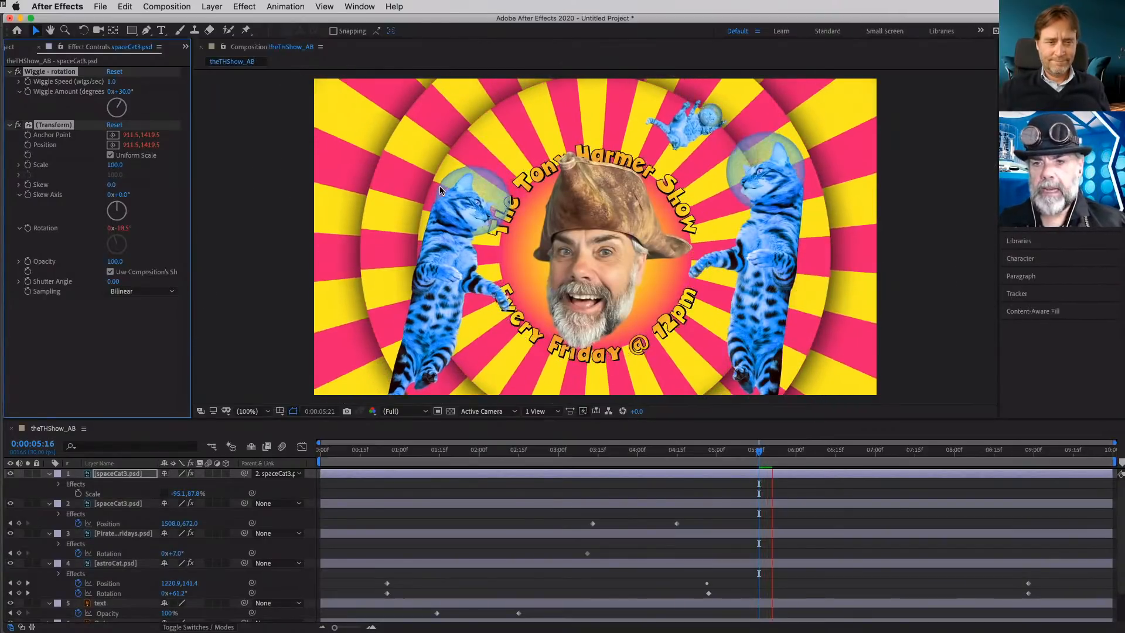
click(121, 92)
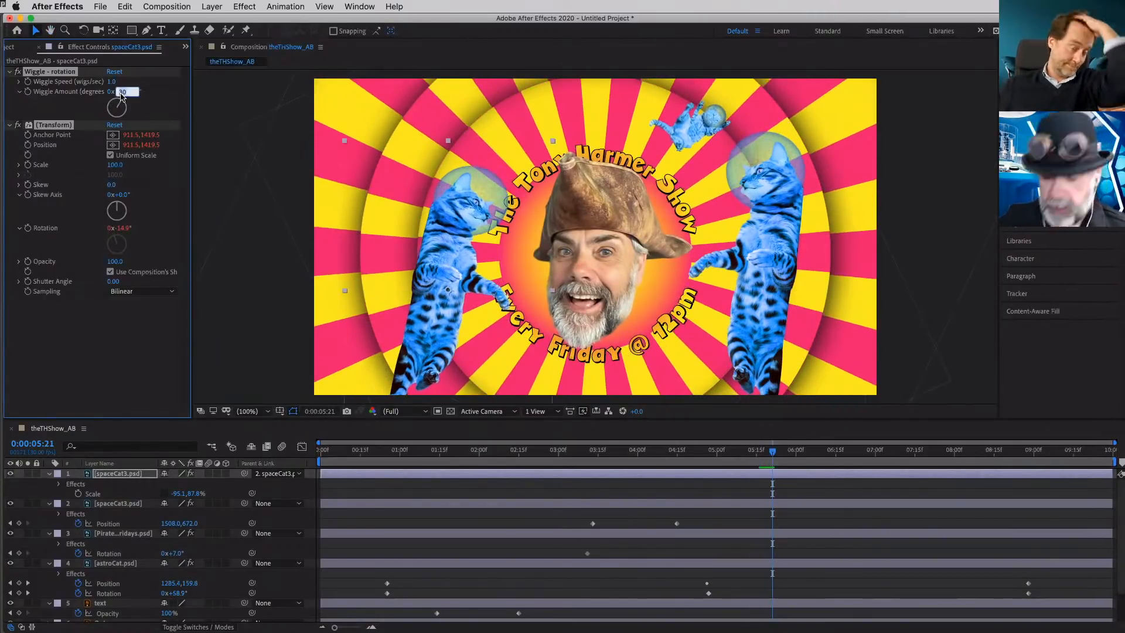
text(11)
key(Return)
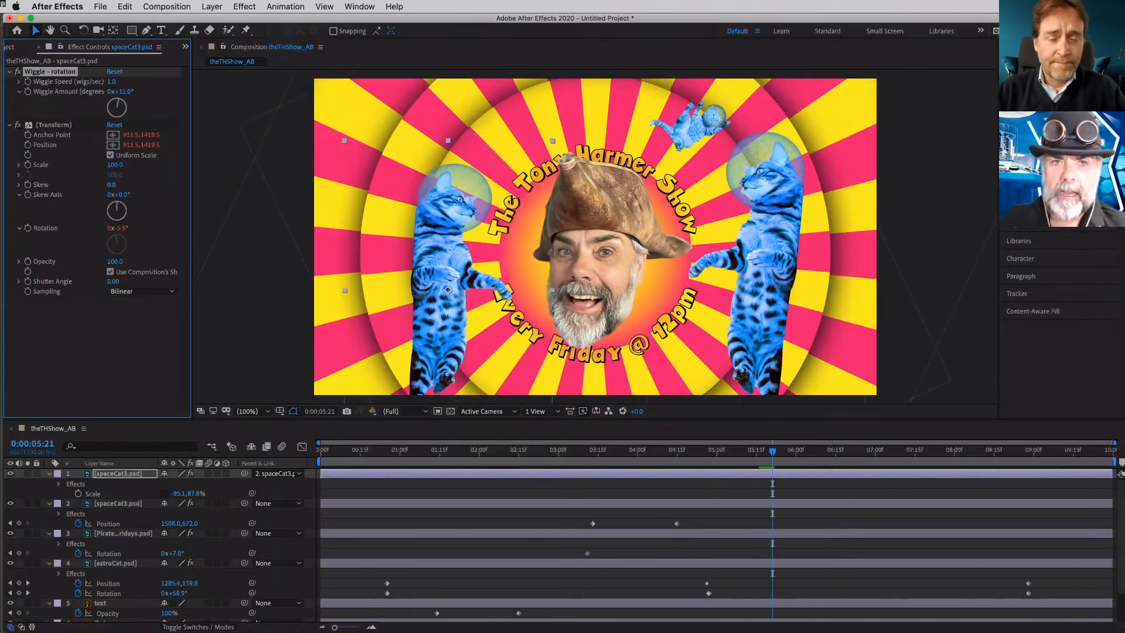
- Set the mirrored cat's Wiggle Speed to 0.4 wigs/sec and scrub the timeline to preview the motion
click(113, 82)
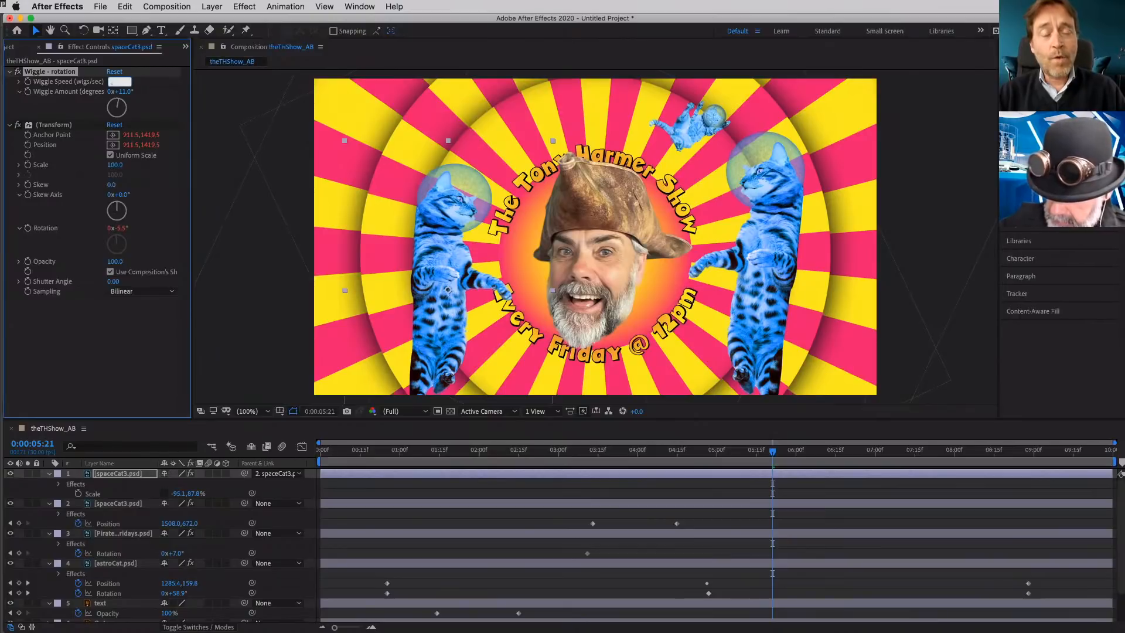
key(Return)
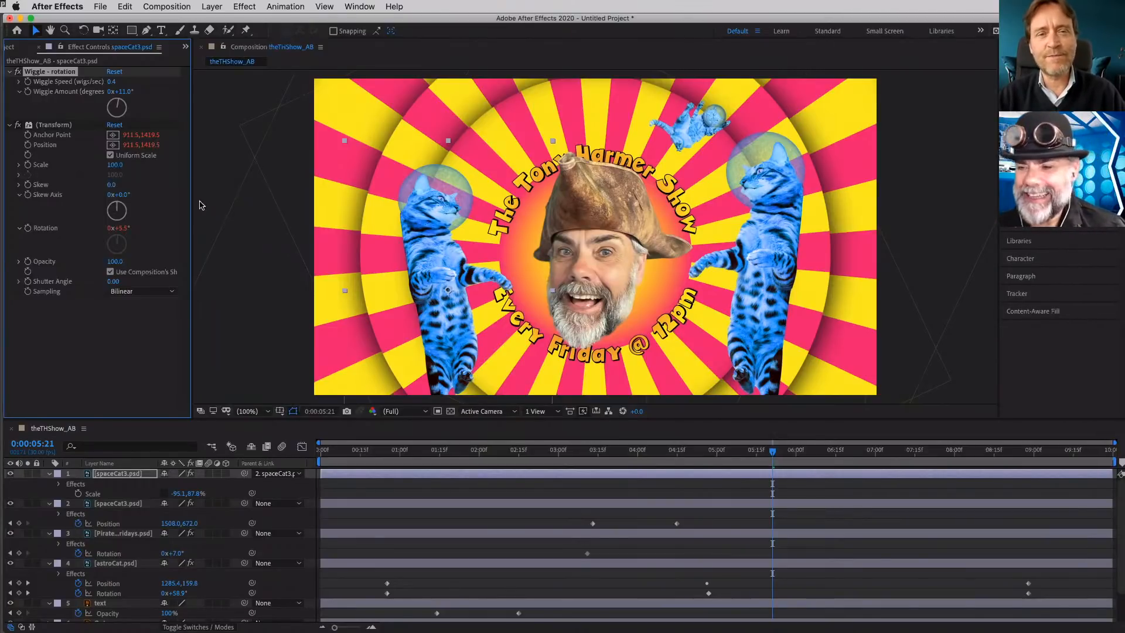
drag(773, 456, 570, 464)
drag(625, 461, 785, 462)
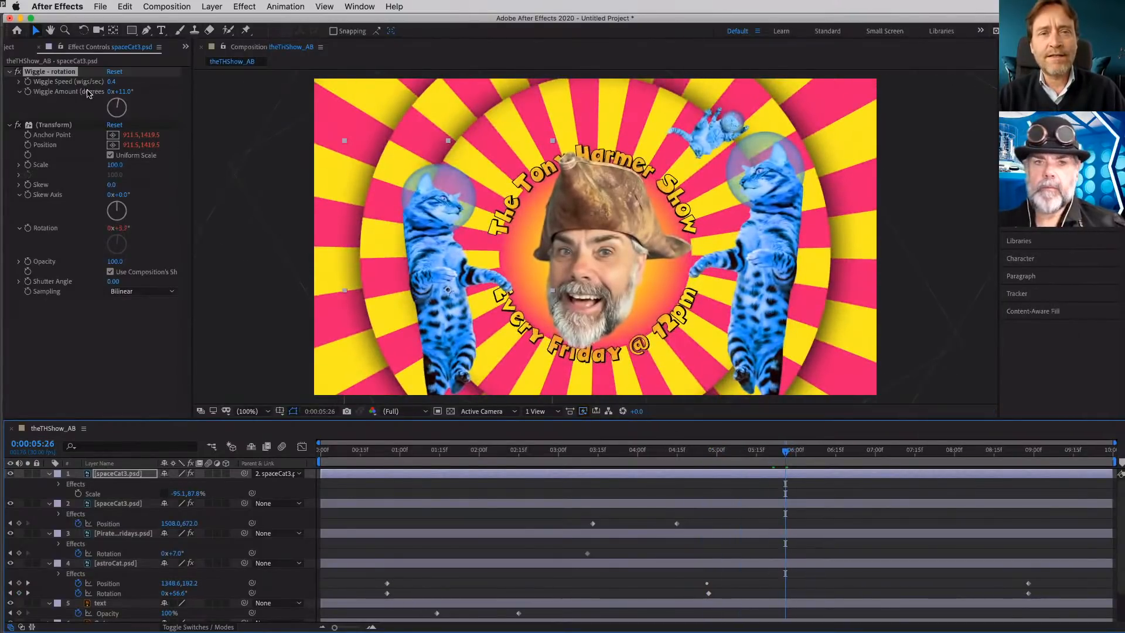
- Place the TimVision text artwork above the circular title and keyframe its Opacity from 1% at 0:00:04:27 to 100% at 0:00:05:26
click(9, 46)
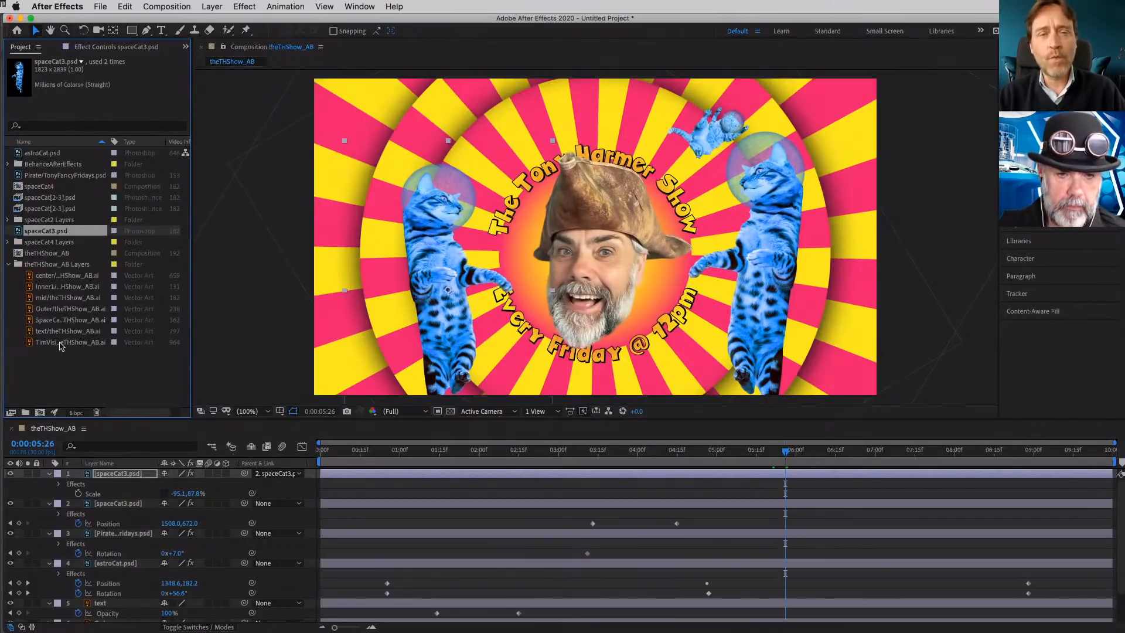
drag(62, 342, 618, 112)
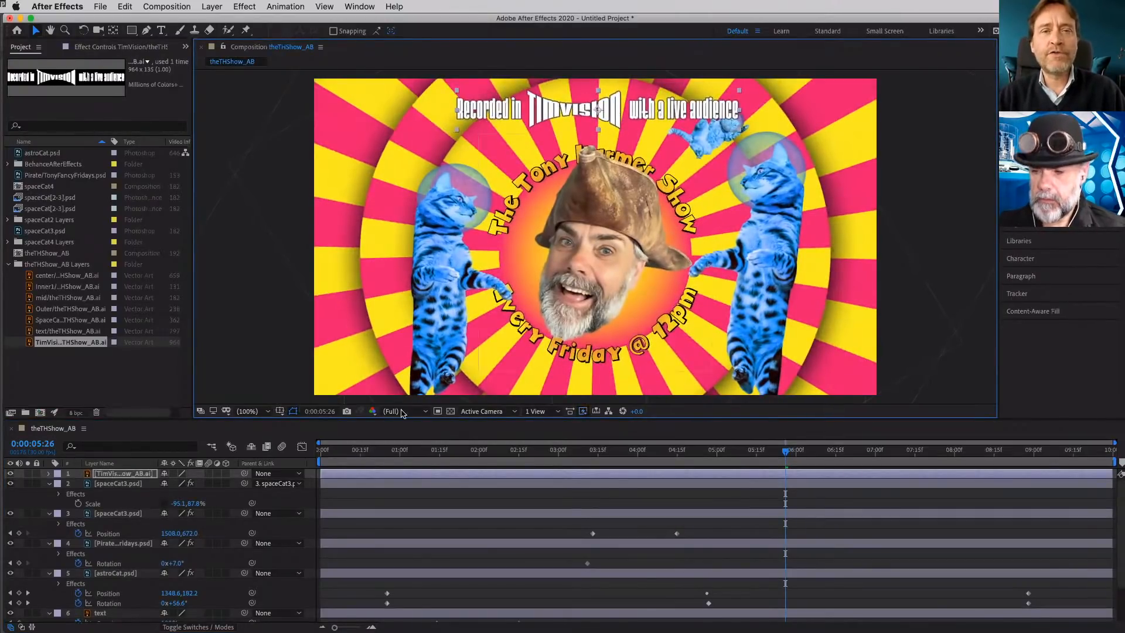
click(131, 475)
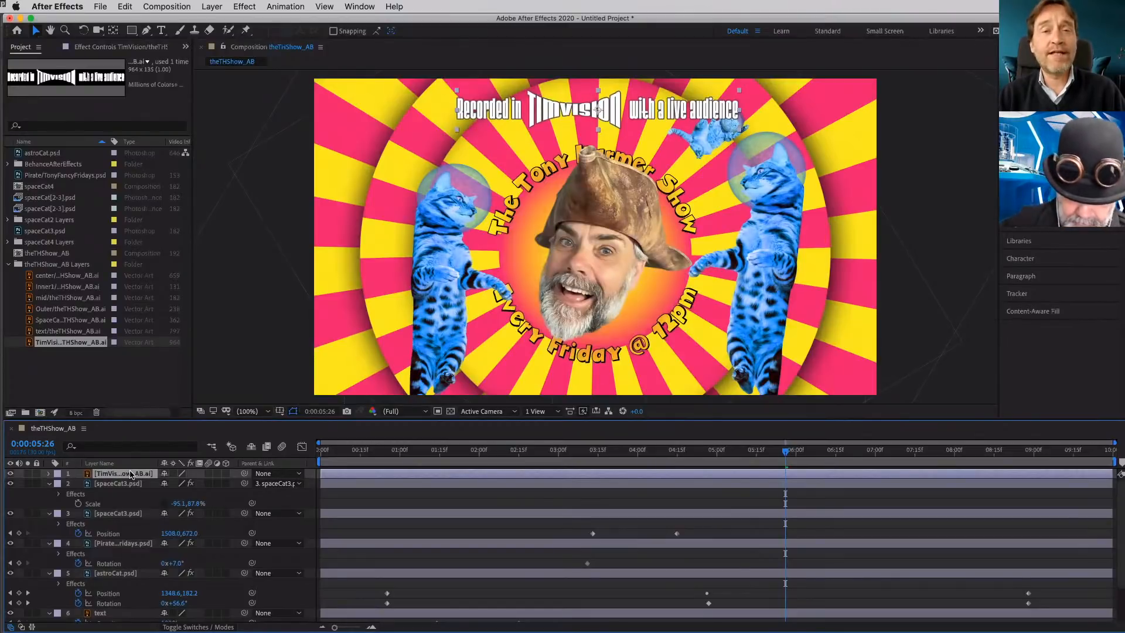
key(t)
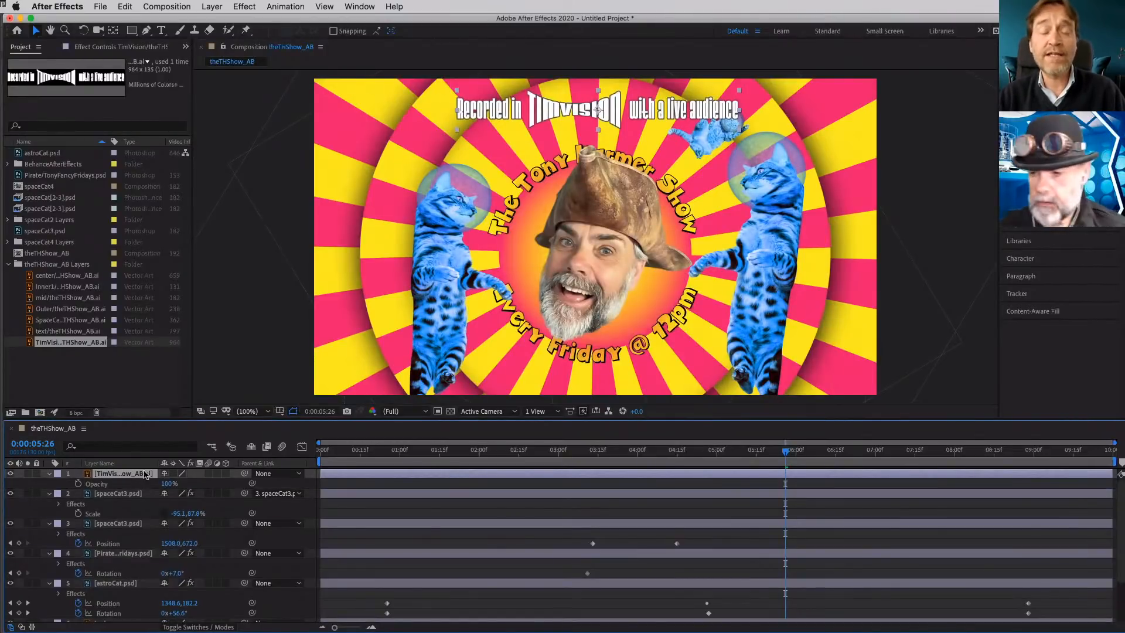
click(78, 484)
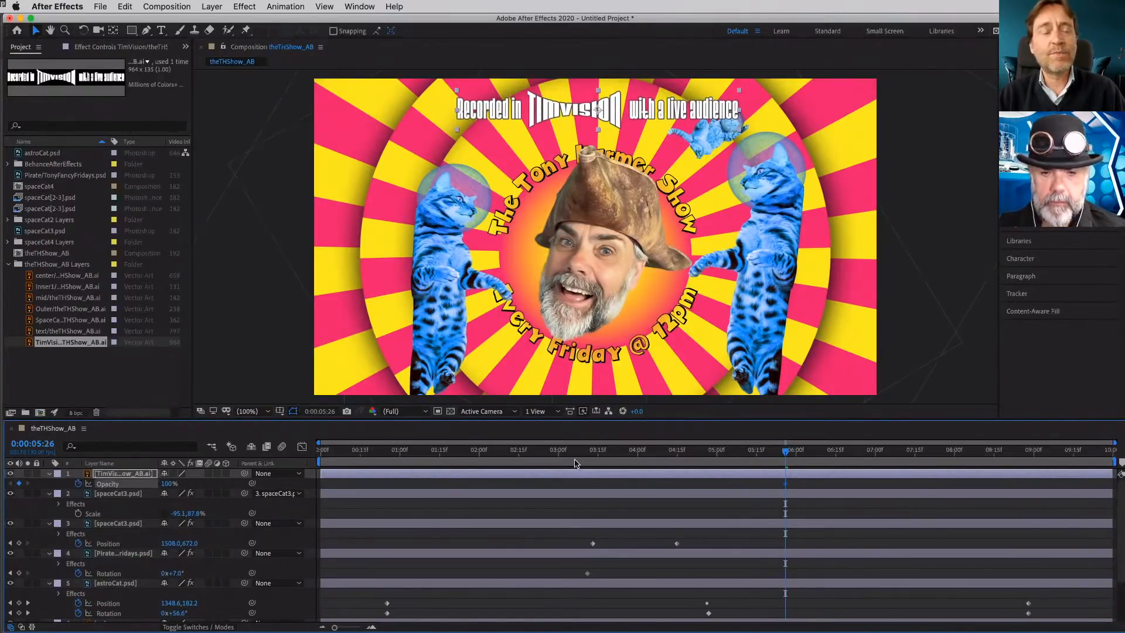
drag(788, 457, 708, 458)
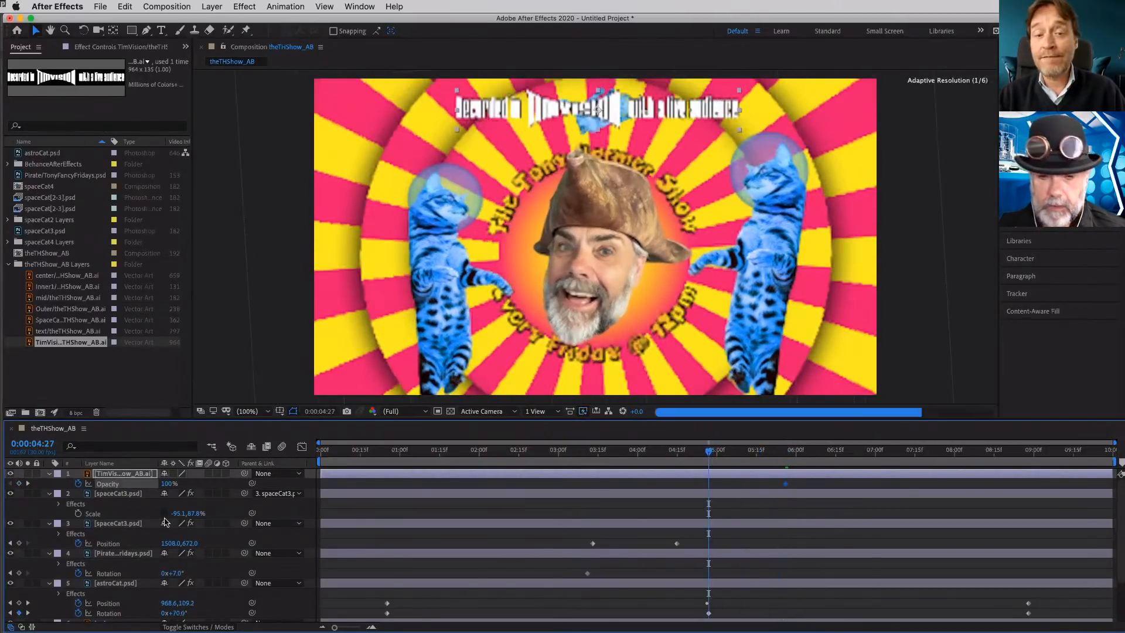
drag(169, 482, 141, 594)
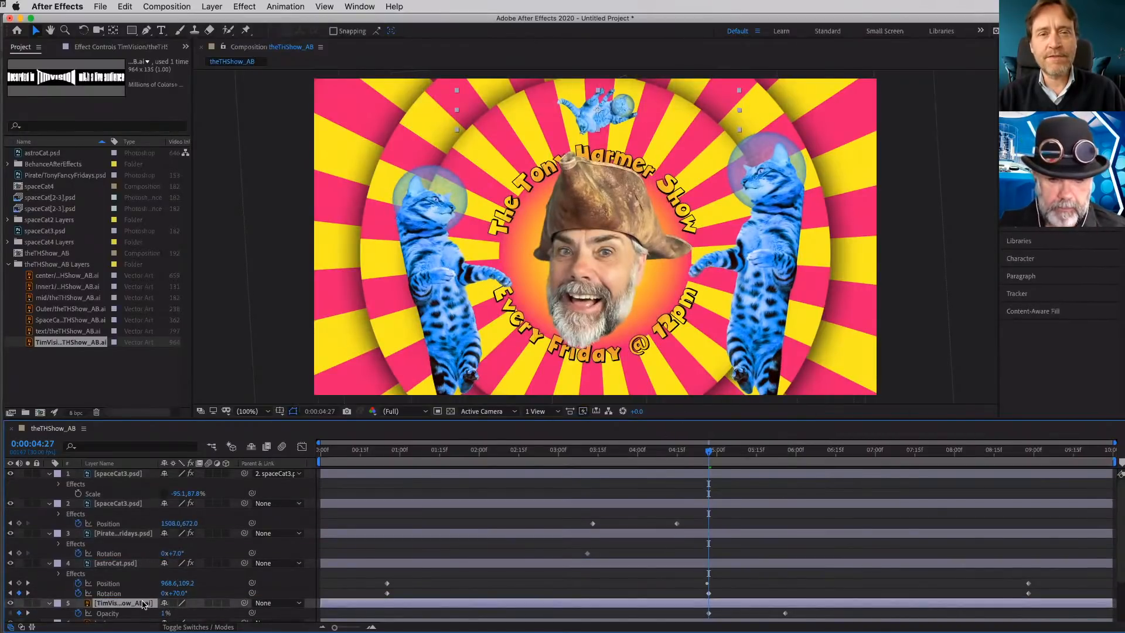
- Reorder the layers so astroCat.psd sits above the pirate head and the TimVision text directly below it, and scrub to 0:00:06:19
drag(145, 603, 138, 552)
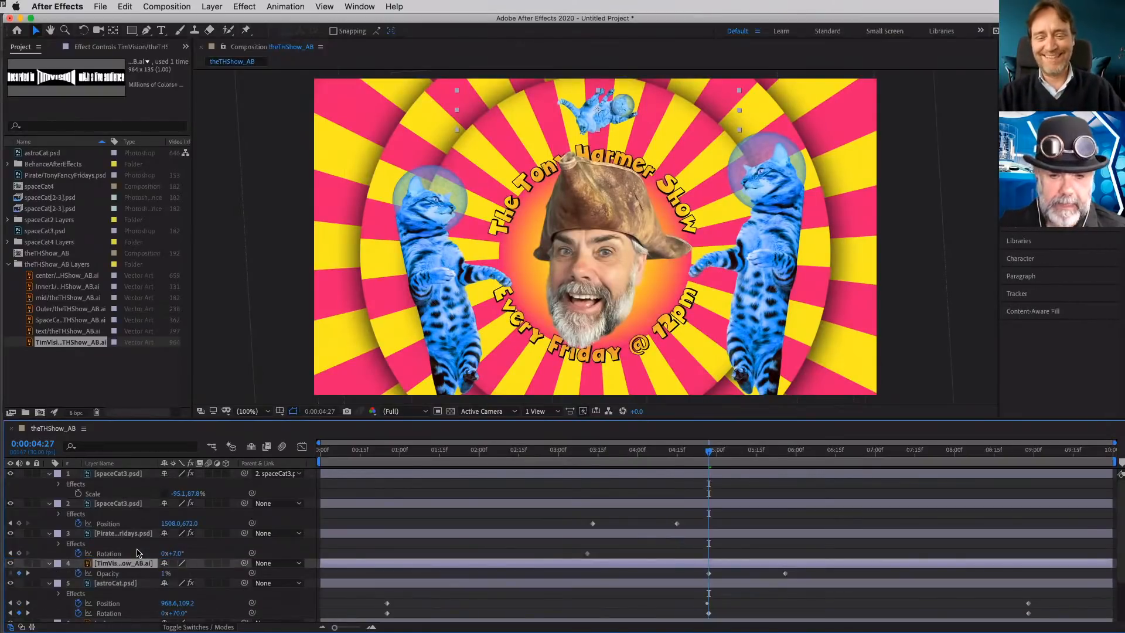
drag(208, 556, 135, 592)
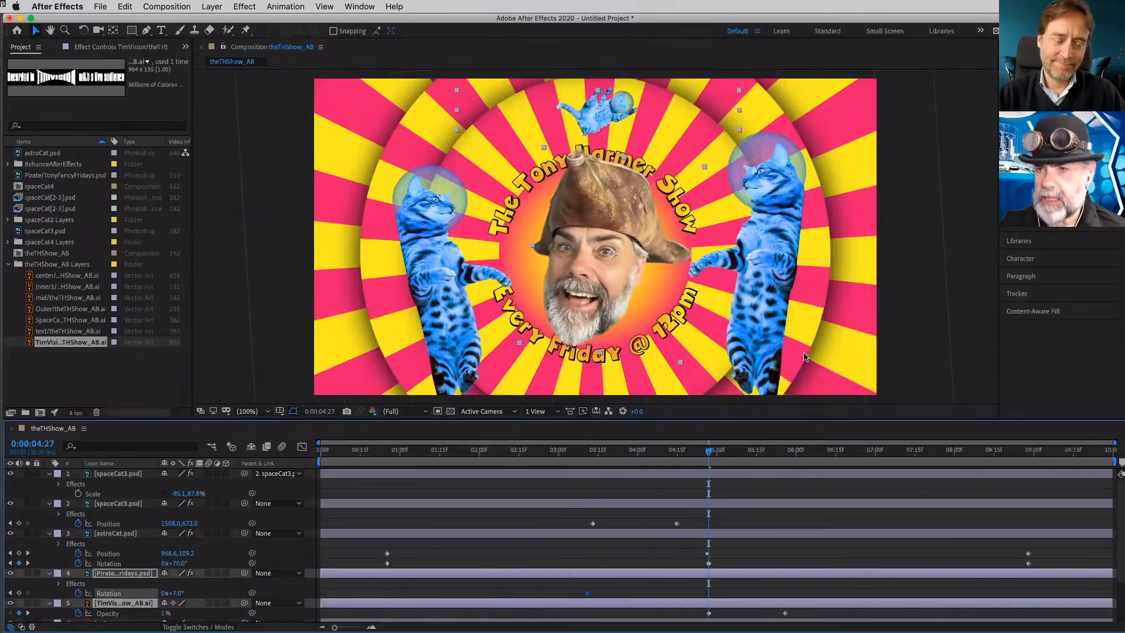
drag(710, 455, 843, 458)
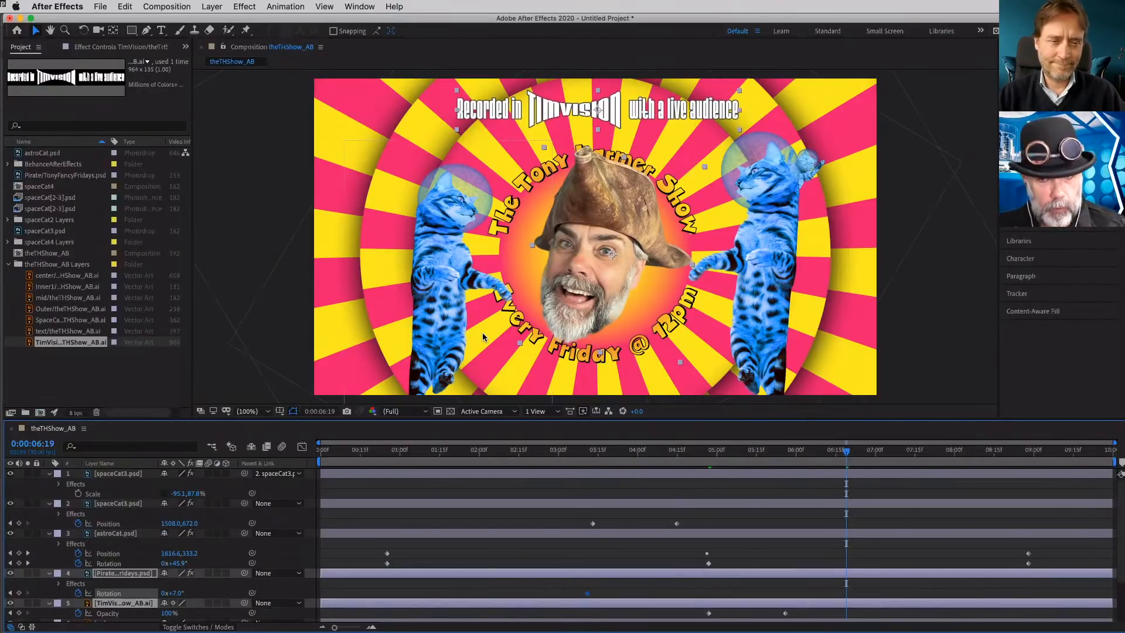
- Try the Half preview resolution for the composition and return it to Auto
click(424, 412)
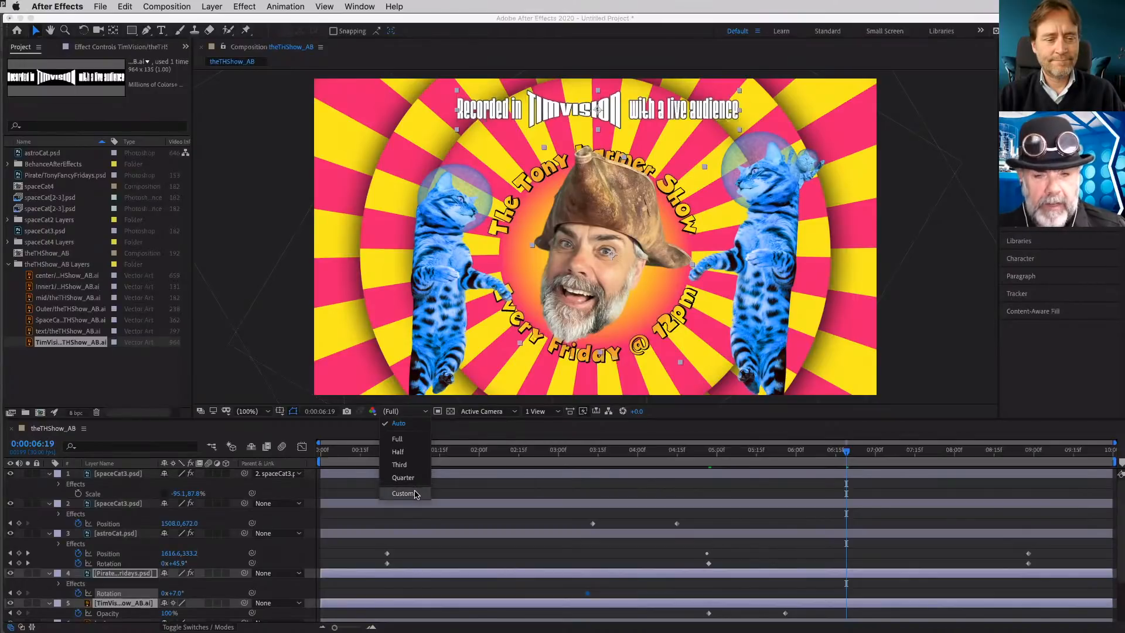
click(408, 456)
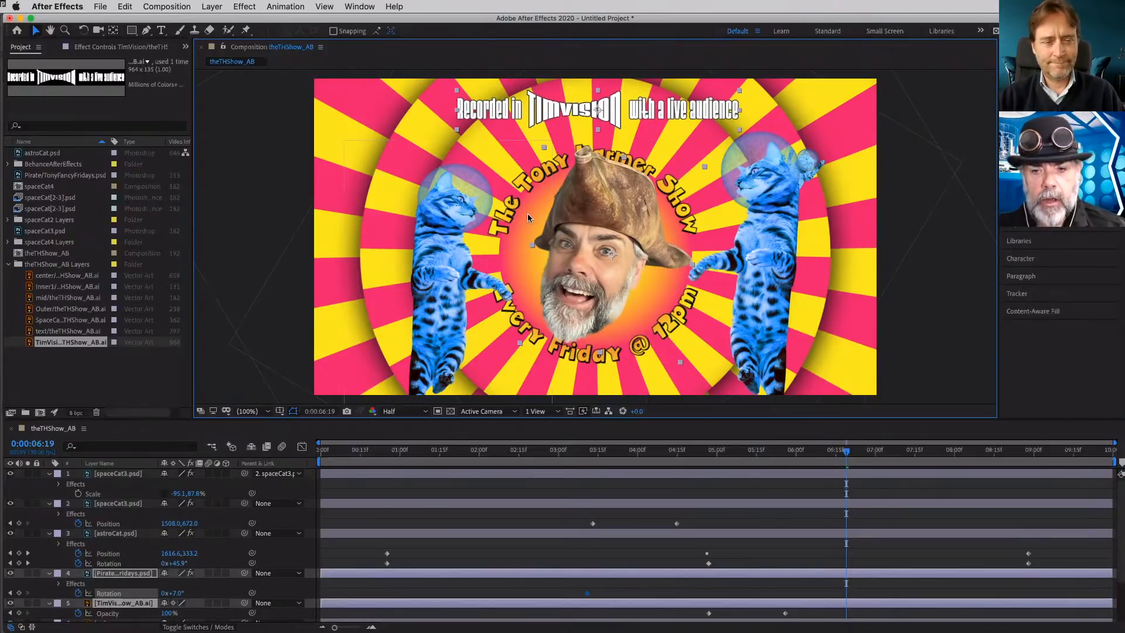
click(425, 413)
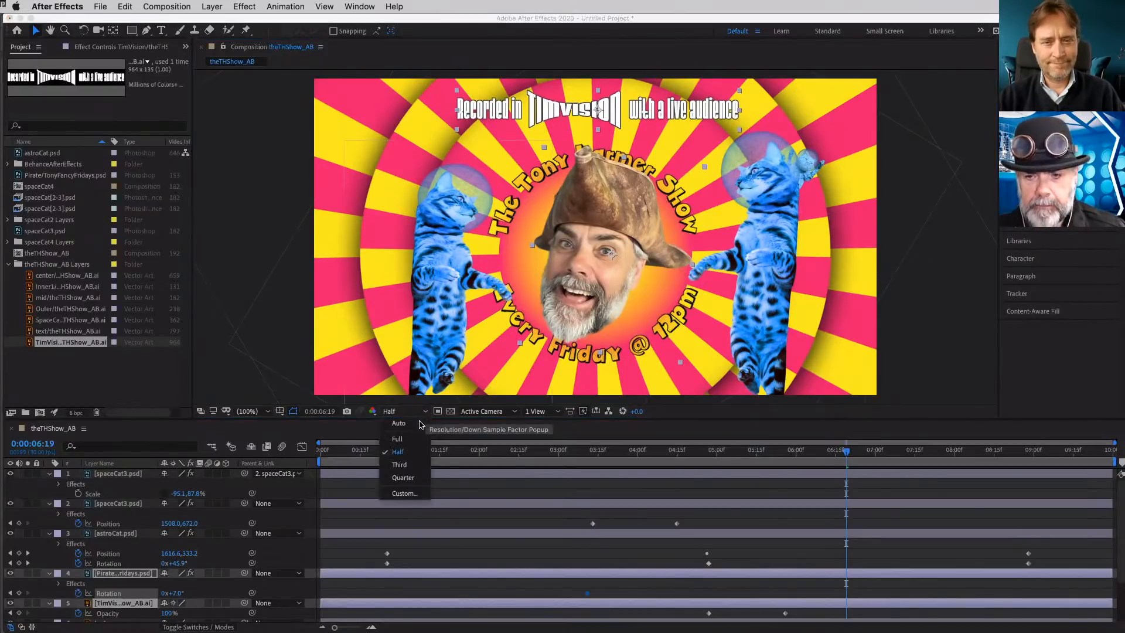
click(413, 423)
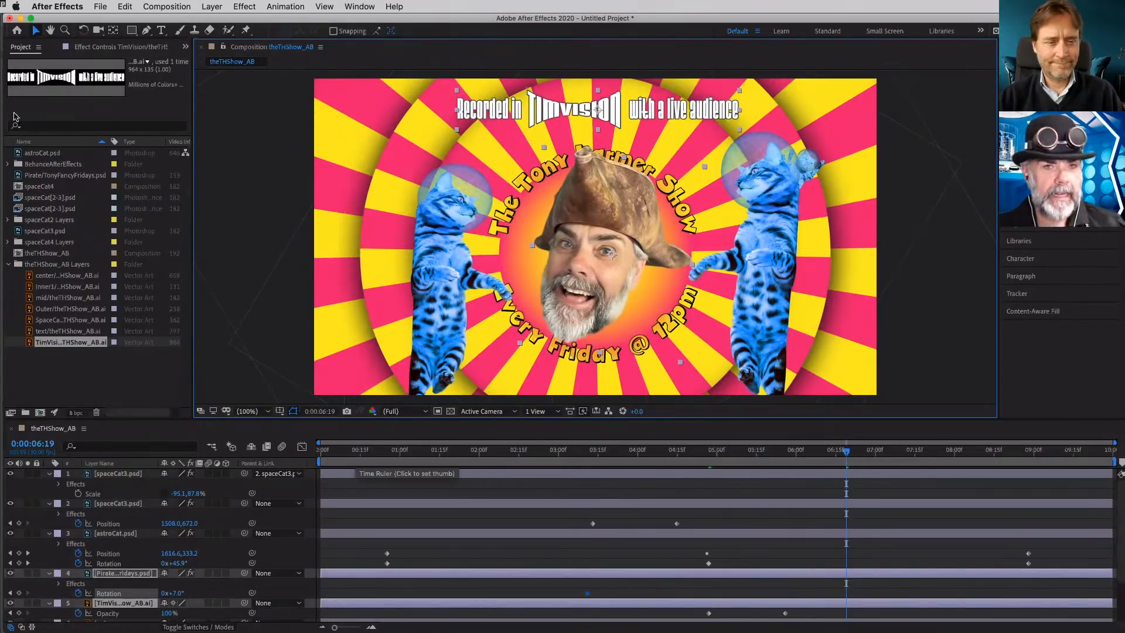
- Add the theTHShow_AB composition to the Render Queue
click(100, 7)
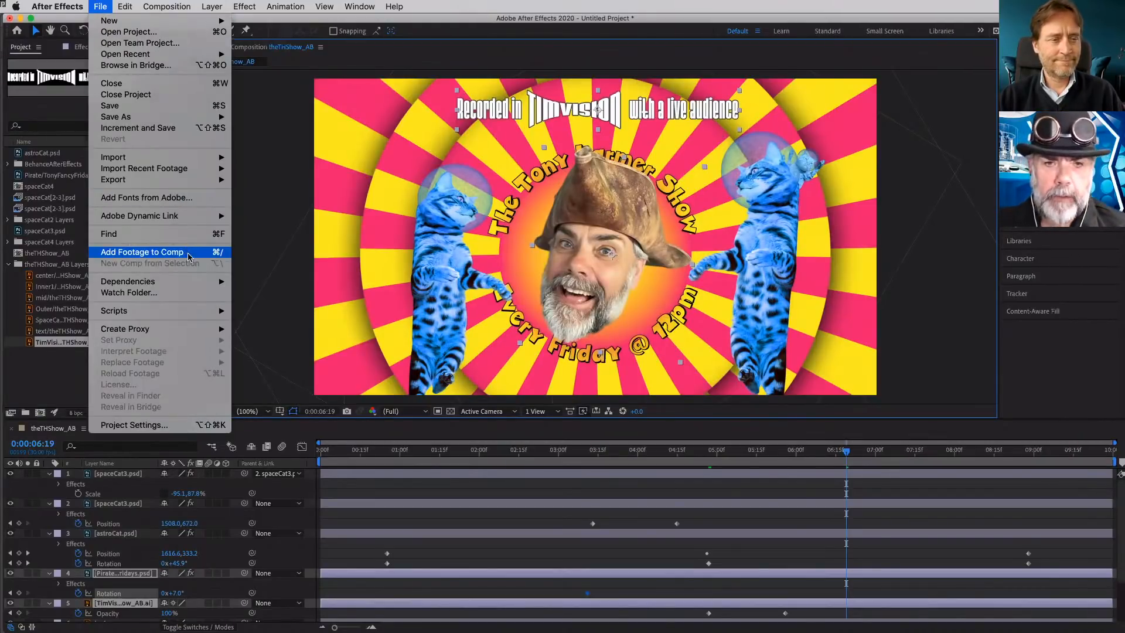
mouse_move(202, 180)
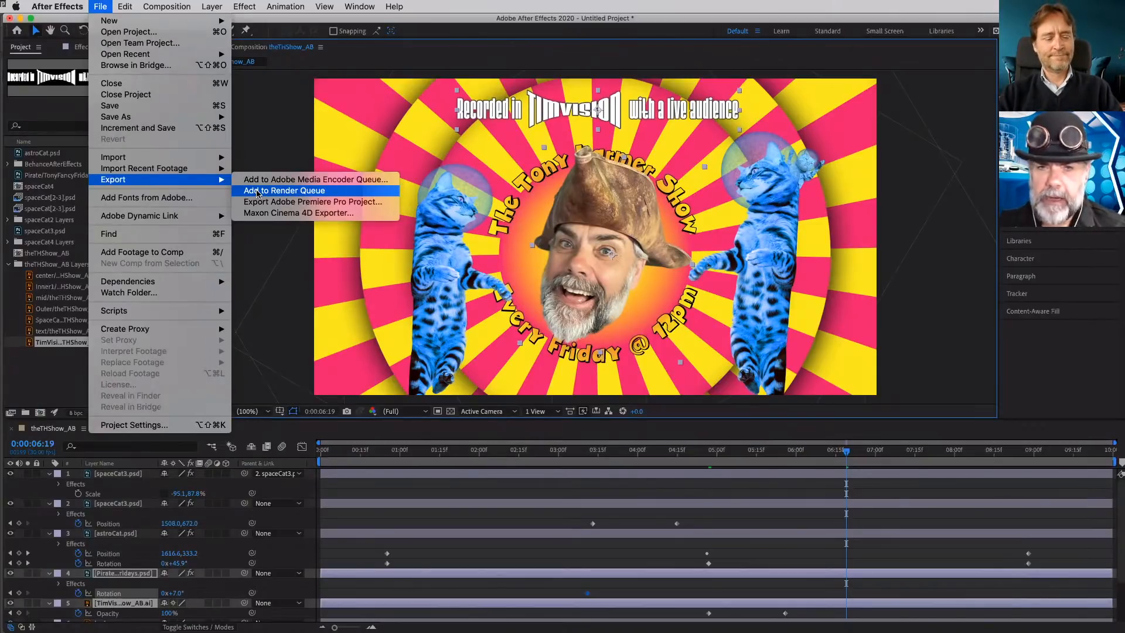
click(258, 191)
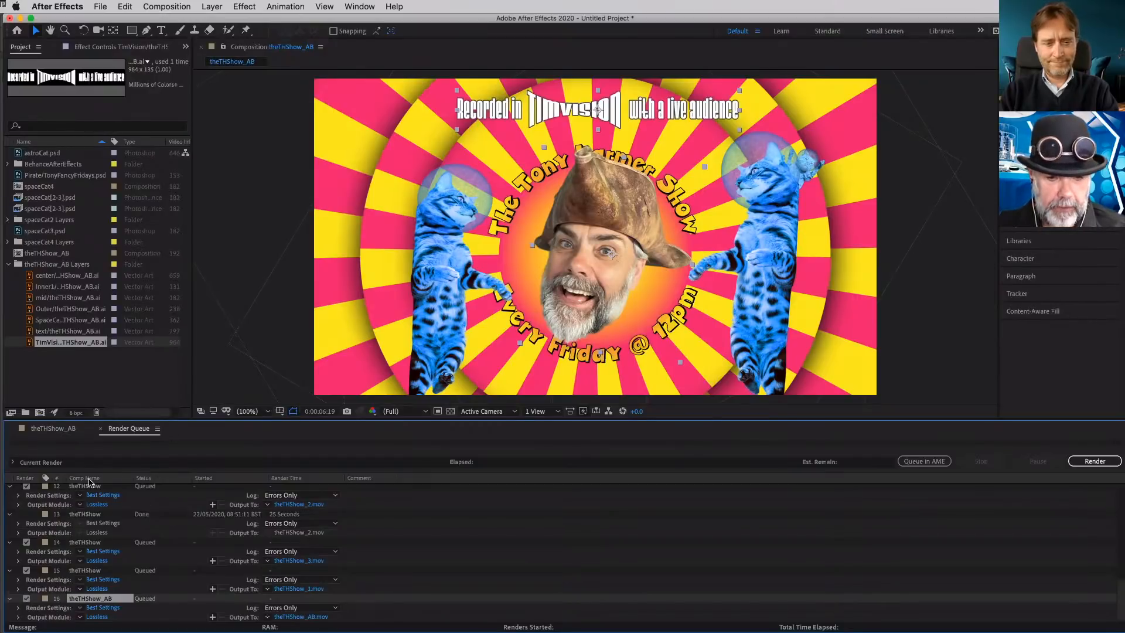
- Remove three old queued theTHShow items above the completed theTHShow_2.mov render from the Render Queue
click(91, 486)
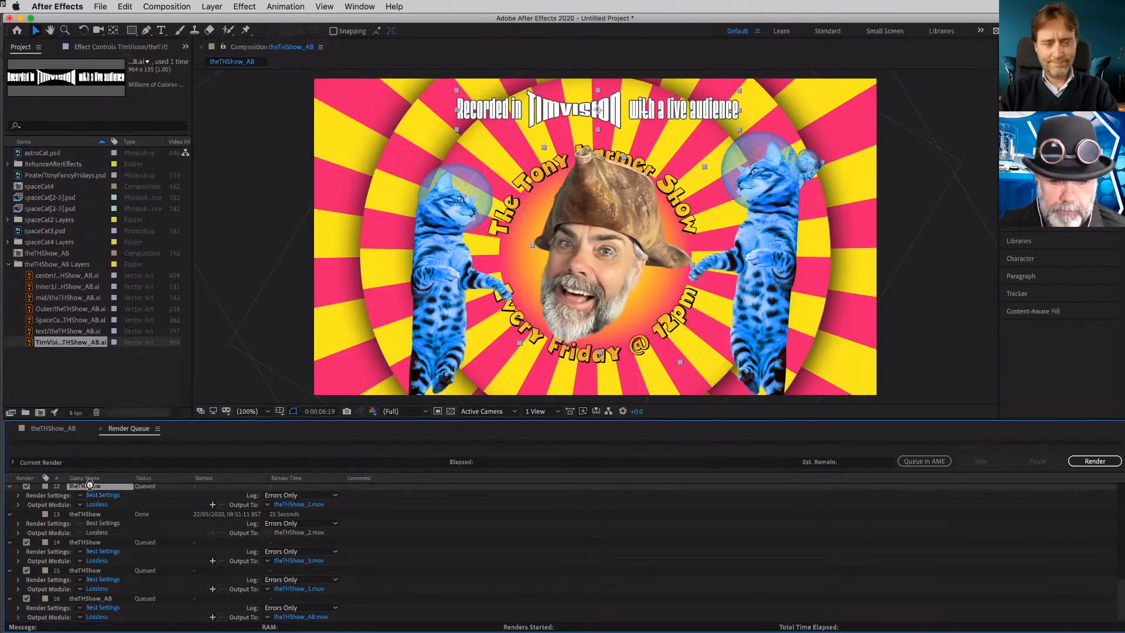
key(Delete)
click(92, 488)
key(Delete)
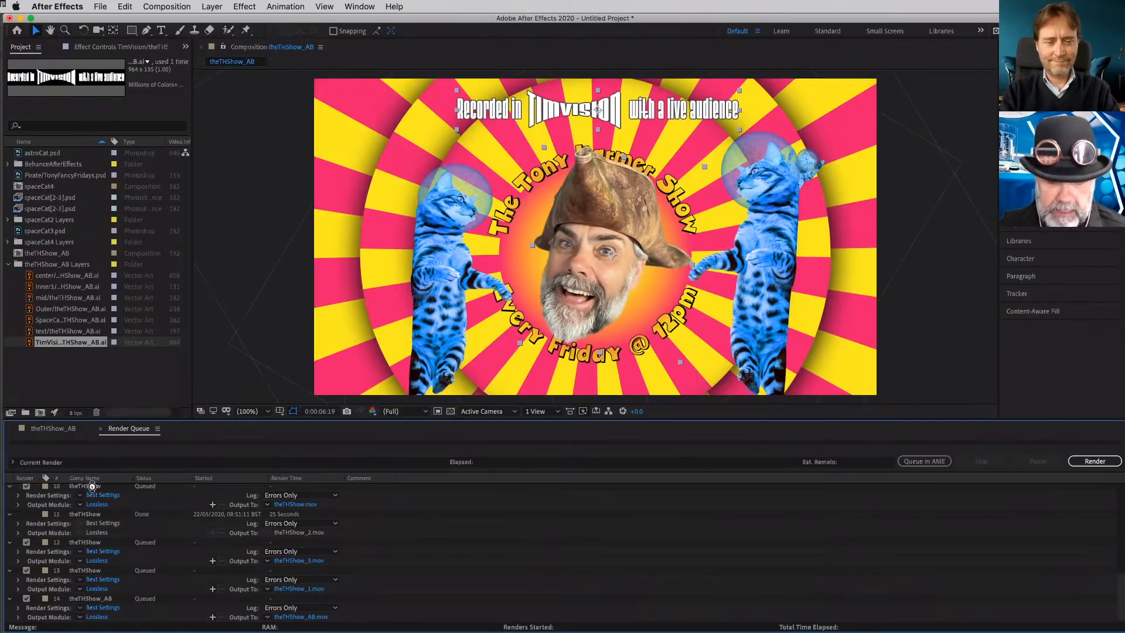
click(92, 487)
key(Delete)
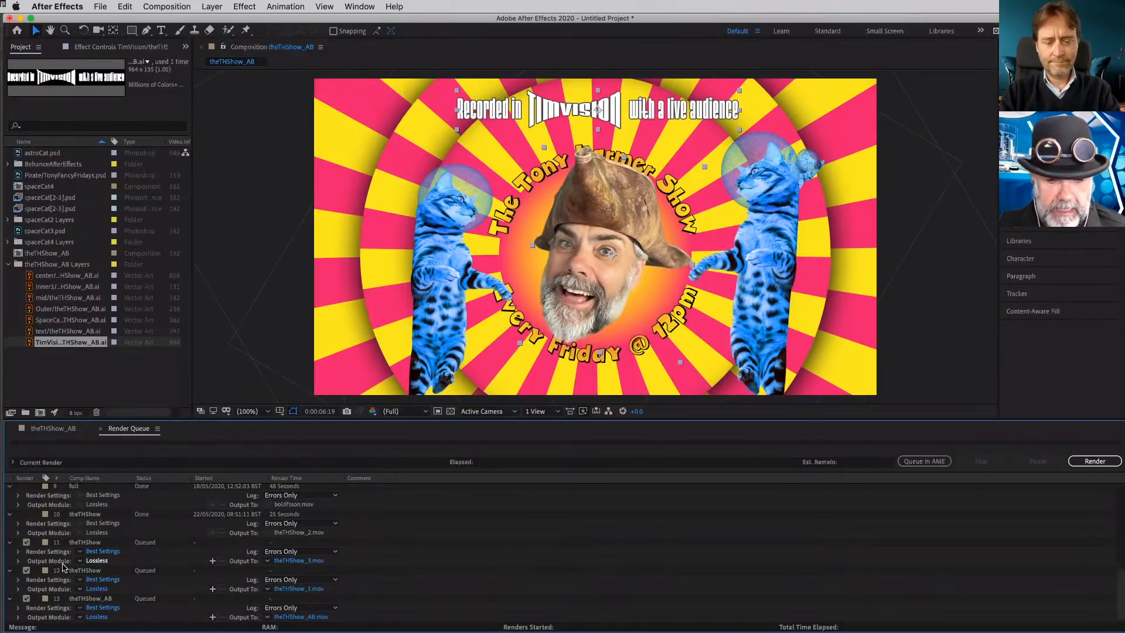
- Examine the output module's available formats and the output file destination for the queued theTHShow_3.mov item
click(100, 562)
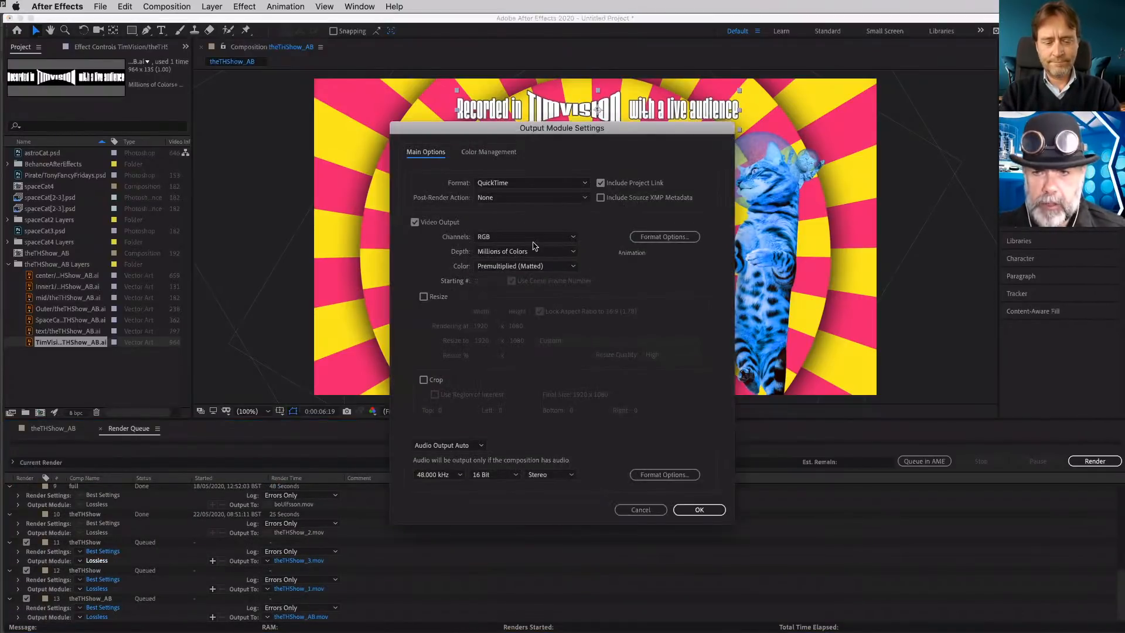
click(566, 183)
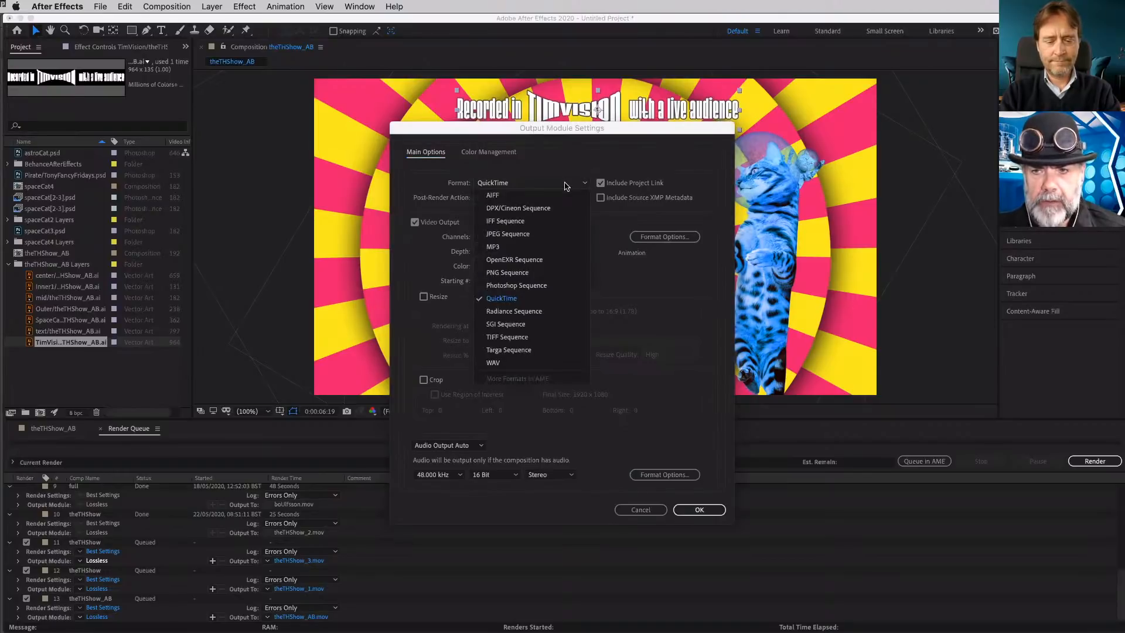
click(567, 171)
click(641, 510)
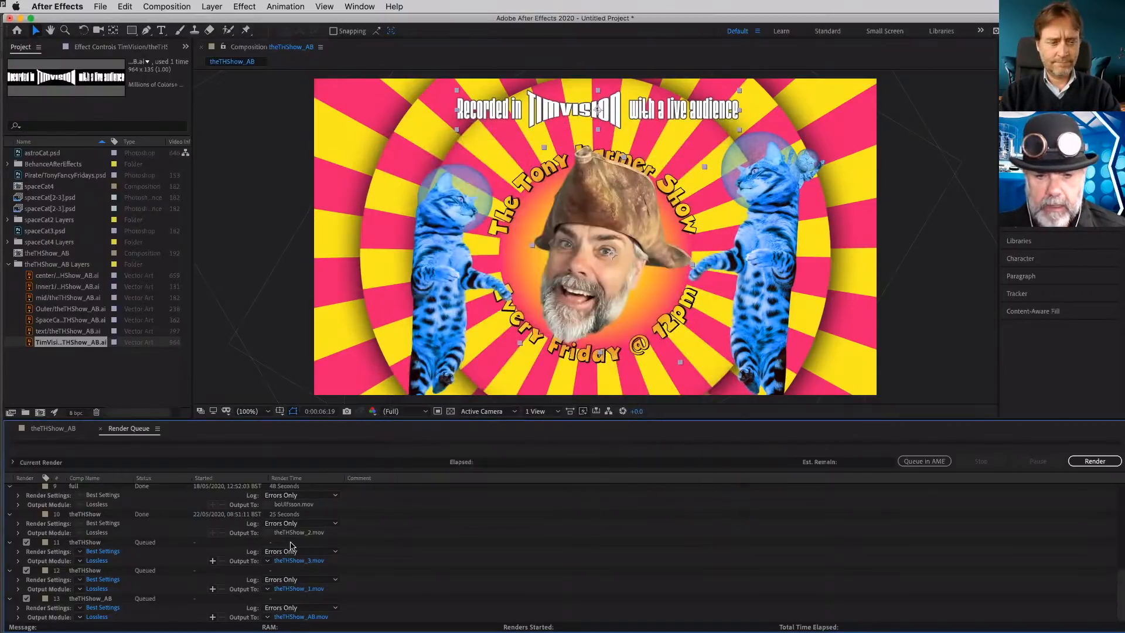
click(303, 563)
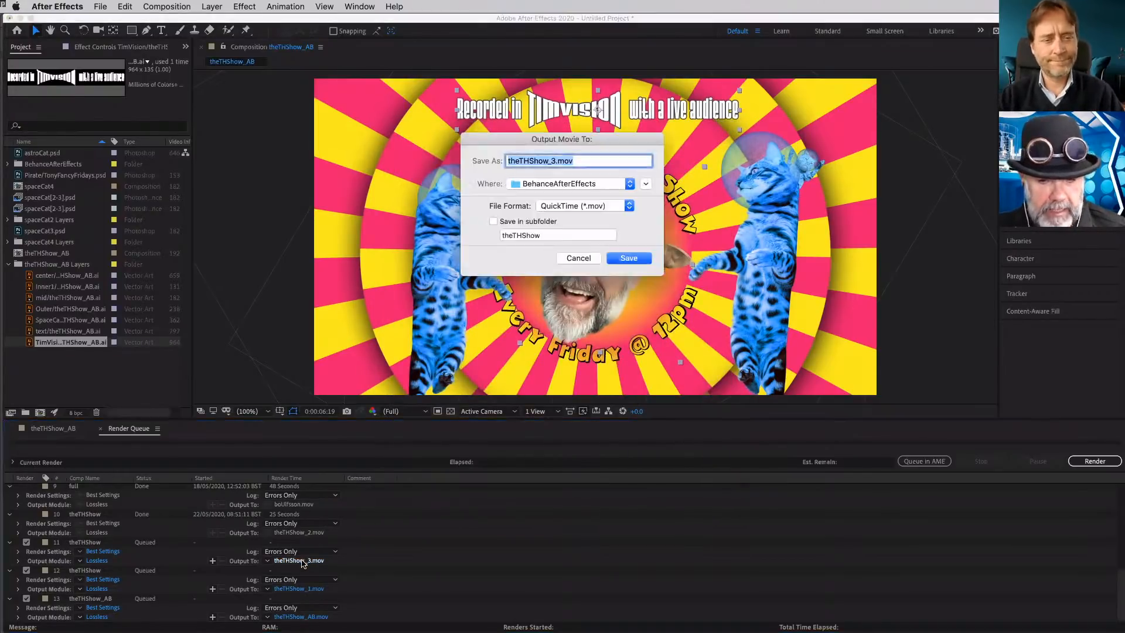
click(580, 258)
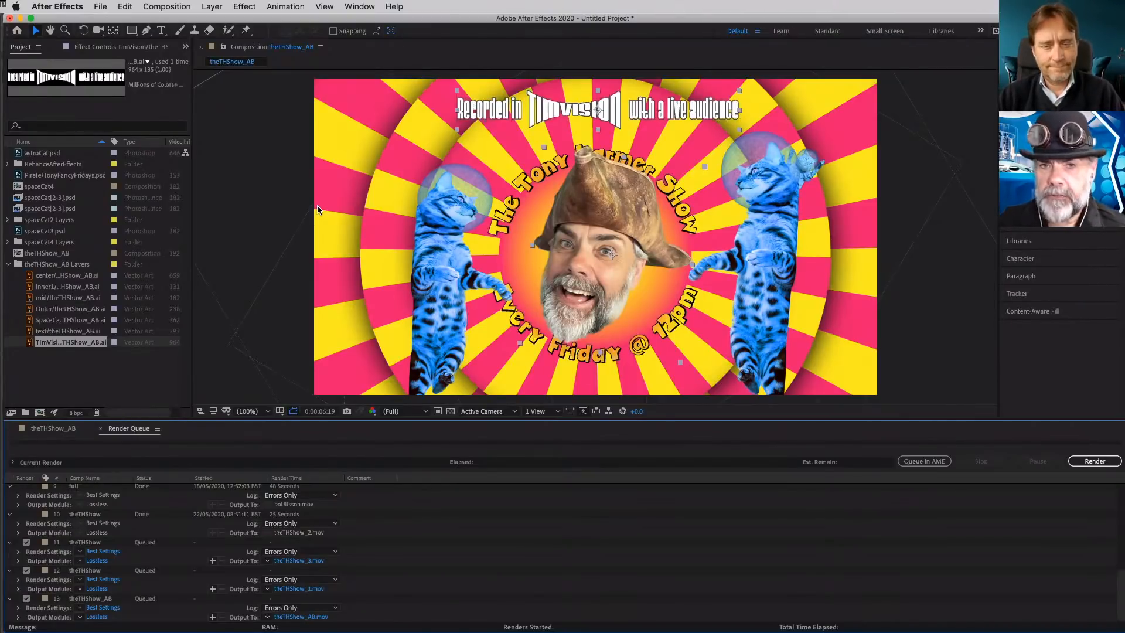
- Send the composition to the Adobe Media Encoder queue
click(100, 6)
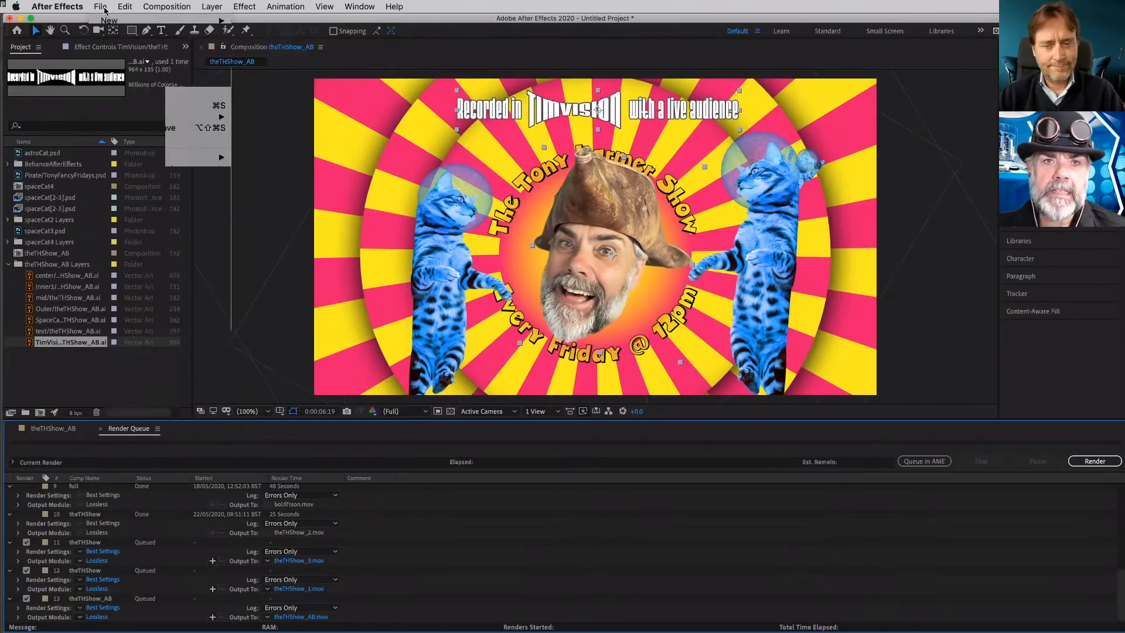
mouse_move(139, 180)
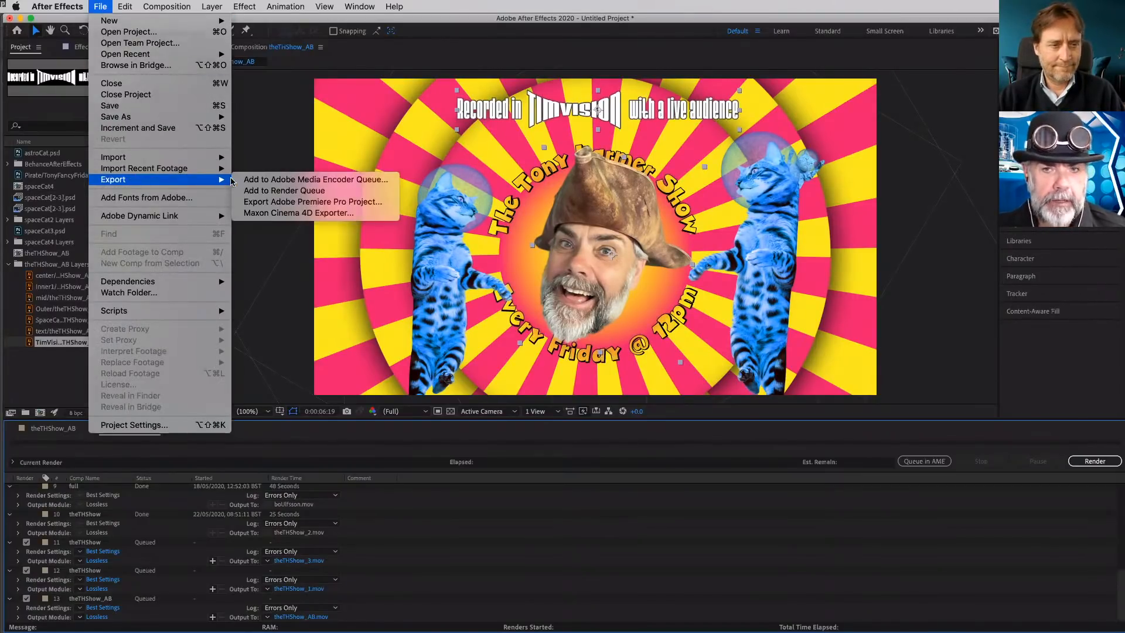
click(267, 182)
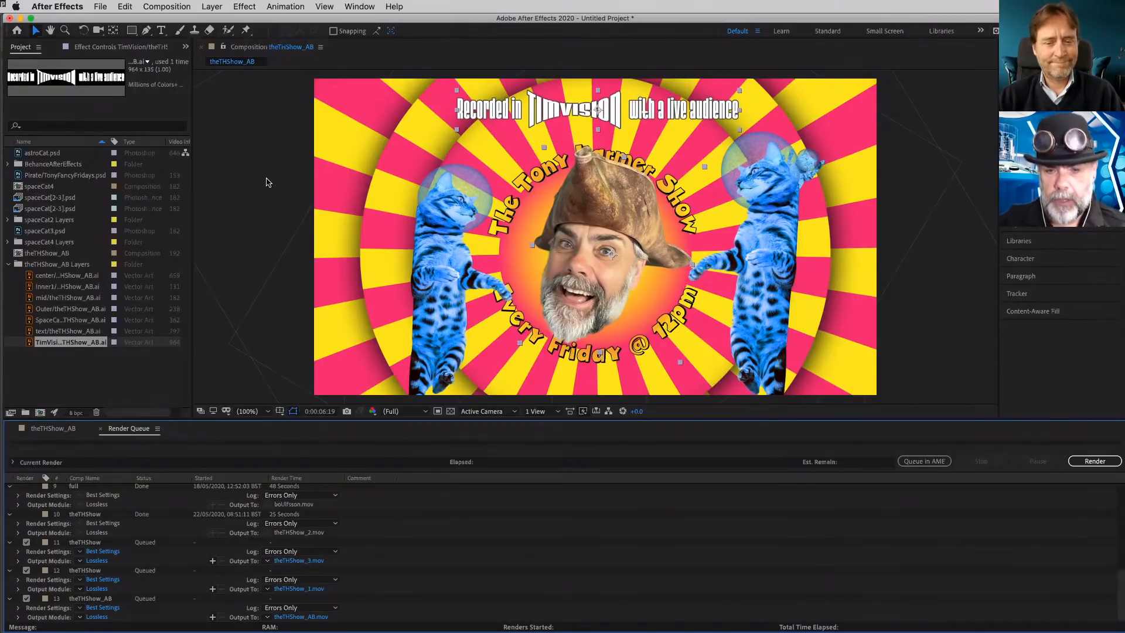
- Switch to Adobe Media Encoder and duplicate the theTHShow_AB H.264 output, then duplicate that copy, making three queued outputs
key(super+Tab)
key(super+Tab)
key(super+Tab)
key(super+Tab)
key(super+Tab)
key(super+Tab)
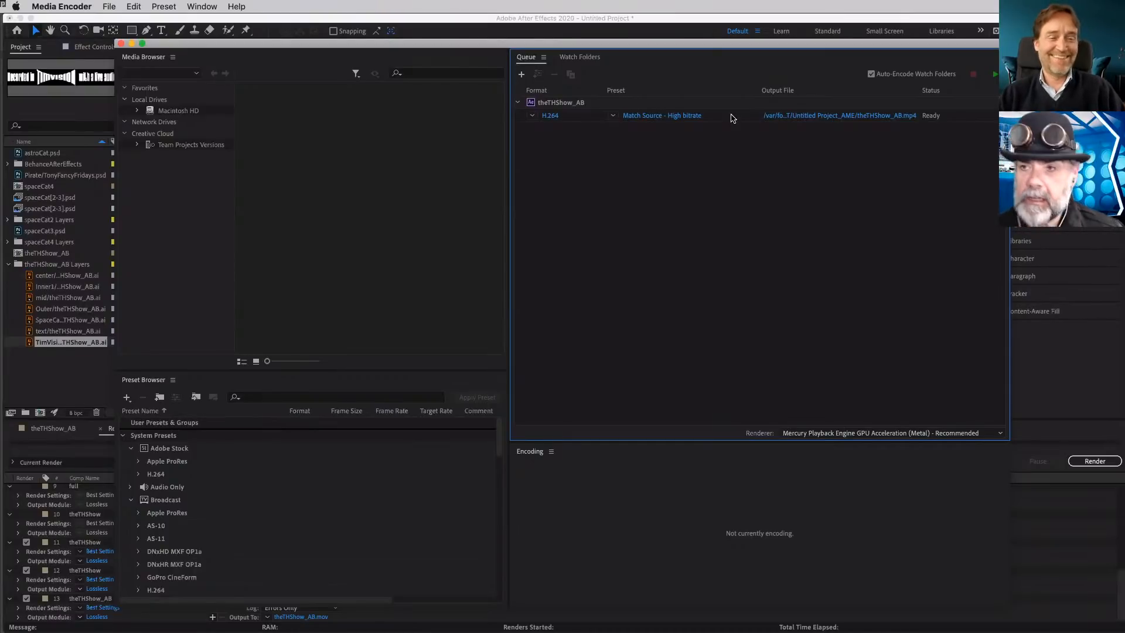
right_click(732, 118)
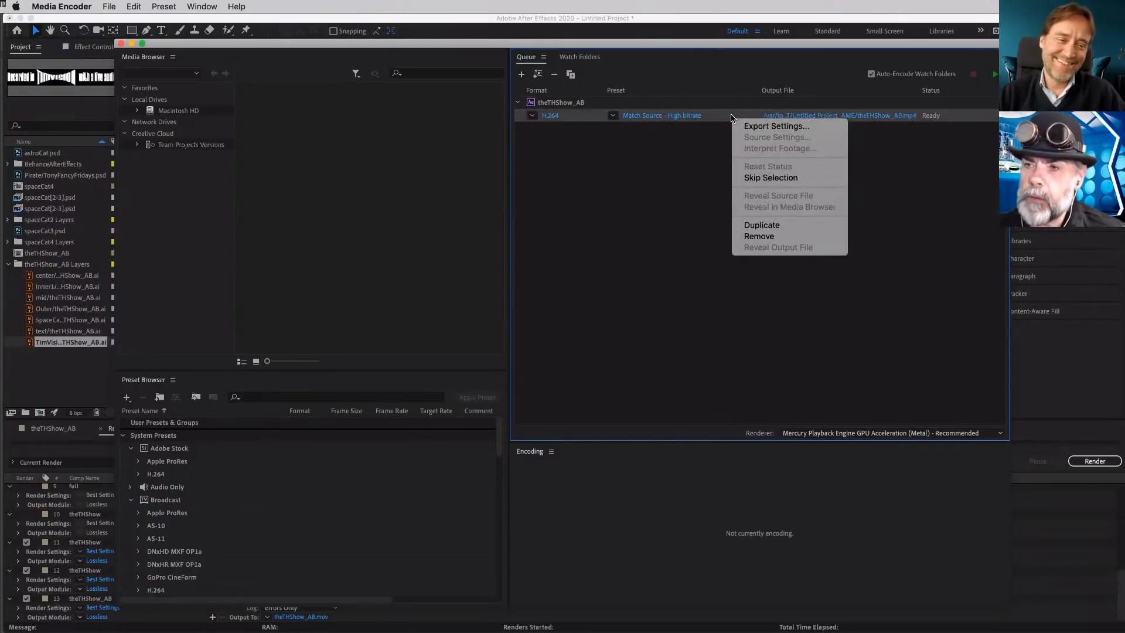
click(762, 225)
right_click(730, 129)
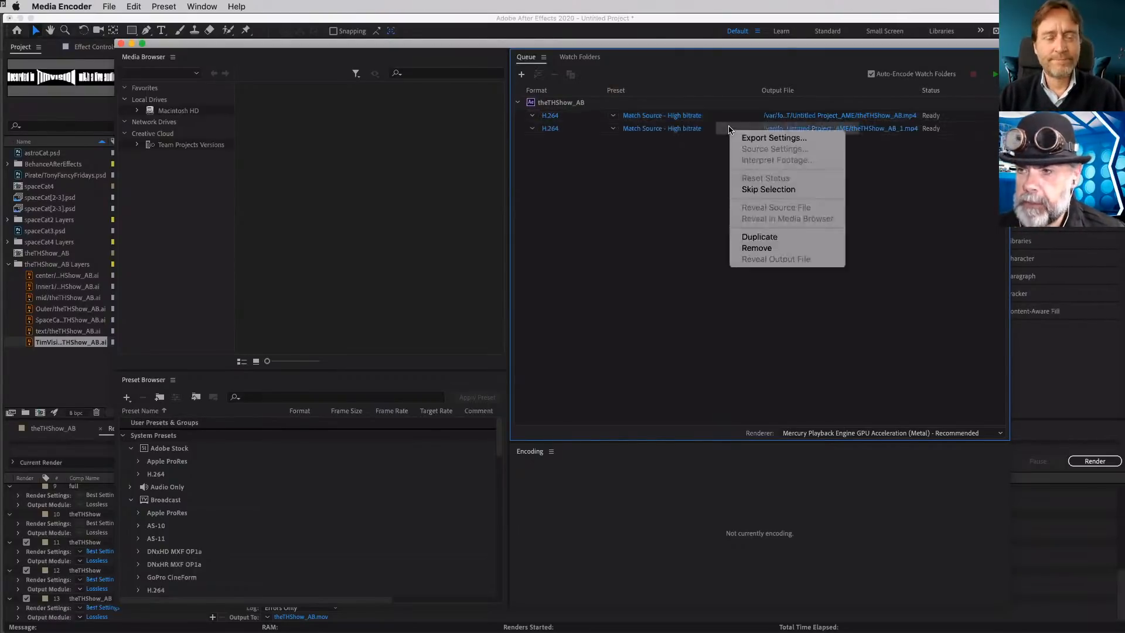
click(757, 237)
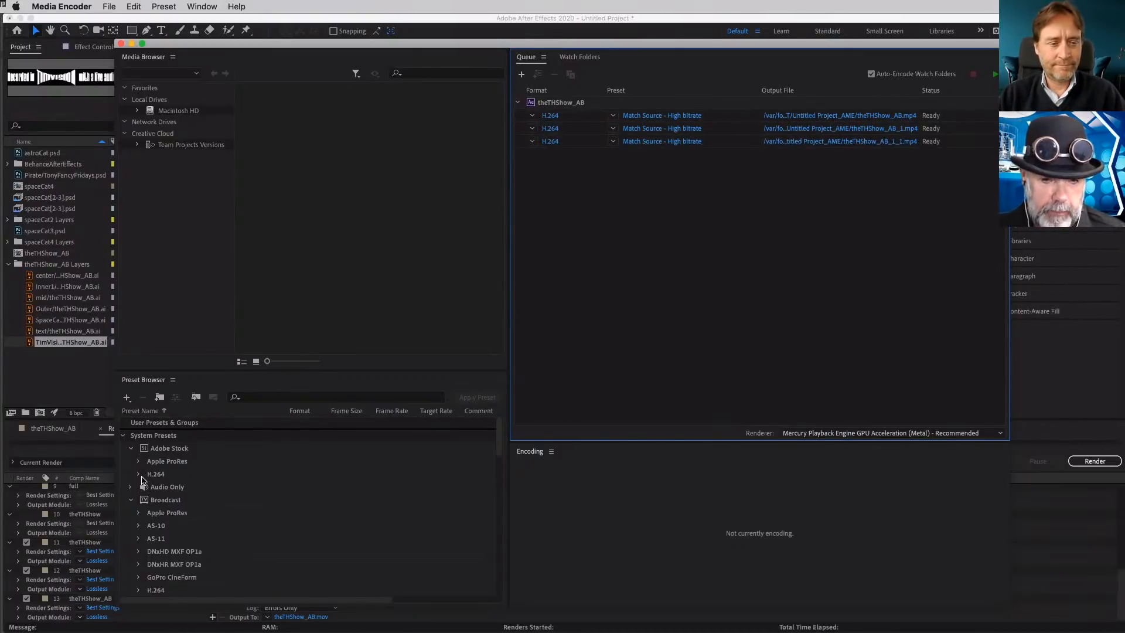
- Apply the Adobe Stock H.264 presets UHD without Audio (40Mbps) to the third queued output and HD without Audio (20Mbps) to the second
click(139, 475)
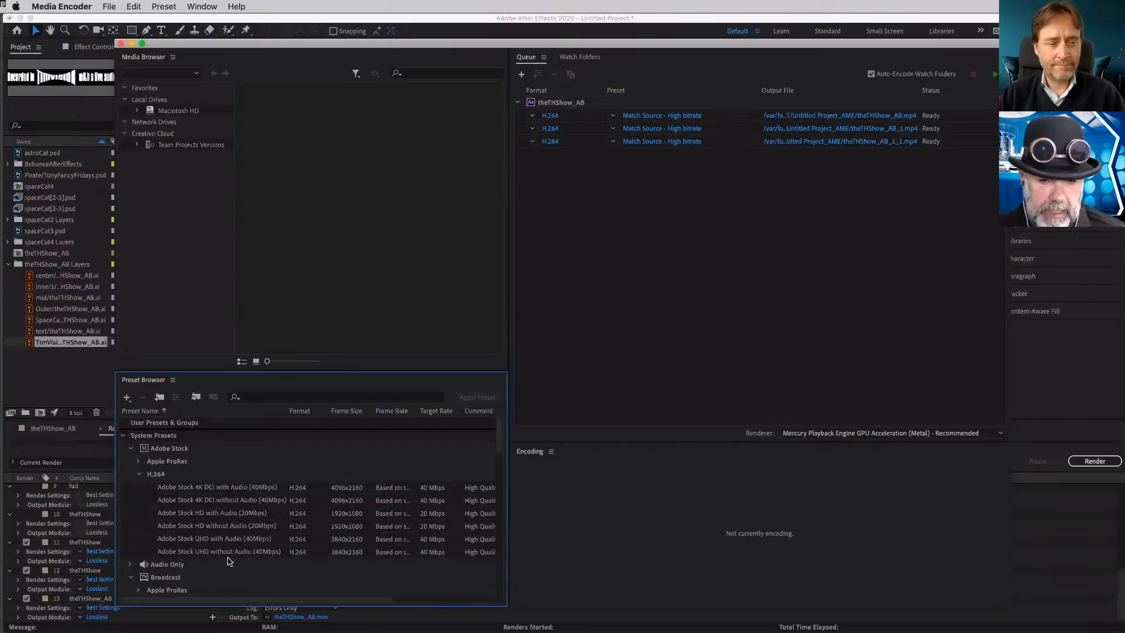
mouse_move(228, 556)
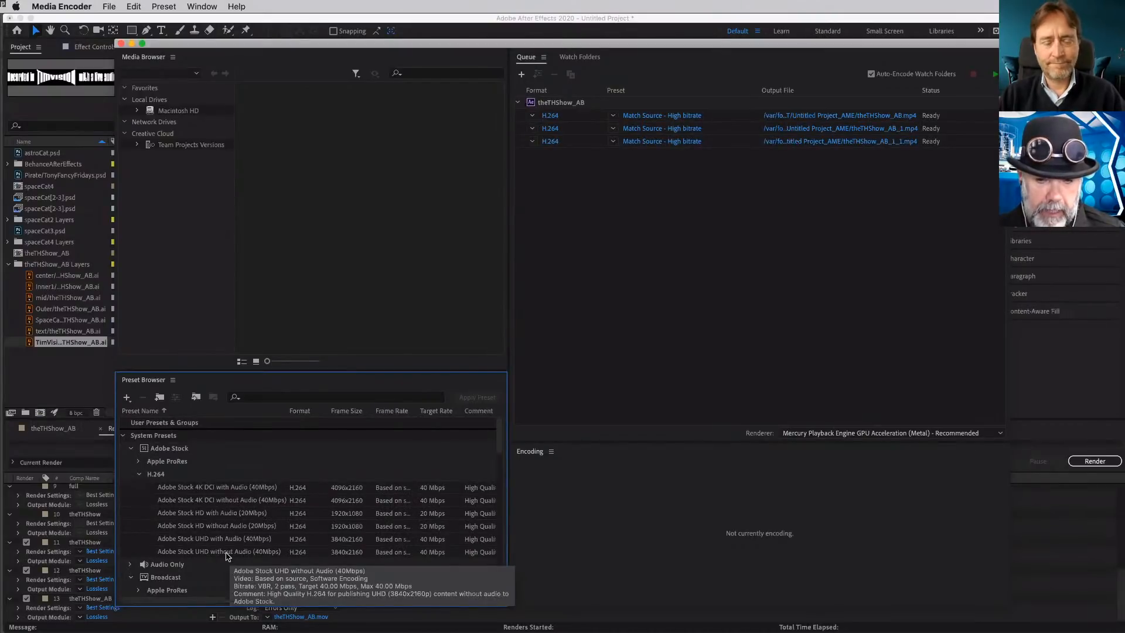
drag(228, 555, 818, 145)
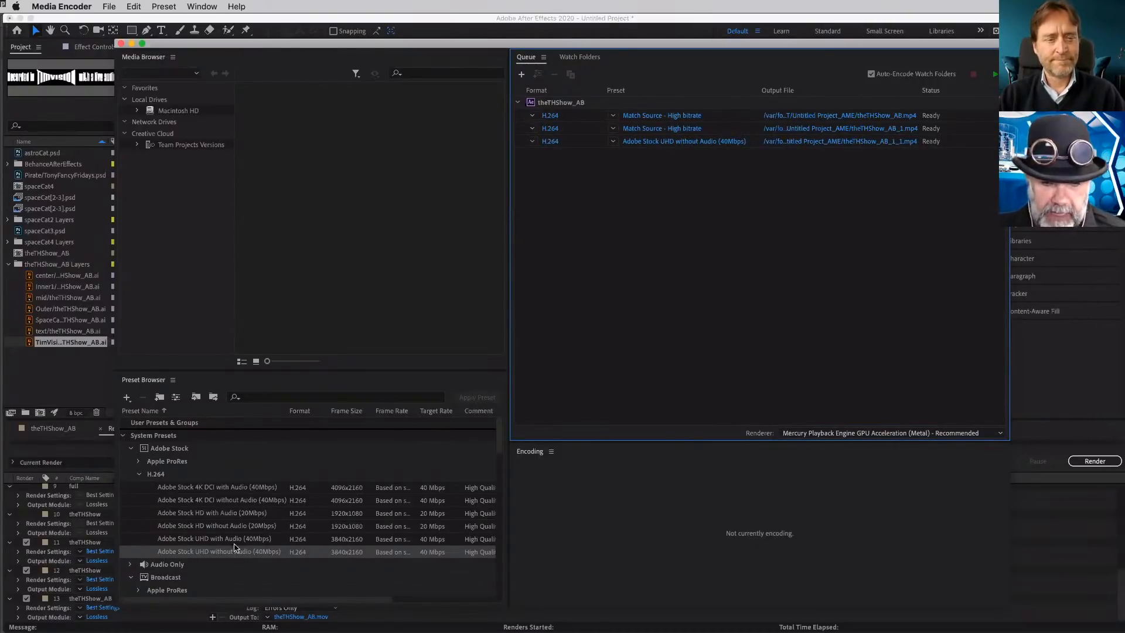
drag(229, 528, 844, 132)
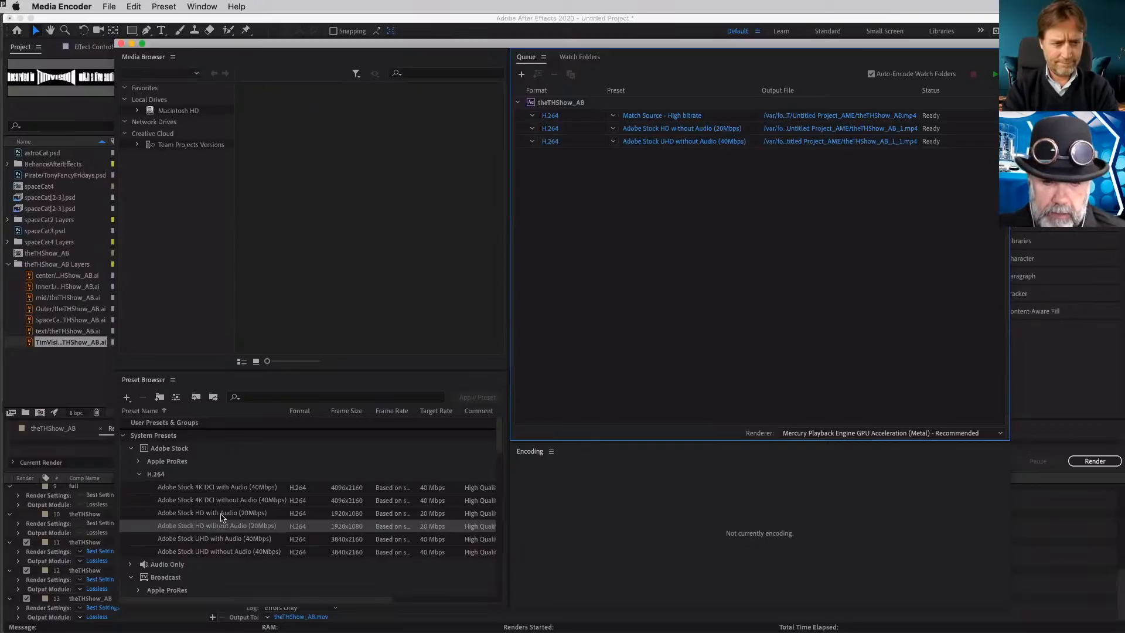
scroll(249, 512, down, 2)
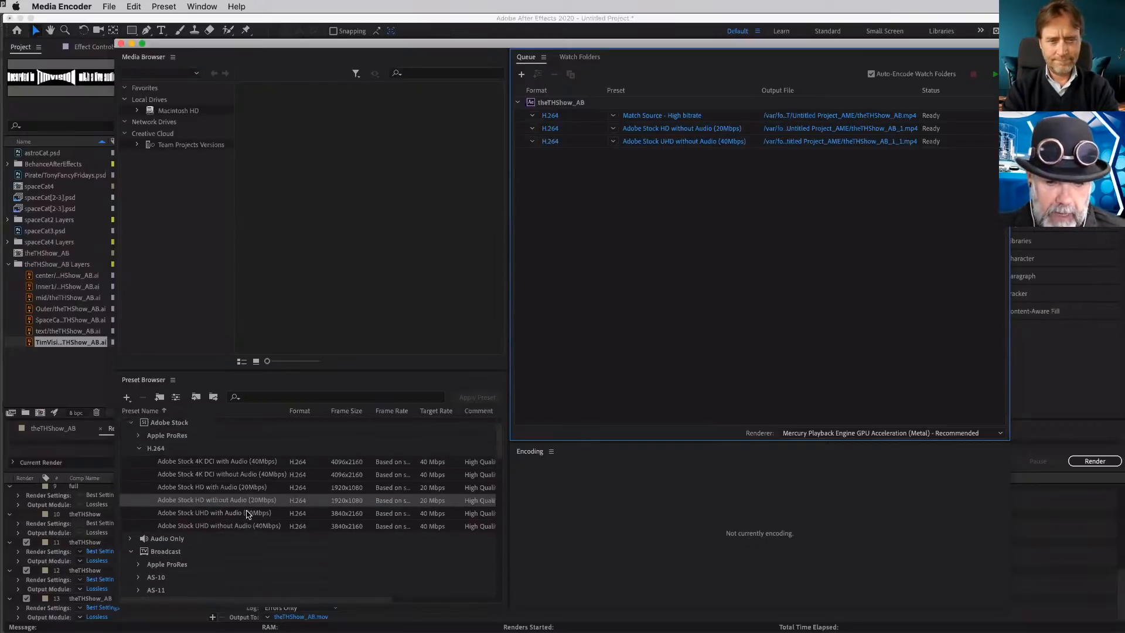
scroll(228, 507, up, 2)
scroll(211, 501, right, 5)
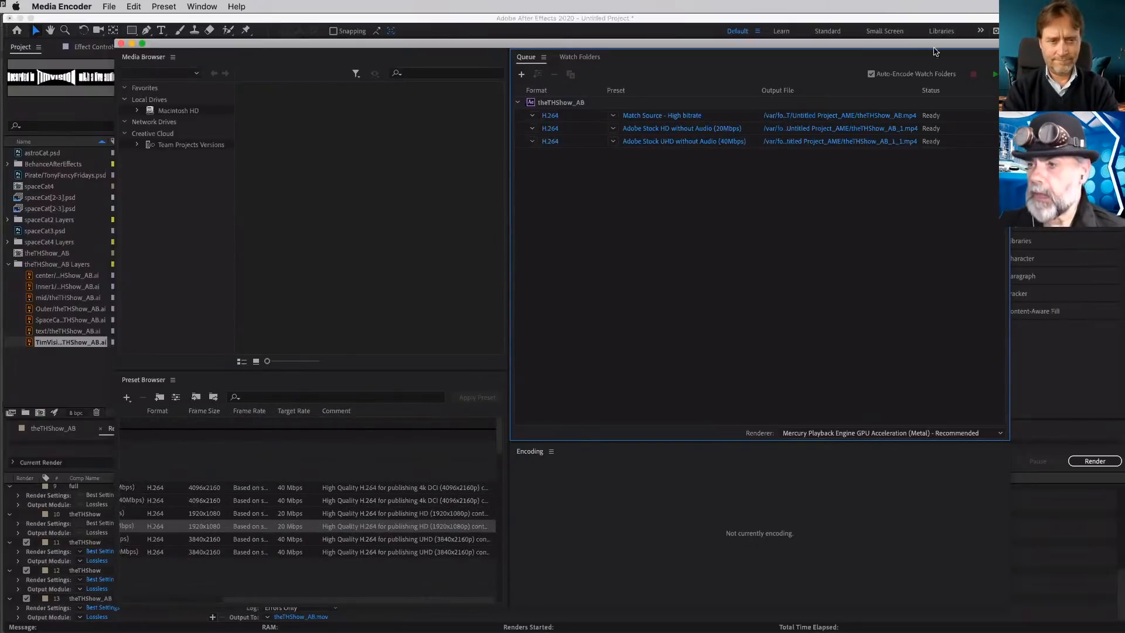